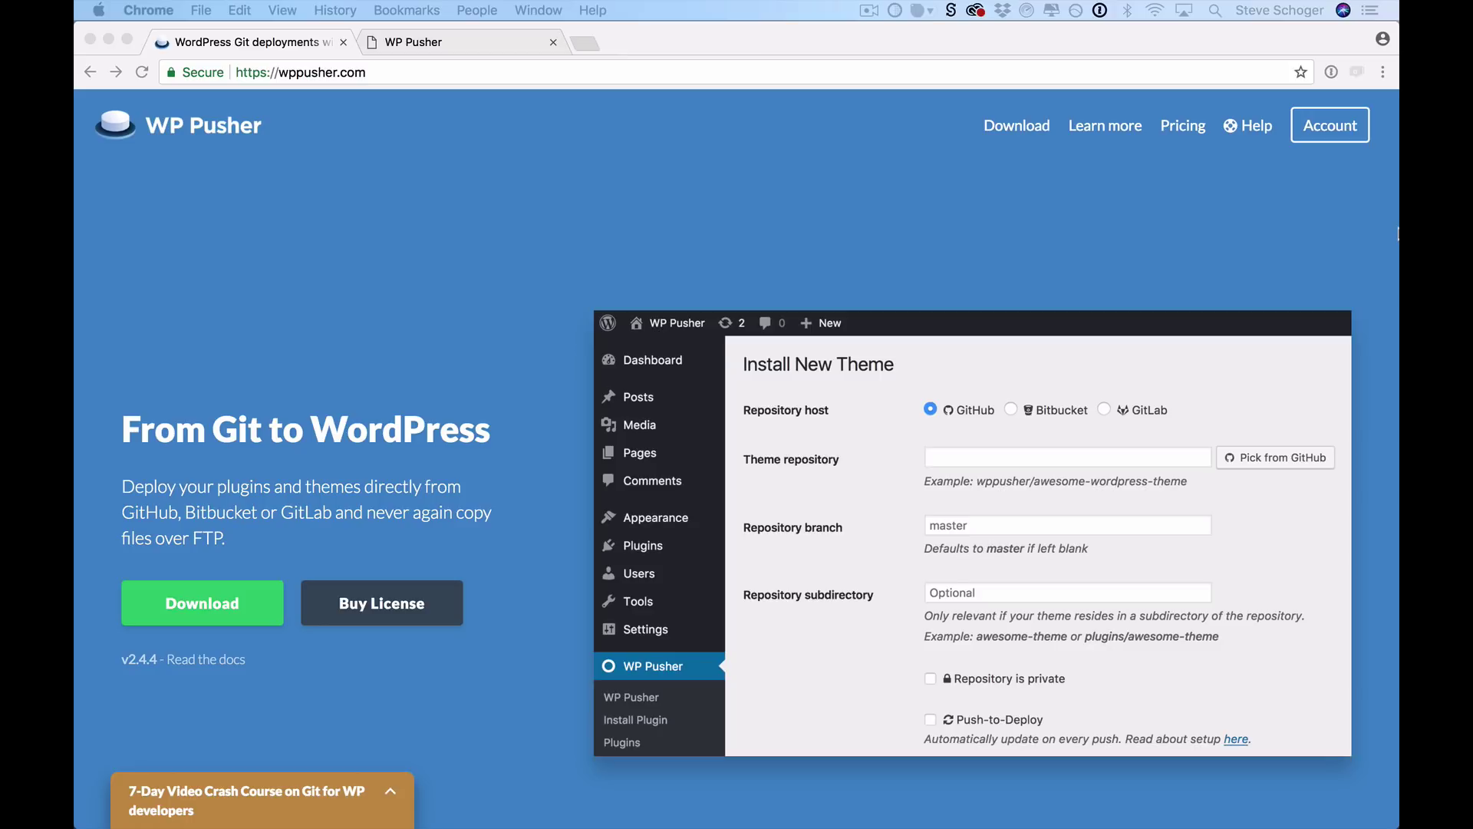
Examine the WP Pusher home page and the full Freelancer checkout form in the browser
scroll(736, 429, "down", 4)
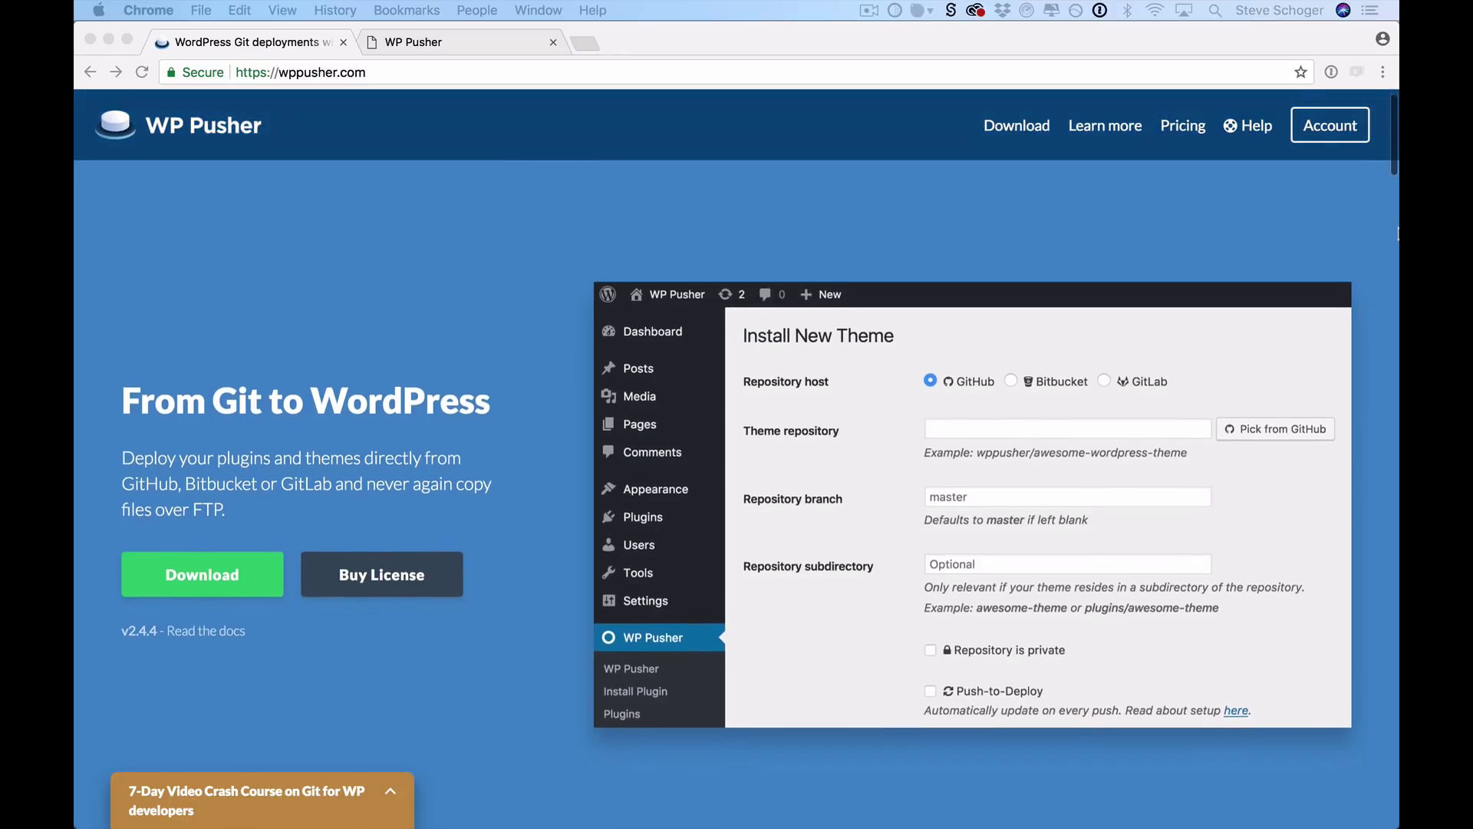
scroll(737, 430, "down", 5)
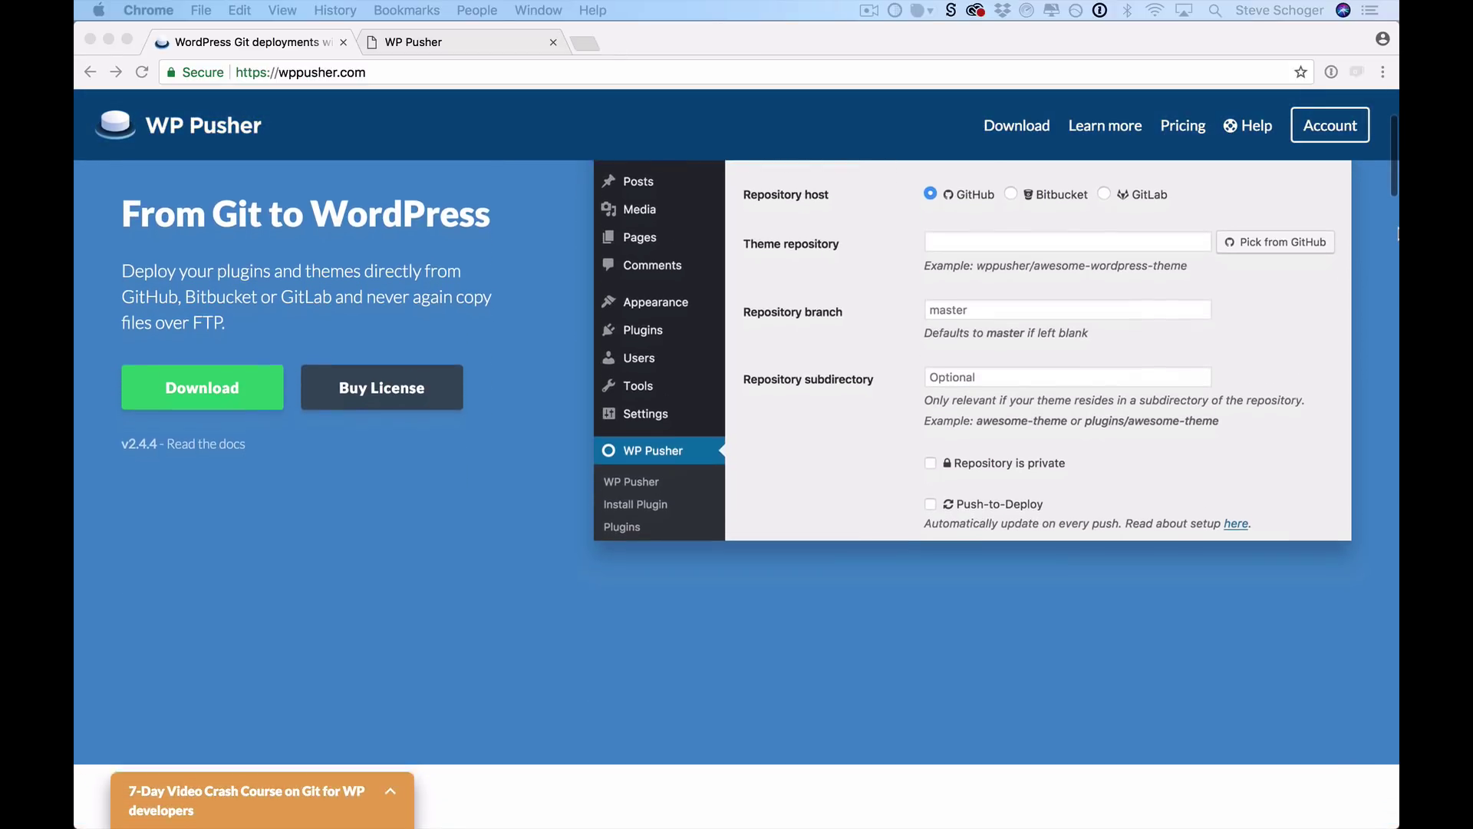
scroll(1397, 234, "down", 6)
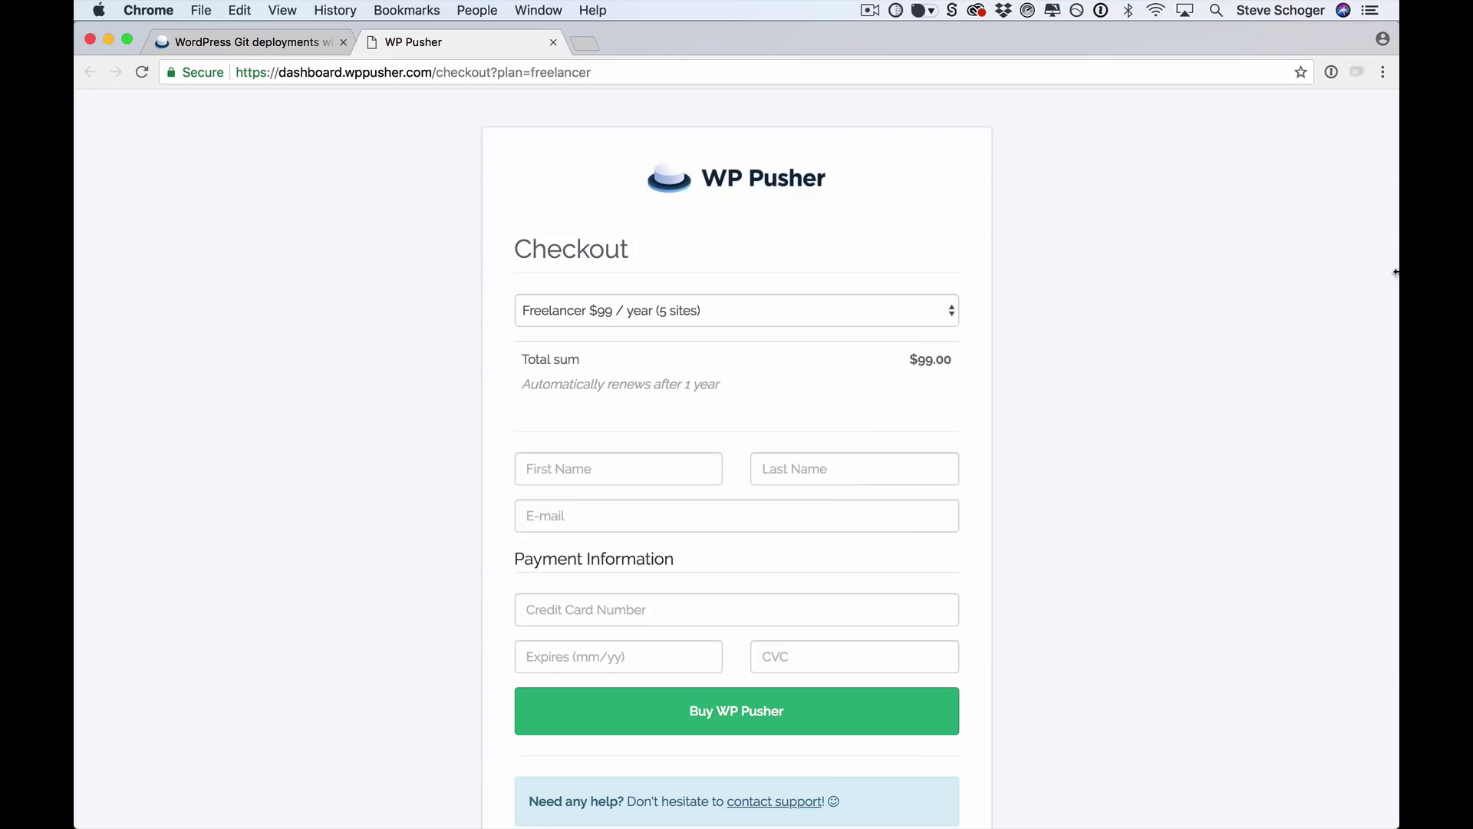
scroll(1395, 272, "down", 4)
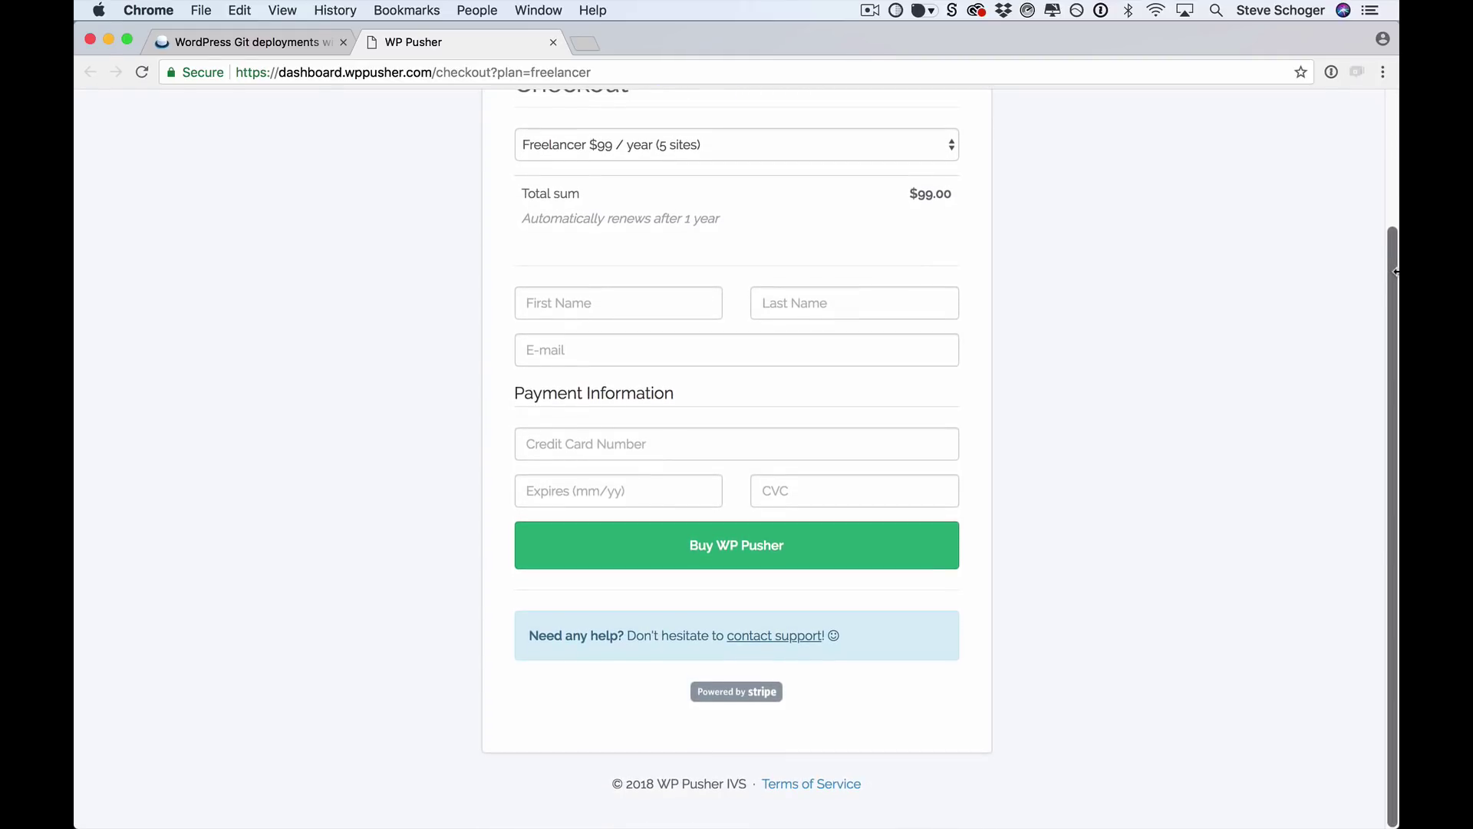
scroll(1396, 271, "up", 2)
scroll(1395, 272, "up", 3)
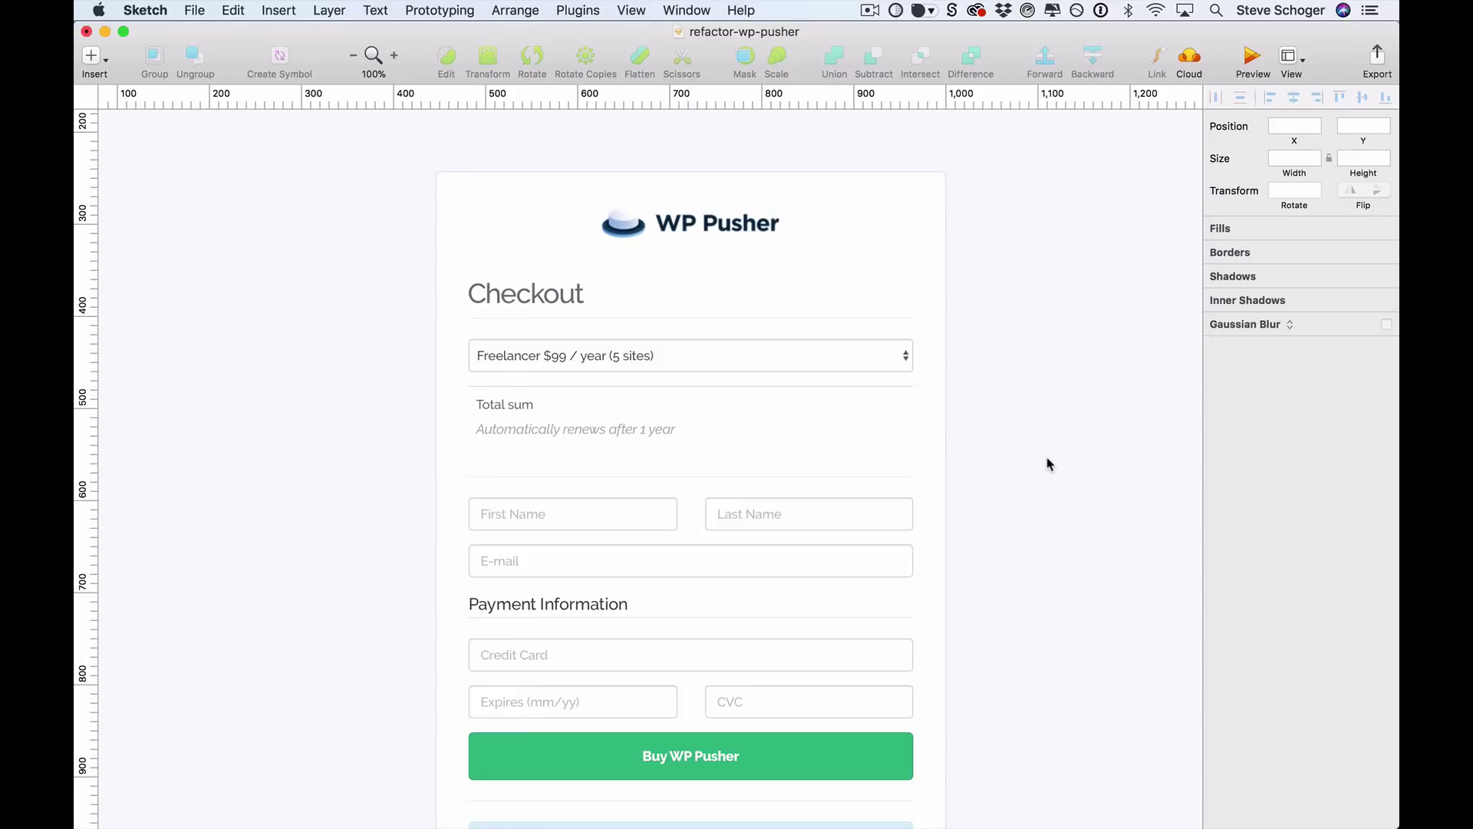
In Sketch, move the checkout mockup's First Name and Last Name fields and everything below them down 24 px
scroll(1048, 464, "down", 2)
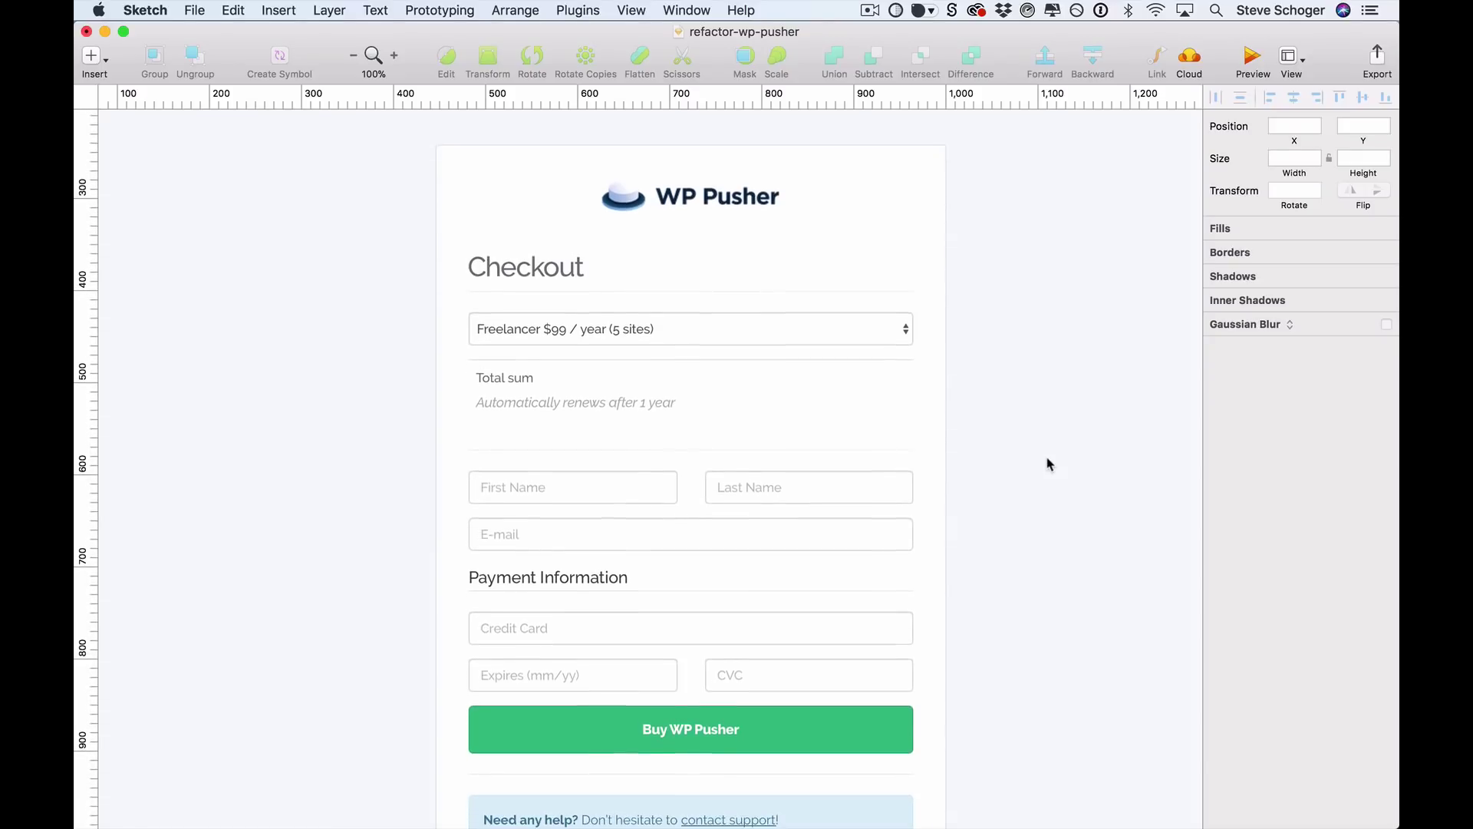
scroll(1048, 463, "down", 3)
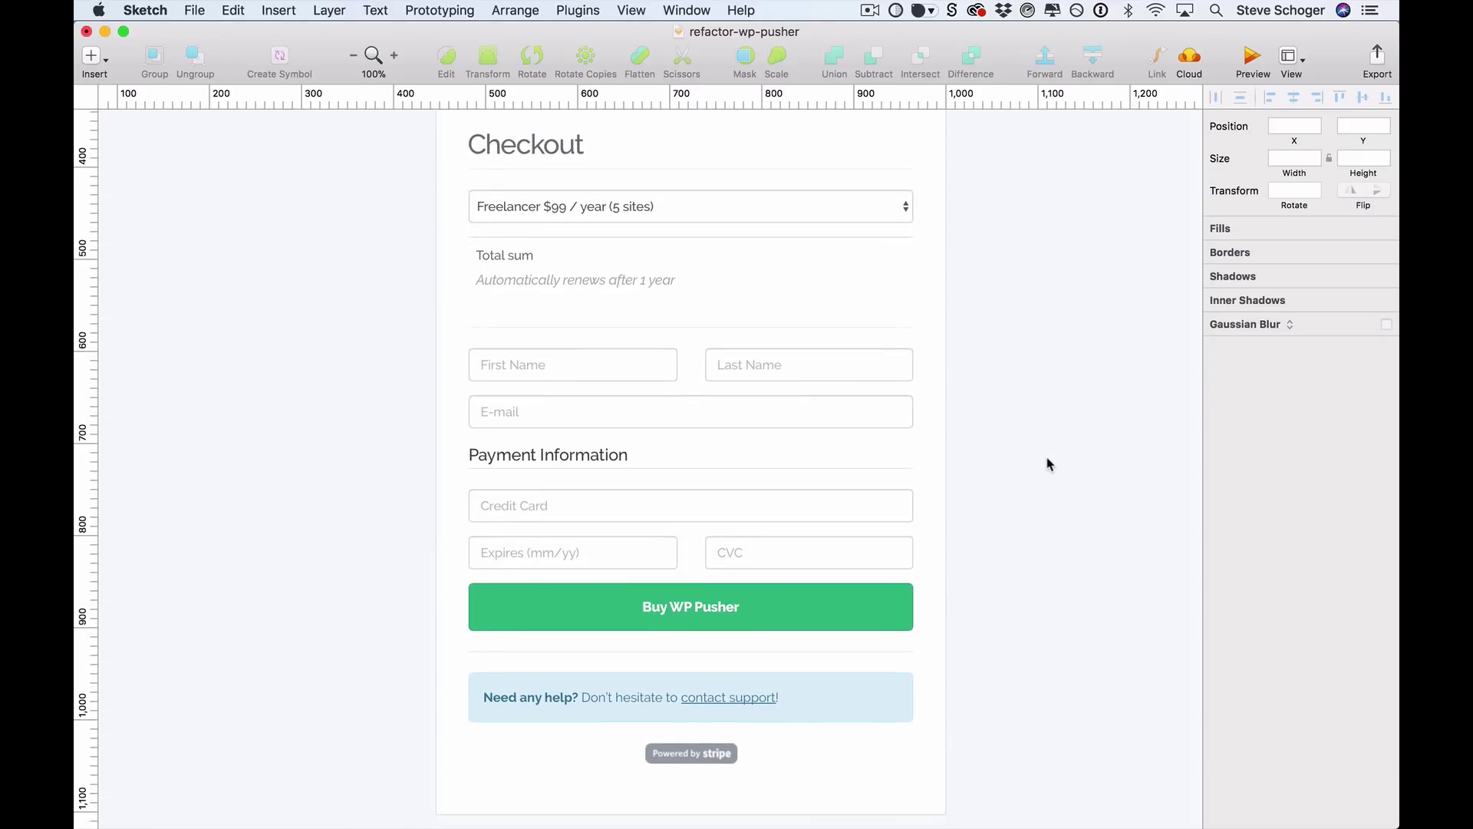
scroll(1048, 463, "up", 3)
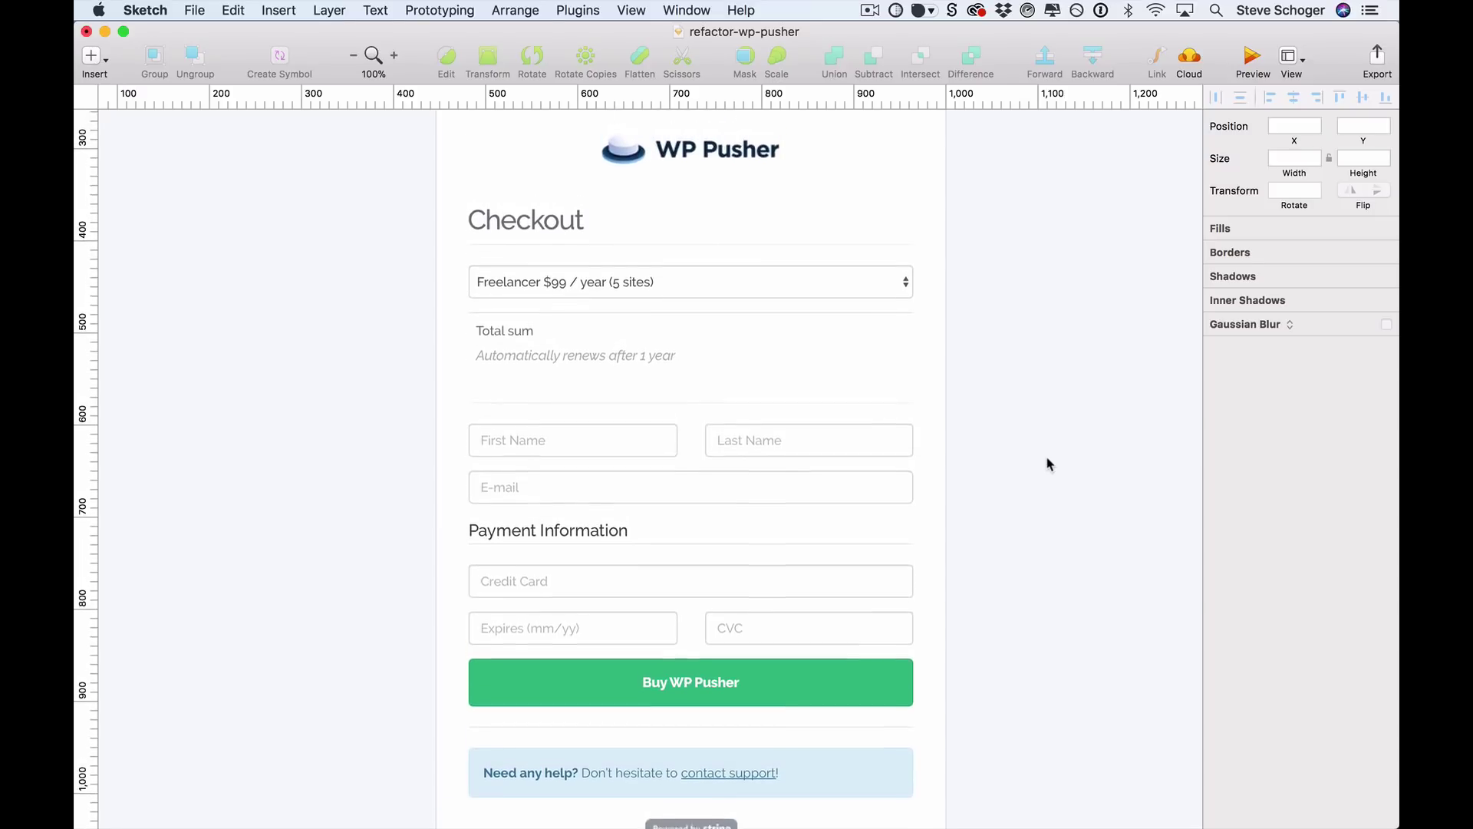
scroll(1046, 461, "down", 3)
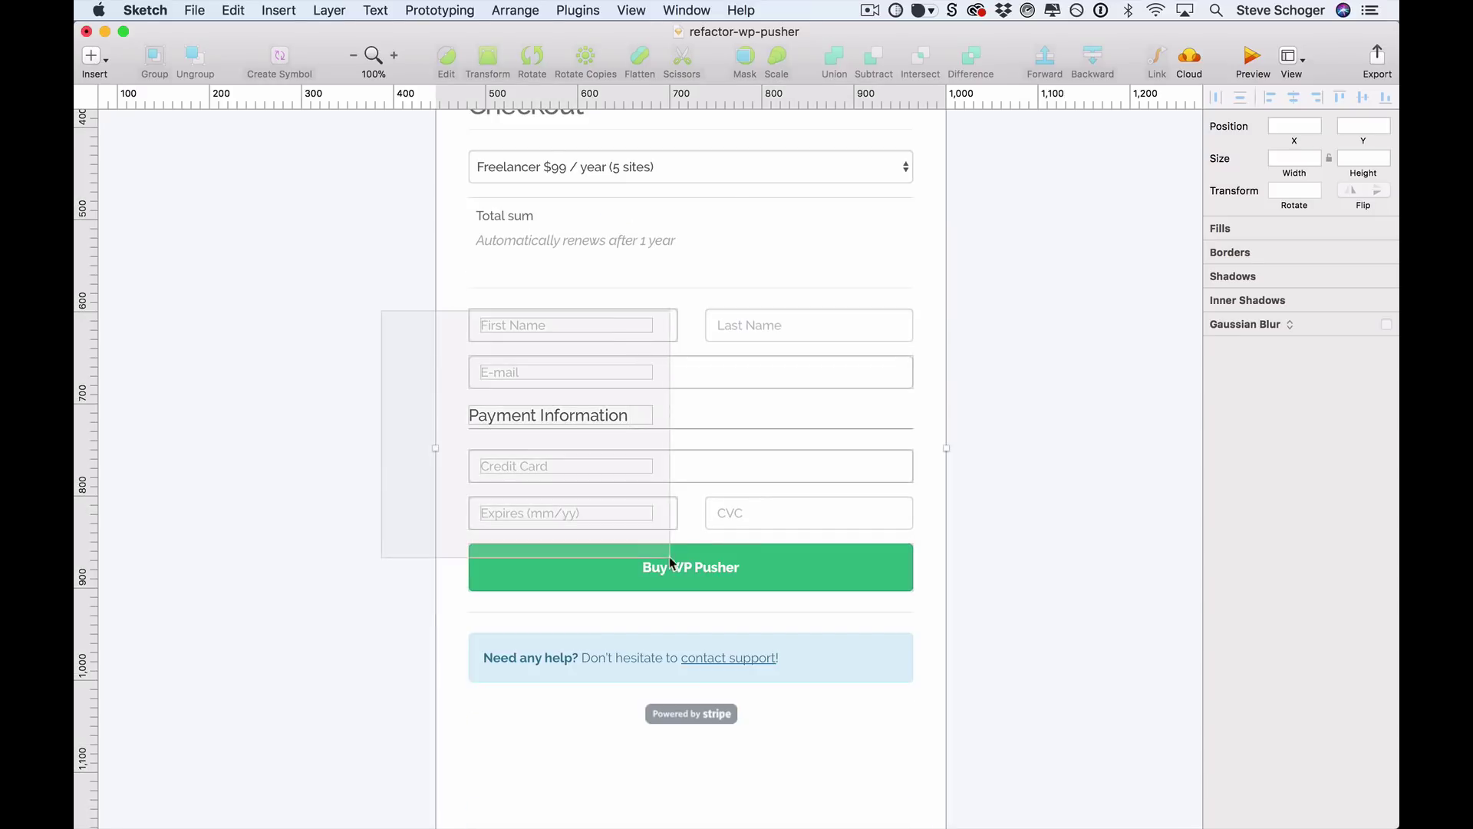
left_click(949, 744)
left_click(922, 748, "shift")
key("shift+Down")
key("shift+Down")
key("Down")
key("Down")
key("Down")
key("Down")
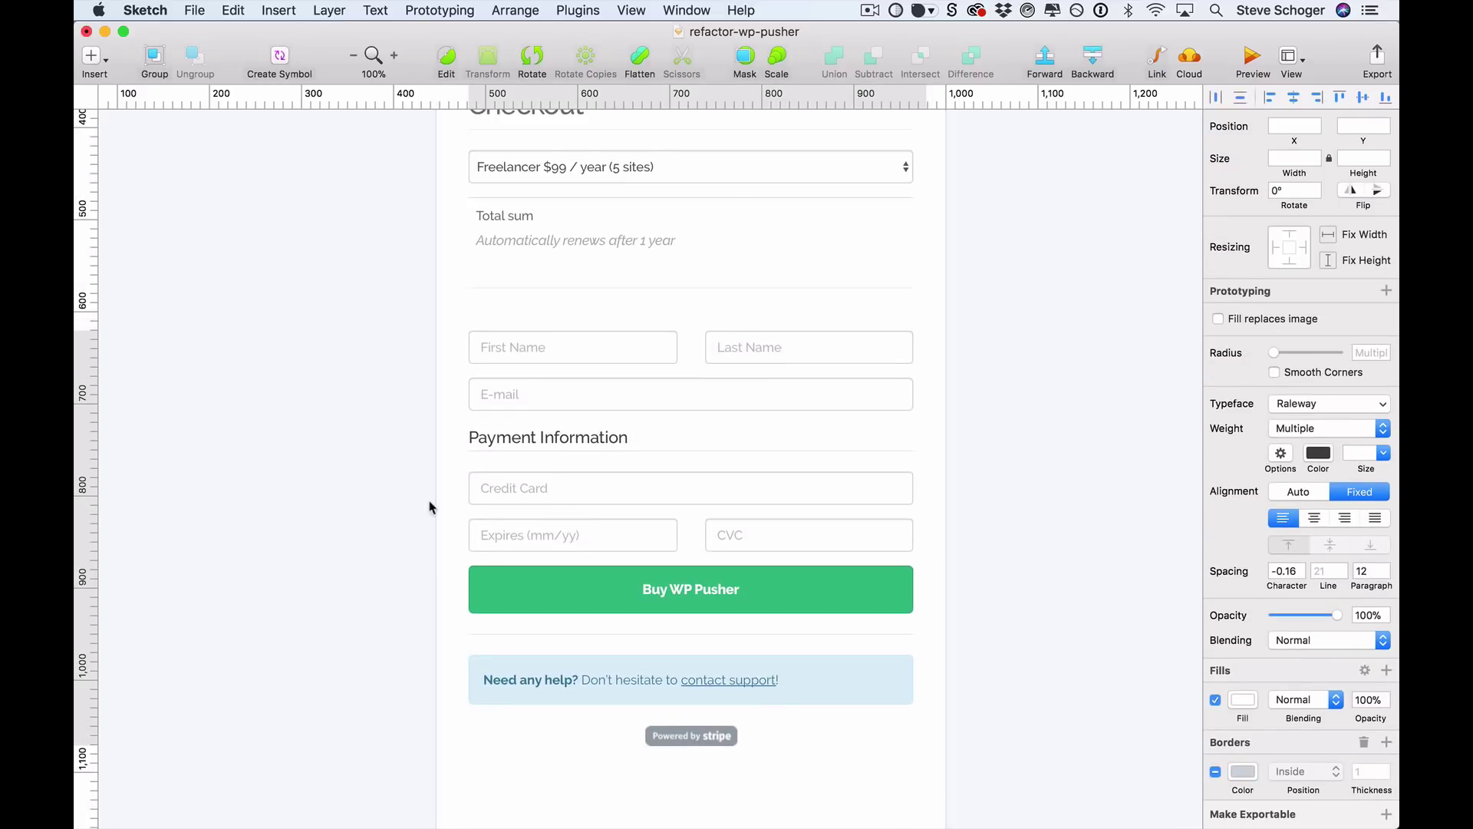
Open about 24 px of extra space above the E-mail, Credit Card and Expires/CVC rows by shifting each row and everything below it down
left_click_drag(408, 381, 740, 608)
key("shift+Down")
key("shift+Down")
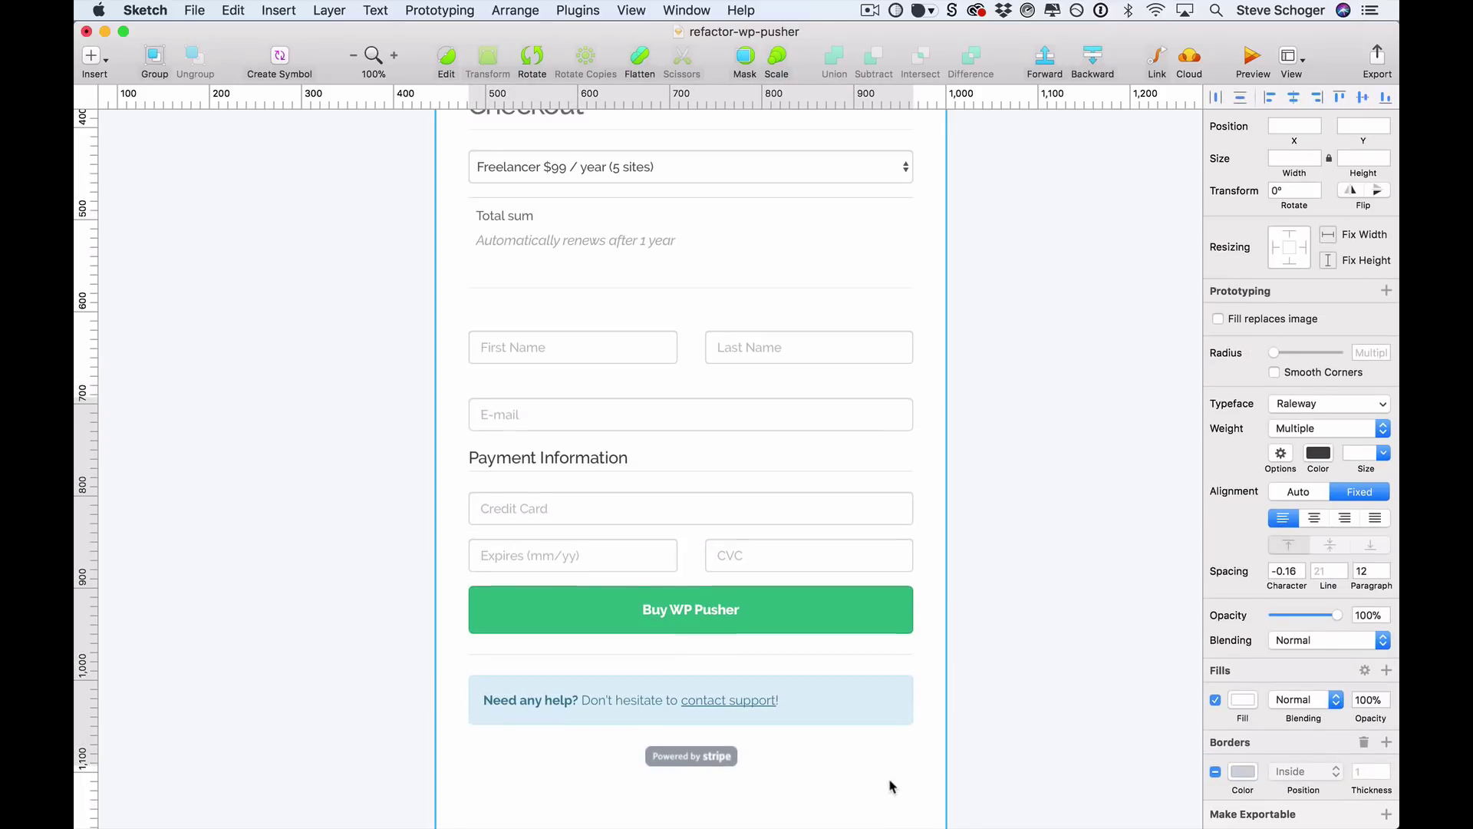
left_click_drag(418, 491, 887, 806)
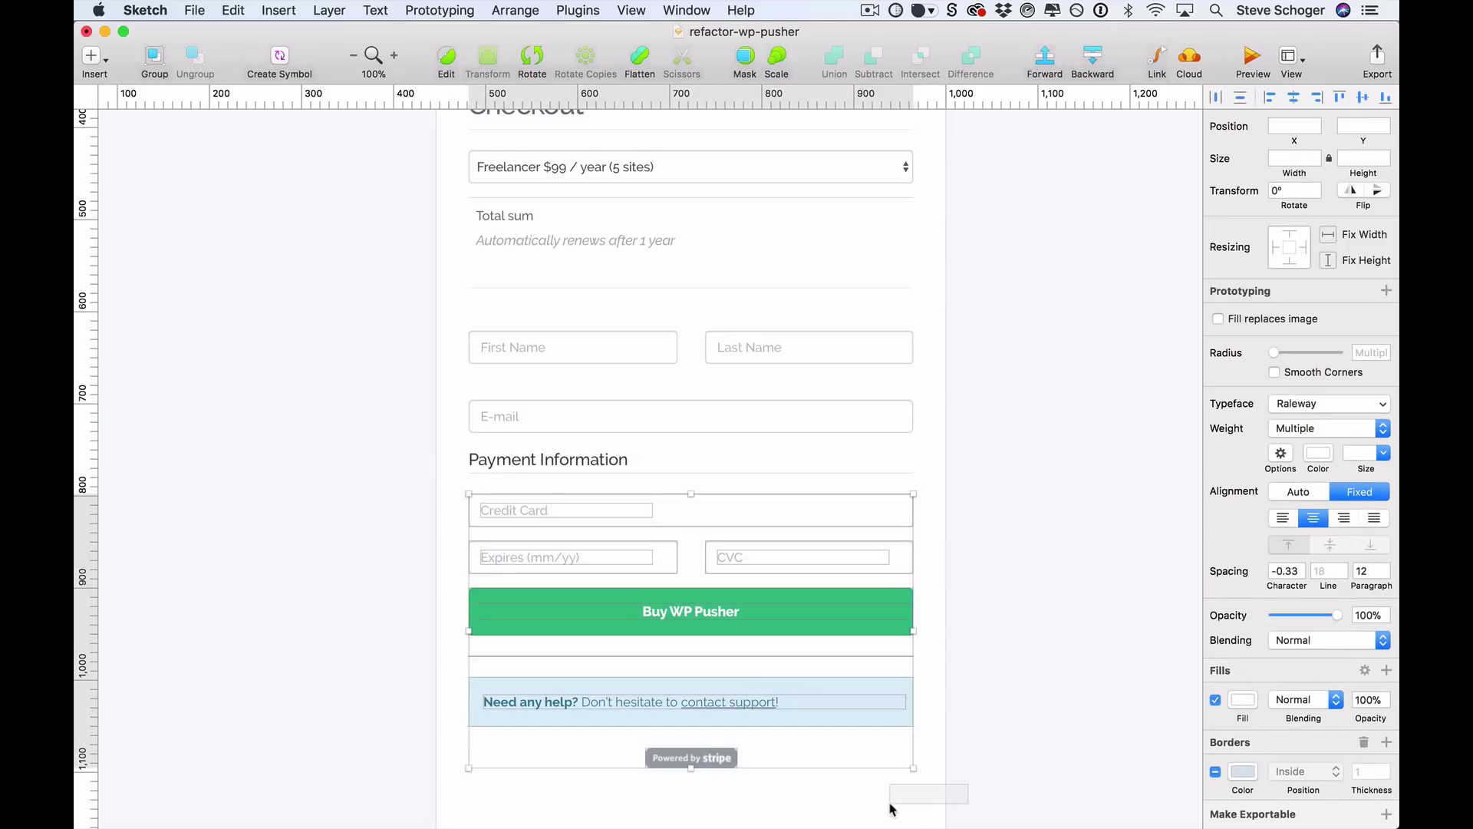
key("shift+Down")
key("shift+Down")
left_click_drag(396, 565, 924, 803)
key("shift+Down")
key("shift+Down")
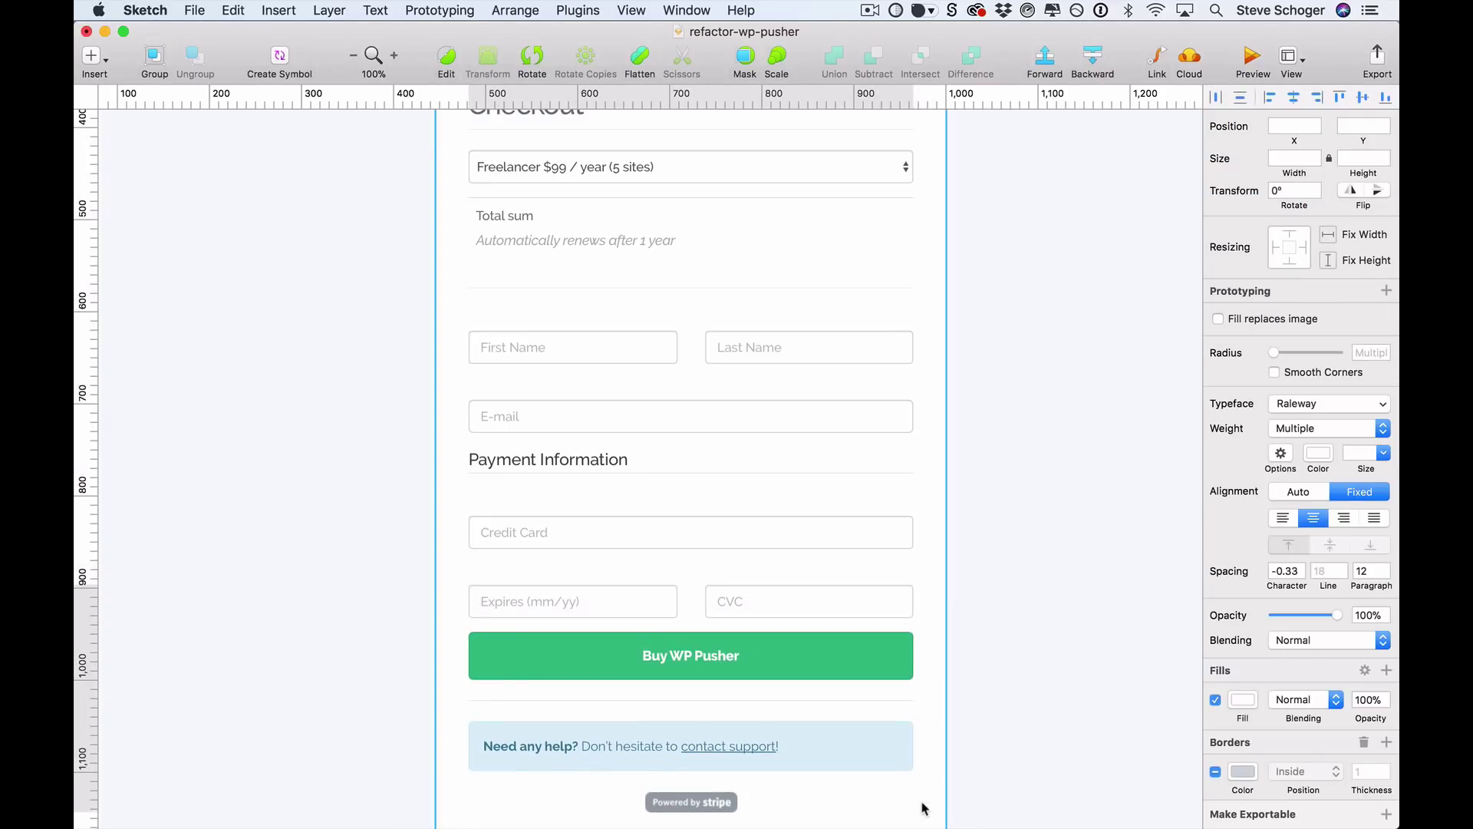
left_click(1005, 473)
Duplicate the placeholder texts of all six form fields and move the copies up above their input boxes
left_click(513, 347)
left_click(748, 347, "shift")
left_click(500, 416, "shift")
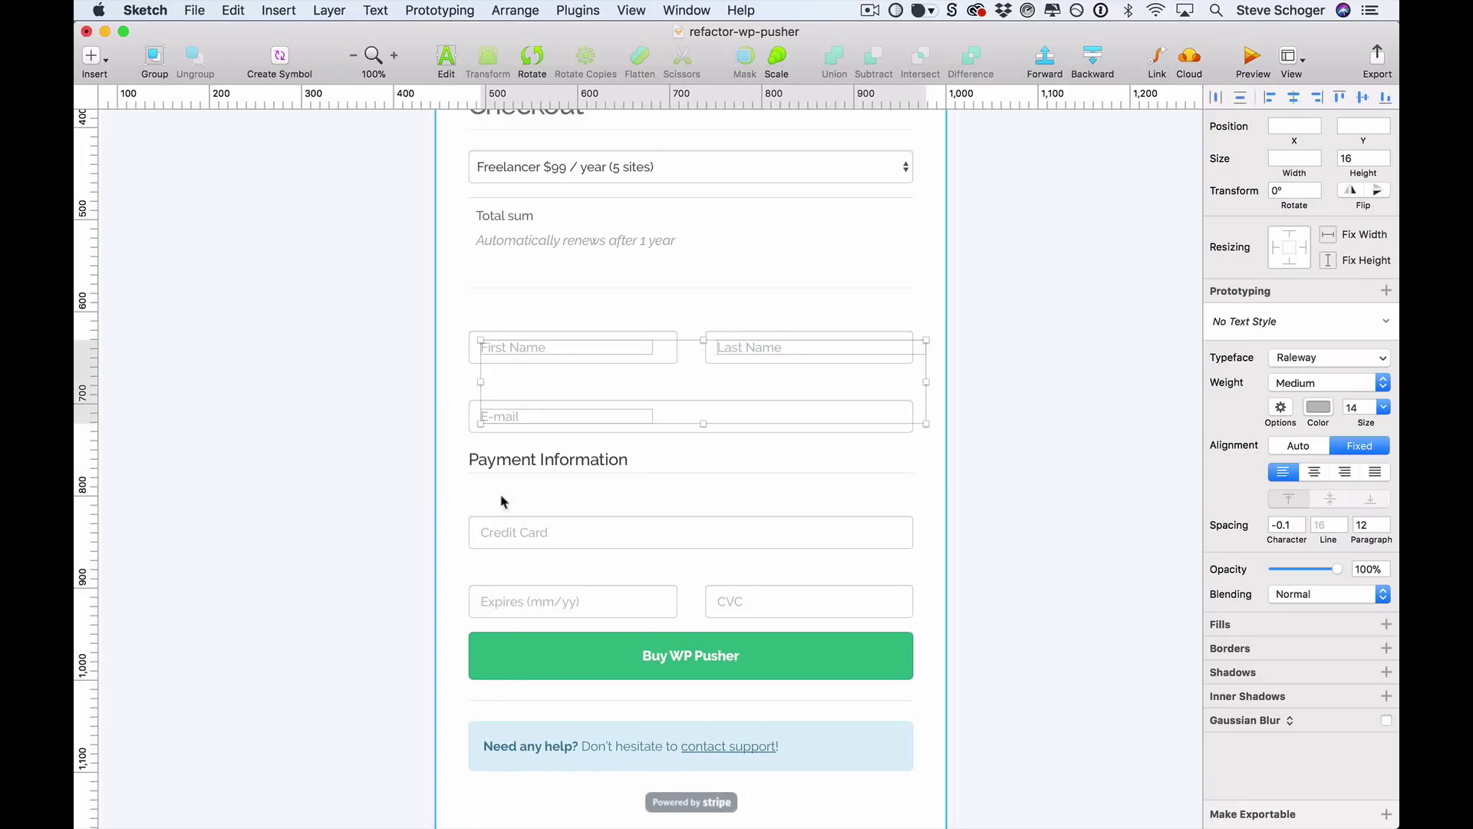
left_click(514, 532, "shift")
left_click(505, 593, "shift")
left_click(721, 603, "shift")
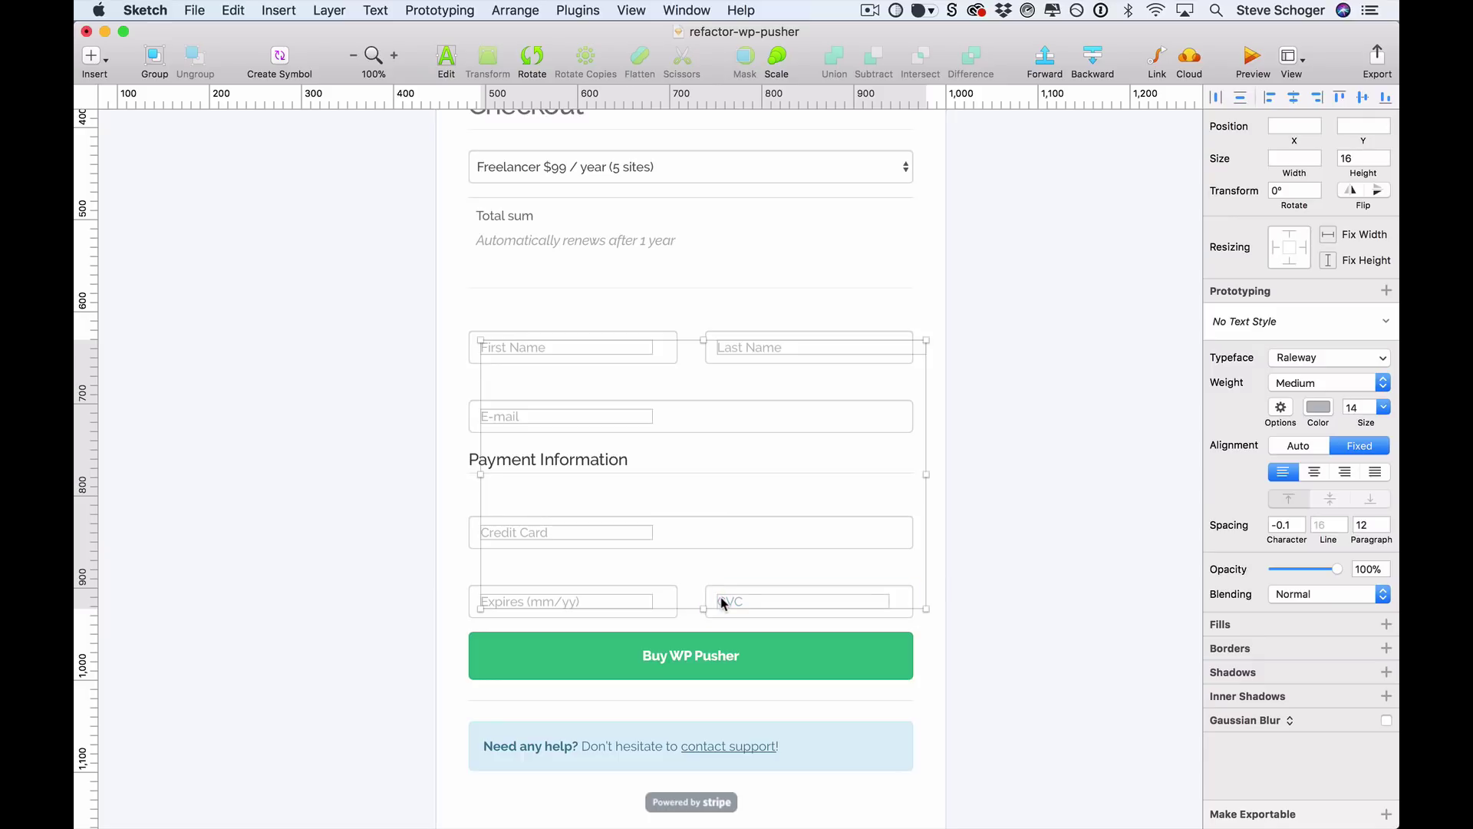
key("super+d")
key("shift+Up")
key("shift+Up")
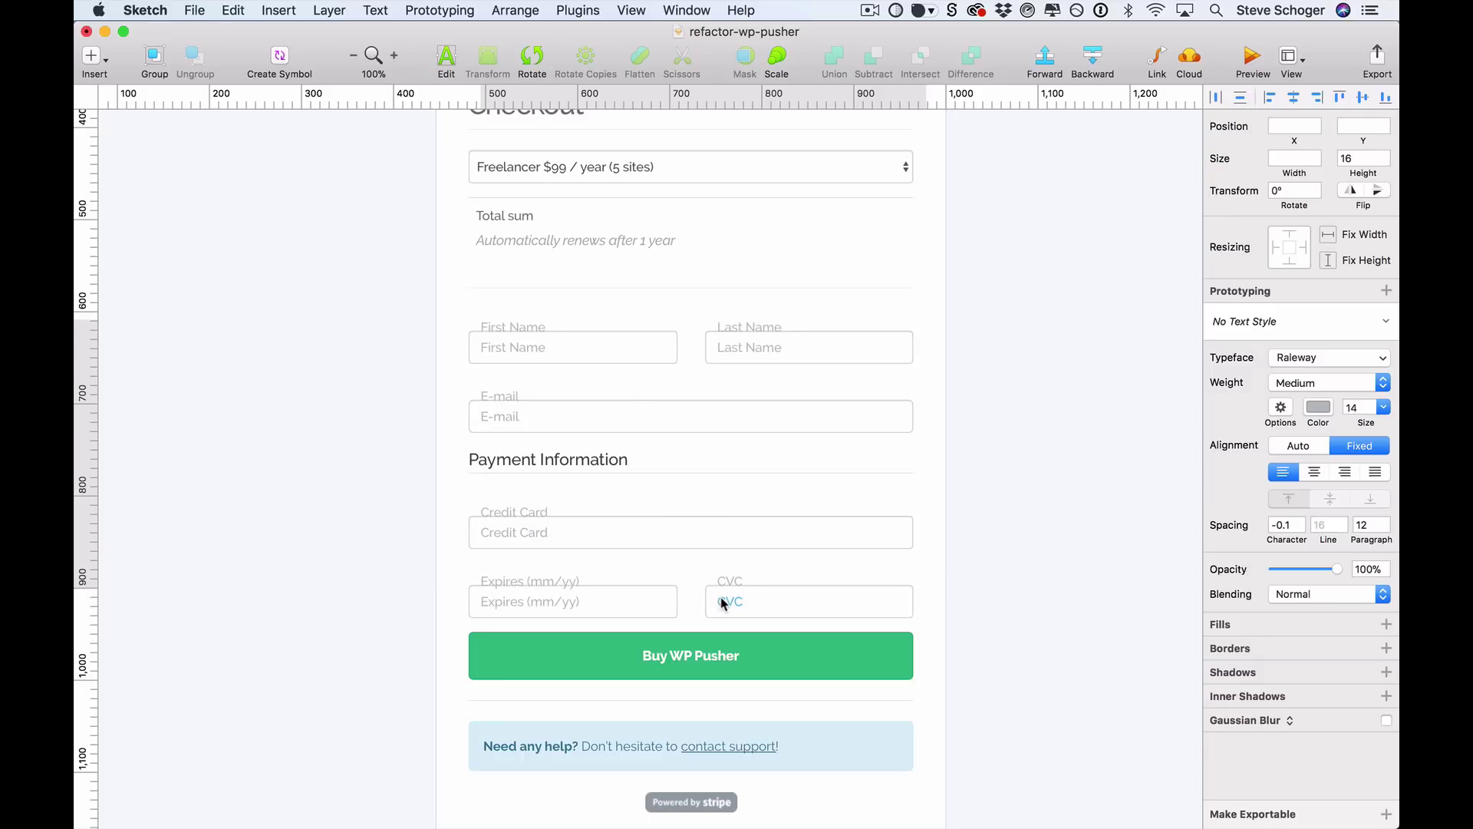
key("shift+Up")
Shift the copied label texts left until they line up with the left edges of the input boxes
key("Left")
key("Left")
key("Left")
key("Left")
key("Left")
key("Left")
key("Left")
key("Left")
key("Left")
key("Left")
key("Left")
key("Left")
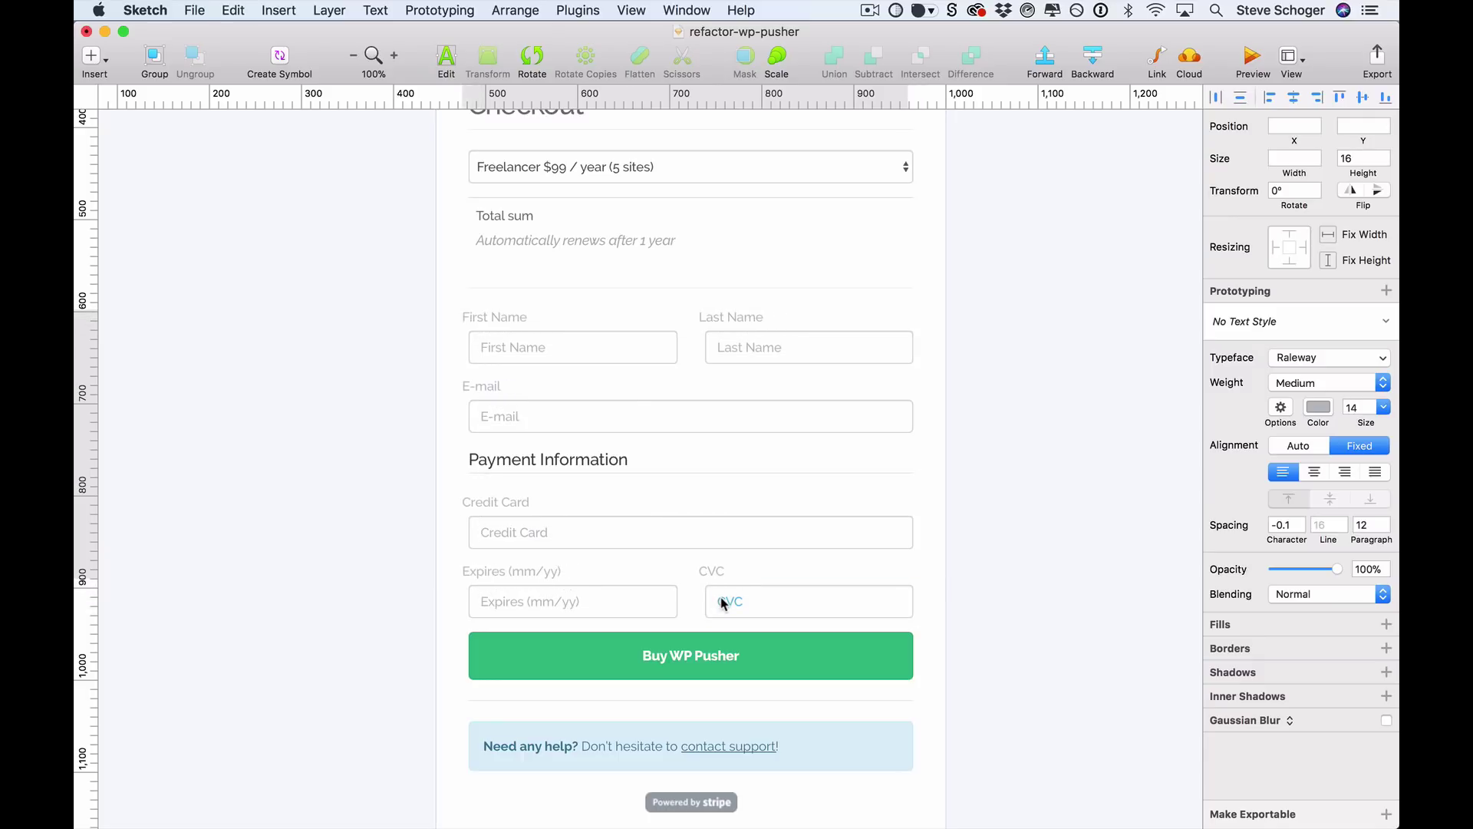
Set the text color of the six field labels to hex 222
left_click(1320, 409)
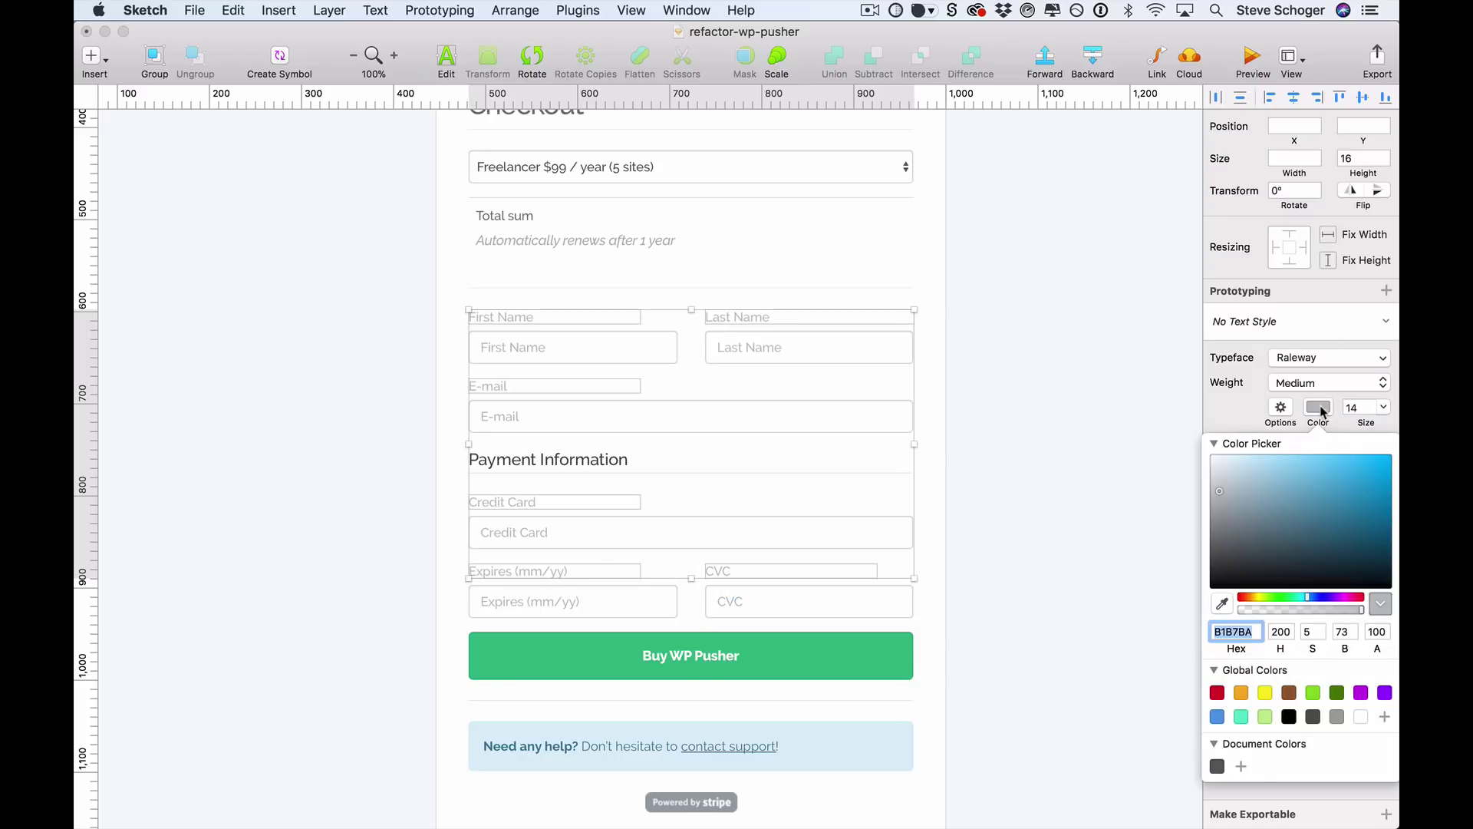
type("222")
key("Return")
left_click(1062, 473)
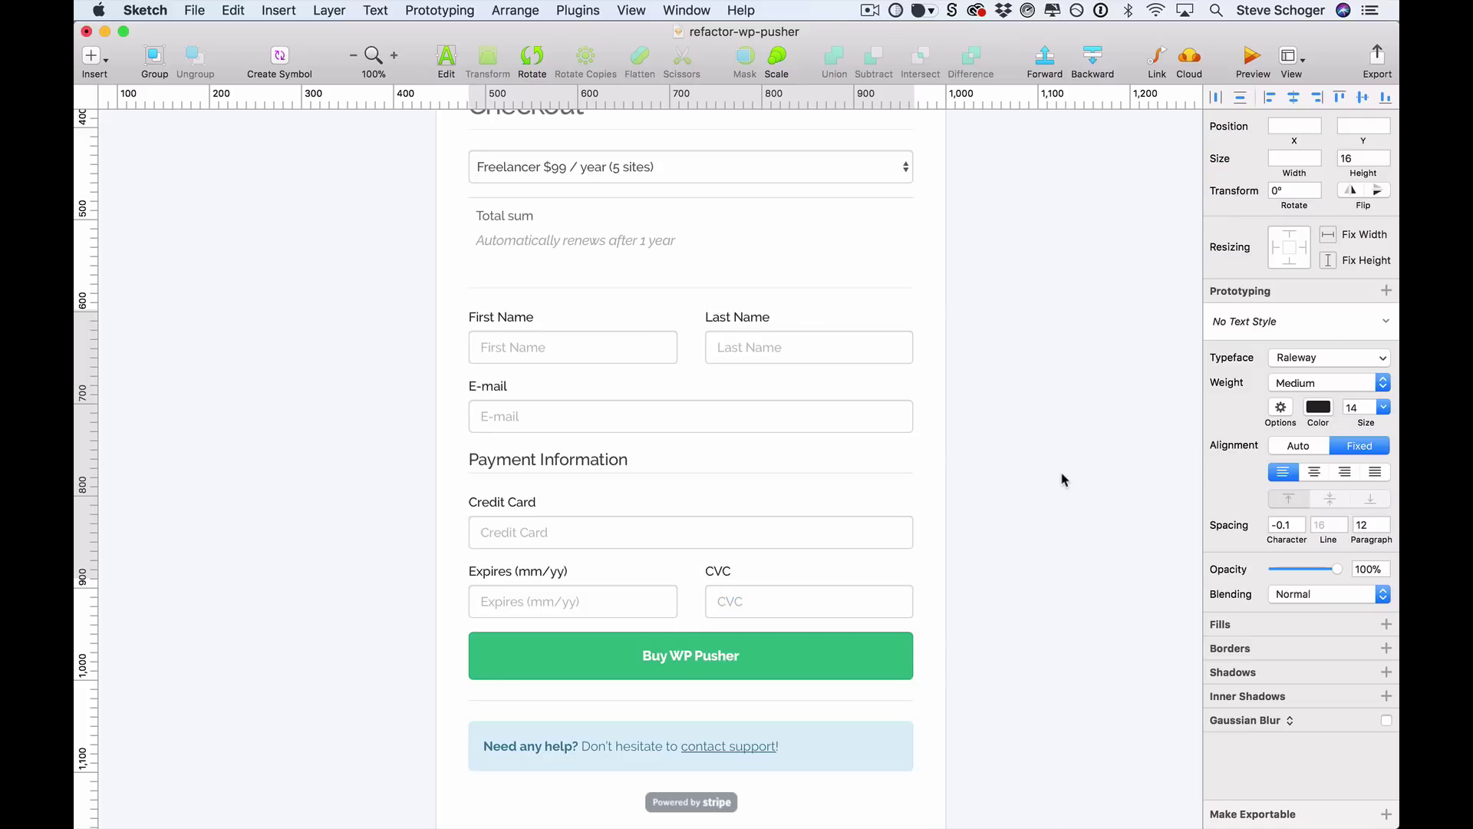
Replace the placeholders in the First Name, Last Name and E-mail boxes with a sample first name, last name and e-mail address
scroll(1063, 480, "left", 2)
double_click(556, 342)
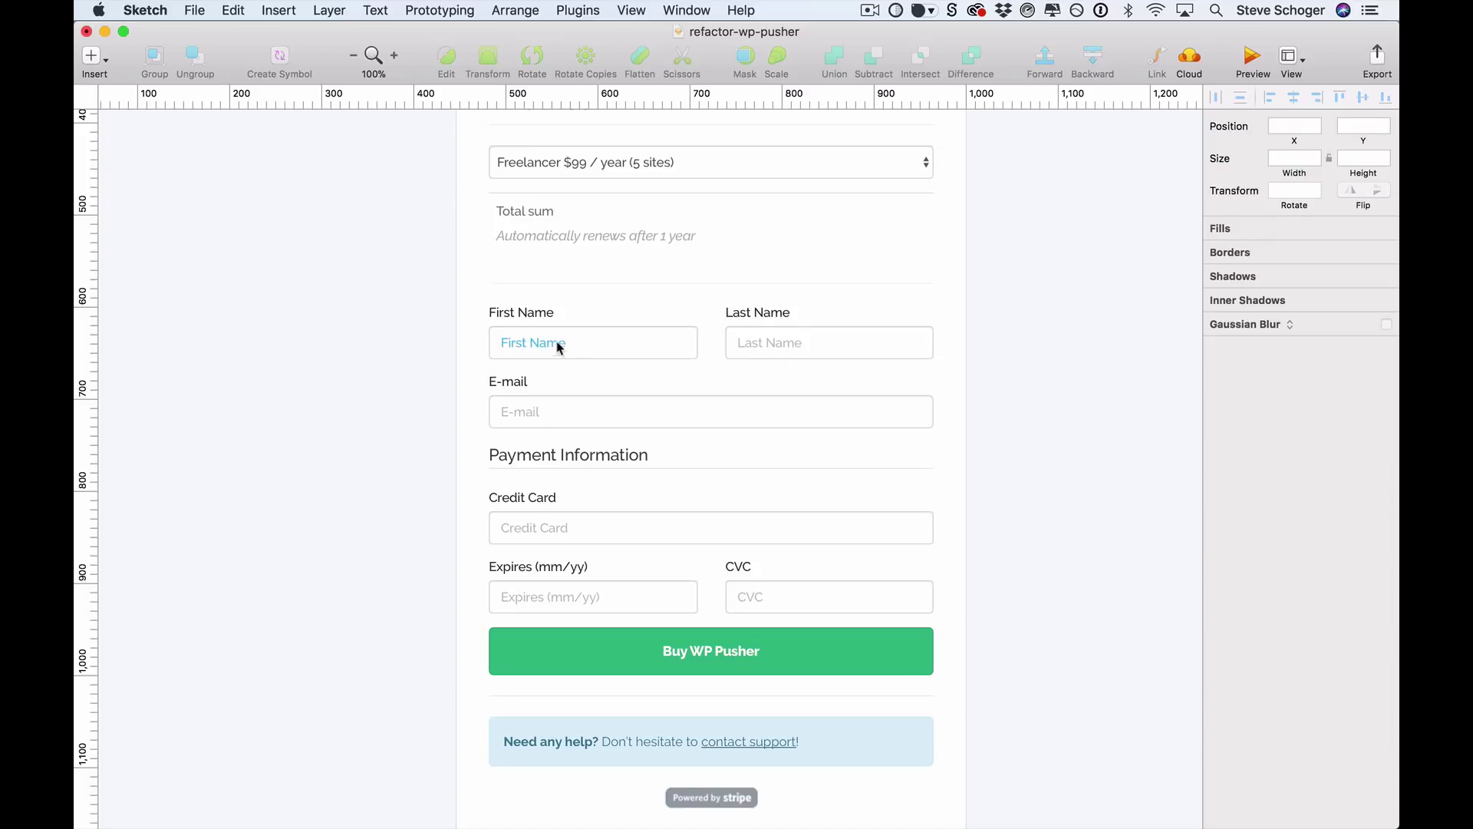
type("Jane")
double_click(780, 342)
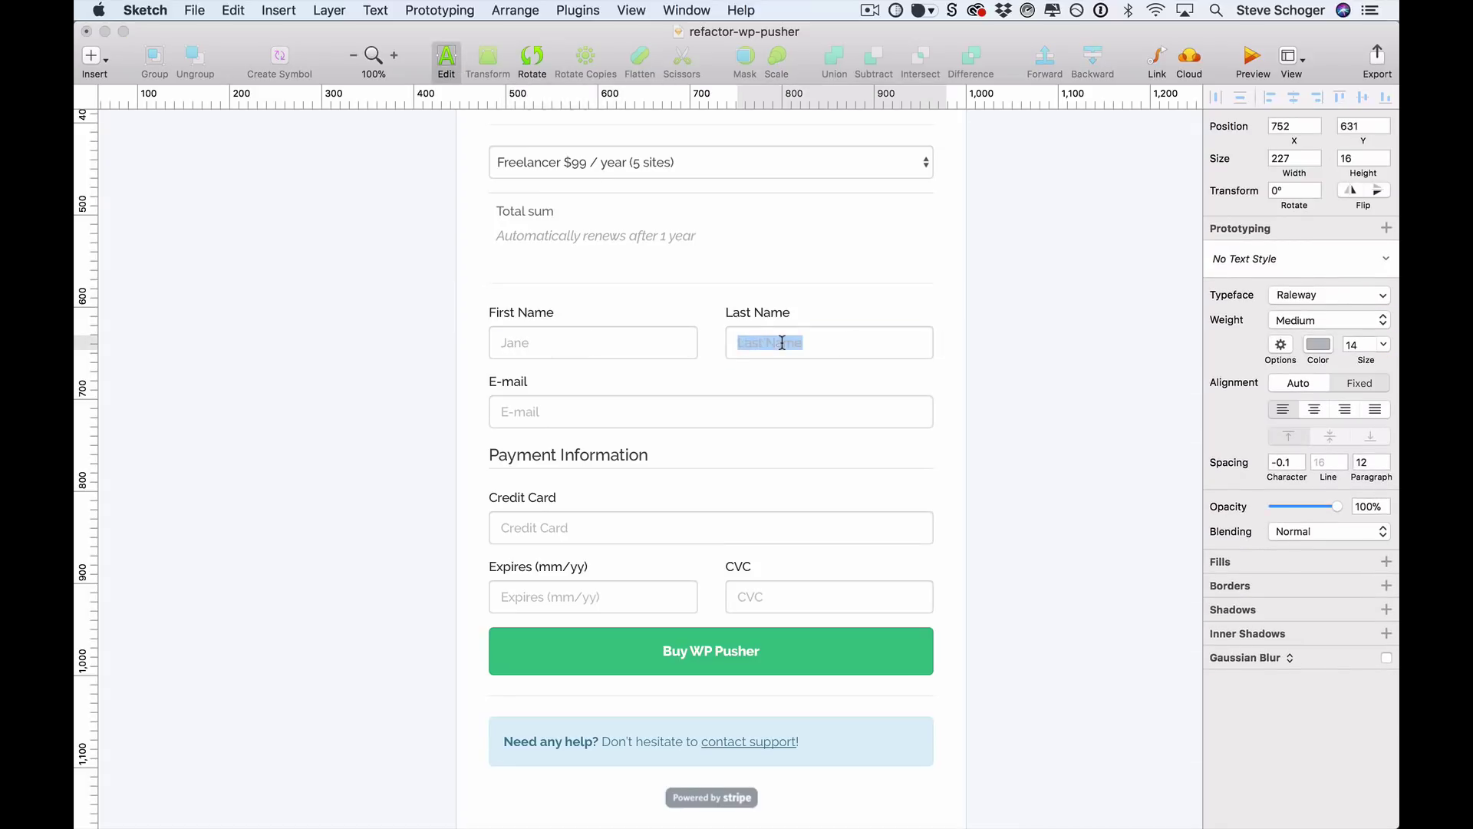
double_click(532, 414)
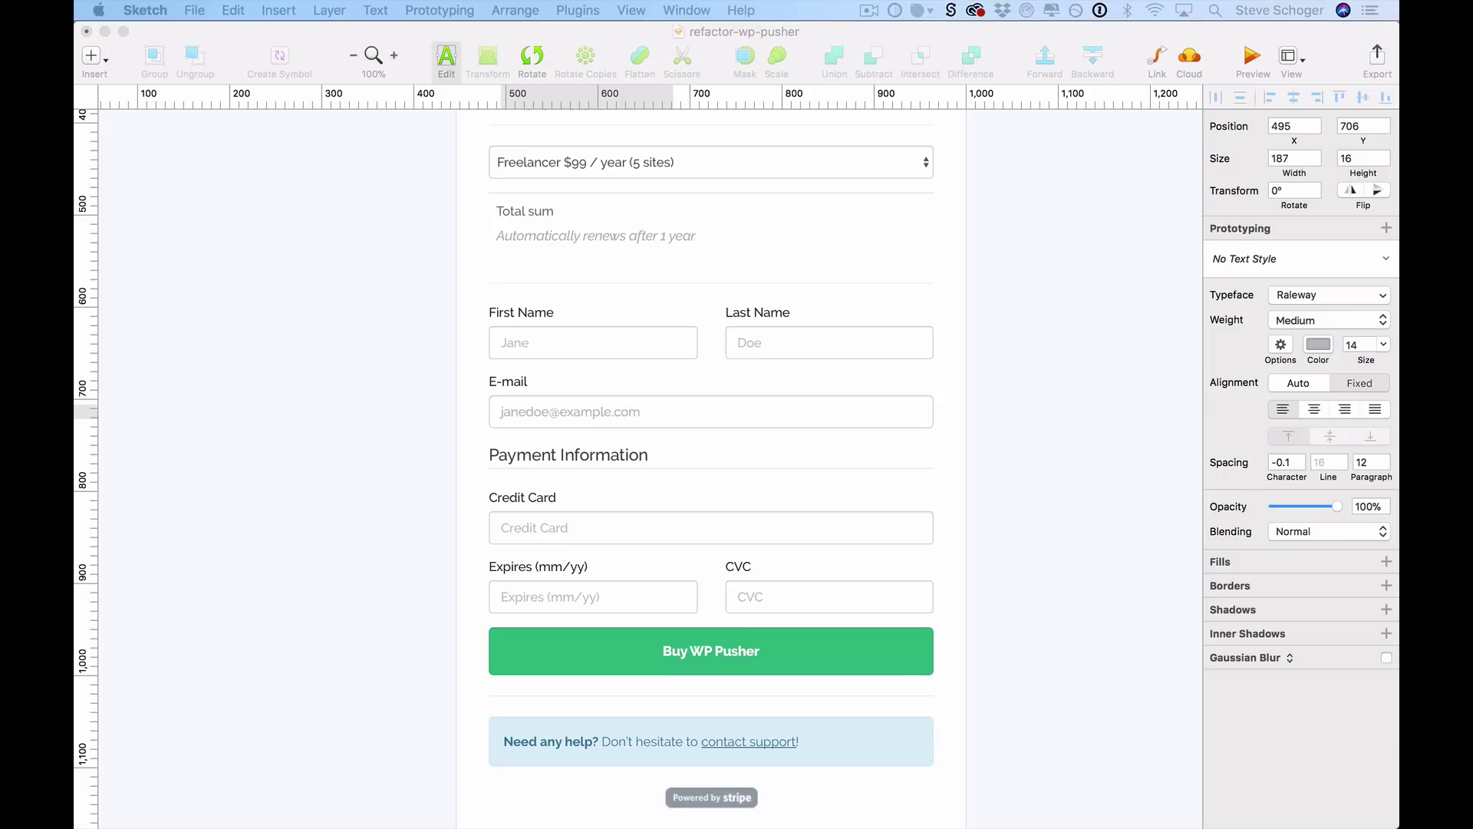
Set the card placeholder to "Card Number" and the expiry one to "MM / YY", shorten the expiry label to "Expires", and clear the CVC placeholder
double_click(527, 528)
key("BackSpace")
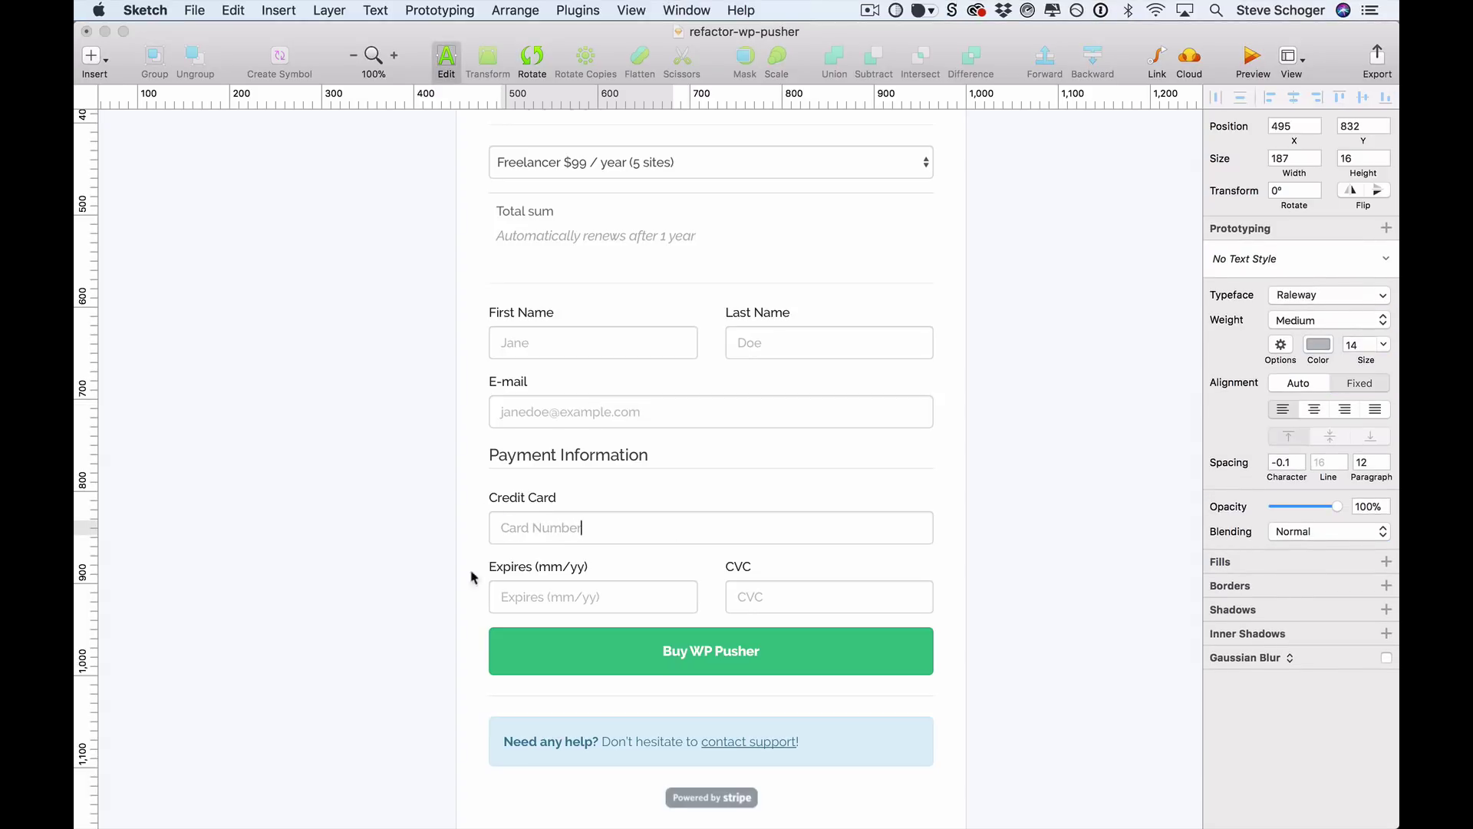
double_click(532, 596)
left_click_drag(551, 597, 452, 586)
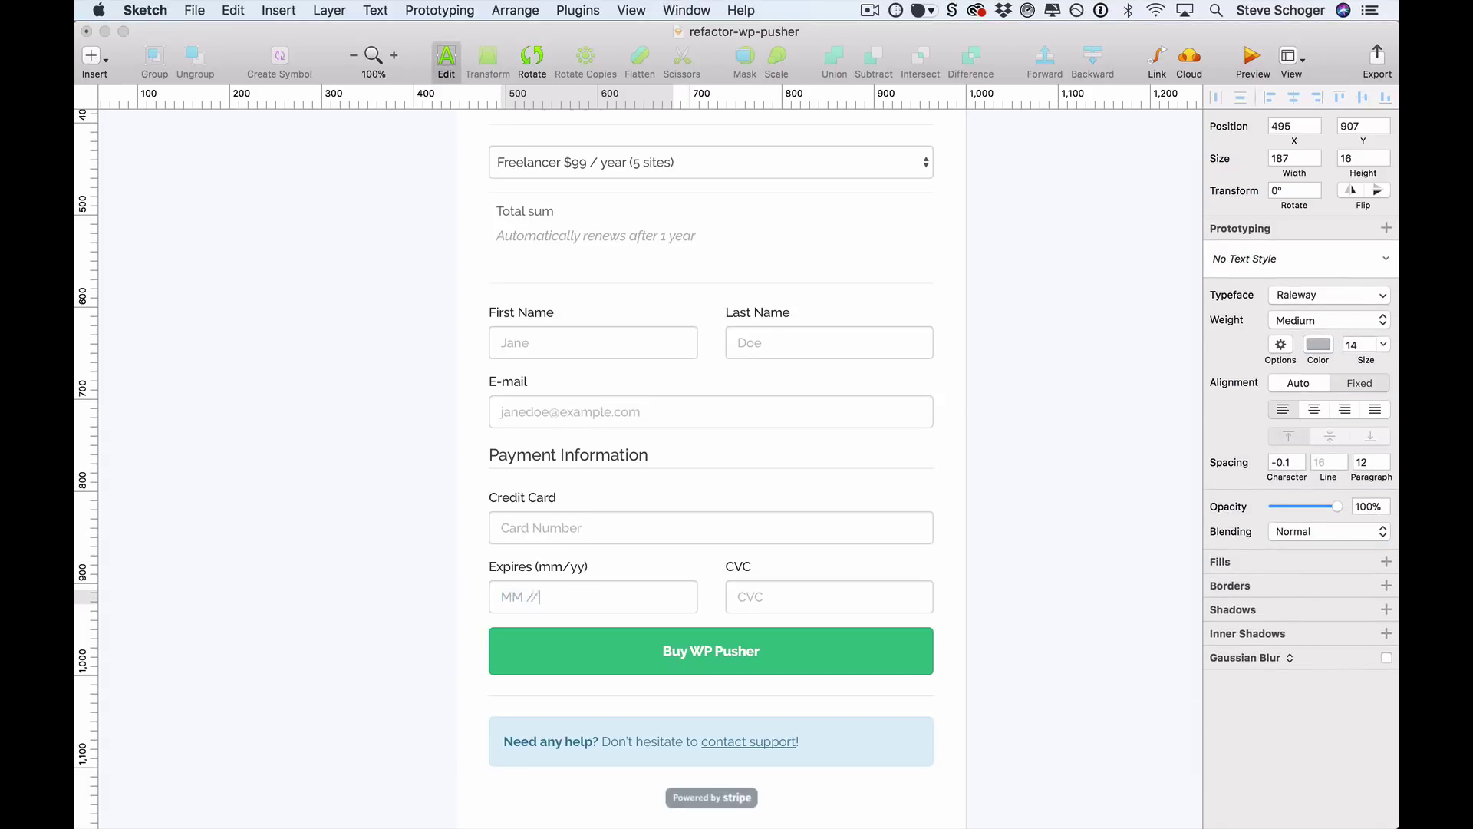
left_click(1053, 600)
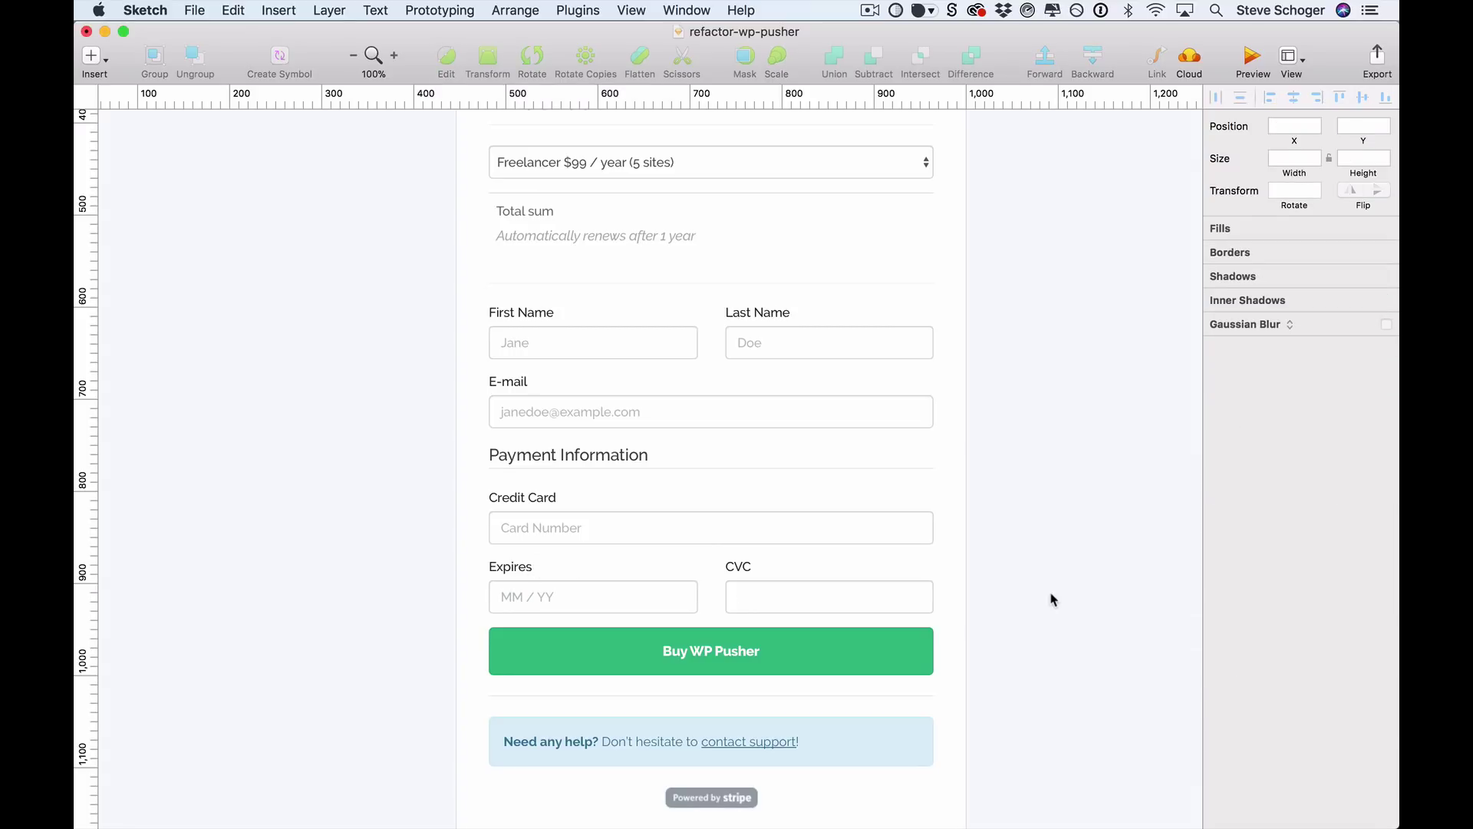
Examine the spacing and separation between the plan, personal details and payment sections of the checkout form
scroll(1053, 599, "up", 5)
scroll(1053, 591, "down", 3)
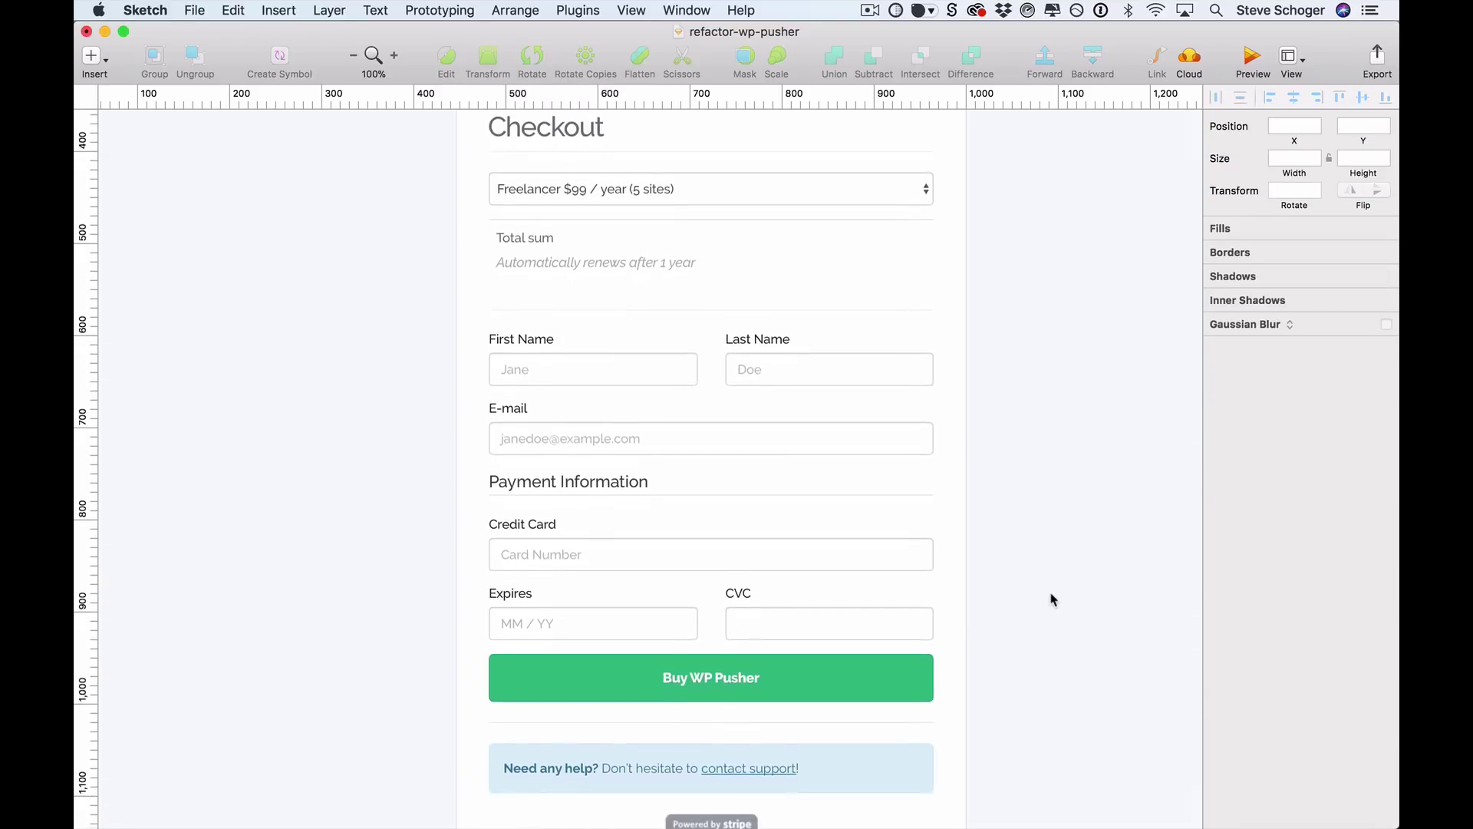
key("super+Tab")
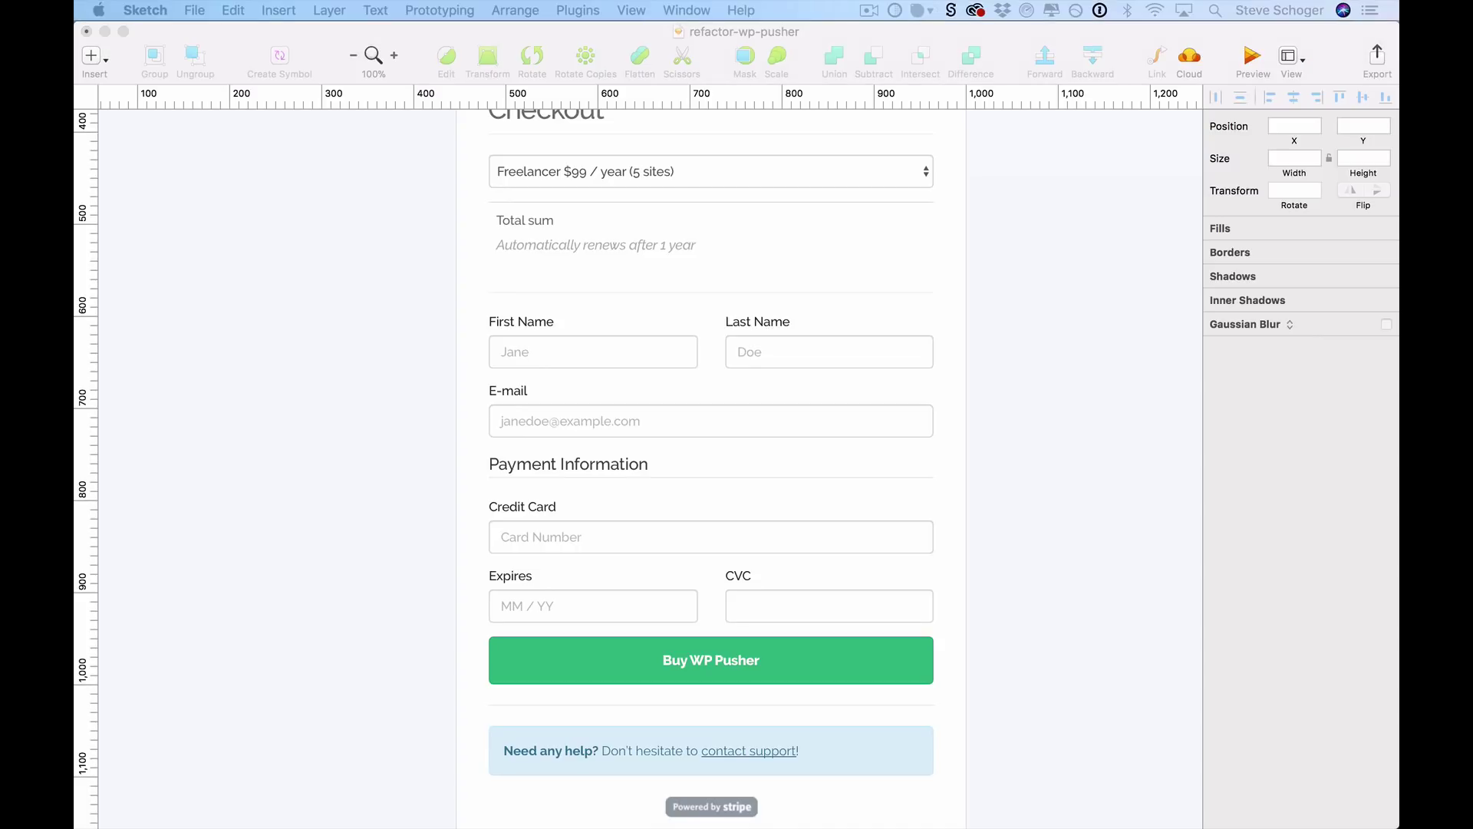
left_click(244, 410)
scroll(244, 409, "up", 3)
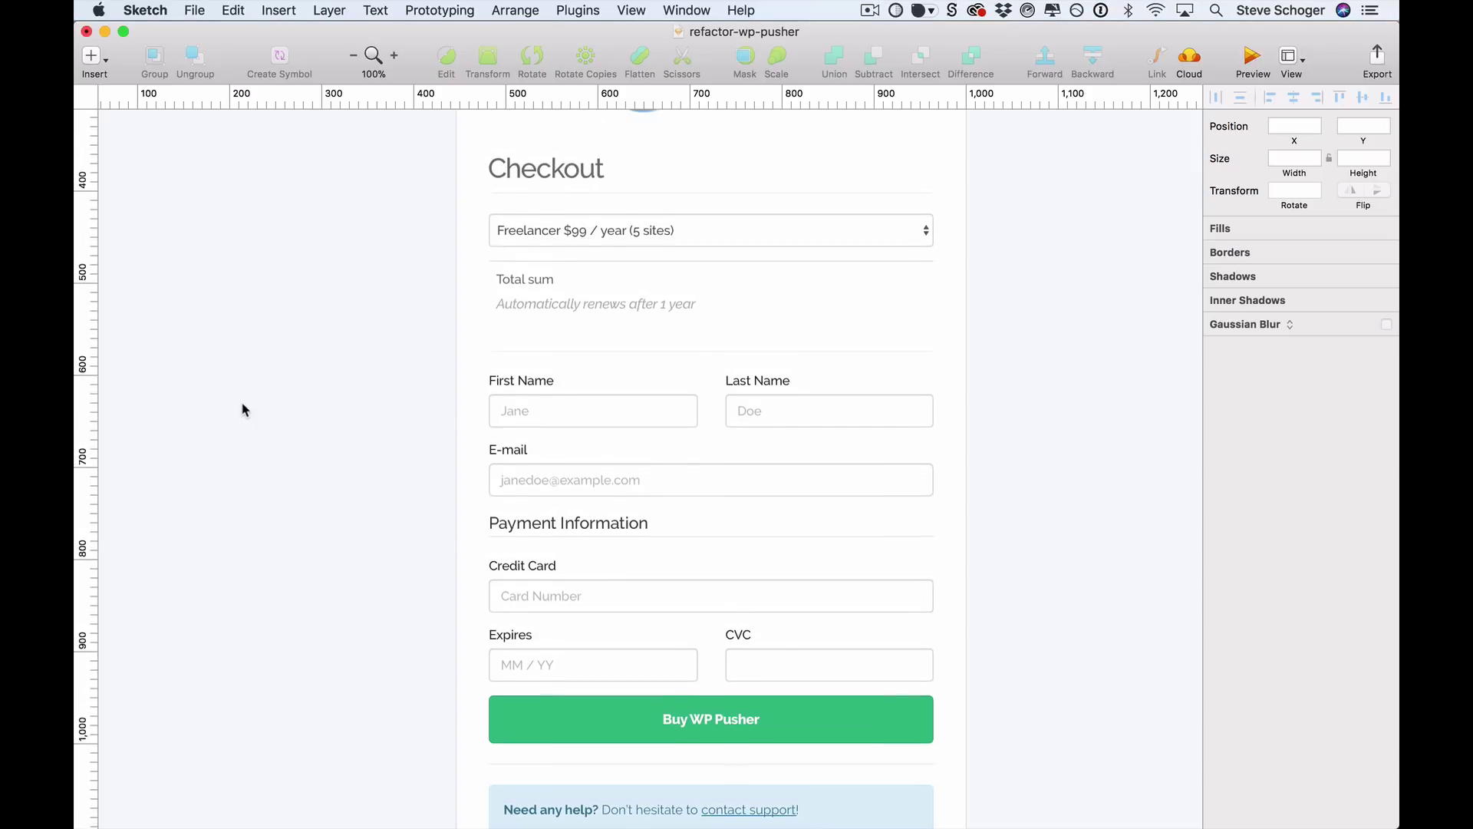
scroll(244, 410, "down", 5)
scroll(244, 409, "up", 4)
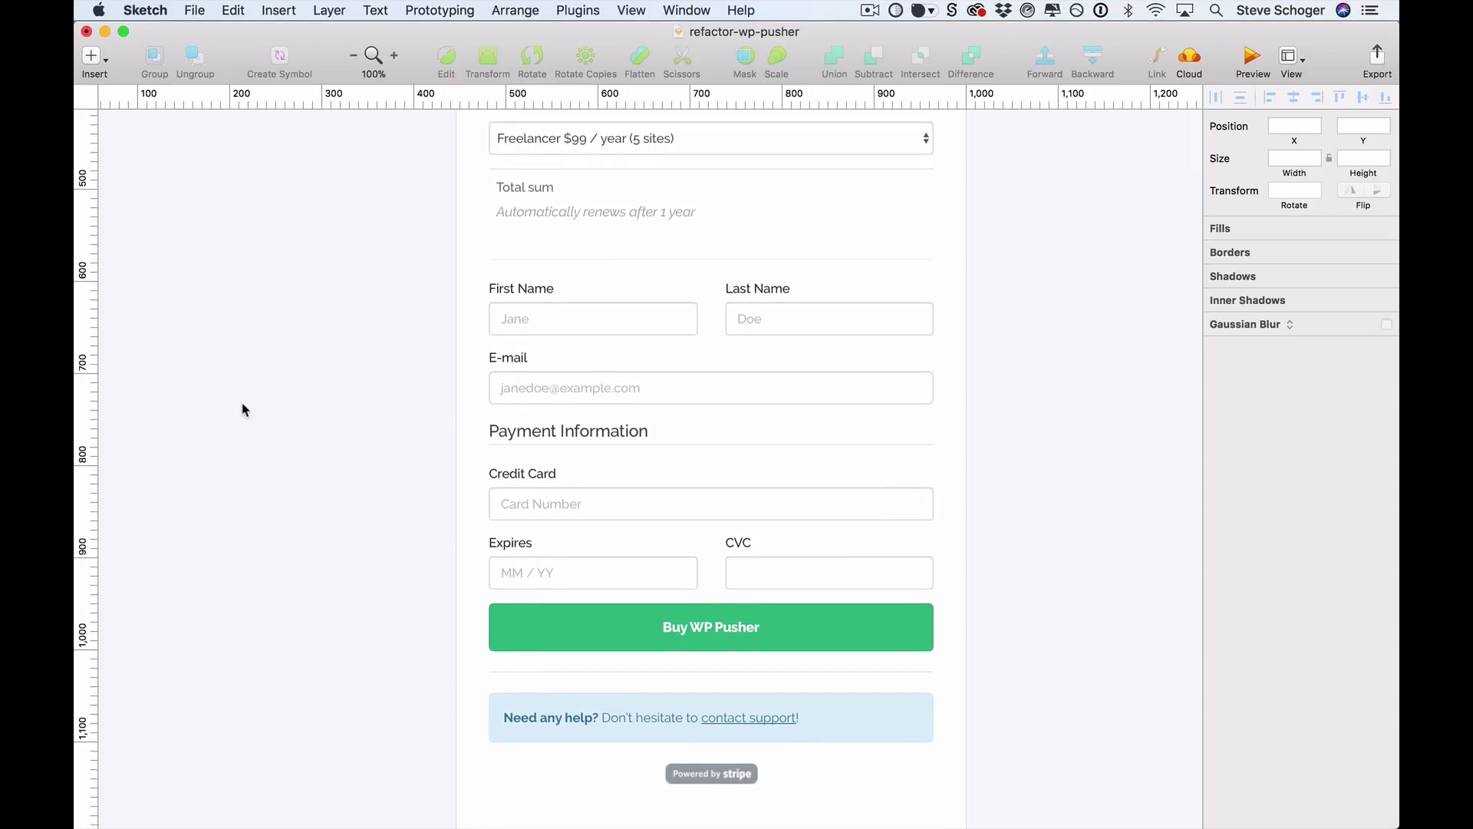
scroll(244, 410, "up", 4)
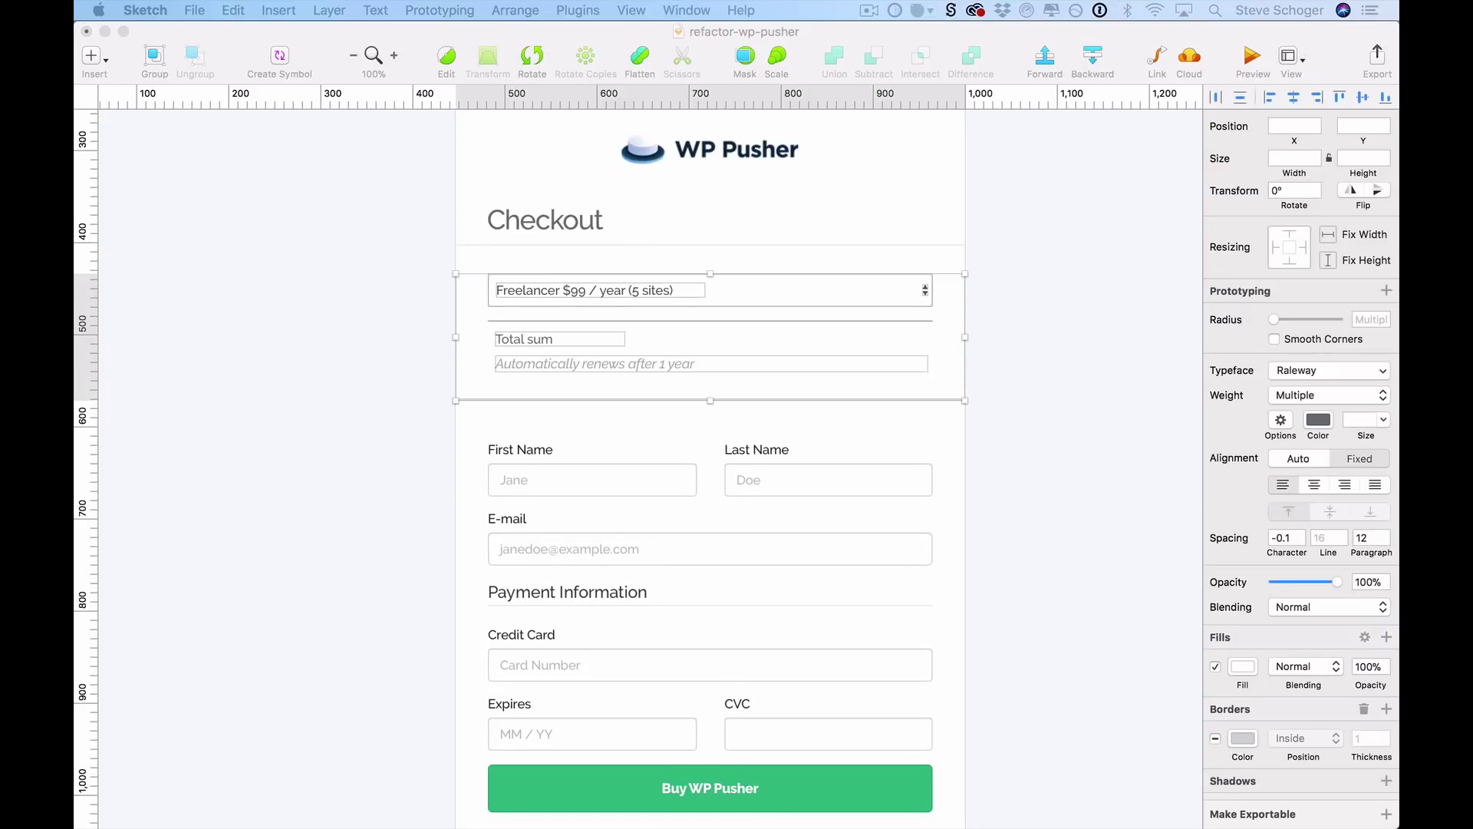
Move the Payment Information section and everything below it down to open a gap beneath the E-mail field
left_click(263, 470)
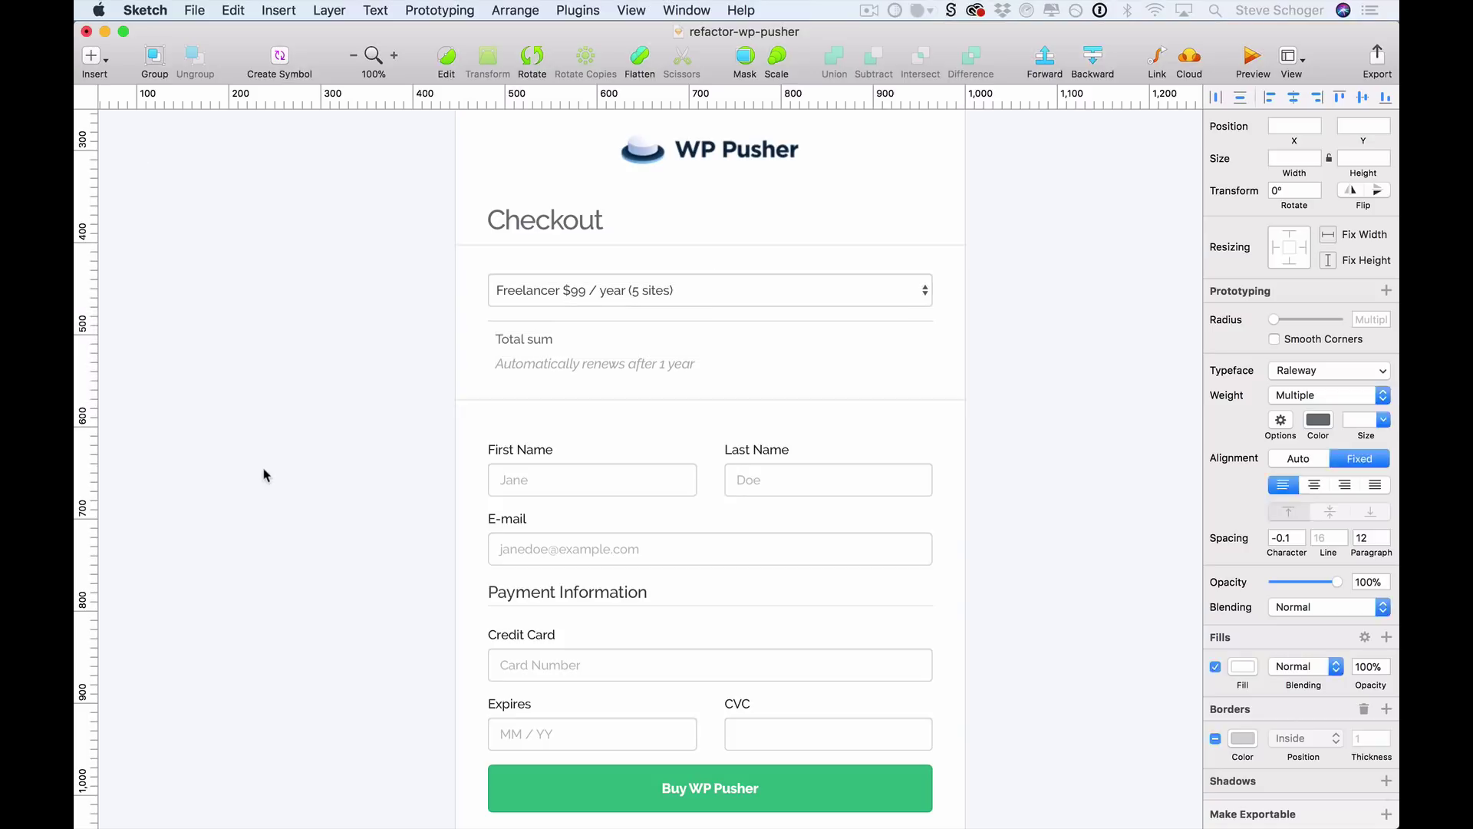
scroll(371, 487, "down", 5)
key("shift+Down")
key("shift+Down")
key("shift+Down")
key("shift+Down")
key("shift+Down")
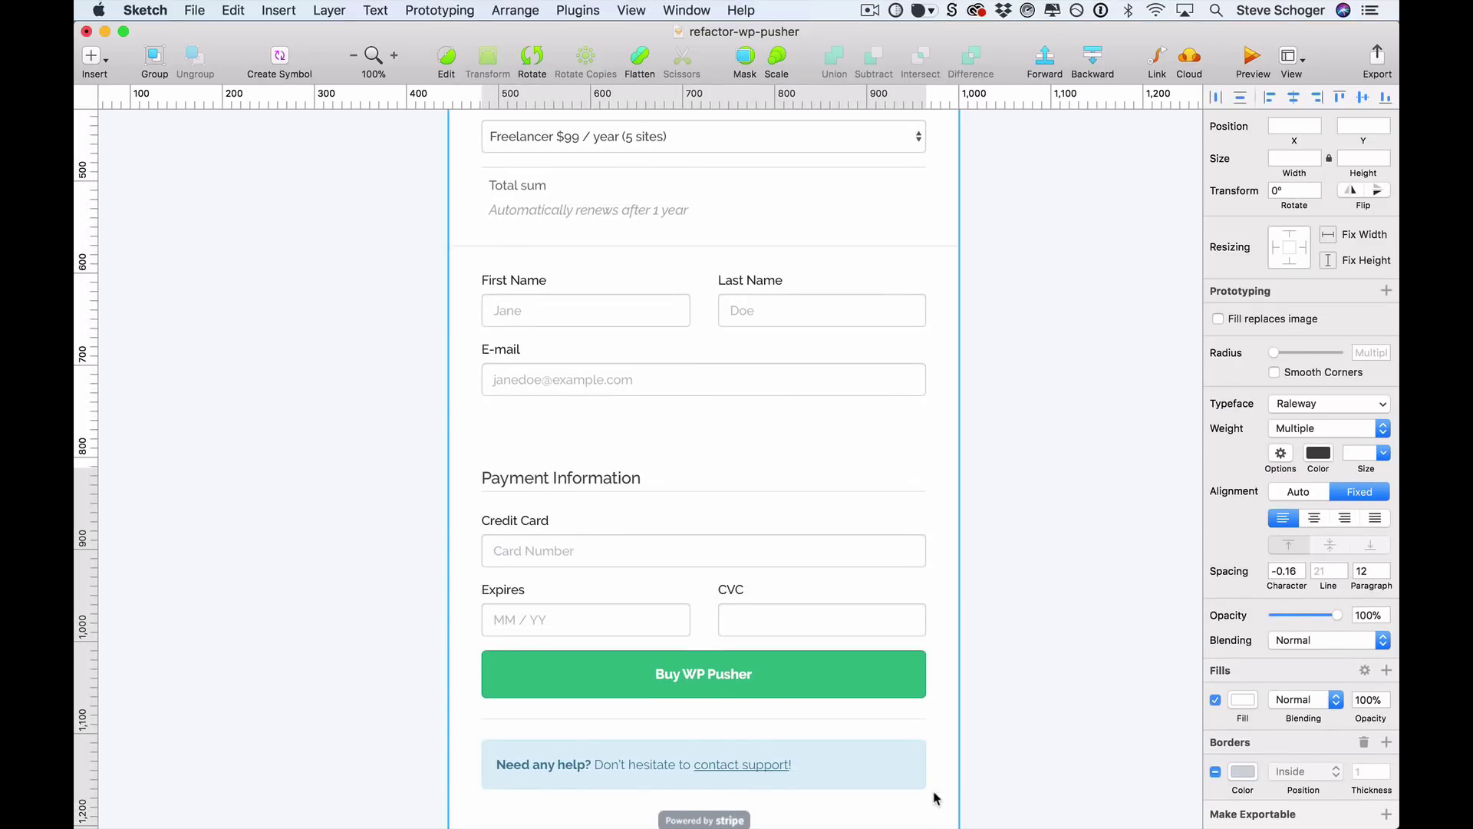
Duplicate the full-width divider into the gap above Payment Information, and move the Buy WP Pusher button and everything below it down
scroll(857, 341, "up", 2)
left_click(855, 306)
key("super+d")
key("shift+Down")
key("shift+Down")
key("shift+Down")
key("shift+Down")
key("shift+Down")
key("shift+Down")
key("shift+Down")
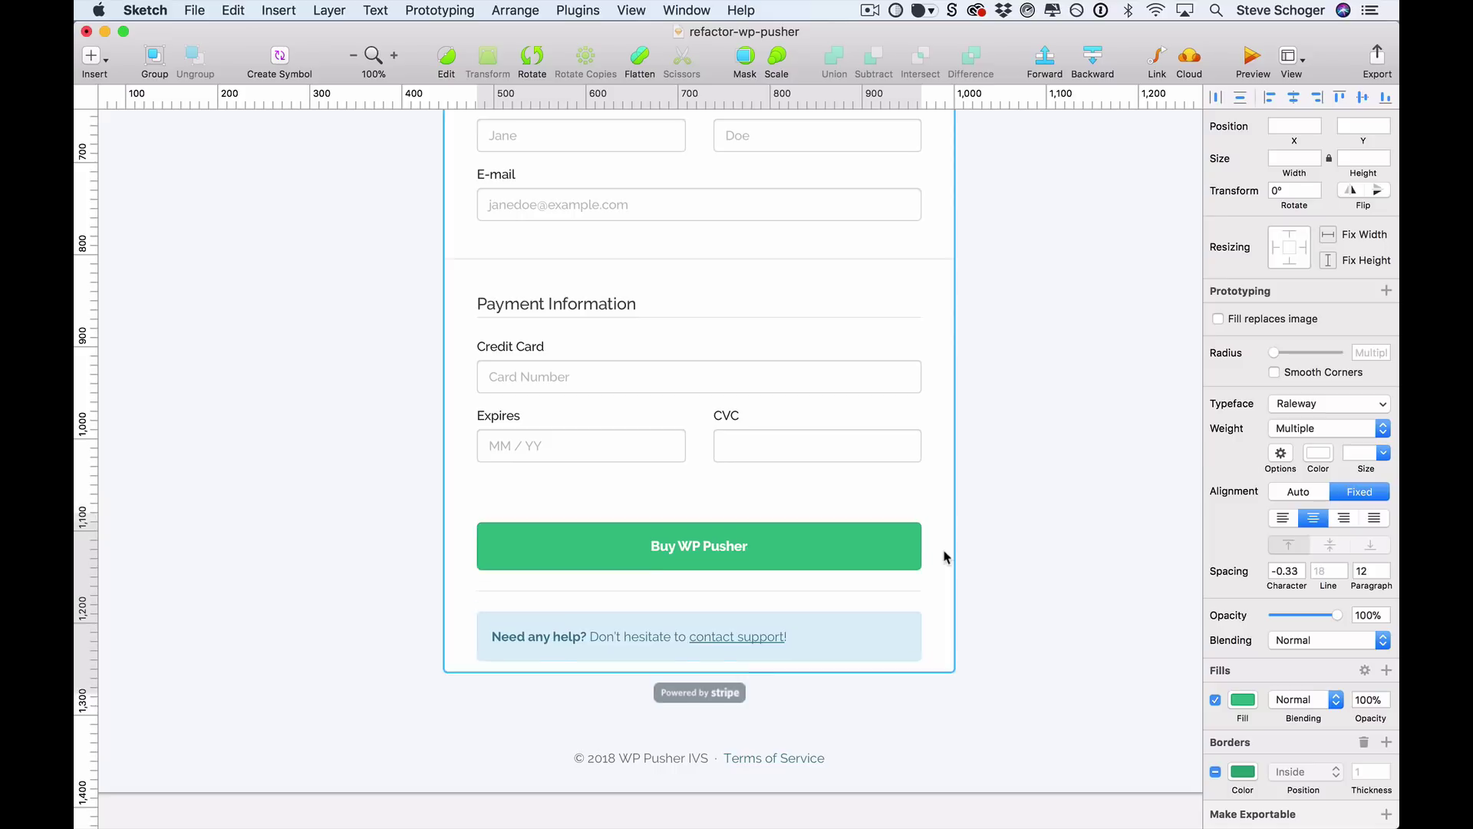
Duplicate the divider below the E-mail field and position the copy in the gap above the Buy WP Pusher button
left_click(753, 263)
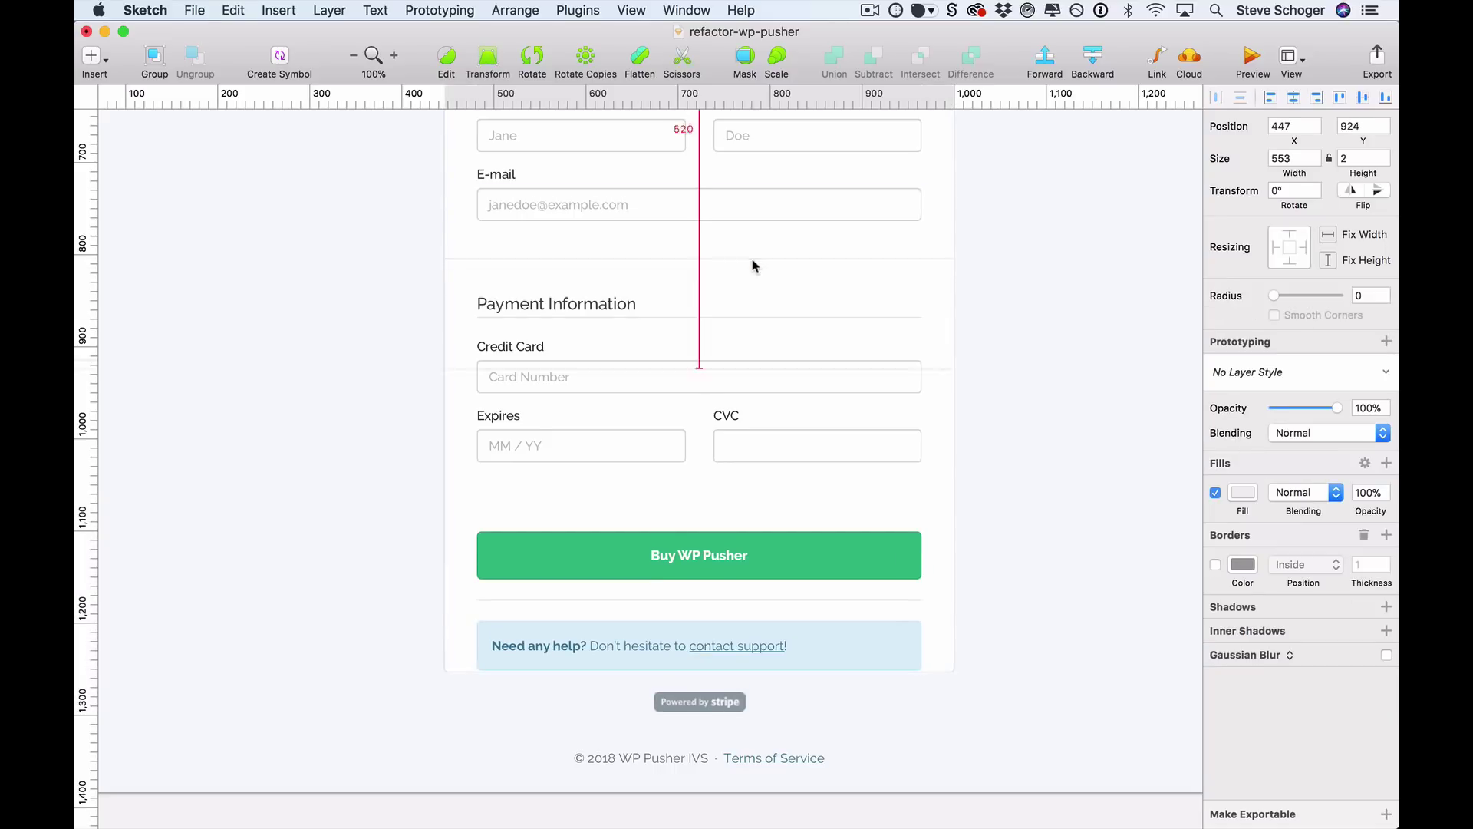
key("shift+Down")
key("shift+Down")
key("shift+Down")
key("shift+Down")
key("shift+Down")
key("shift+Down")
key("shift+Down")
key("shift+Down")
key("shift+Down")
key("shift+Down")
key("shift+Down")
key("shift+Down")
key("shift+Down")
key("shift+Down")
key("Down")
key("Down")
Adjust the vertical position of the Buy WP Pusher button, help box and Stripe badge beneath the lowest full-width divider
left_click_drag(415, 539, 1017, 679)
left_click_drag(953, 719, 466, 526)
key("shift+Up")
key("shift+Up")
key("shift+Up")
key("Up")
key("Up")
key("Up")
key("shift+Down")
key("shift+Down")
key("shift+Down")
key("shift+Down")
Extend the checkout card background downward to a height of 1081 px so it encloses the Stripe badge
left_click(463, 549)
key("super+shift+Down")
key("super+shift+Down")
key("super+shift+Down")
key("super+shift+Down")
key("super+shift+Down")
key("super+shift+Down")
key("super+shift+Down")
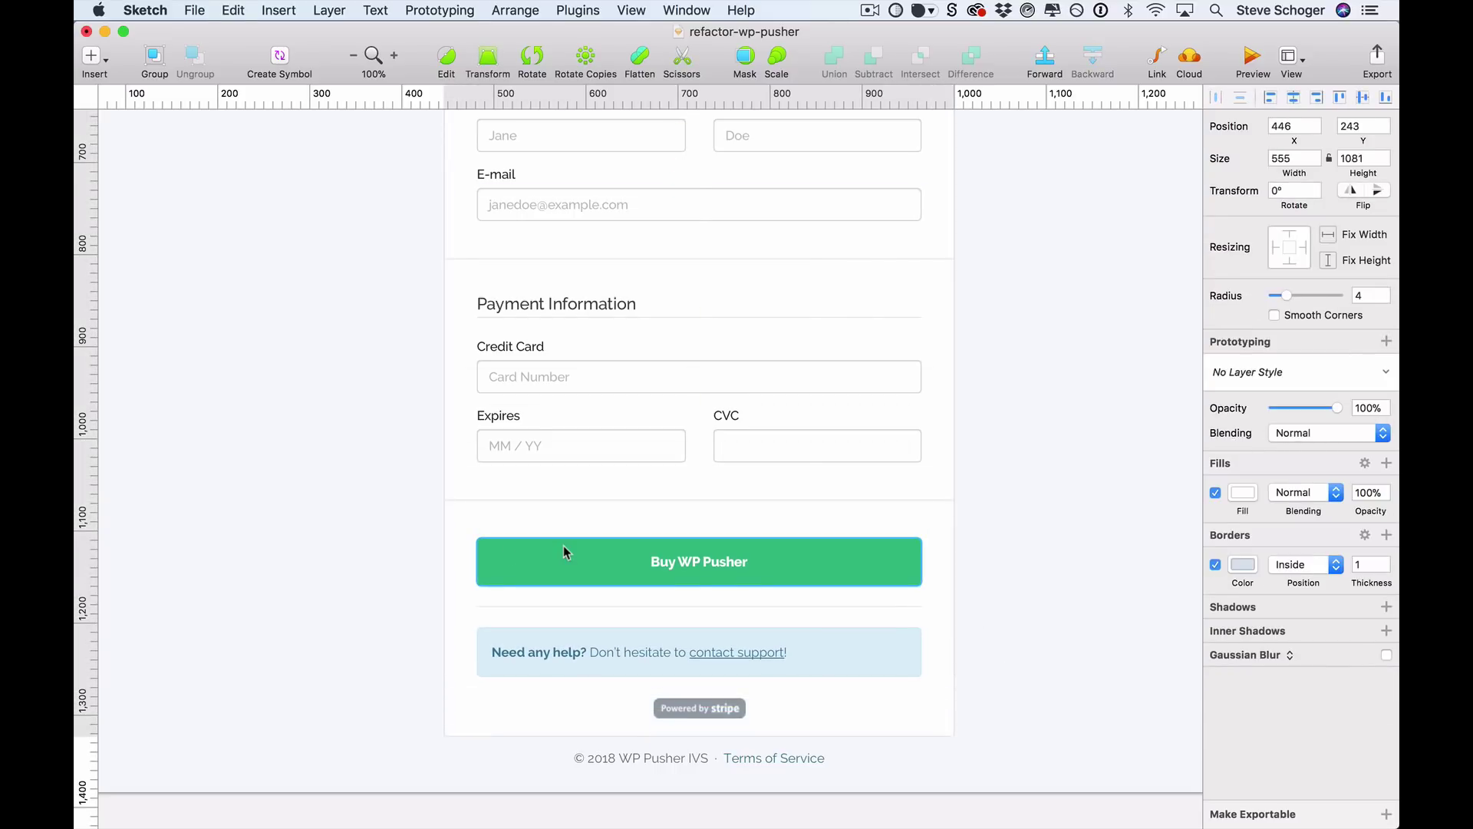
Title the plan section "Your Plan" and move the name and e-mail fields down for a "Your Basic Information" heading
type("o")
type("ur Plan")
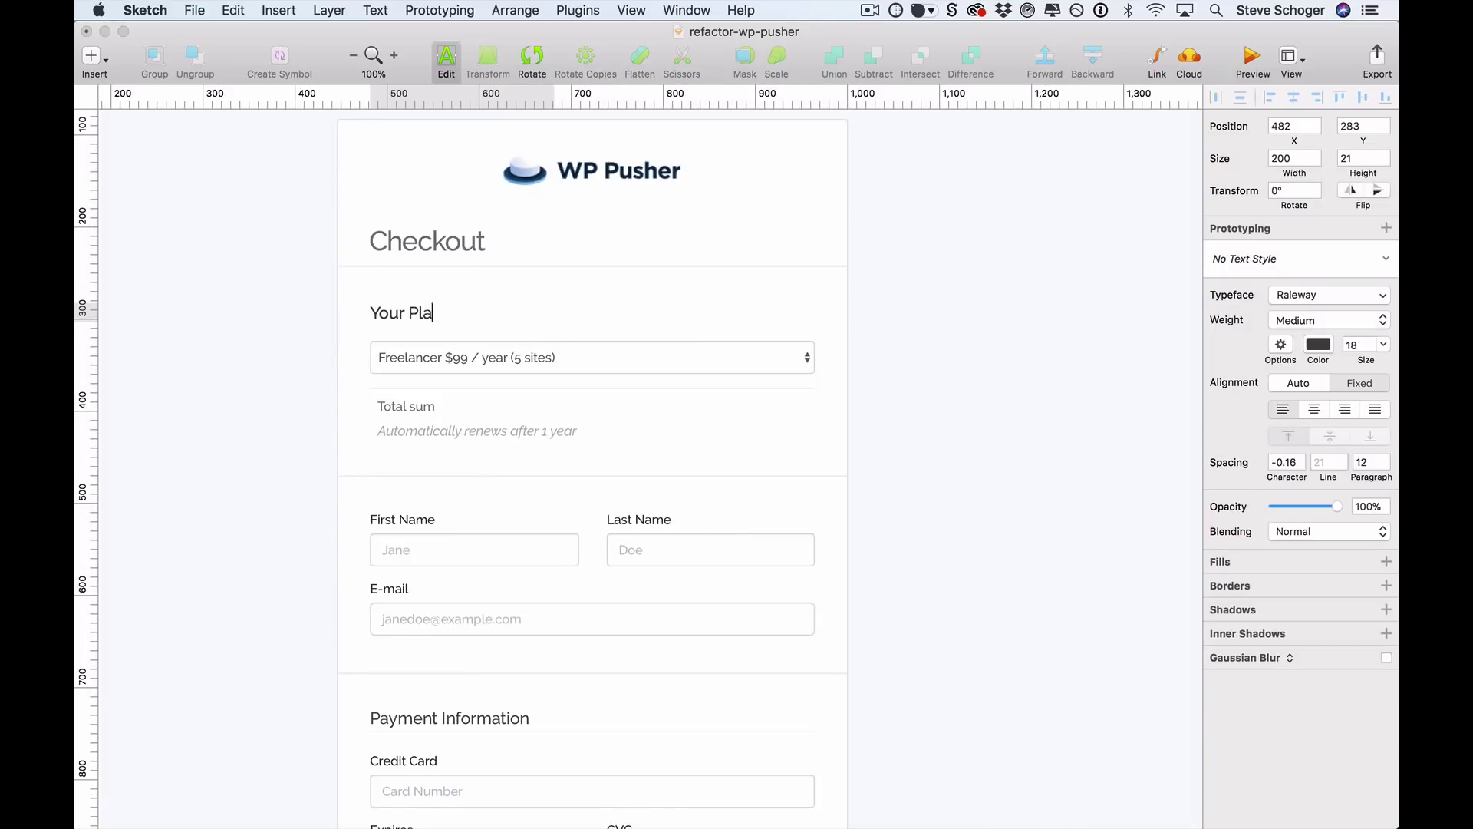
scroll(417, 546, "down", 10)
left_click_drag(285, 487, 614, 595)
left_click(821, 636, "shift")
key("shift+Down")
key("shift+Down")
key("shift+Down")
scroll(821, 641, "up", 5)
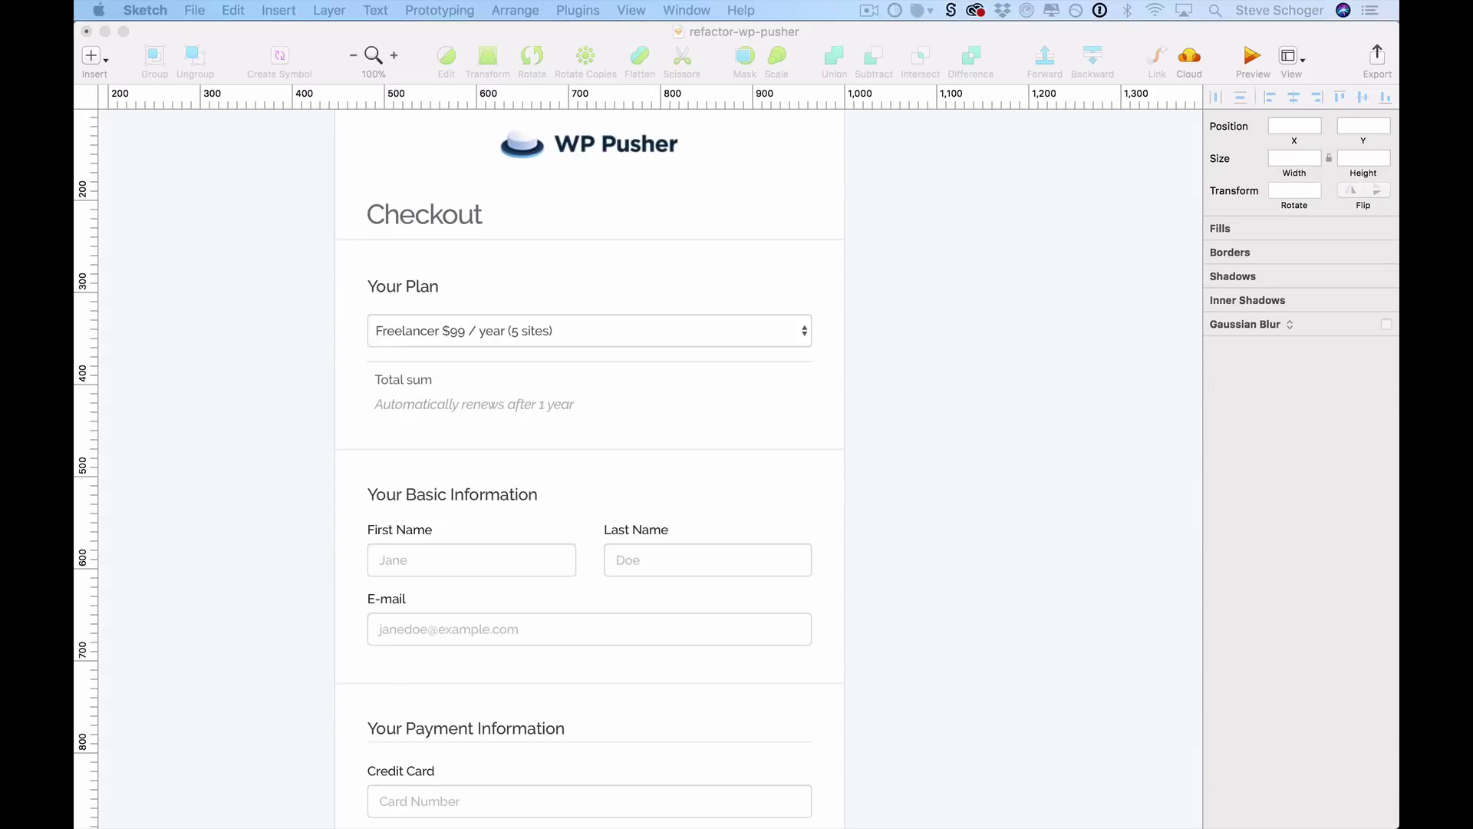
Delete the three short divider lines below the plan dropdown, the Your Payment Information heading and the Buy WP Pusher button
left_click(320, 418)
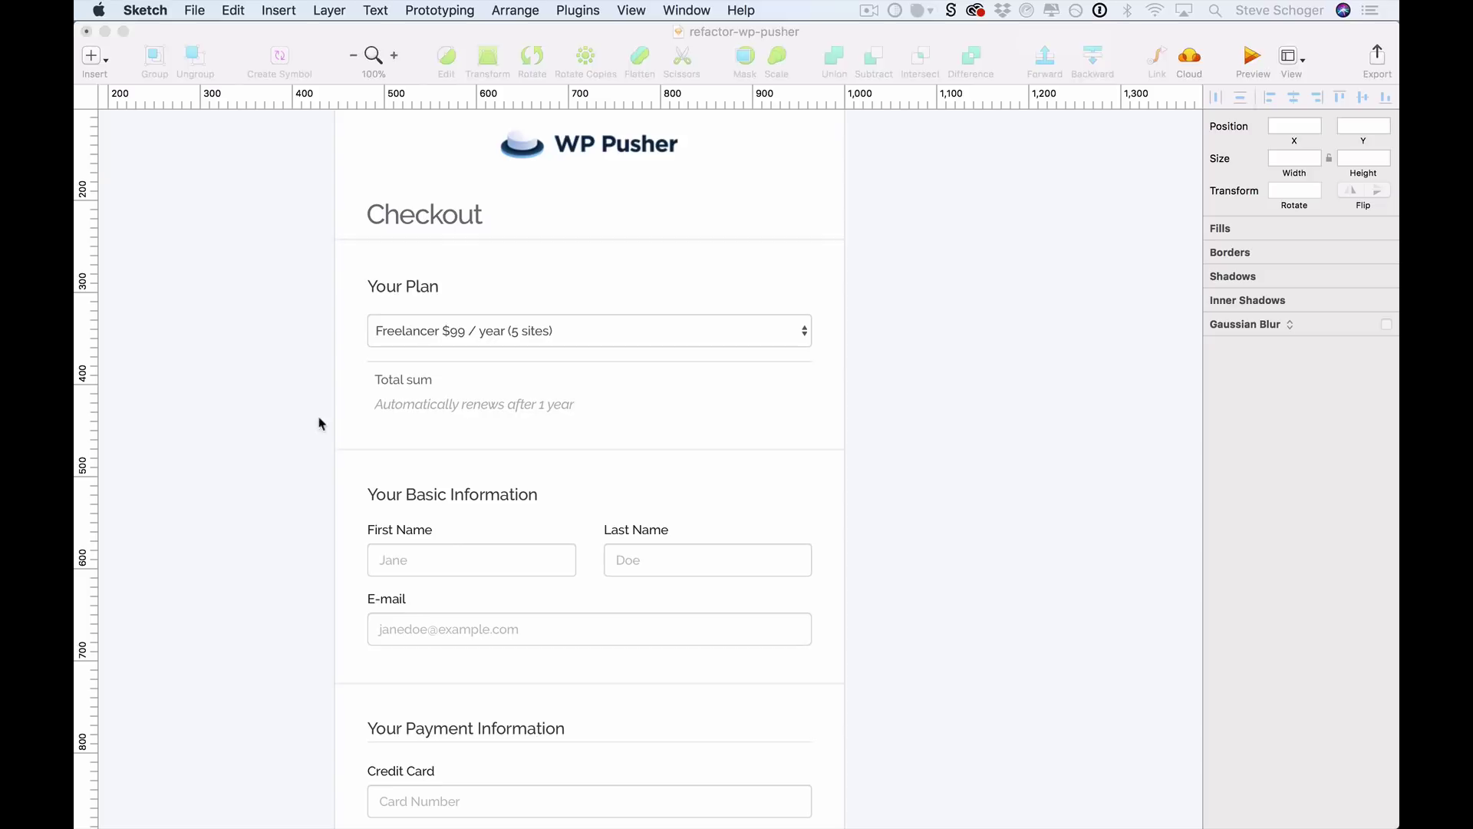
left_click(442, 365)
scroll(346, 517, "down", 4)
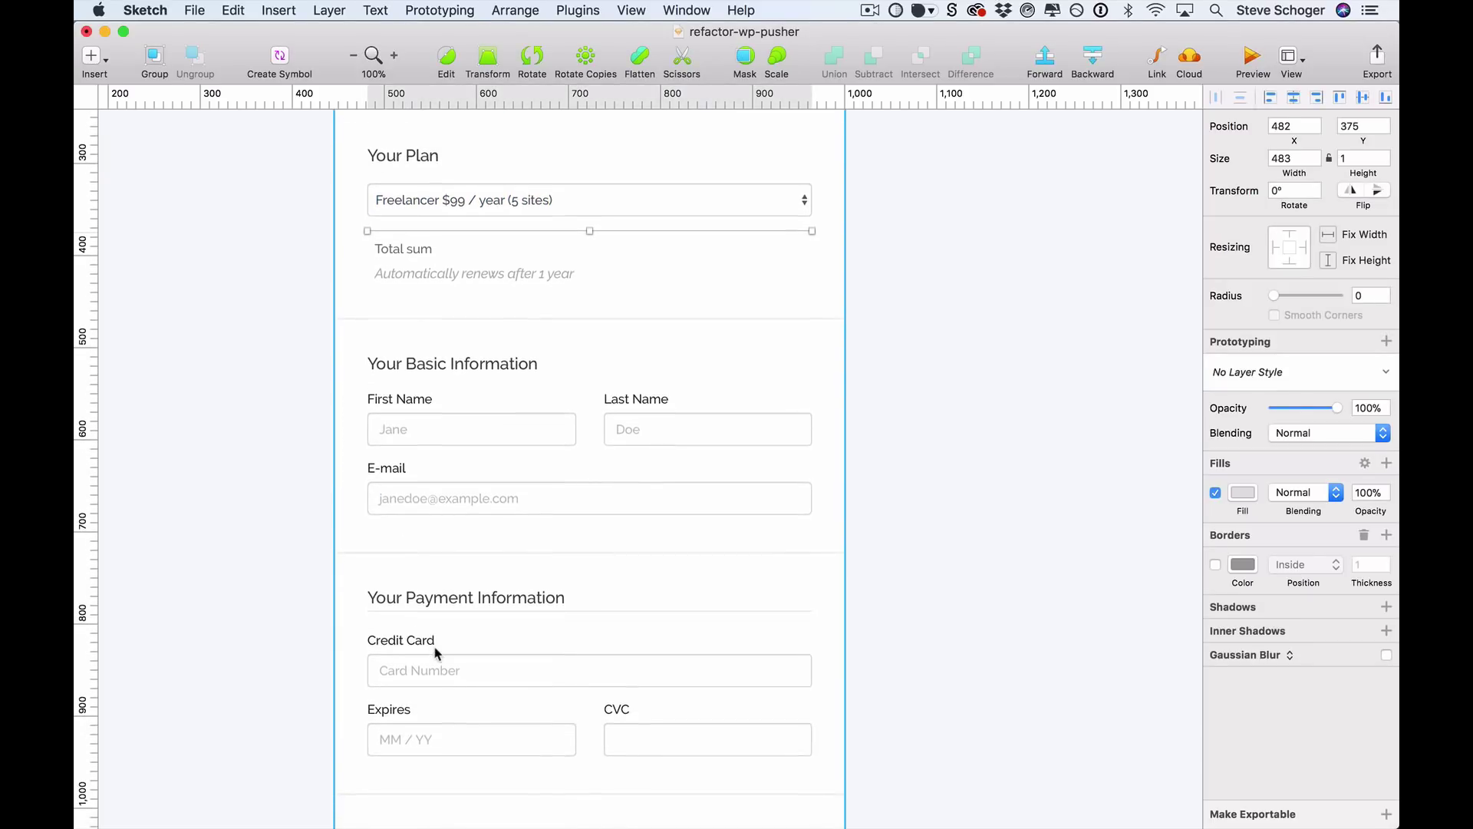
left_click(470, 611, "shift")
scroll(472, 637, "down", 6)
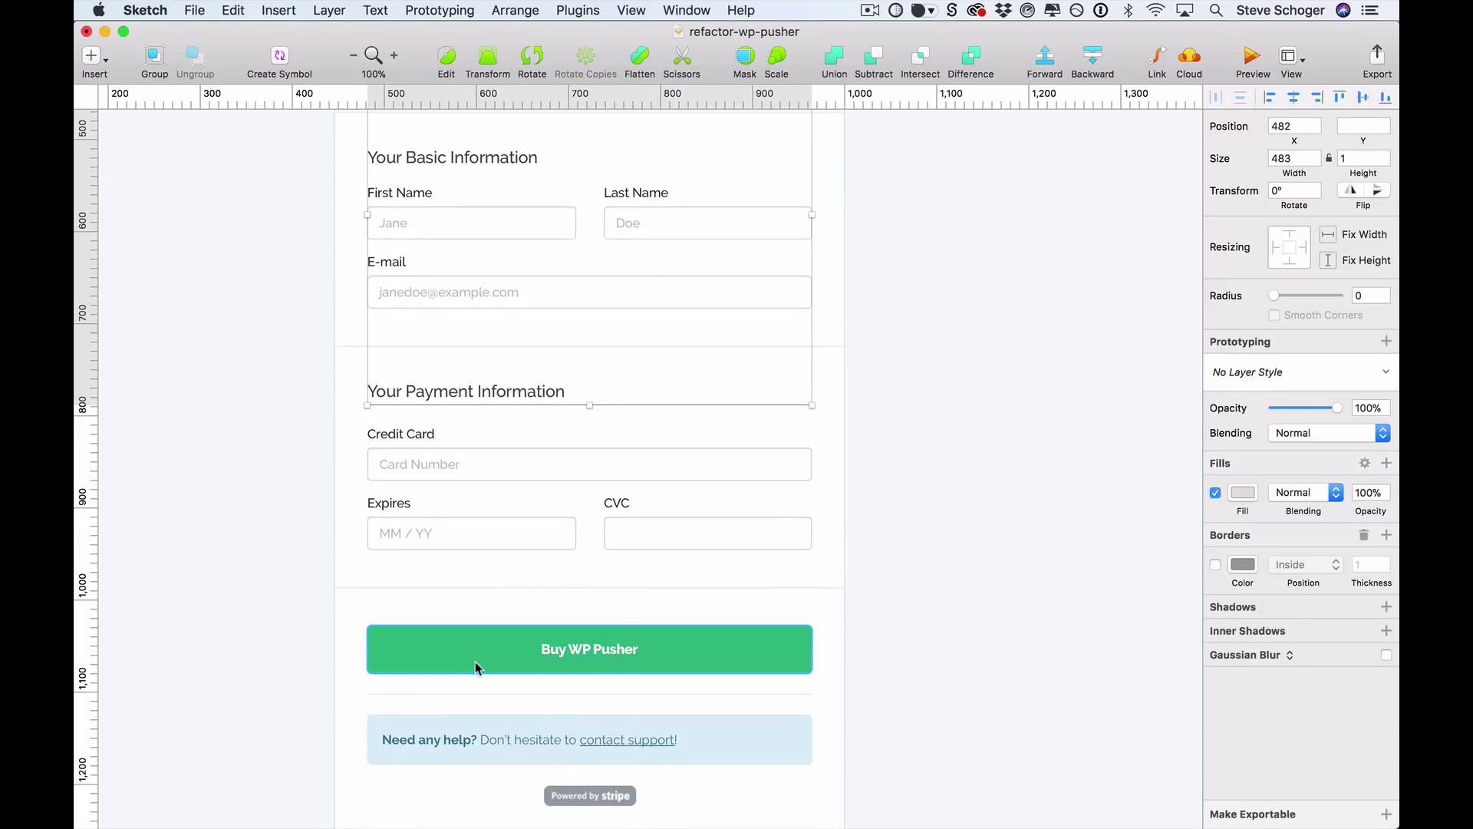
left_click(471, 695, "shift")
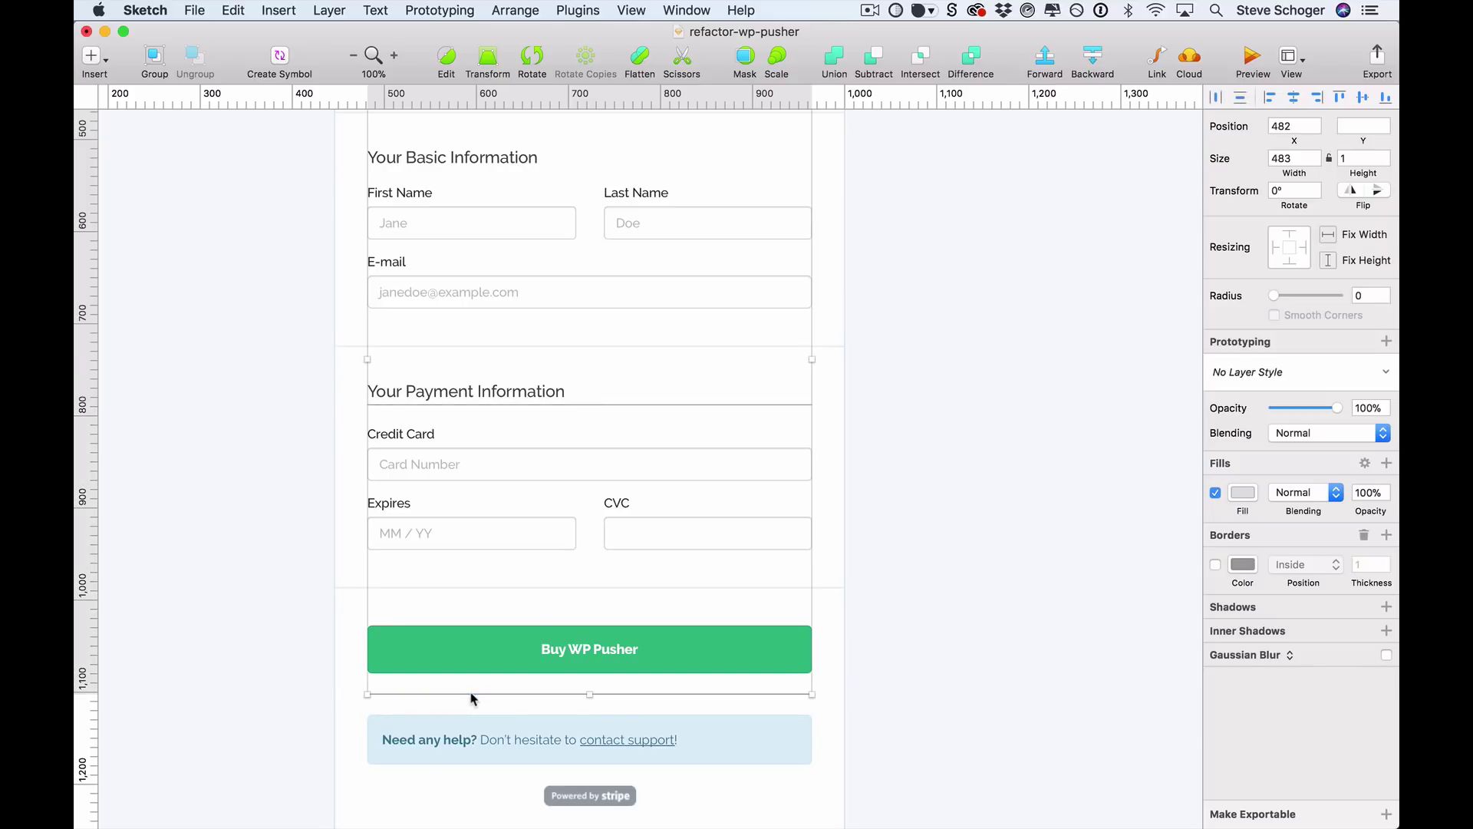
key("Delete")
scroll(441, 608, "up", 1)
scroll(440, 607, "up", 10)
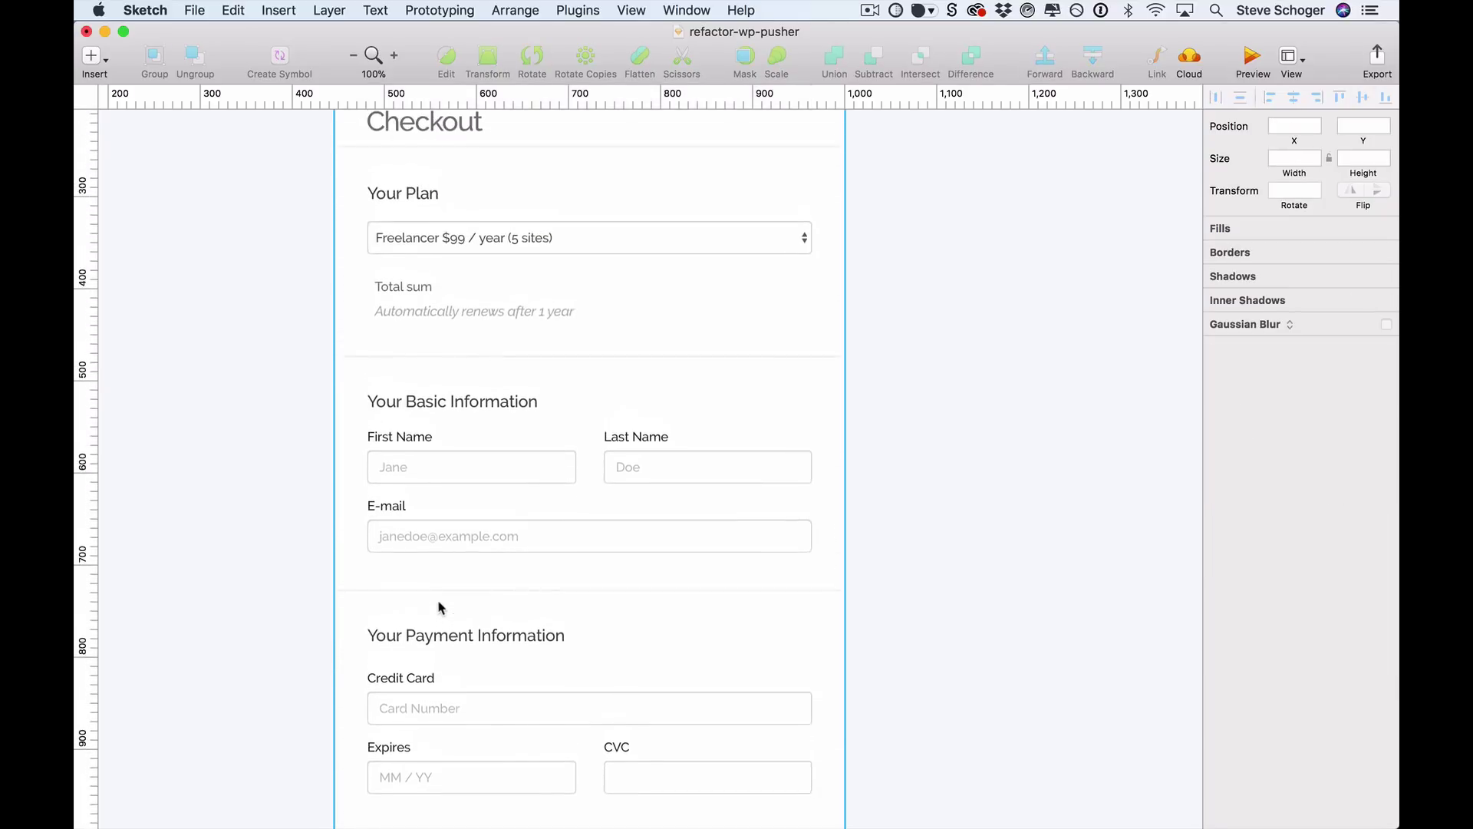
left_click(251, 365)
Remove the borders from the plan dropdown and all input field boxes and fill them with light grey F5F5F5
left_click(591, 305)
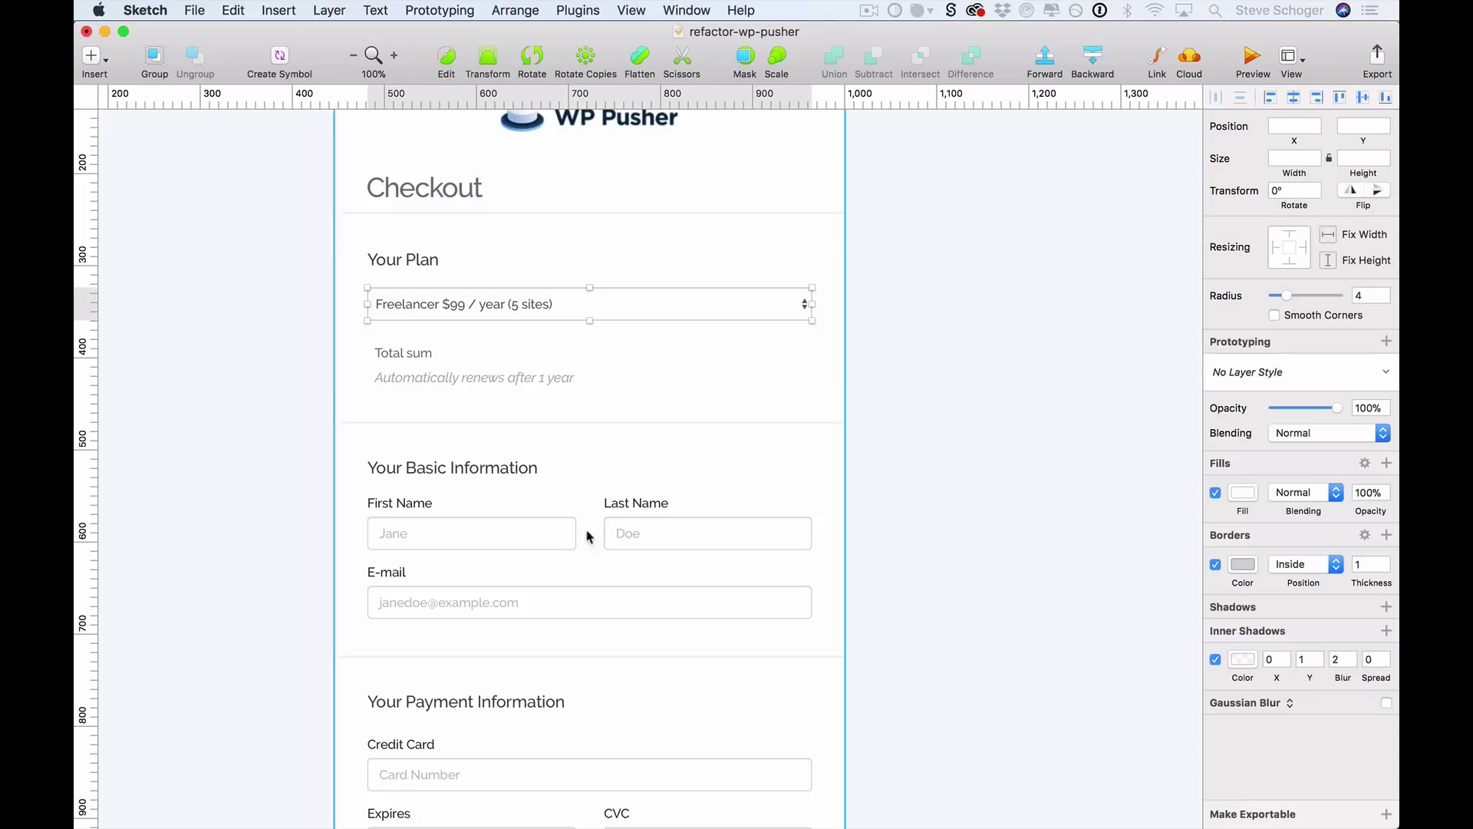
left_click(560, 537, "shift")
left_click(748, 543, "shift")
left_click(767, 611, "shift")
scroll(767, 612, "down", 4)
left_click(755, 659, "shift")
left_click(725, 715, "shift")
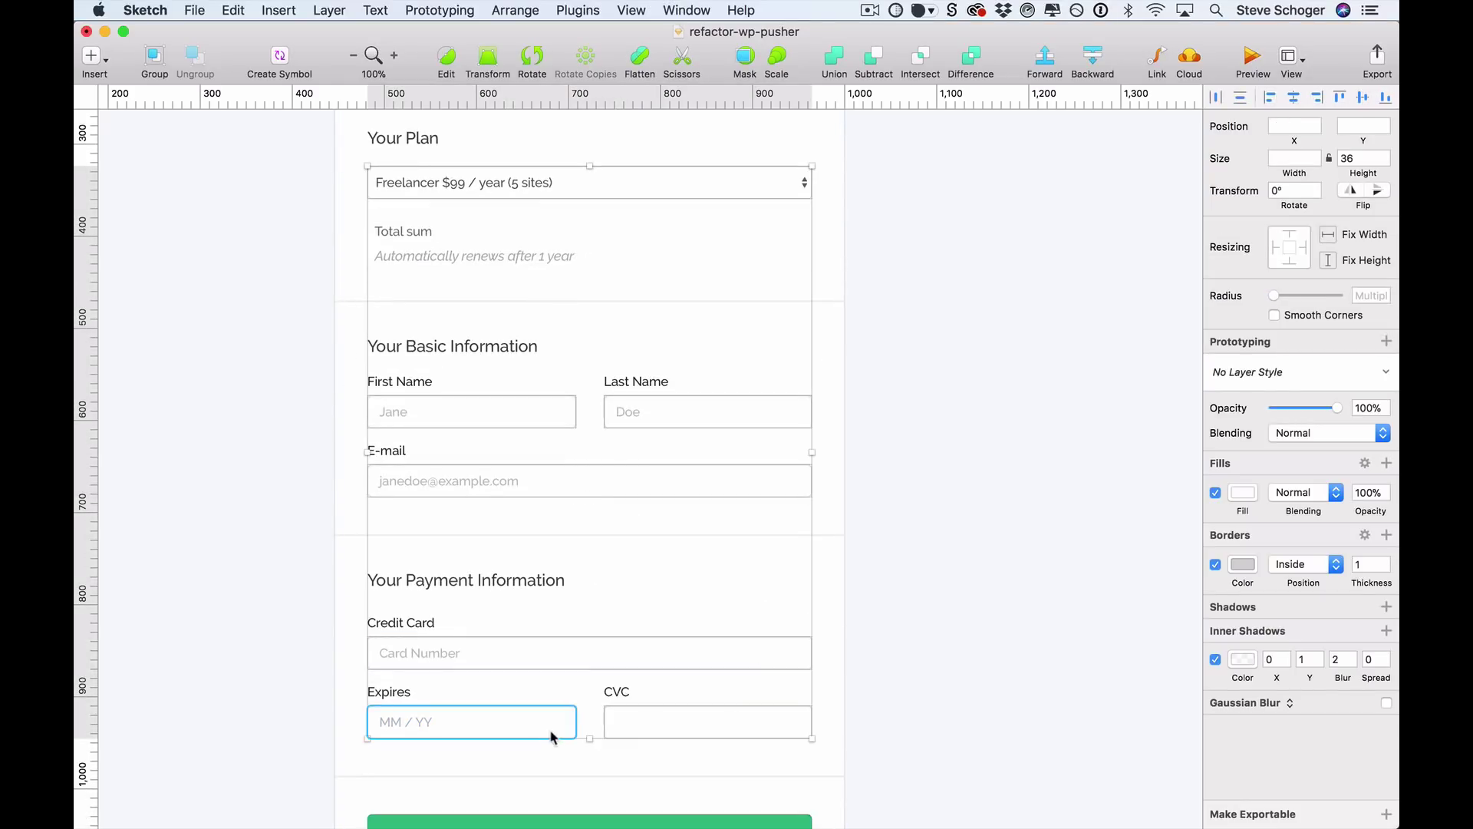
left_click(550, 731, "shift")
scroll(792, 673, "down", 1)
scroll(793, 676, "up", 3)
scroll(794, 676, "left", 2)
scroll(795, 675, "right", 2)
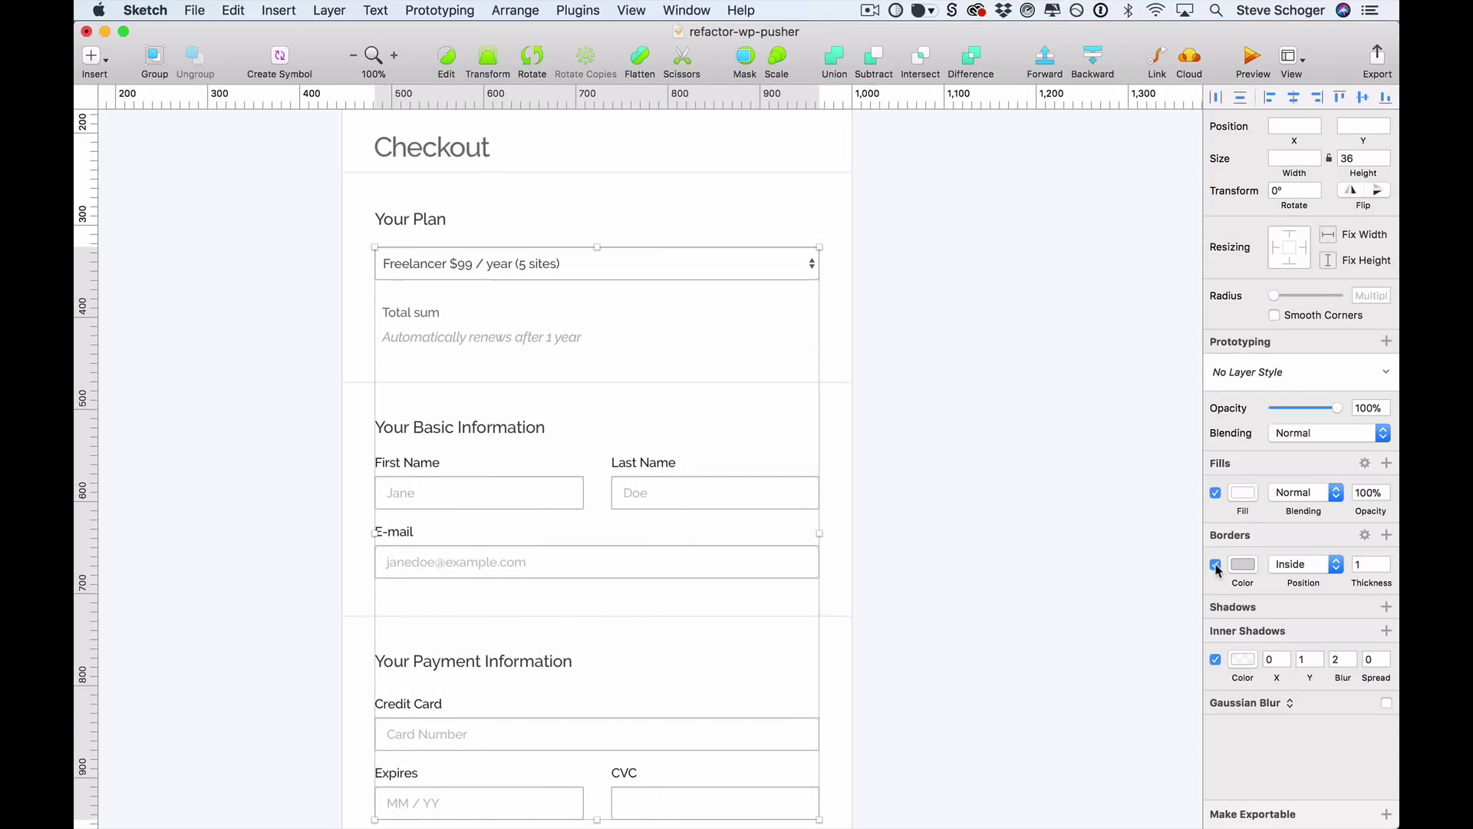
left_click(1216, 566)
left_click(1243, 492)
left_click(1210, 582)
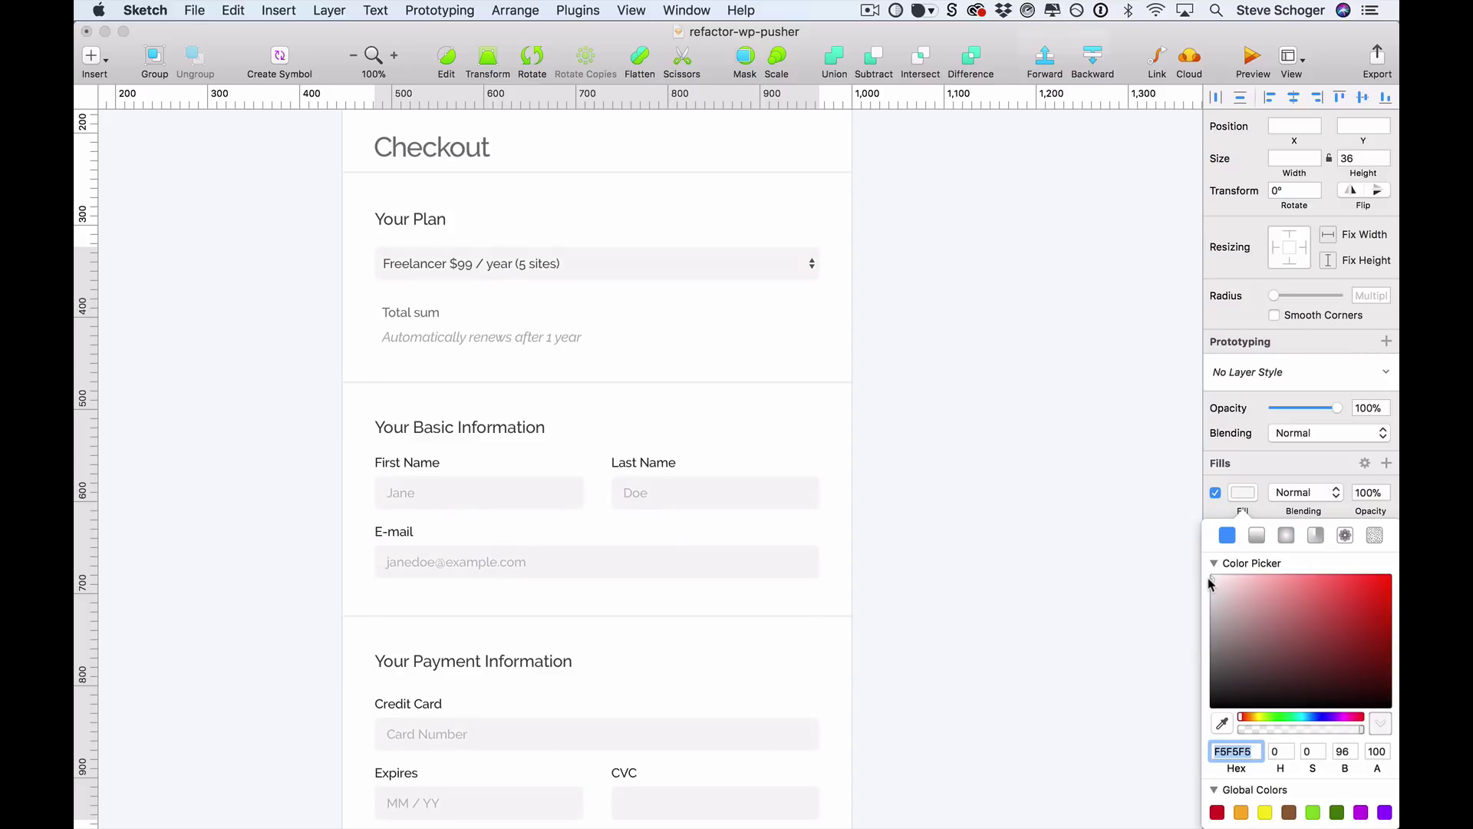
Darken the grey text colour of the Card Number, MM / YY, e-mail, Jane and Doe placeholders
scroll(982, 583, "down", 3)
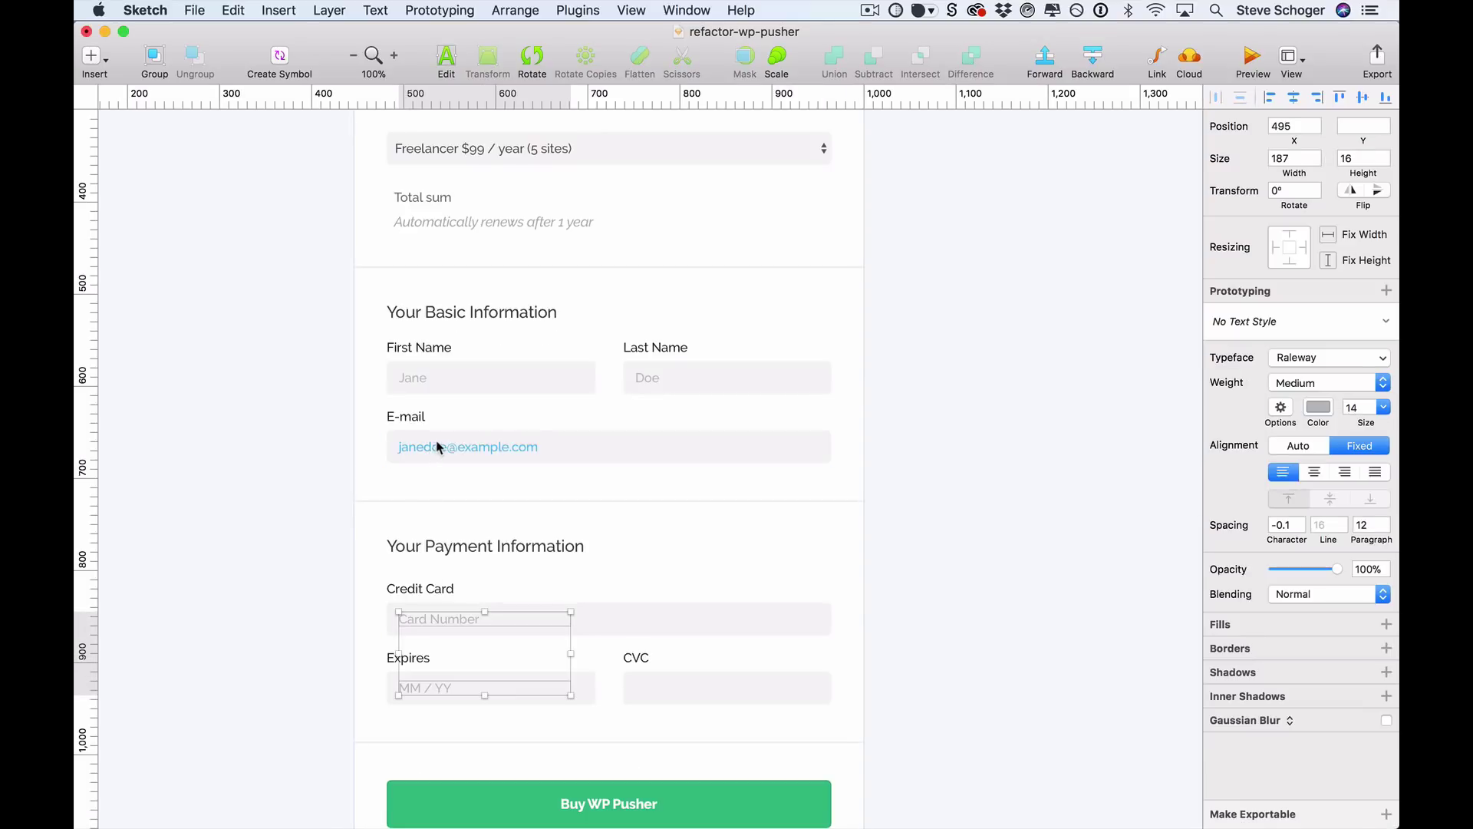
left_click(429, 447, "shift")
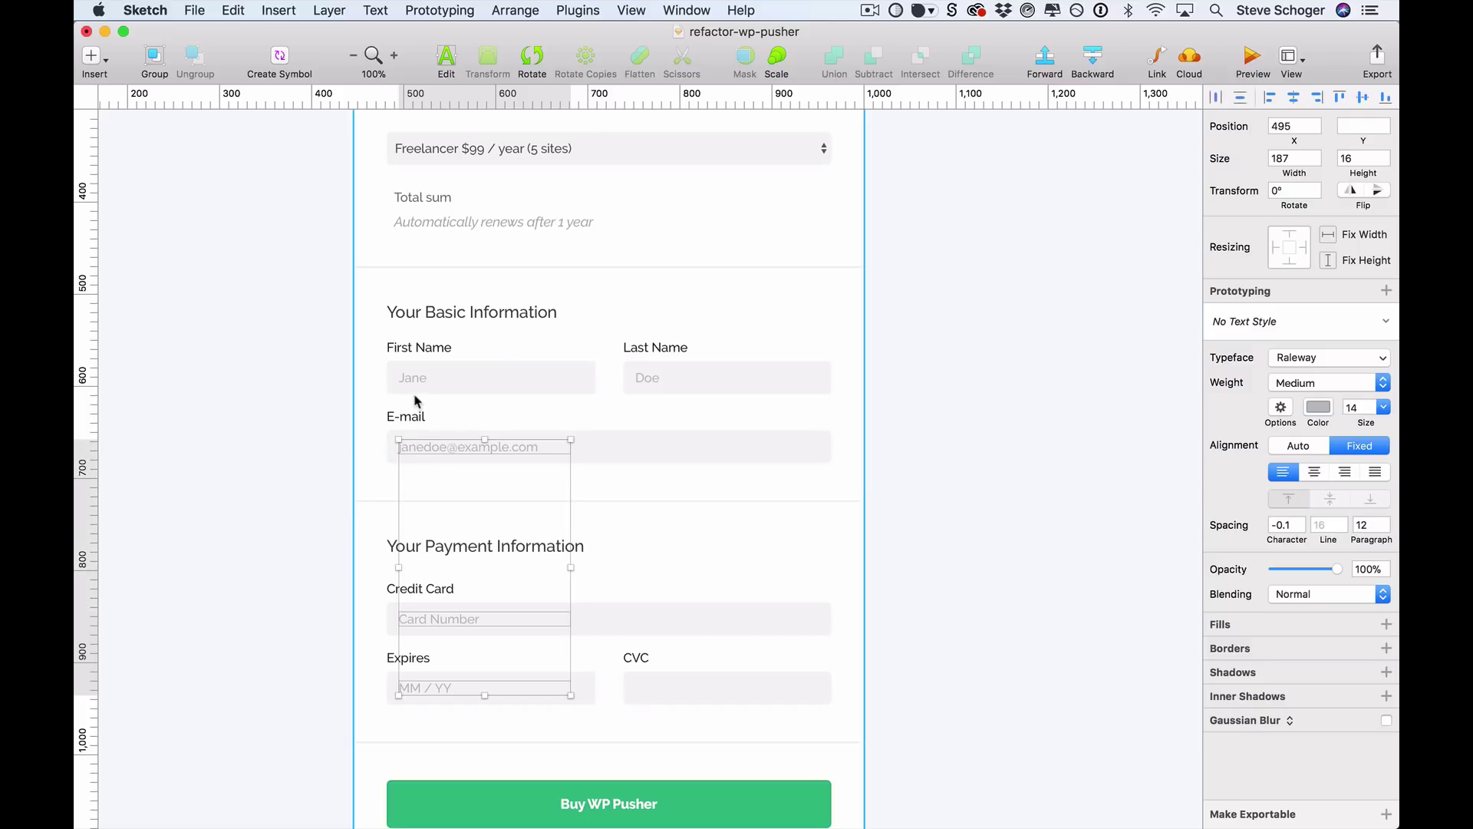
left_click(414, 384, "shift")
left_click(655, 384, "shift")
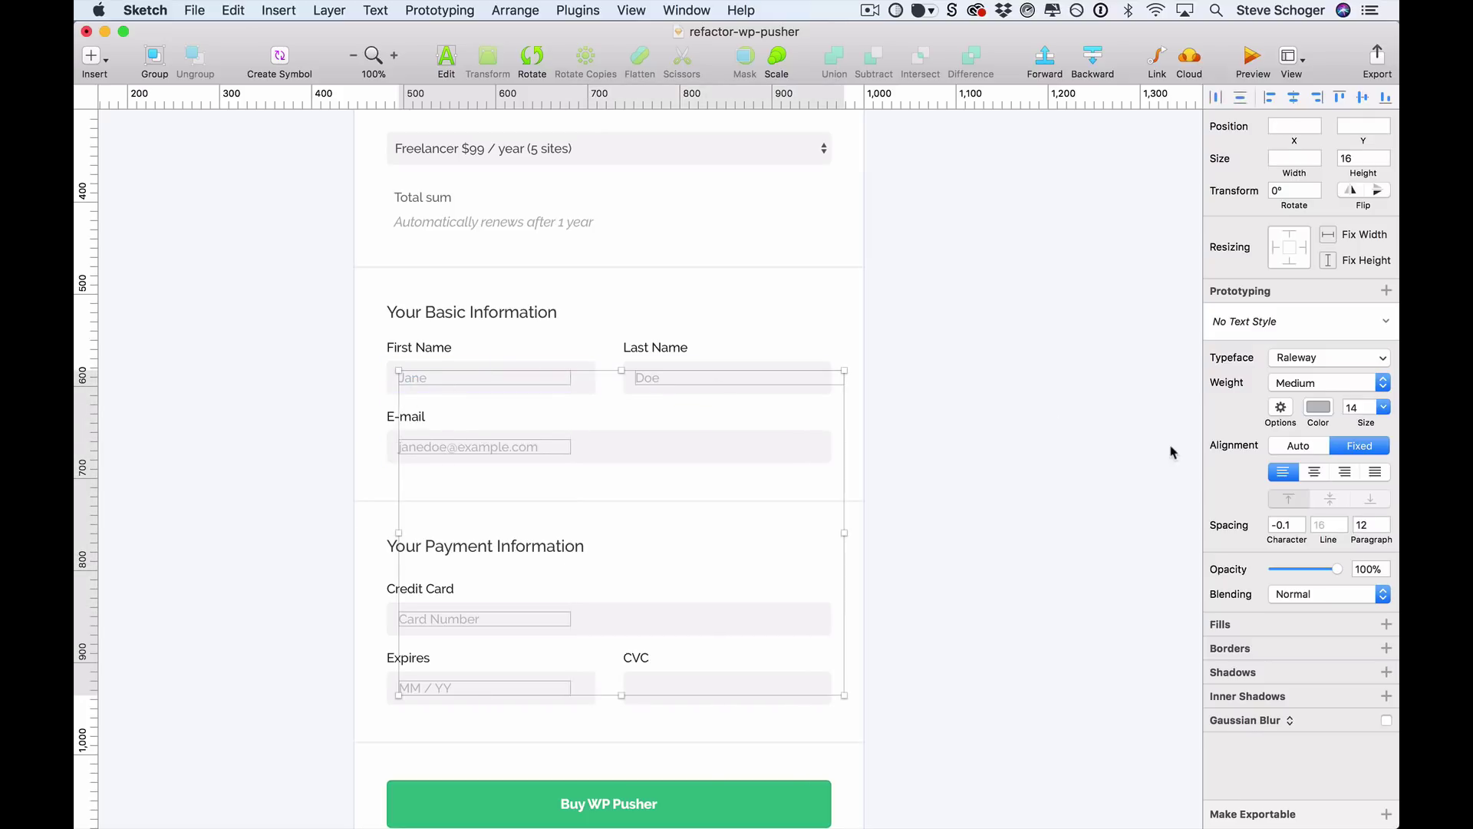
left_click(1316, 409)
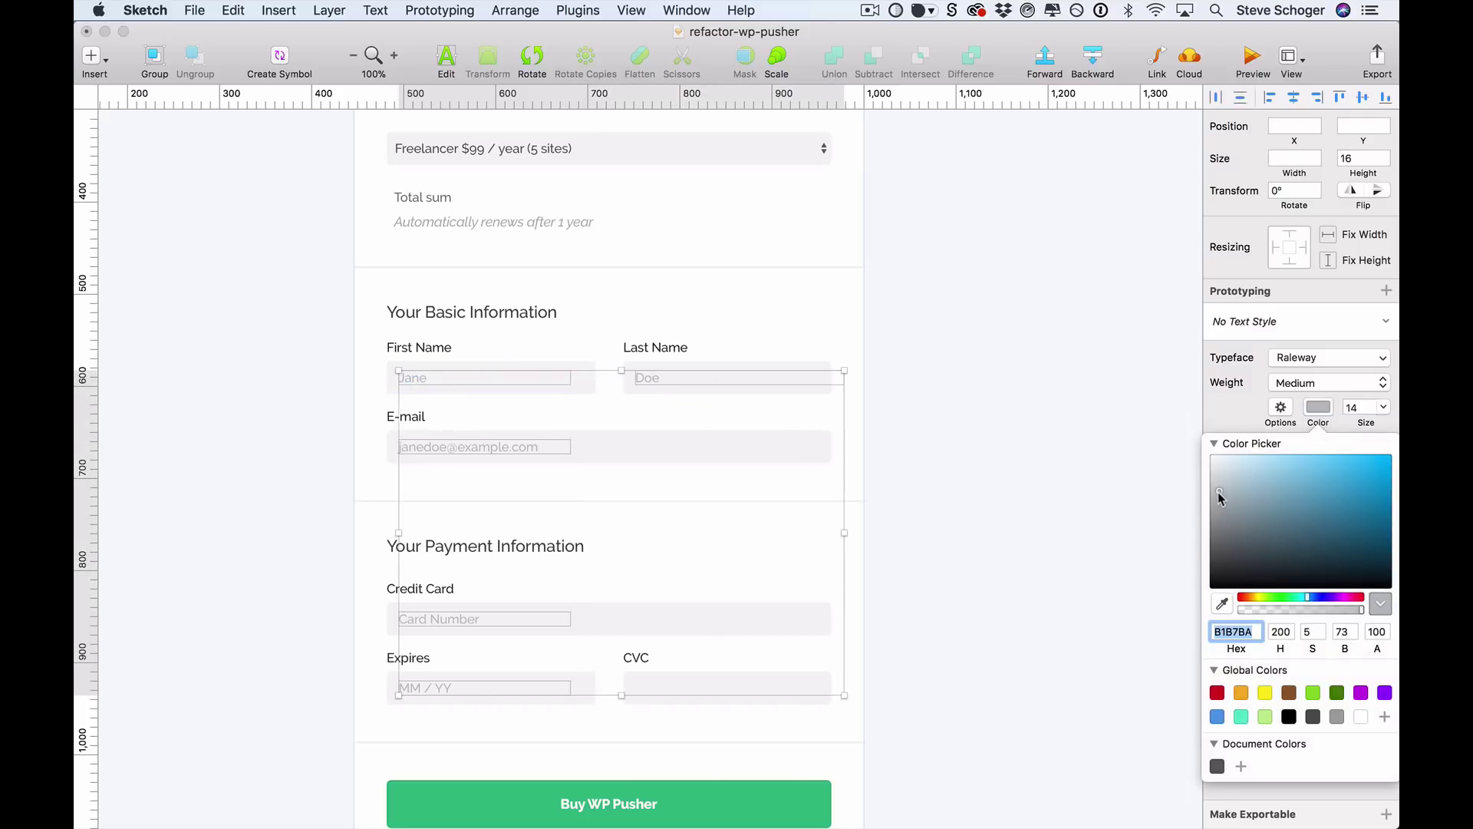
left_click_drag(1219, 497, 1206, 529)
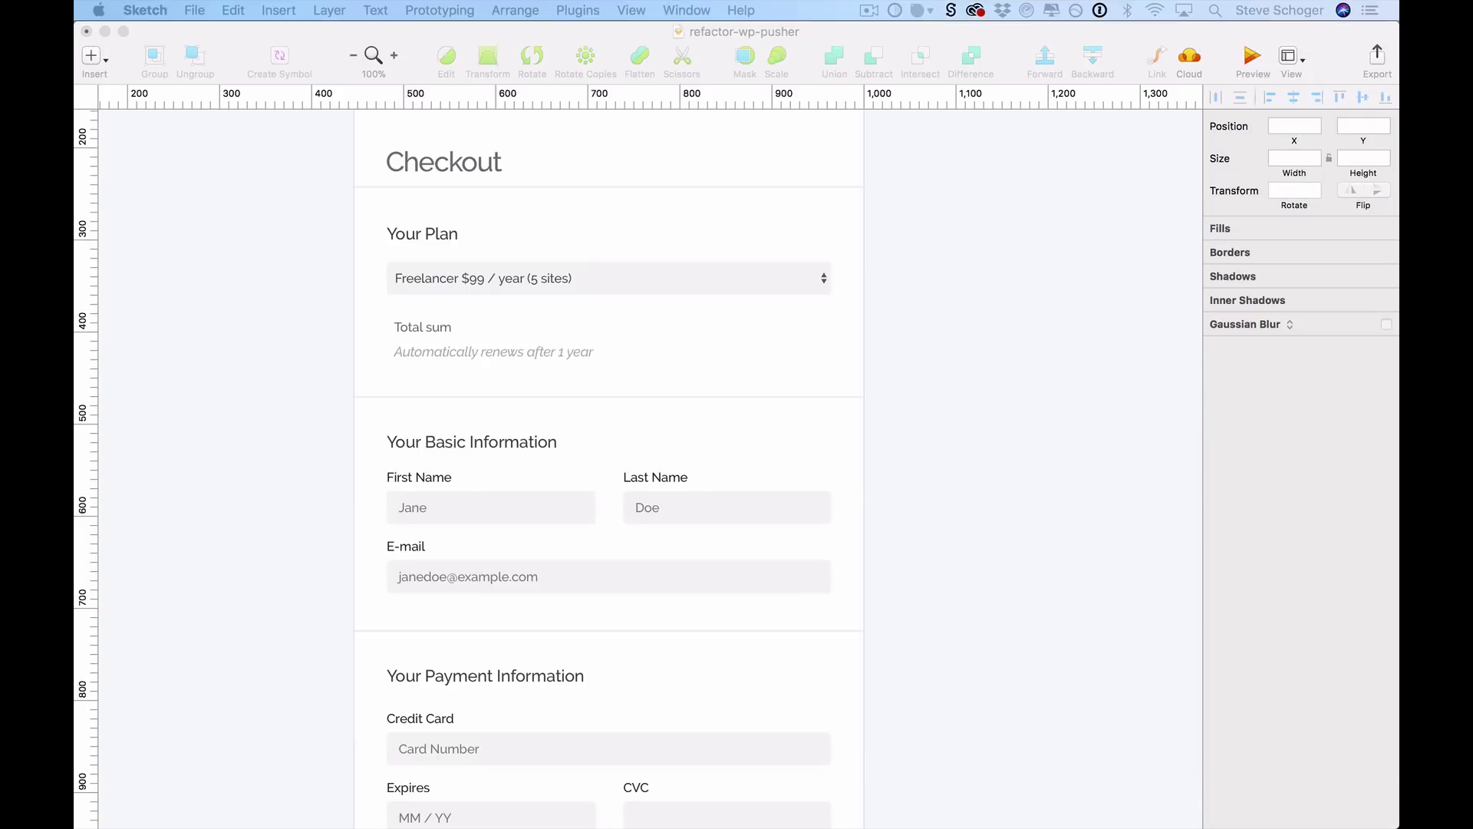
Narrow the E-mail field box from its right edge to about three quarters of the form's content width
left_click(798, 587)
scroll(825, 606, "down", 5)
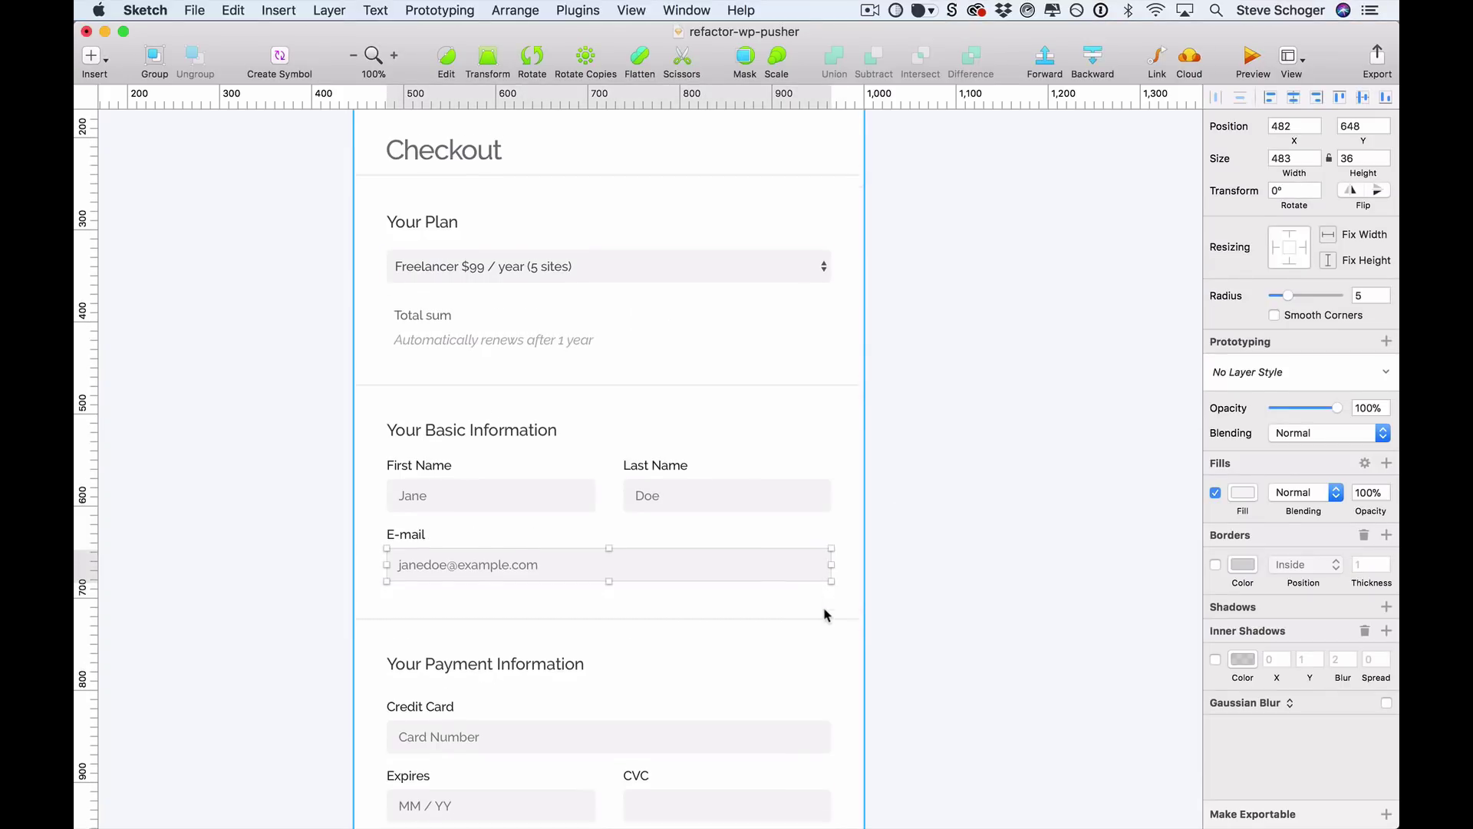
left_click(947, 451)
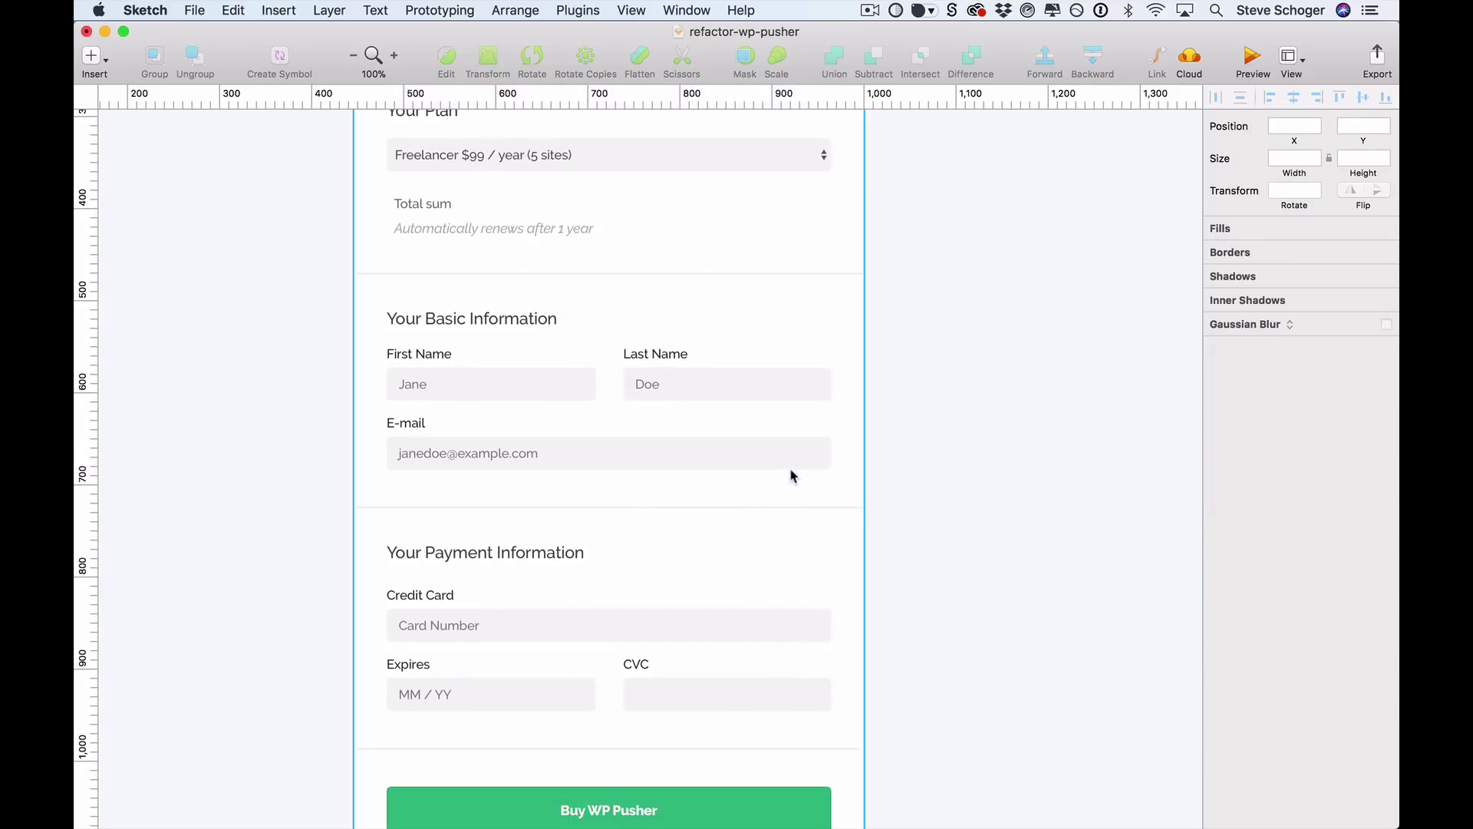
left_click(830, 455)
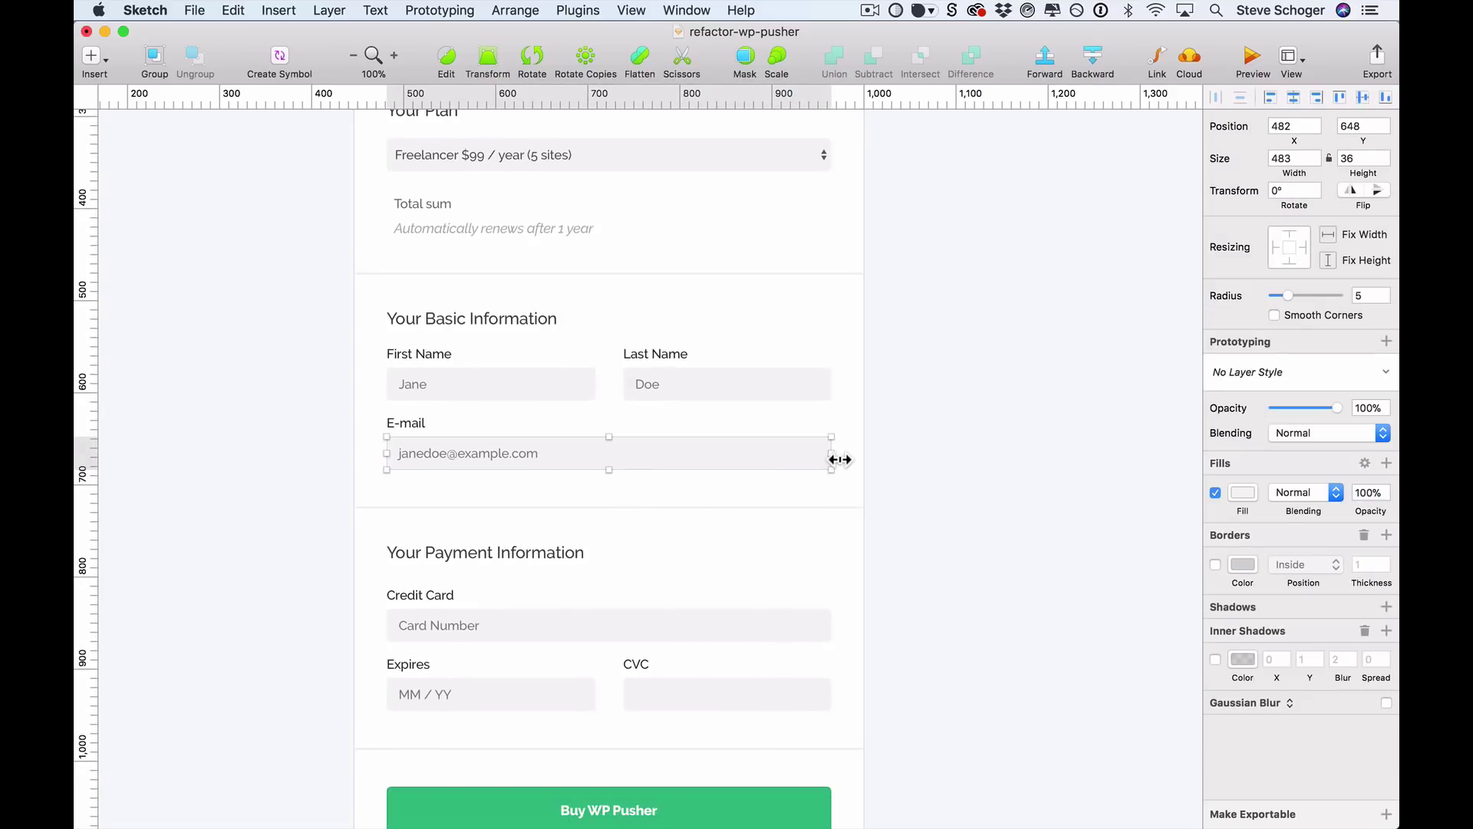
left_click_drag(835, 454, 727, 461)
left_click(950, 485)
Review the payment section, then switch to Chrome and open the Stripe Elements examples to look at card form designs
scroll(950, 503, "down", 5)
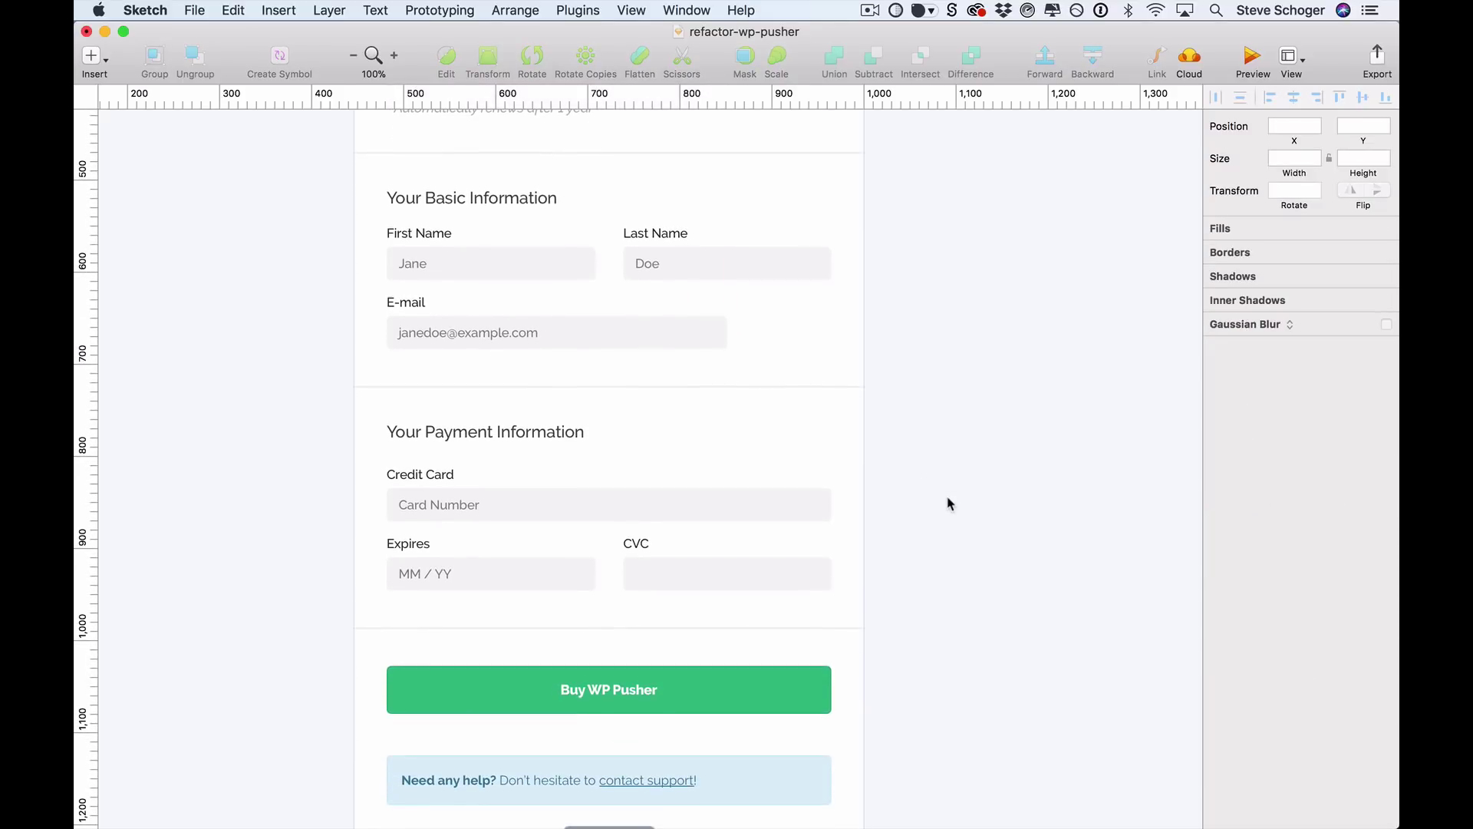
scroll(950, 504, "down", 1)
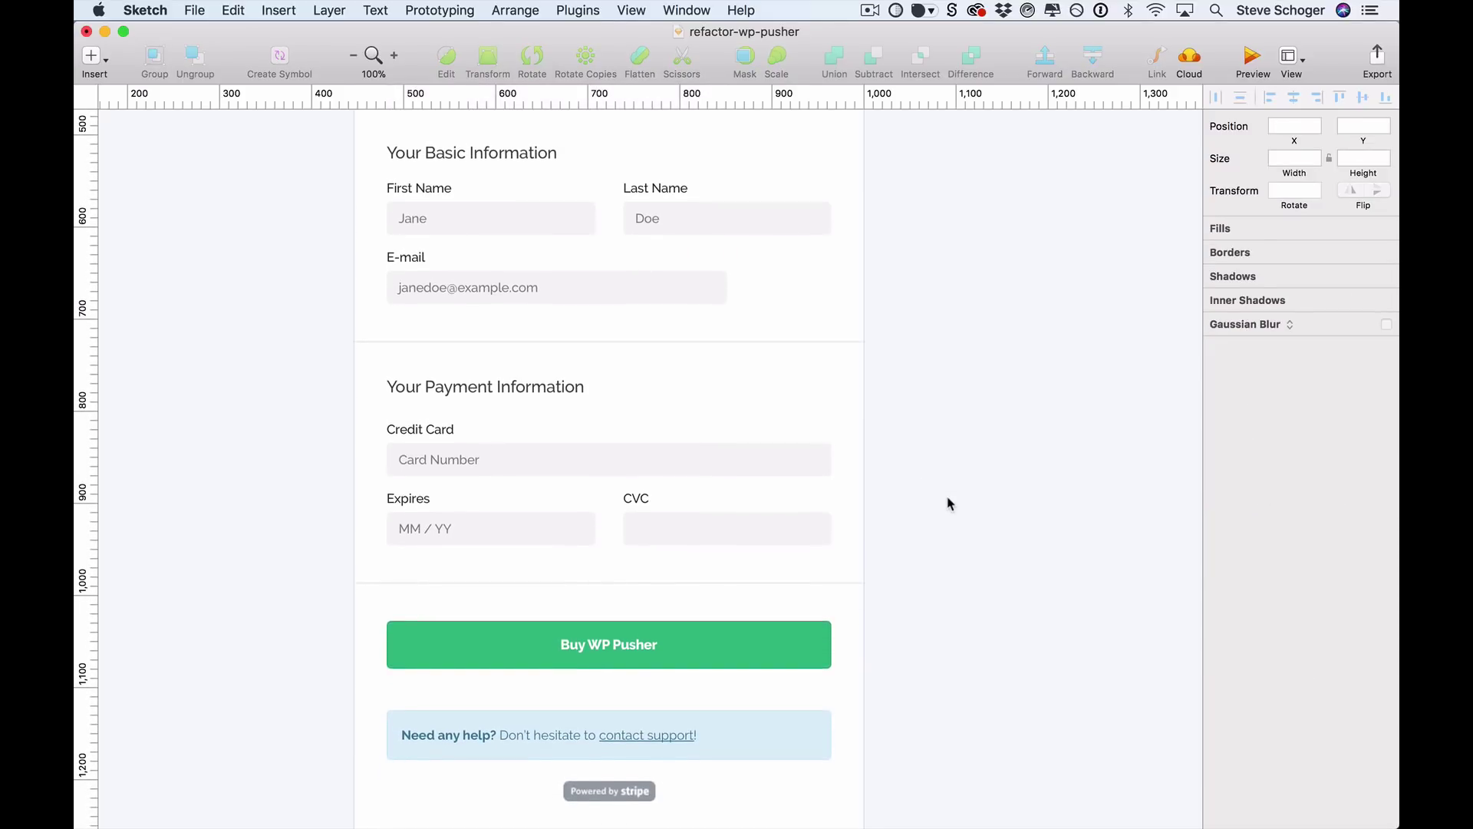
scroll(950, 503, "down", 1)
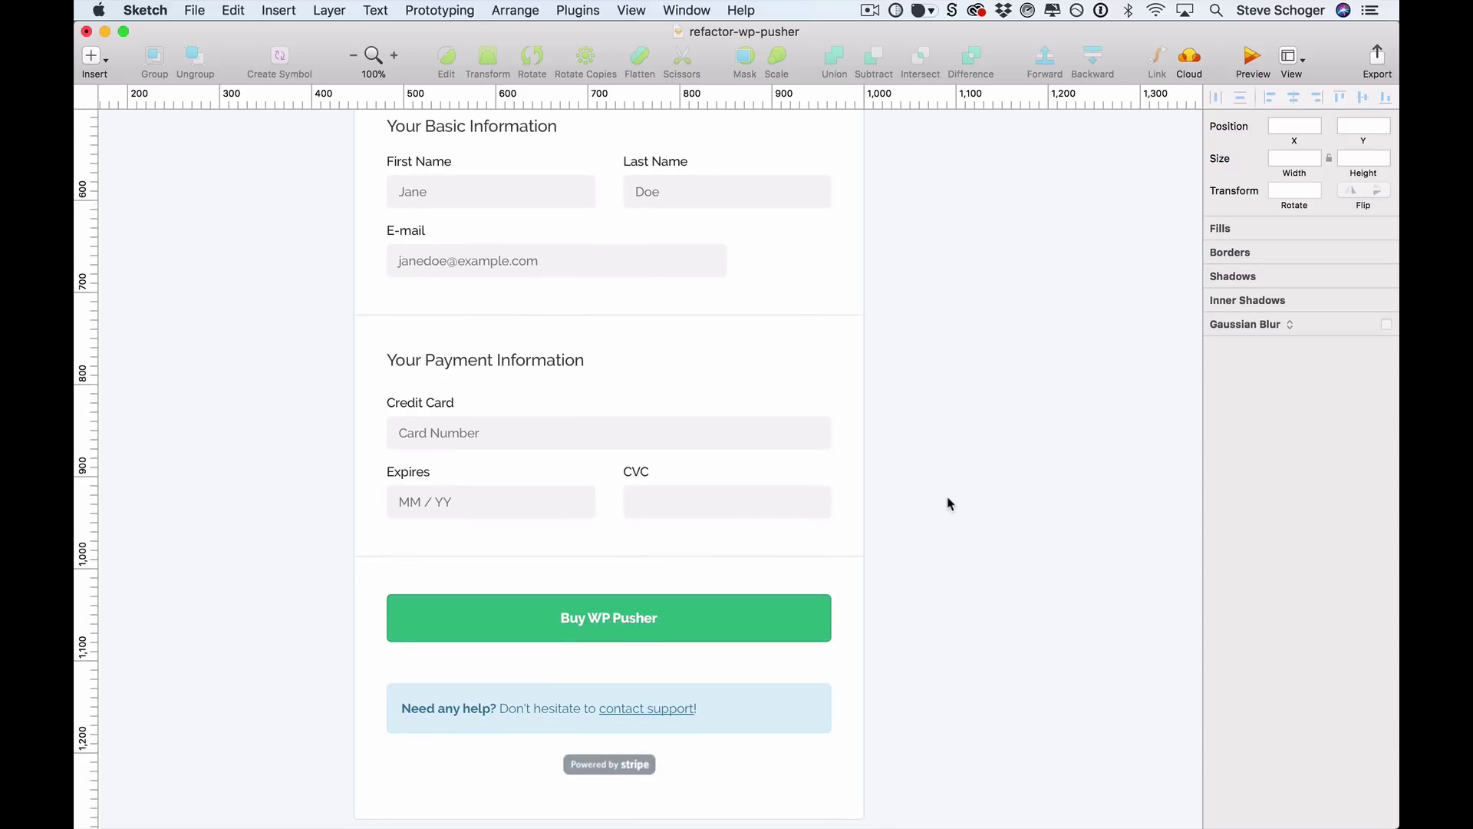
key("super+Tab")
left_click(379, 614)
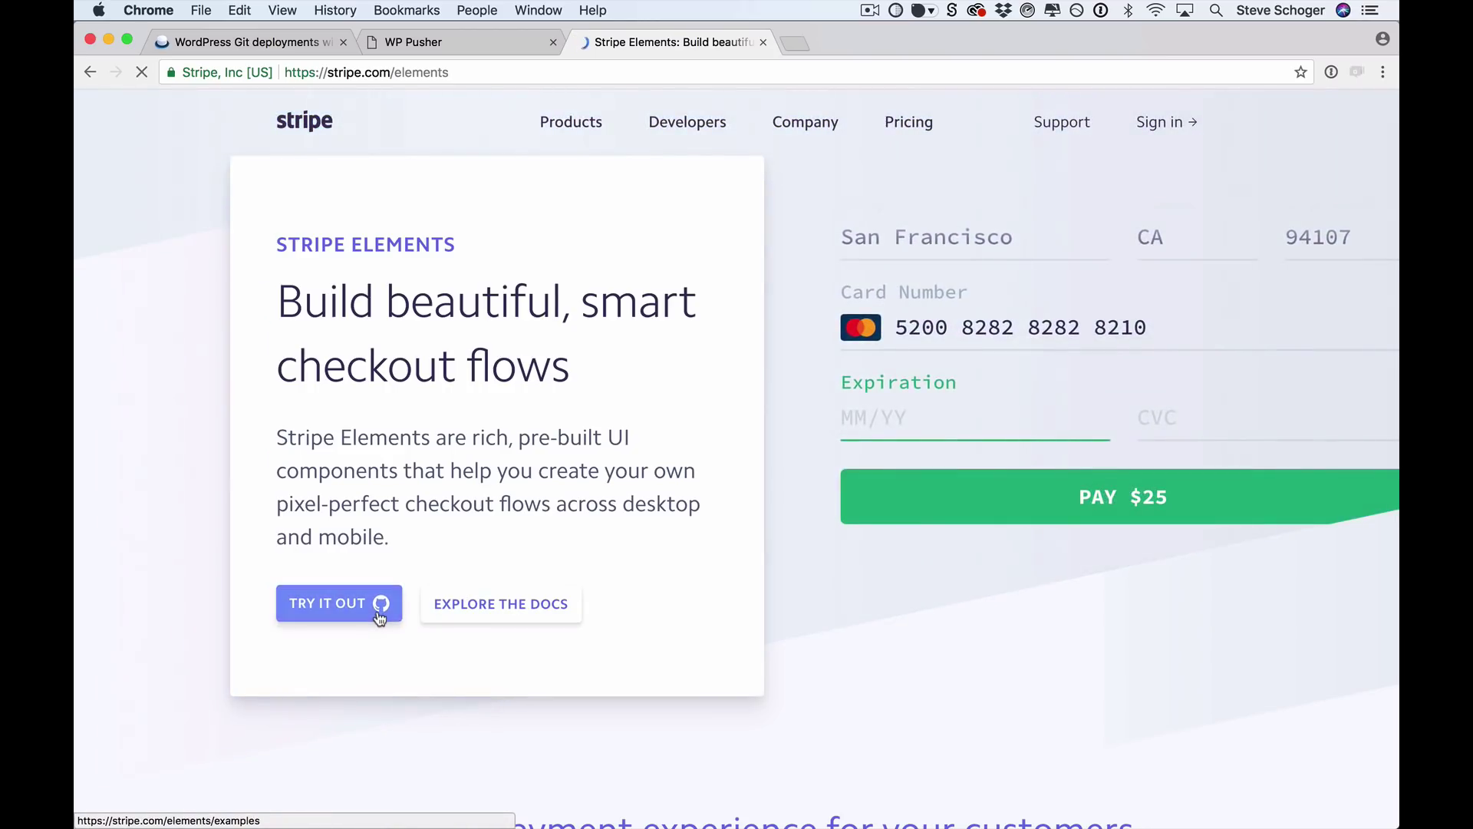
scroll(396, 566, "down", 15)
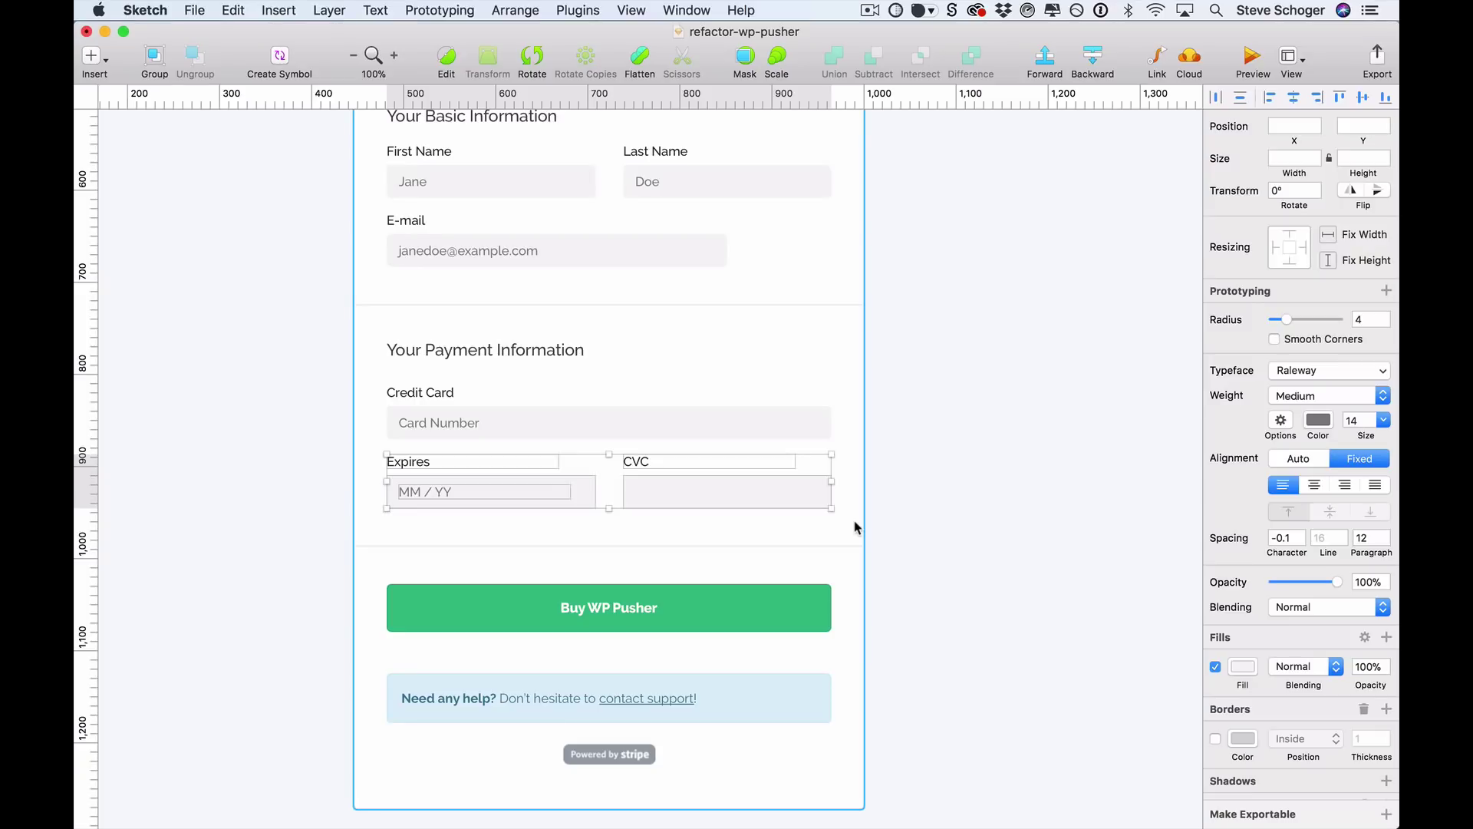
Replace the separate Expires and CVC fields with right-aligned "MM / YY" and "CVC" placeholders inside the Credit Card field
key("Delete")
left_click(471, 428)
mouse_move(574, 427)
left_mouse_down()
mouse_move(548, 427)
mouse_move(827, 428)
mouse_move(698, 423)
mouse_move(790, 427)
left_mouse_up()
double_click(730, 423)
type("MM / YY")
key("Escape")
key("super+shift+bracketright")
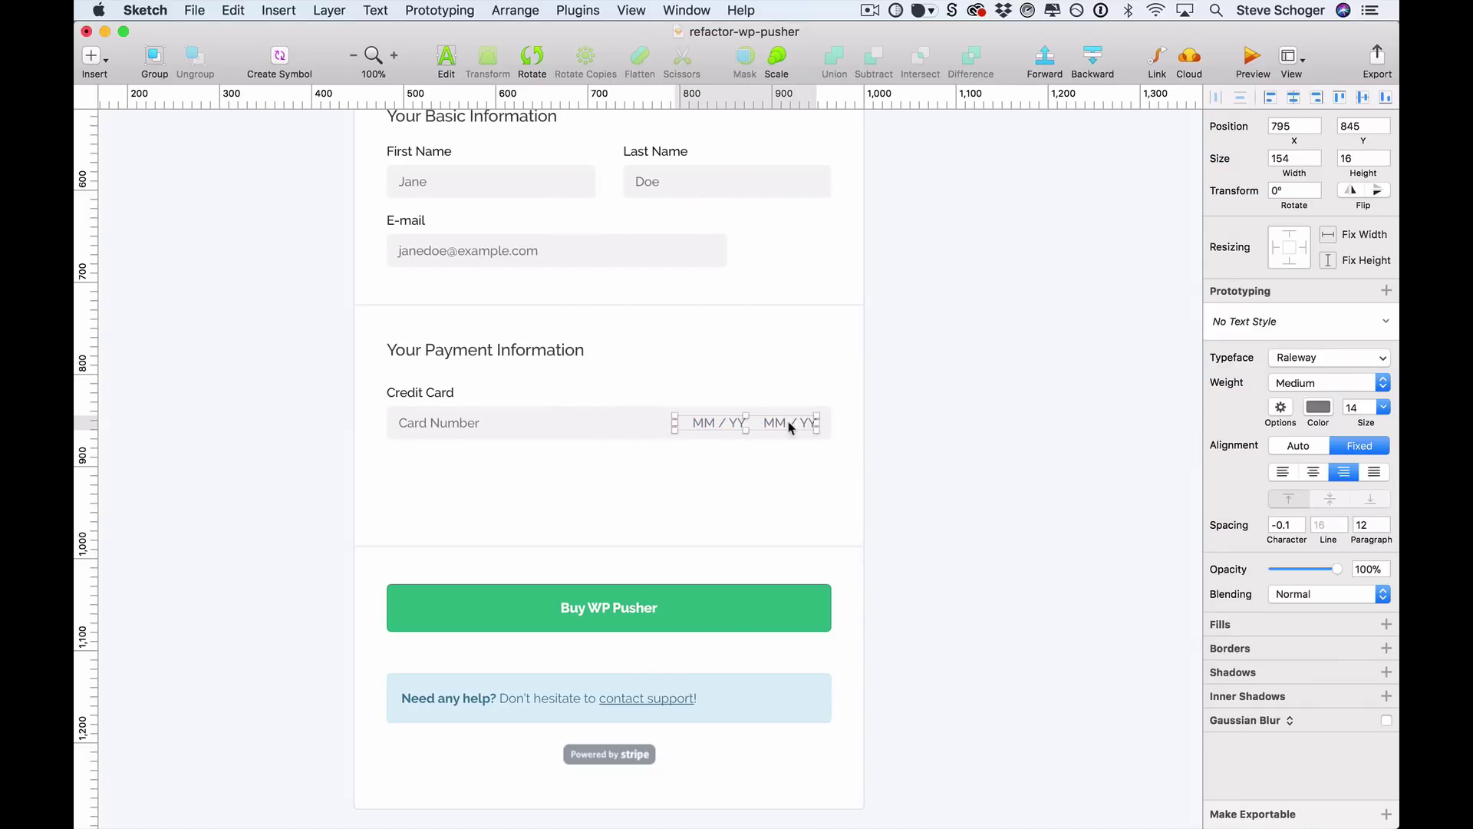
double_click(790, 427)
type("CVC")
key("Escape")
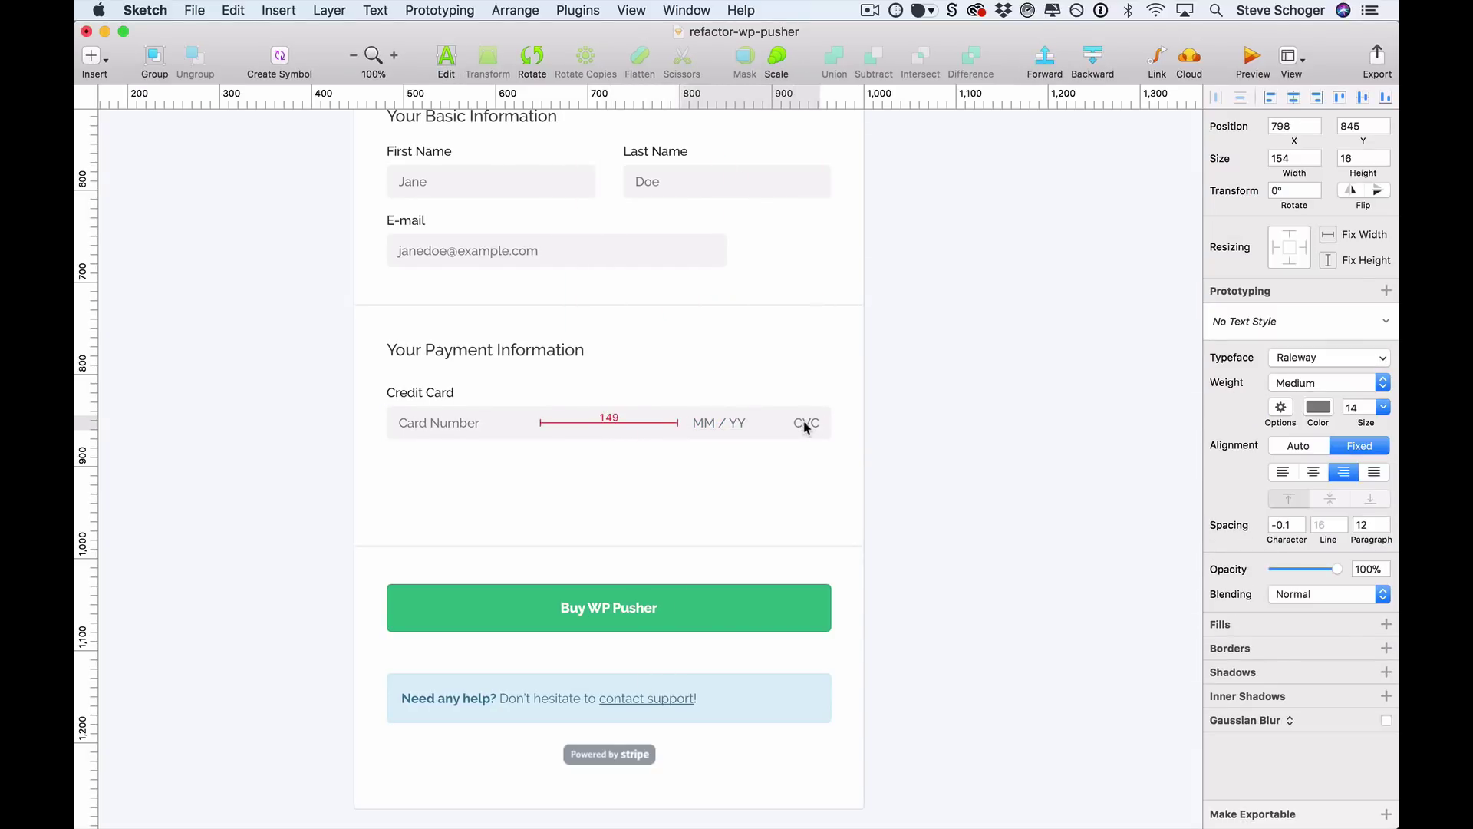
Move the lowest divider, Buy WP Pusher button, help box and Stripe badge up to close the gap beneath the Credit Card field
key("shift+Up")
key("shift+Up")
key("shift+Up")
key("shift+Up")
key("shift+Up")
key("shift+Up")
key("shift+Up")
key("shift+Up")
key("shift+Up")
key("shift+Up")
key("shift+Up")
key("shift+Up")
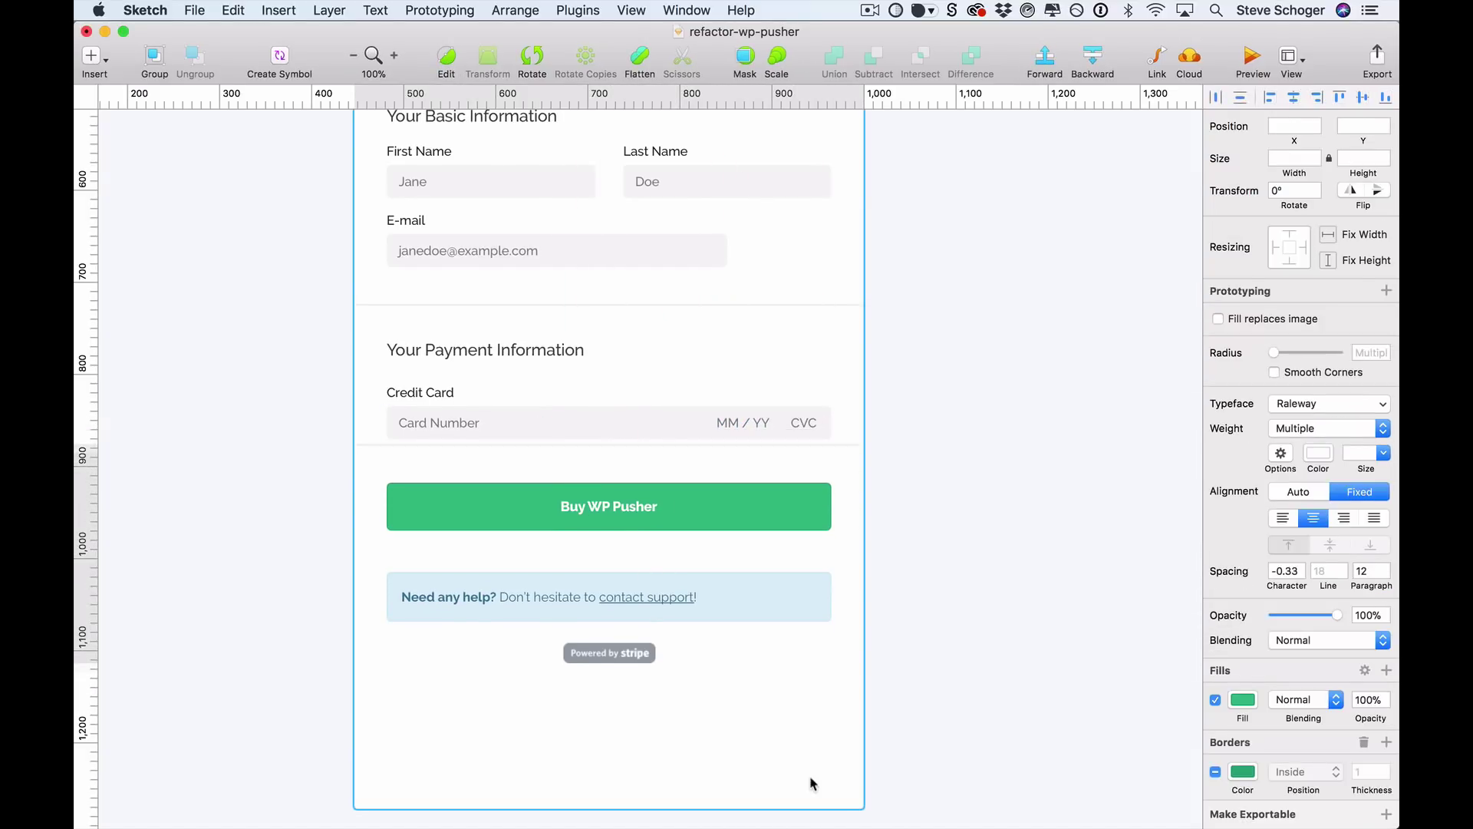
key("shift+Down")
key("Up")
key("Up")
key("Up")
key("Up")
key("Up")
key("shift+Down")
key("shift+Down")
key("shift+Down")
key("shift+Down")
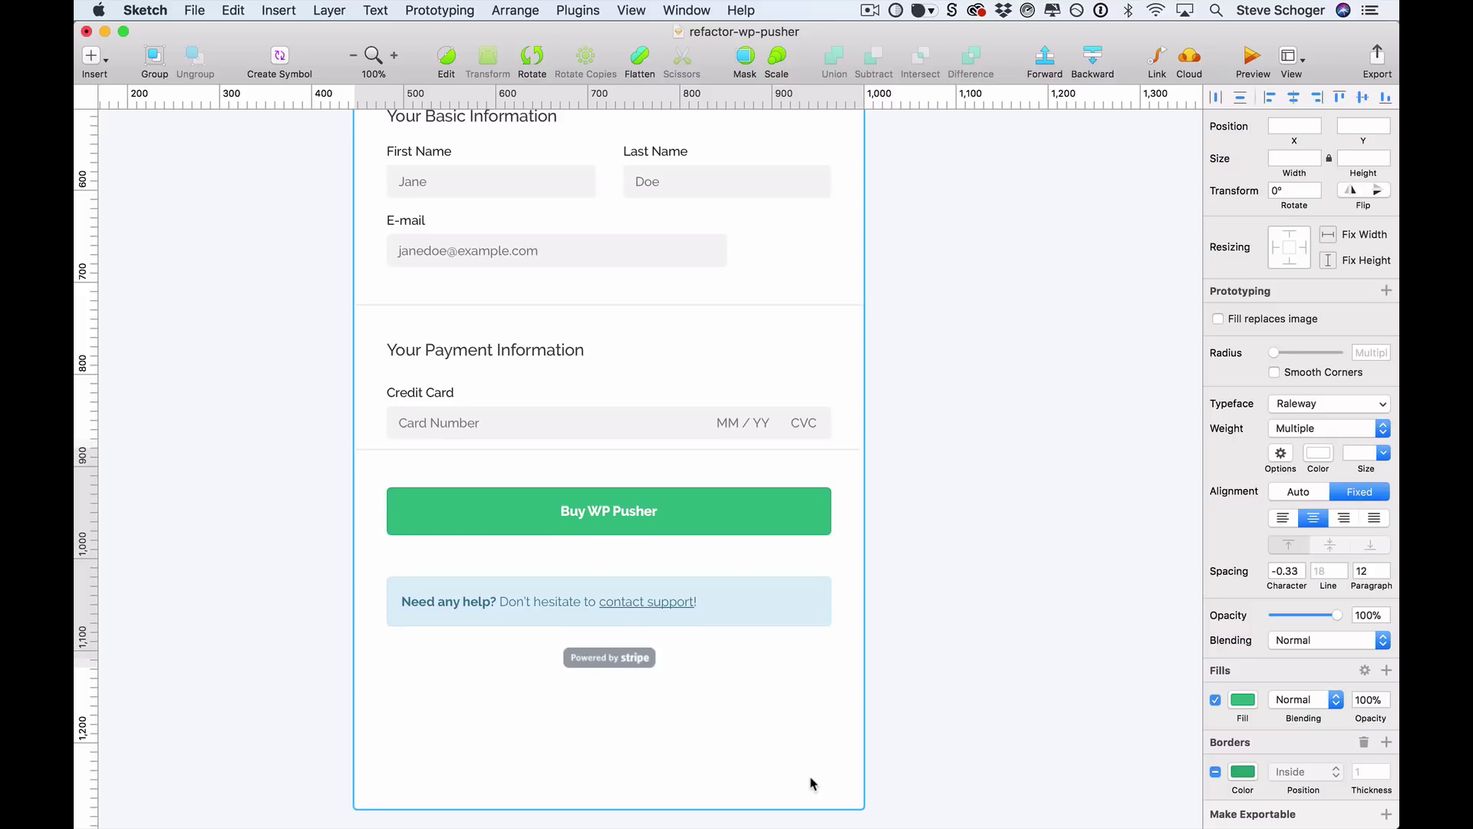
Shorten the checkout card background to a height of 1100 px so it ends just below the Stripe badge
left_click(805, 787)
key("super+shift+Up")
key("super+shift+Up")
key("super+shift+Up")
key("super+shift+Up")
key("super+shift+Up")
key("super+shift+Up")
key("super+shift+Up")
key("super+shift+Up")
key("super+shift+Up")
scroll(805, 786, "up", 7)
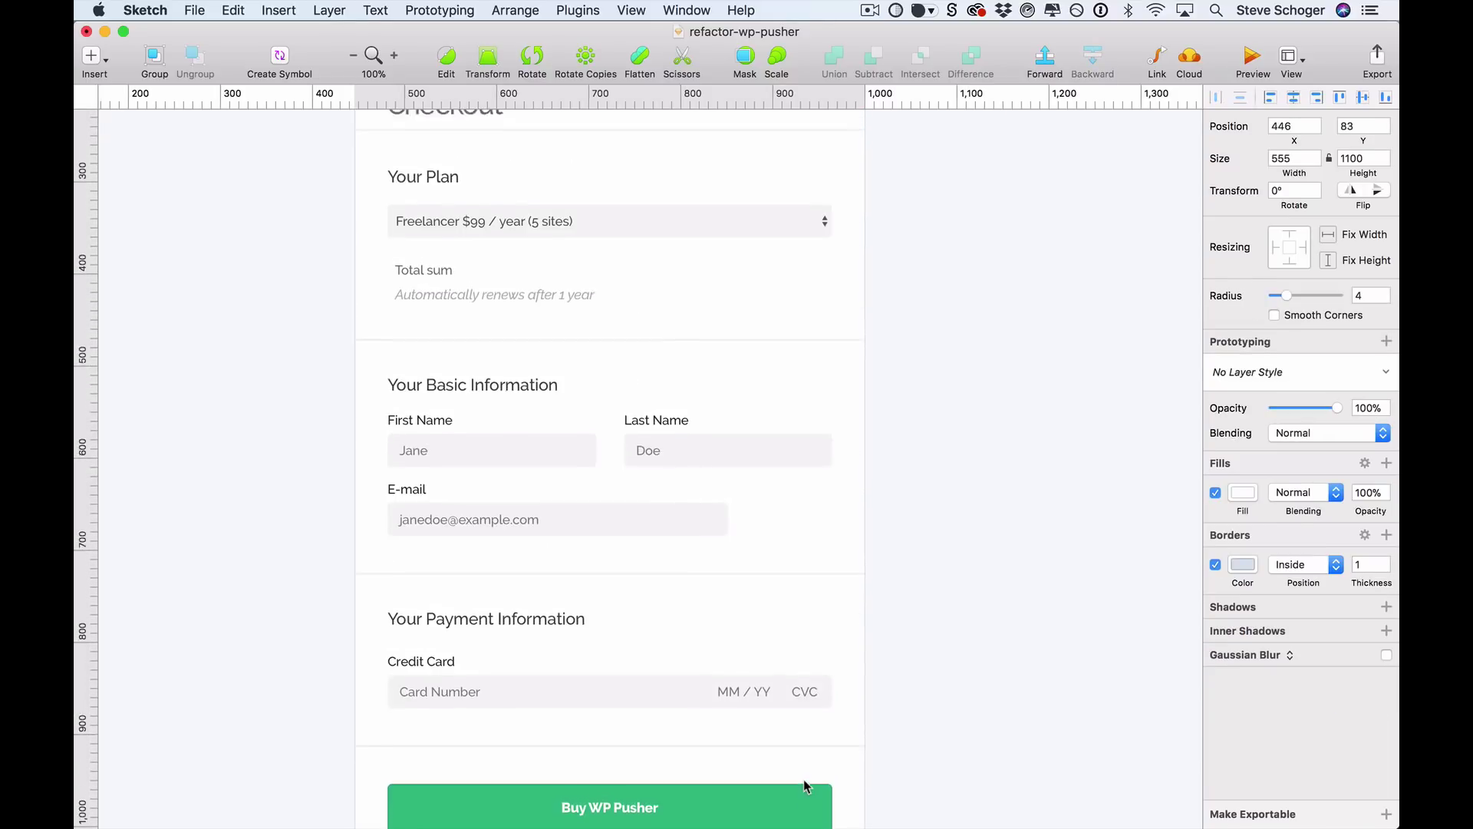
scroll(806, 787, "down", 2)
left_click(1008, 574)
scroll(1008, 574, "down", 8)
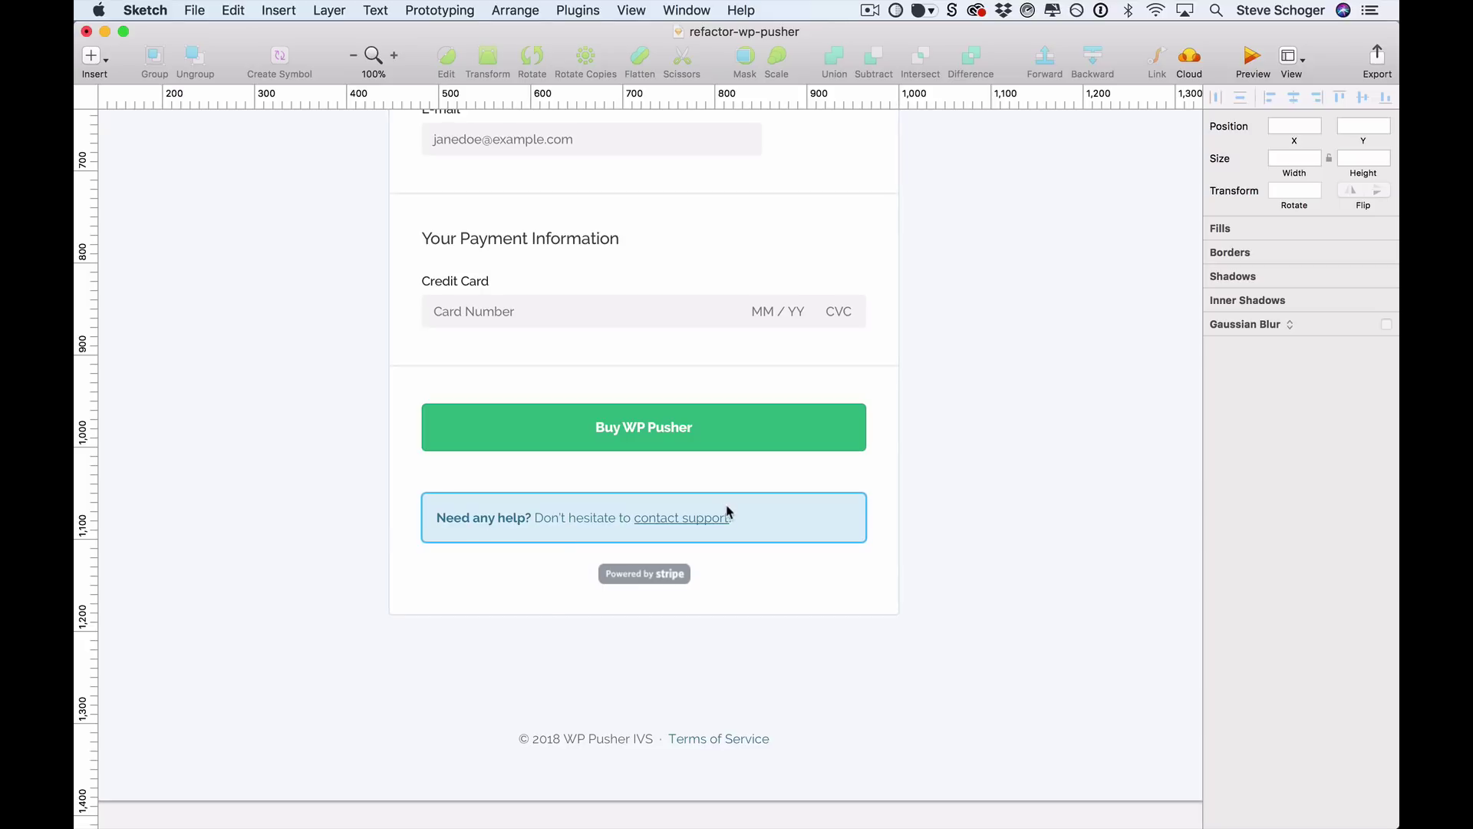
Delete the pale blue box behind the "Need any help?" line and set the colour of its text and link underline to 222
scroll(1012, 529, "up", 2)
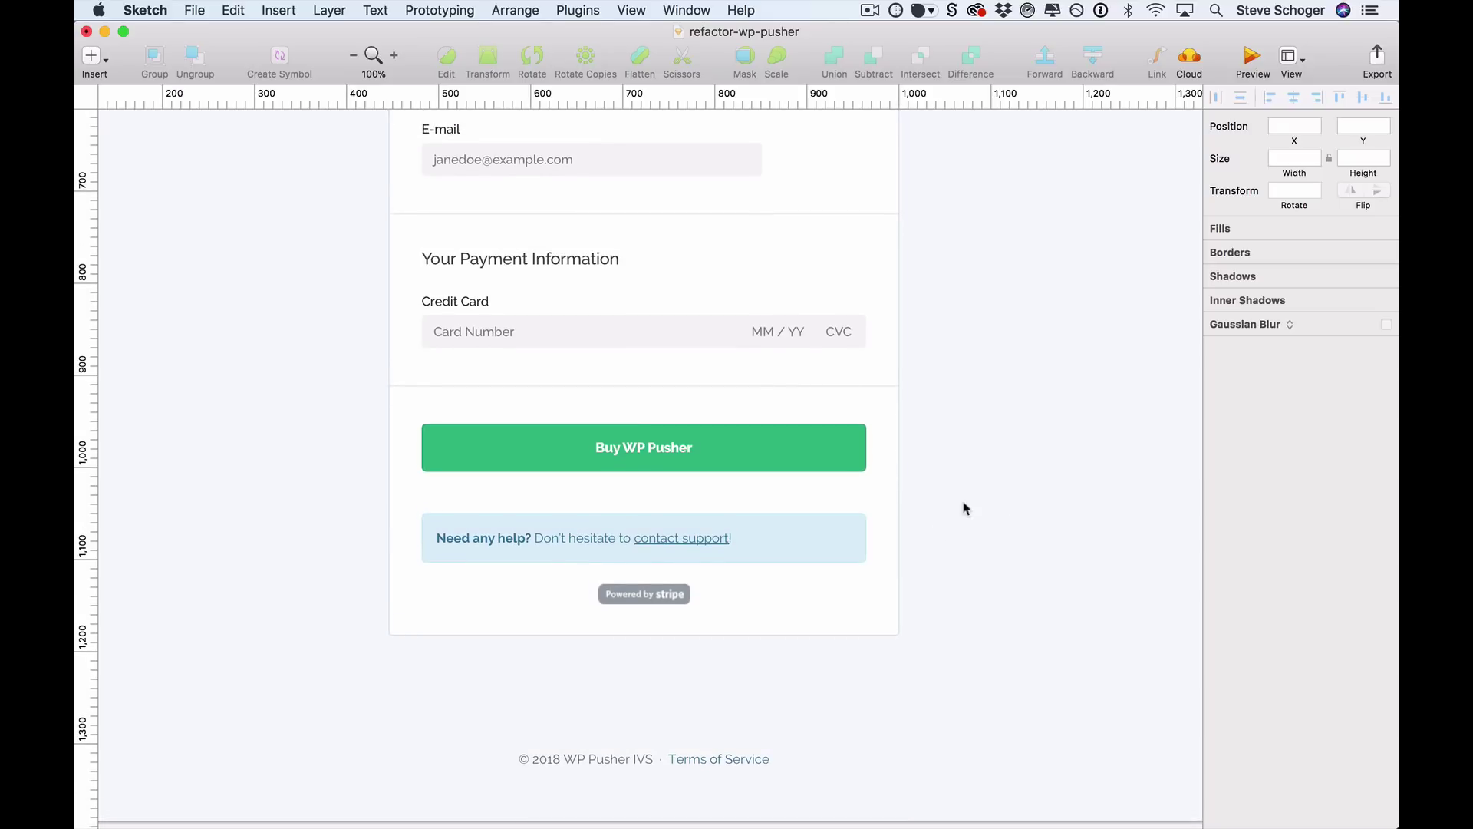
left_click(856, 560)
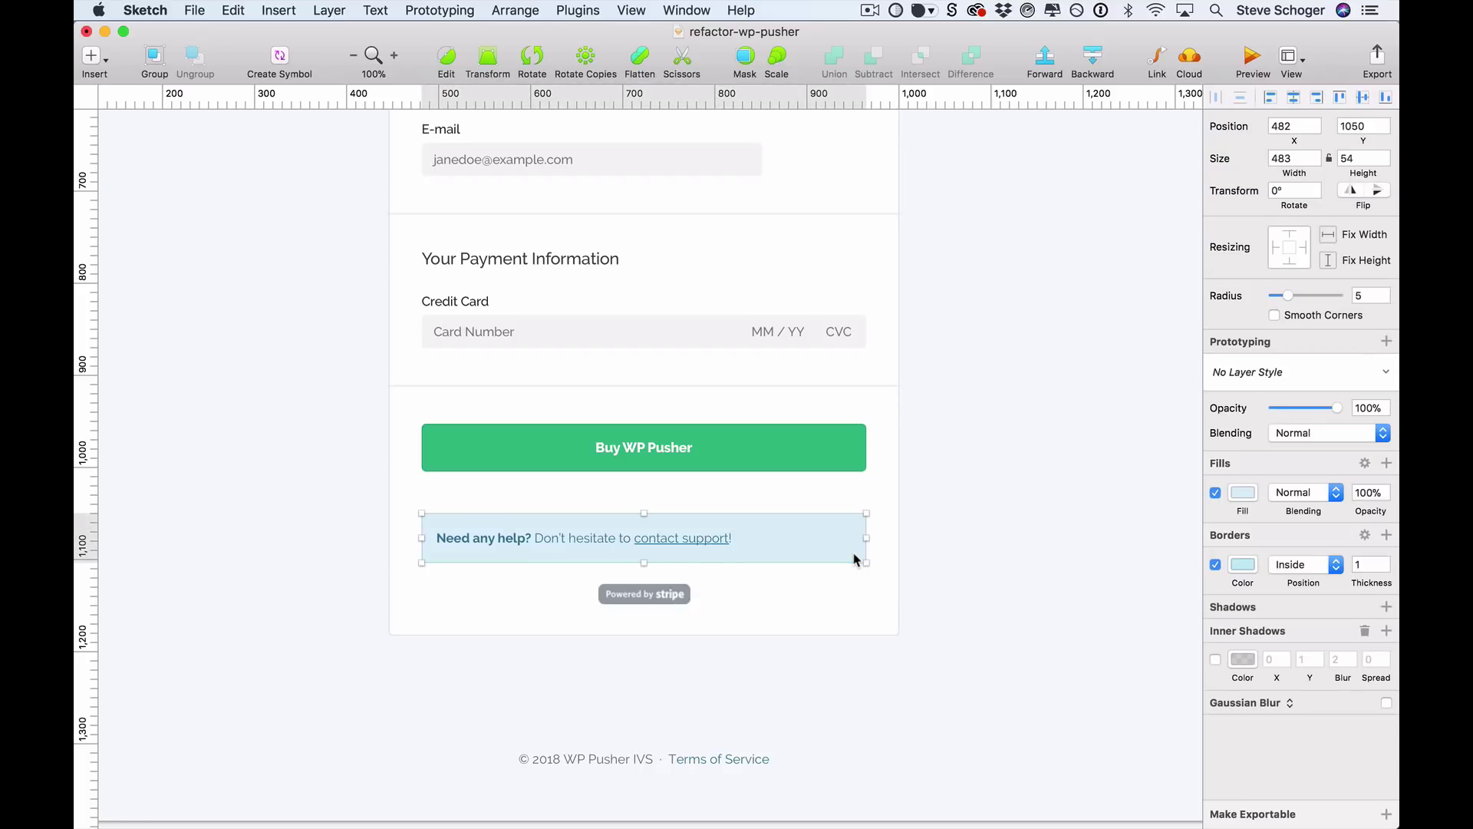
left_click(639, 545)
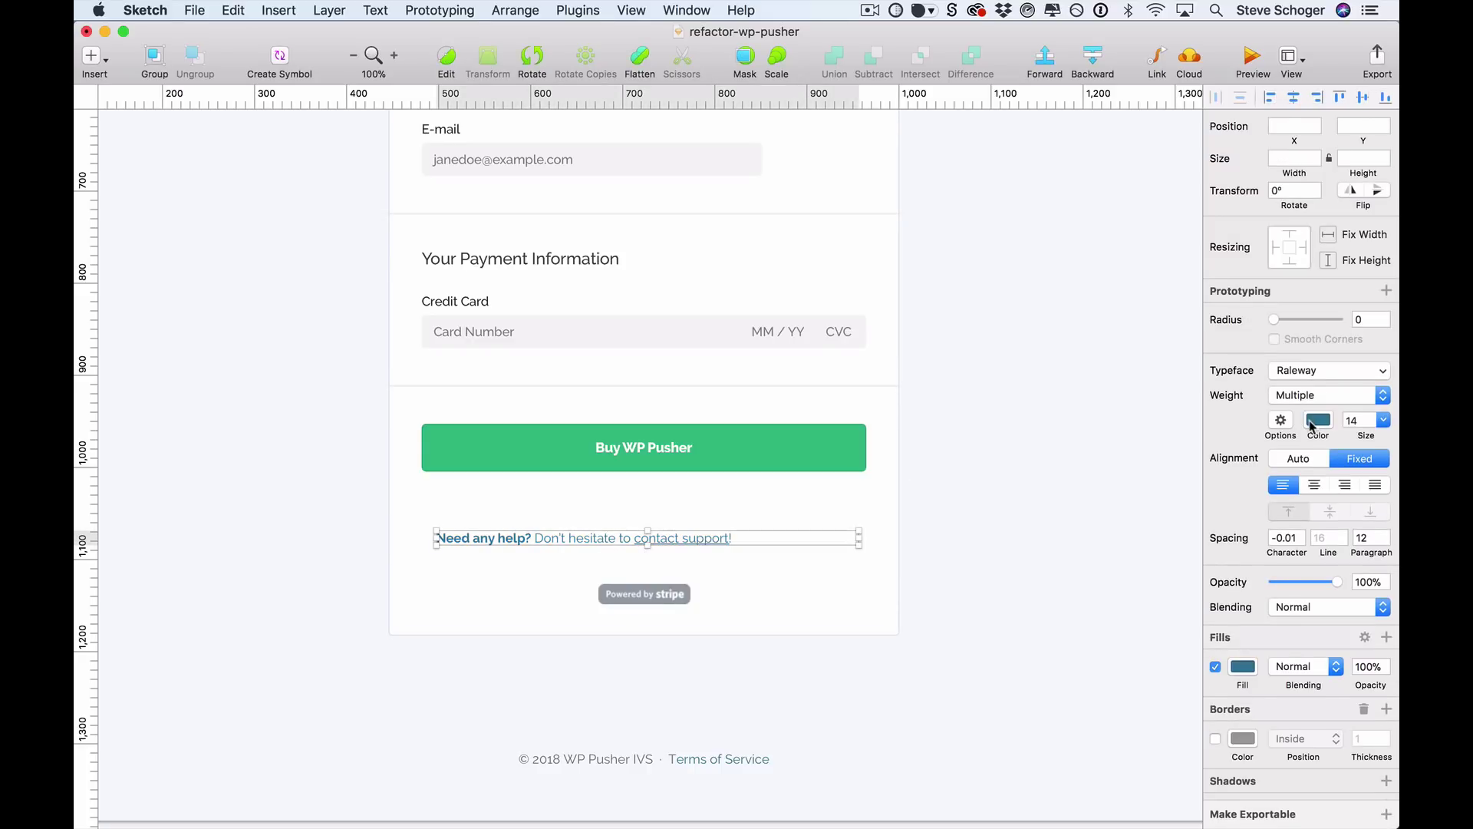
left_click(1311, 427)
type("222")
key("Return")
left_click(1233, 411)
left_click(1243, 666)
type("222")
key("Return")
key("Escape")
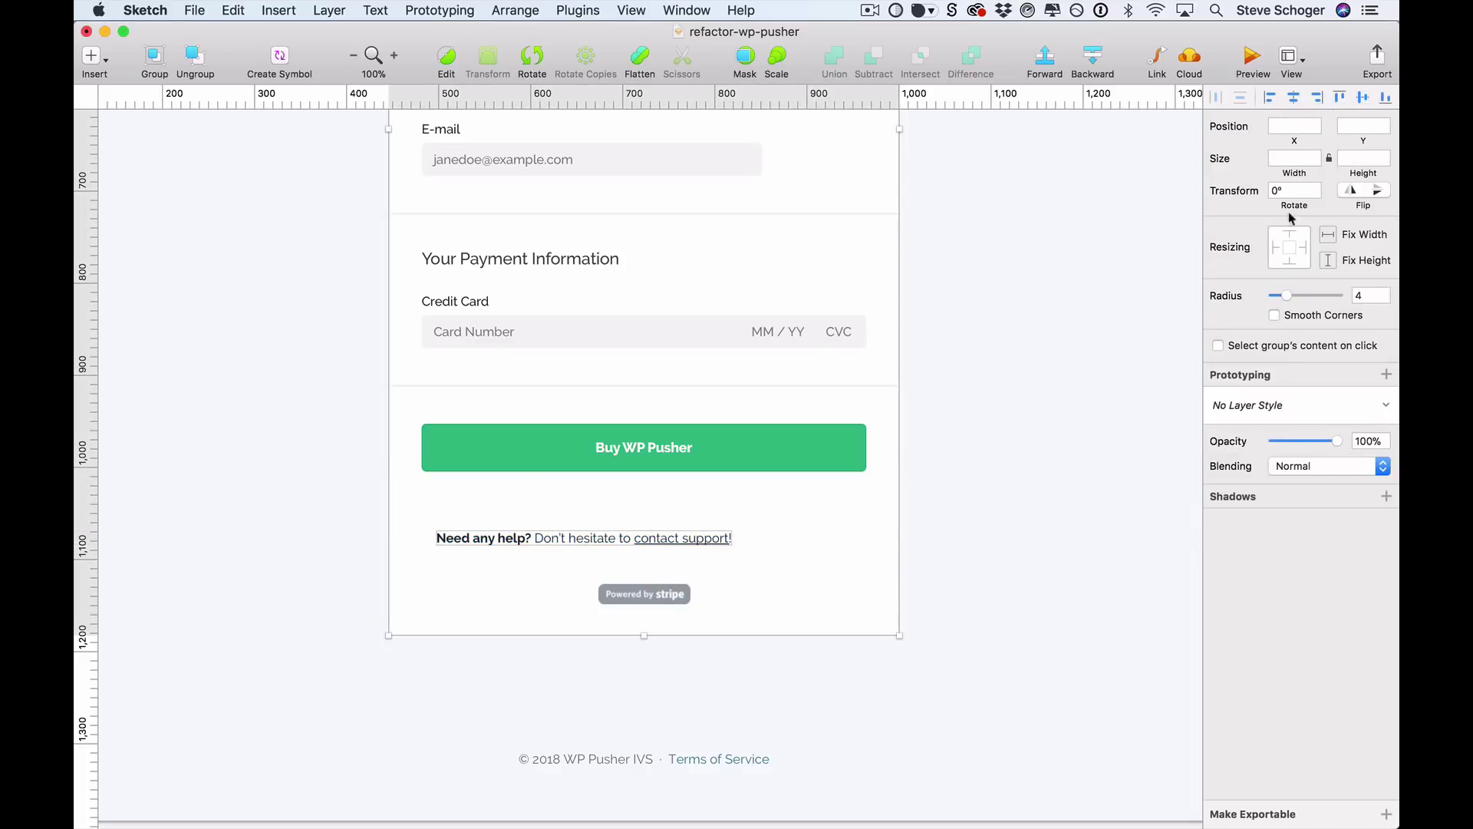
Centre the "Need any help?" line horizontally within the checkout card
left_click(1293, 97)
left_click(660, 589)
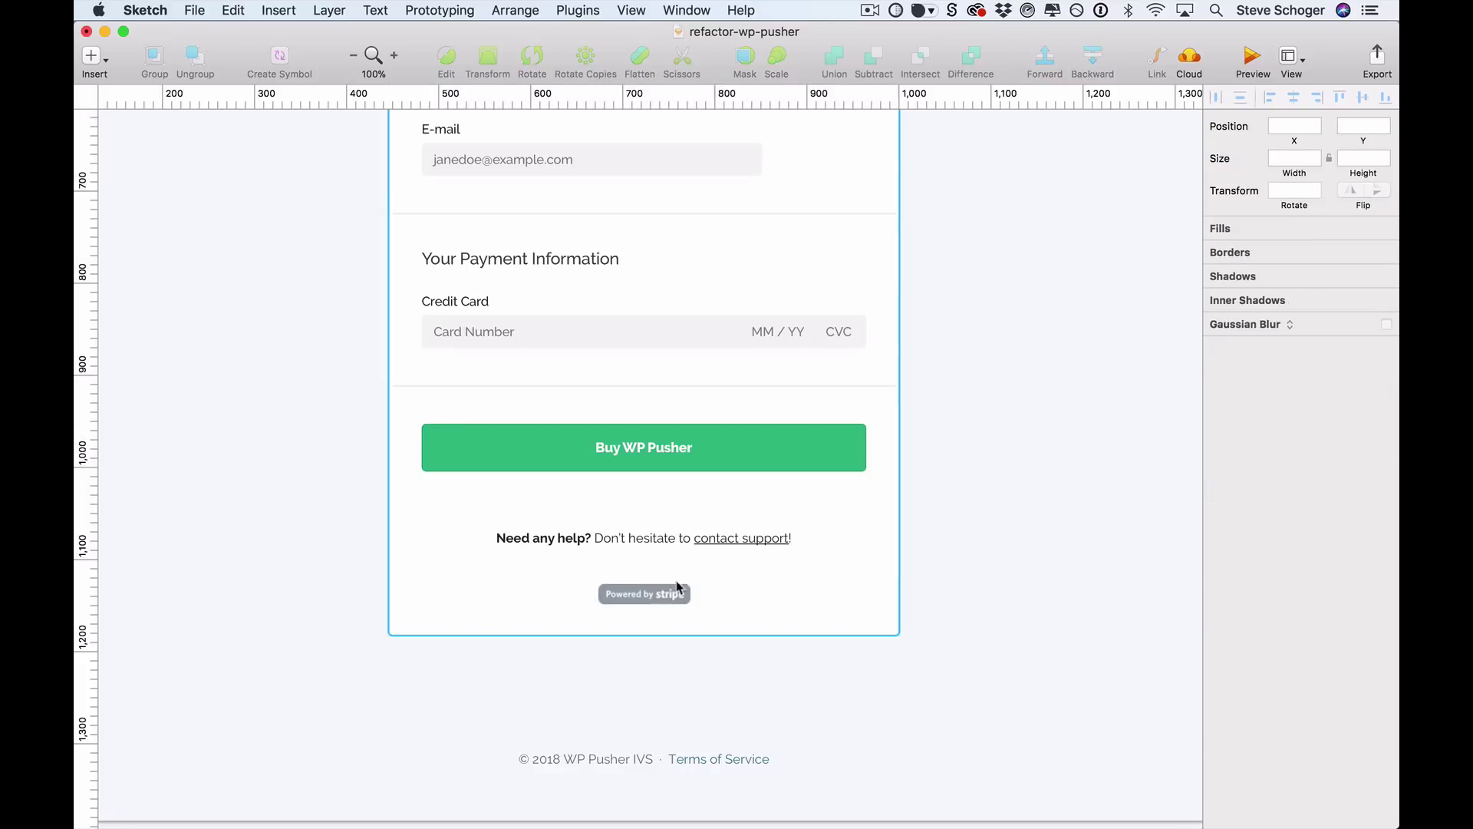
Move the "Need any help?" line up 40 px so it sits just below the Buy WP Pusher button
left_click(640, 546)
key("shift+Up")
key("shift+Up")
key("shift+Up")
key("shift+Up")
key("shift+Right")
key("shift+Left")
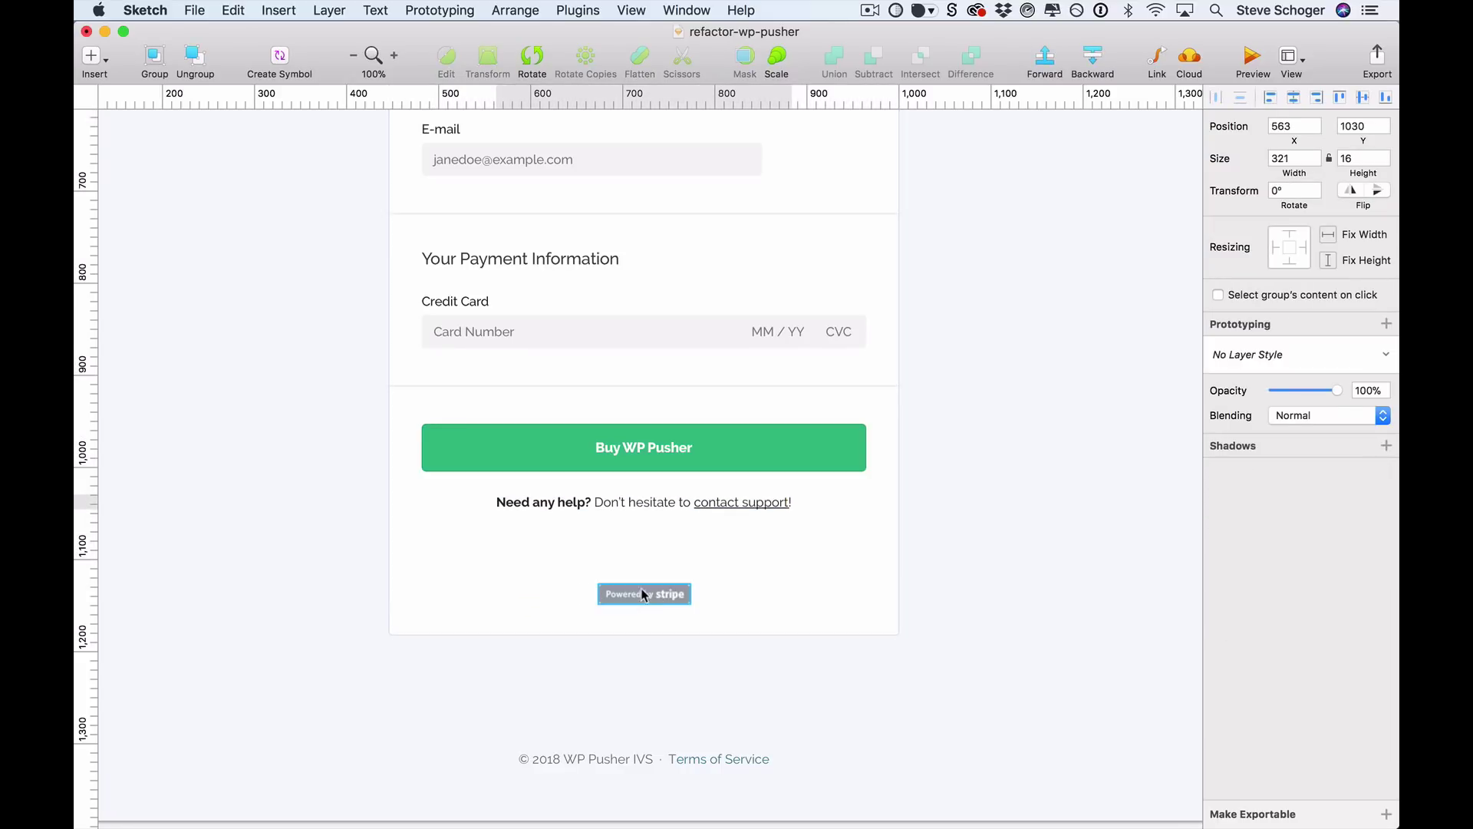
left_click(643, 594)
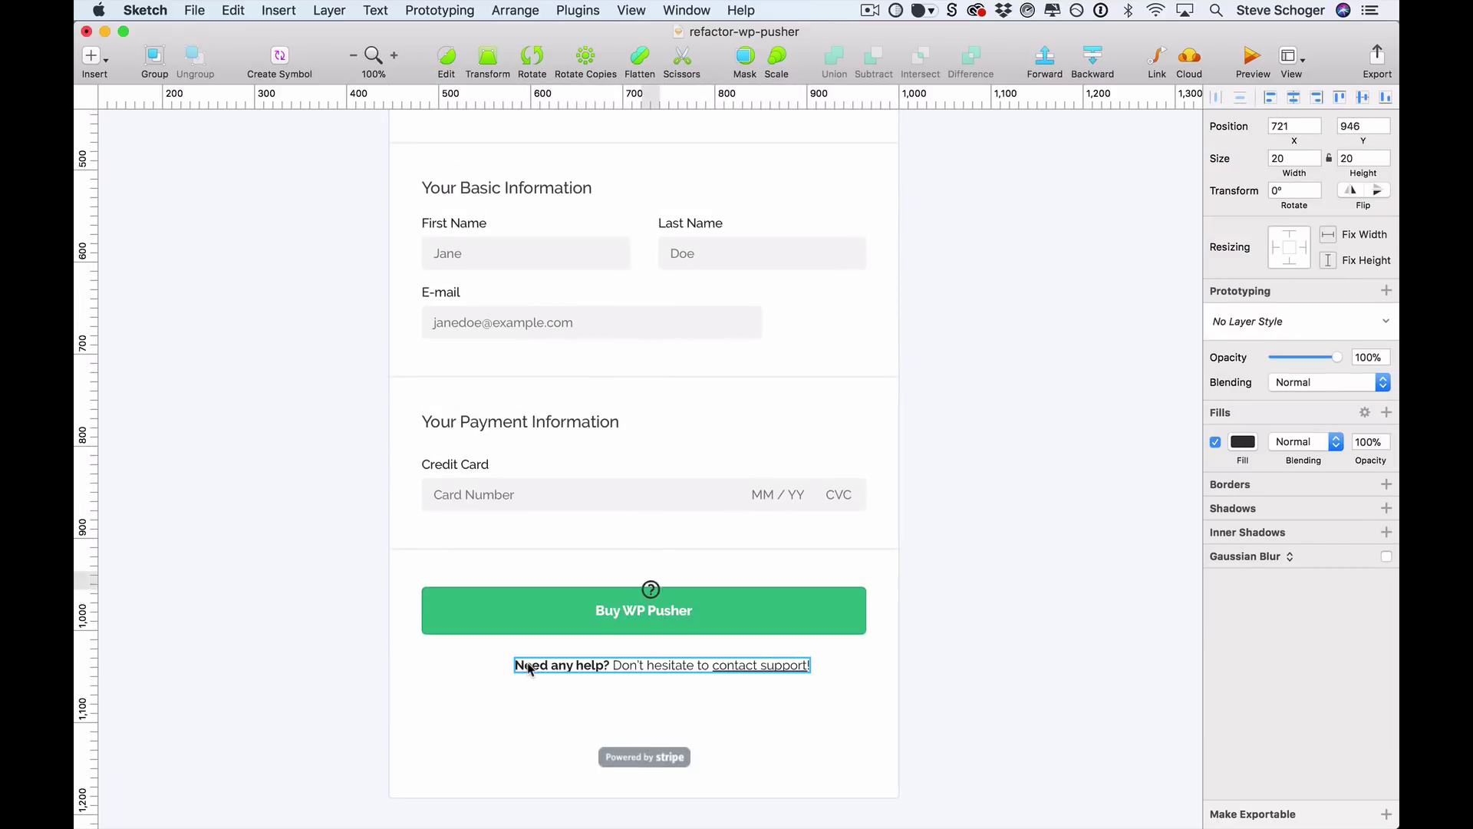
Place the question-mark icon just before the "Need any help?" line, at X 553 and Y 1028
key("shift+Down")
key("shift+Down")
key("shift+Down")
key("shift+Down")
key("shift+Down")
key("shift+Down")
key("shift+Down")
key("shift+Down")
key("shift+Left")
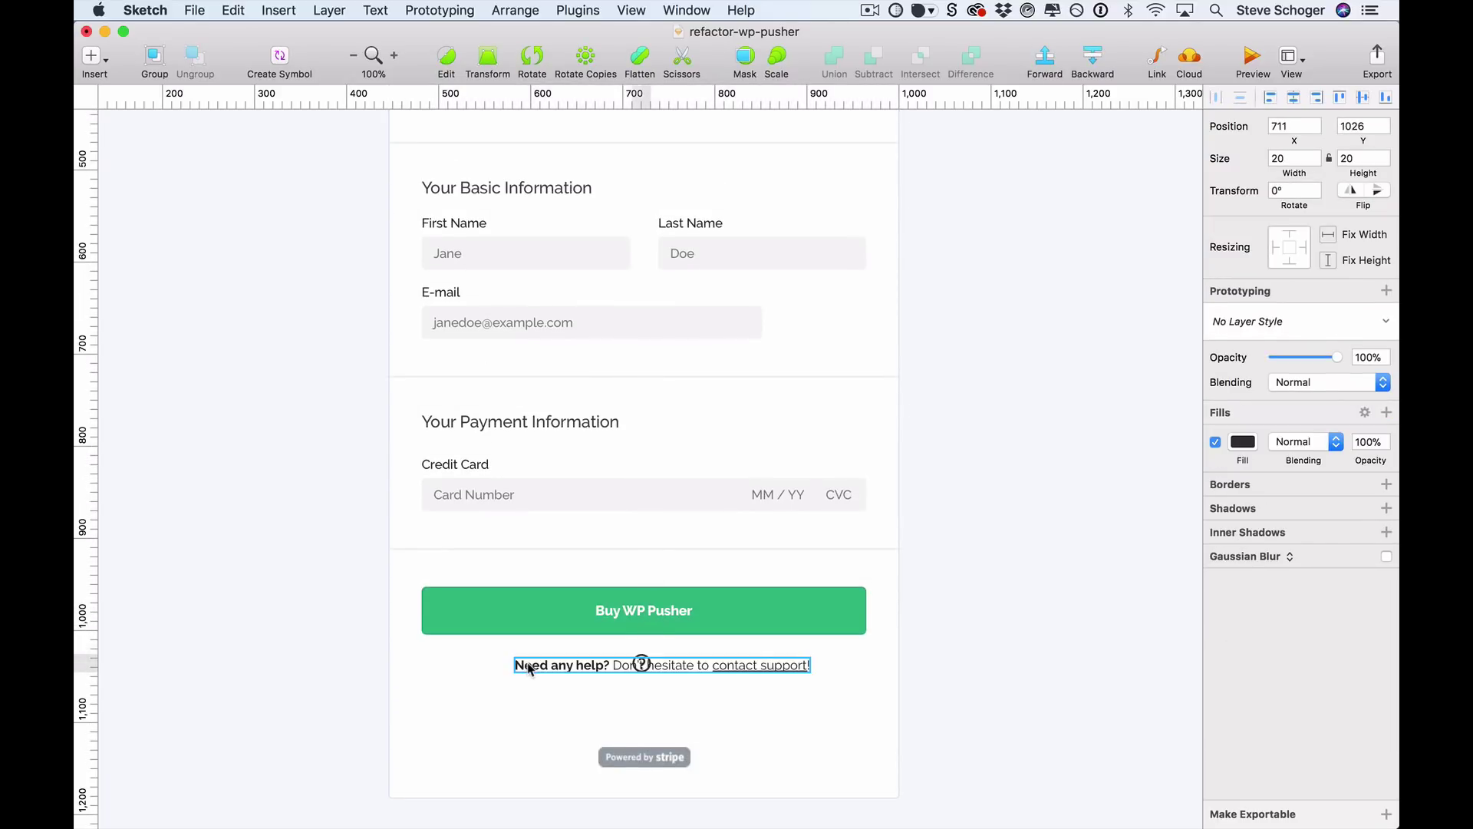
key("shift+Left")
key("shift+Left")
key("shift+Left")
key("shift+Left")
key("shift+Left")
key("shift+Left")
key("shift+Left")
key("shift+Left")
key("shift+Left")
key("shift+Left")
key("shift+Left")
key("shift+Left")
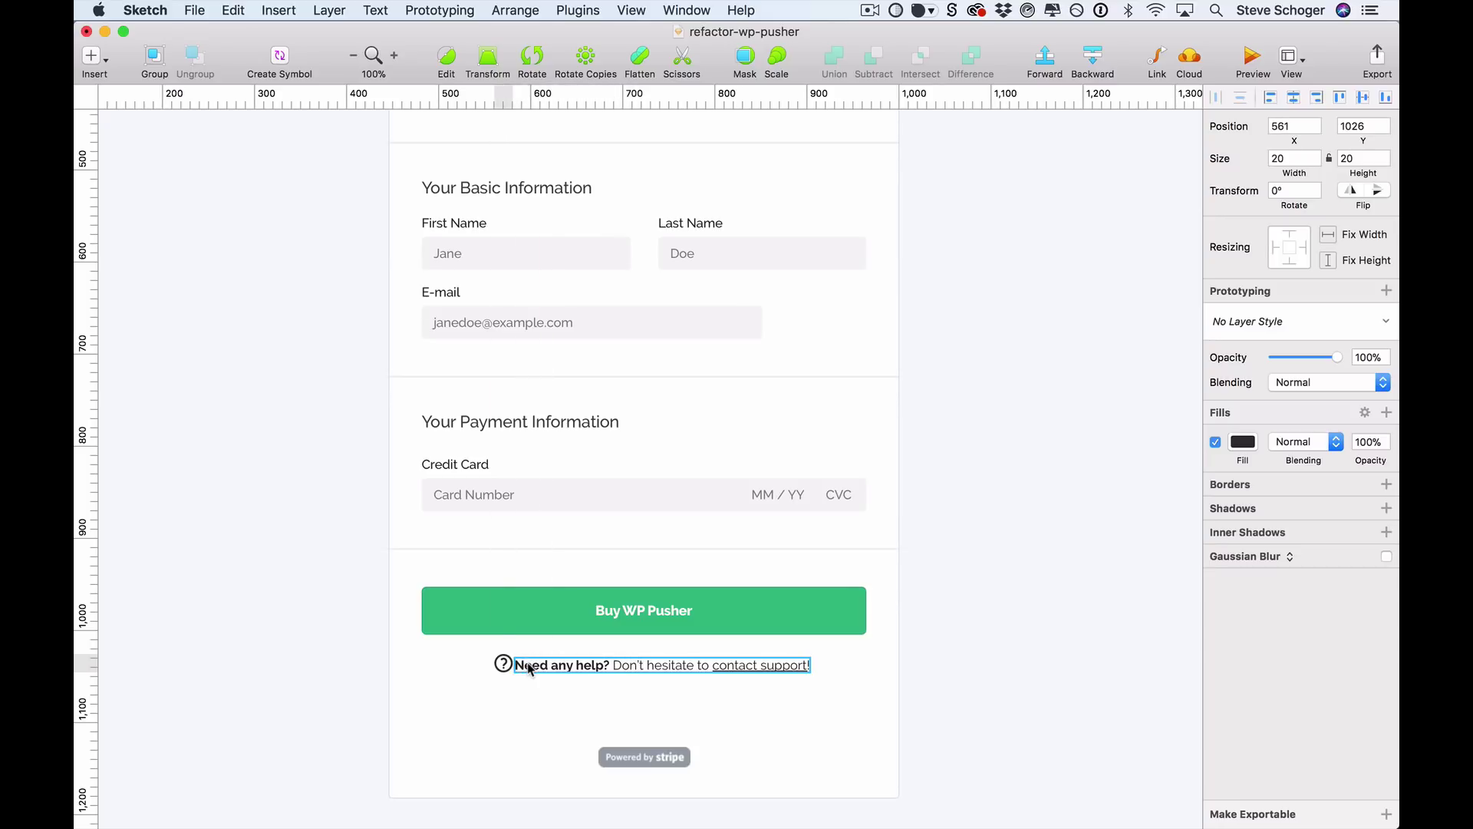
key("Down")
key("Down")
key("Left")
key("Left")
key("Left")
key("Left")
key("Left")
key("Left")
key("Left")
key("Left")
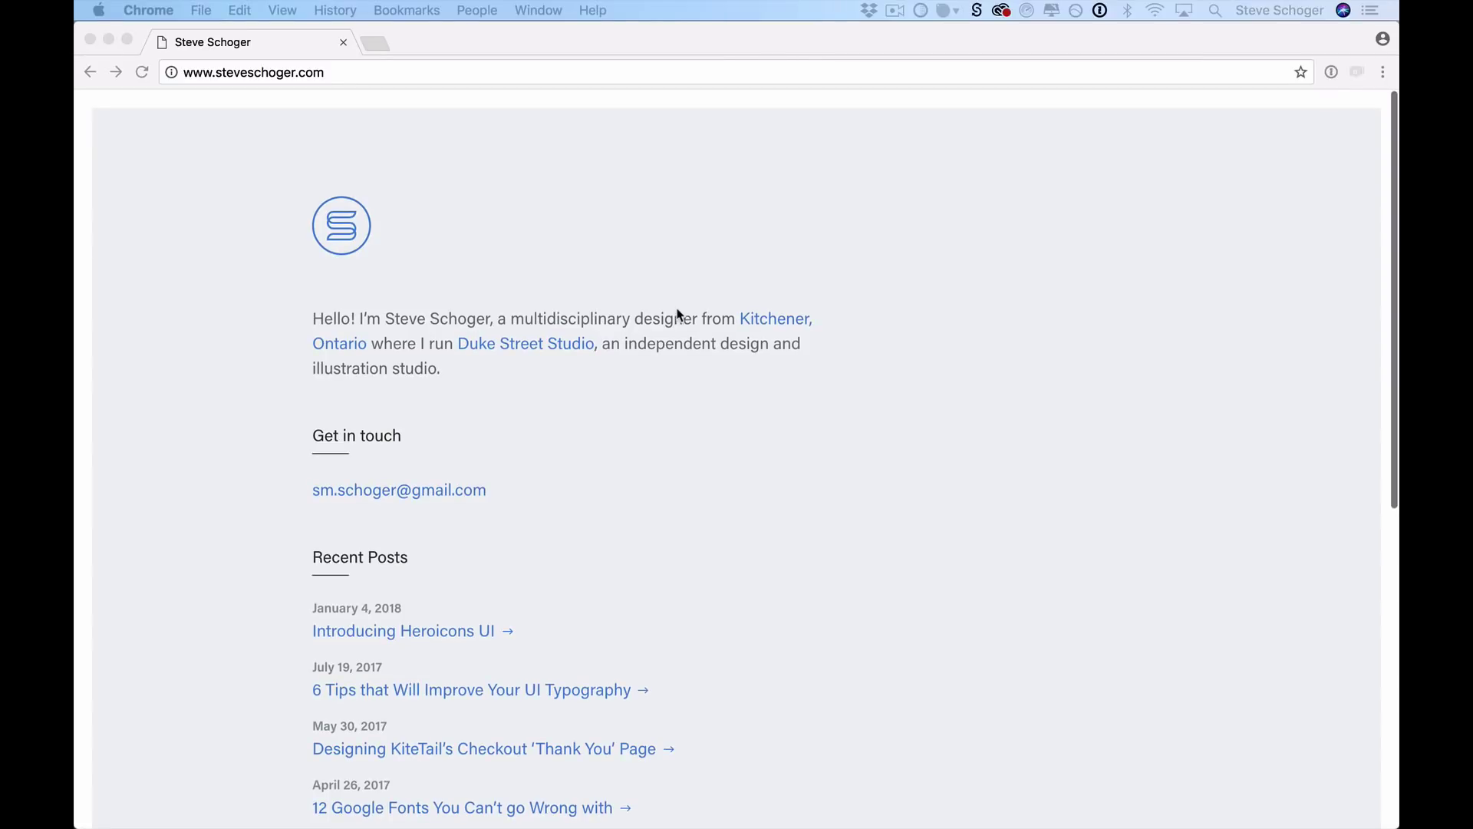
Switch to Chrome, open the Introducing Heroicons UI post and look through its icon set
scroll(1172, 213, "down", 5)
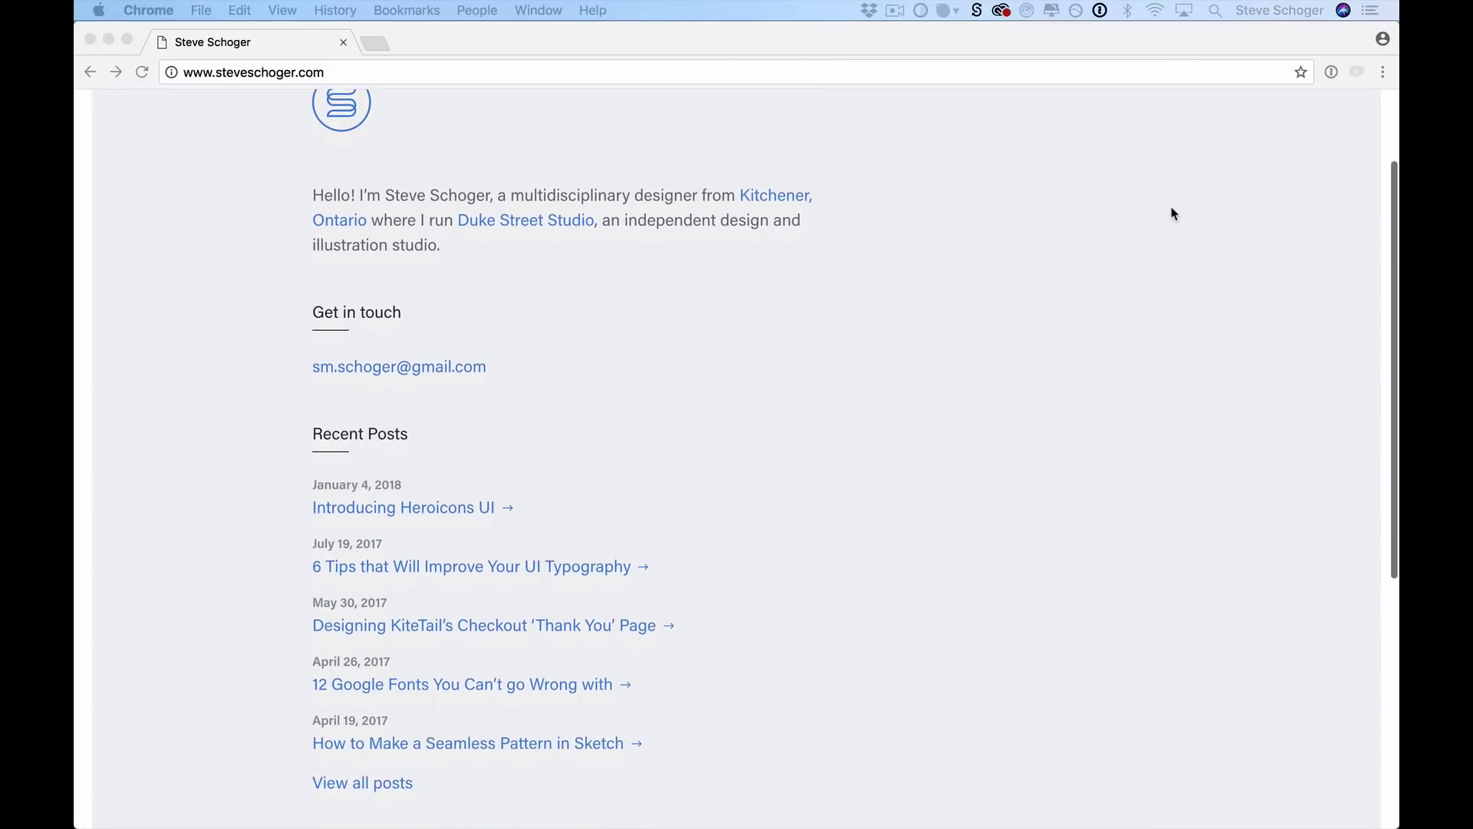
left_click(471, 489)
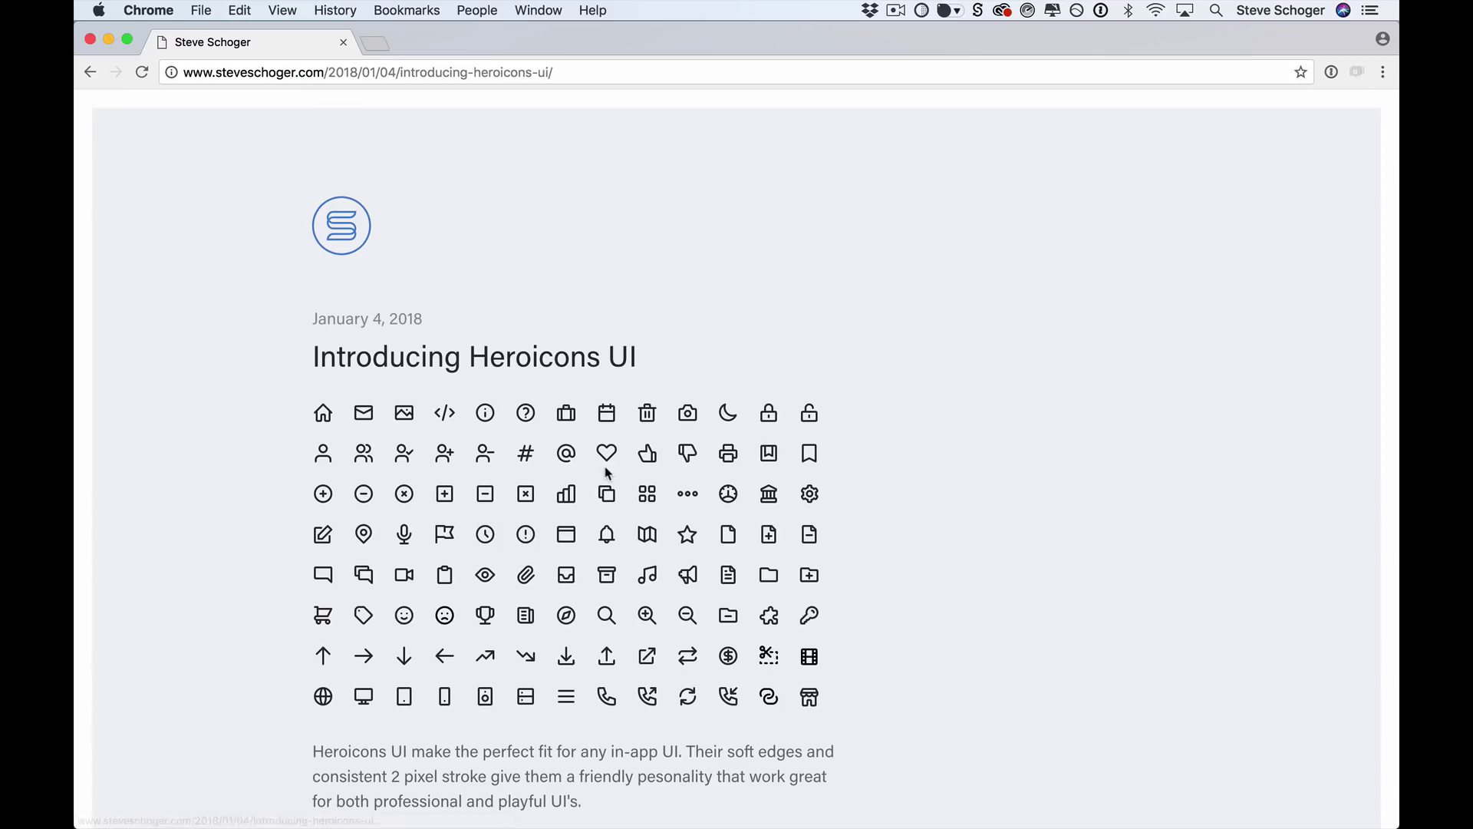
scroll(610, 470, "down", 3)
scroll(610, 470, "down", 4)
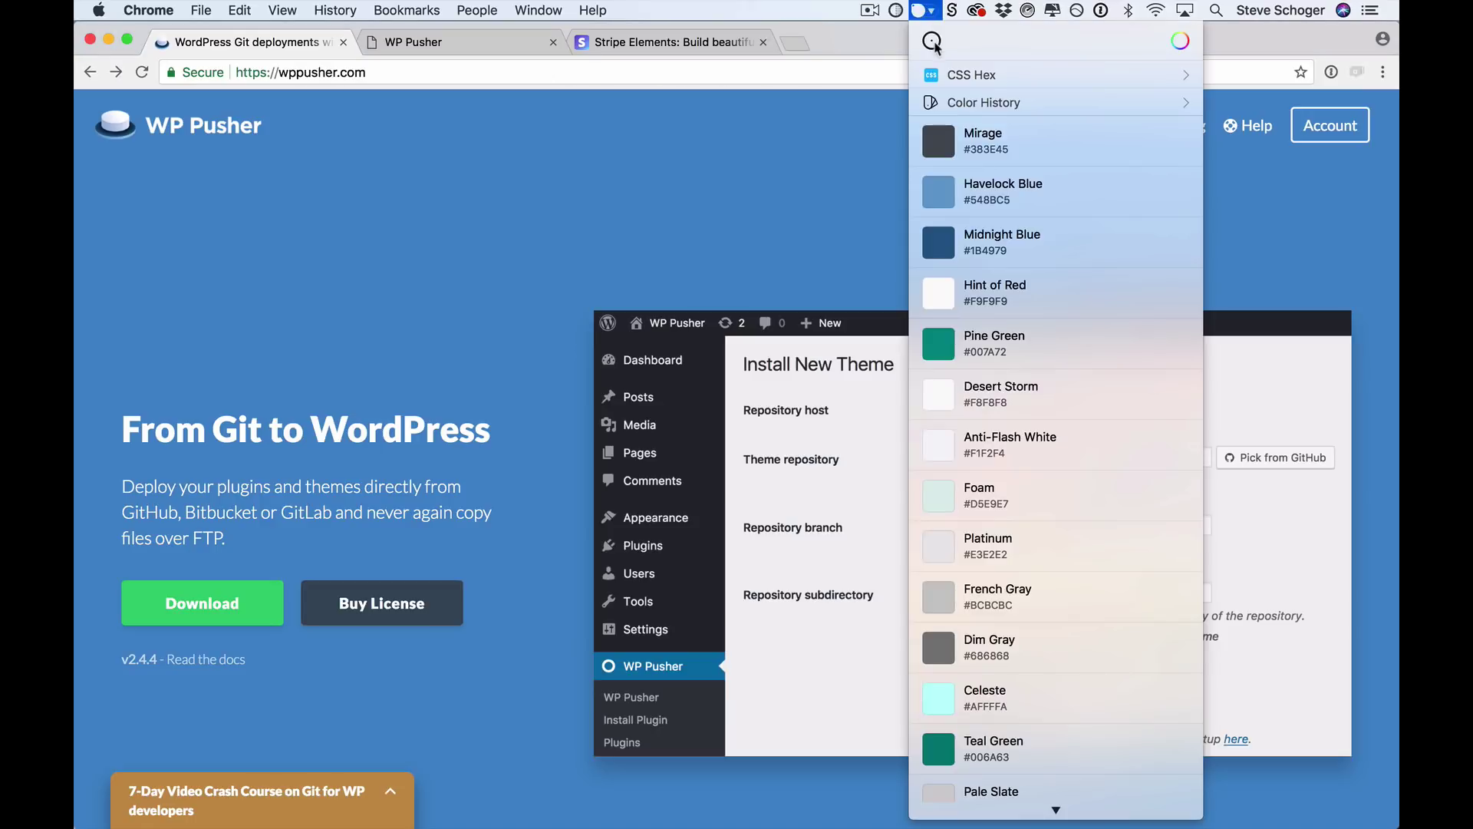
Sample the blue of the WP Pusher website background and set the question-mark icon's fill to #548BC5
key("super+Tab")
left_click(925, 11)
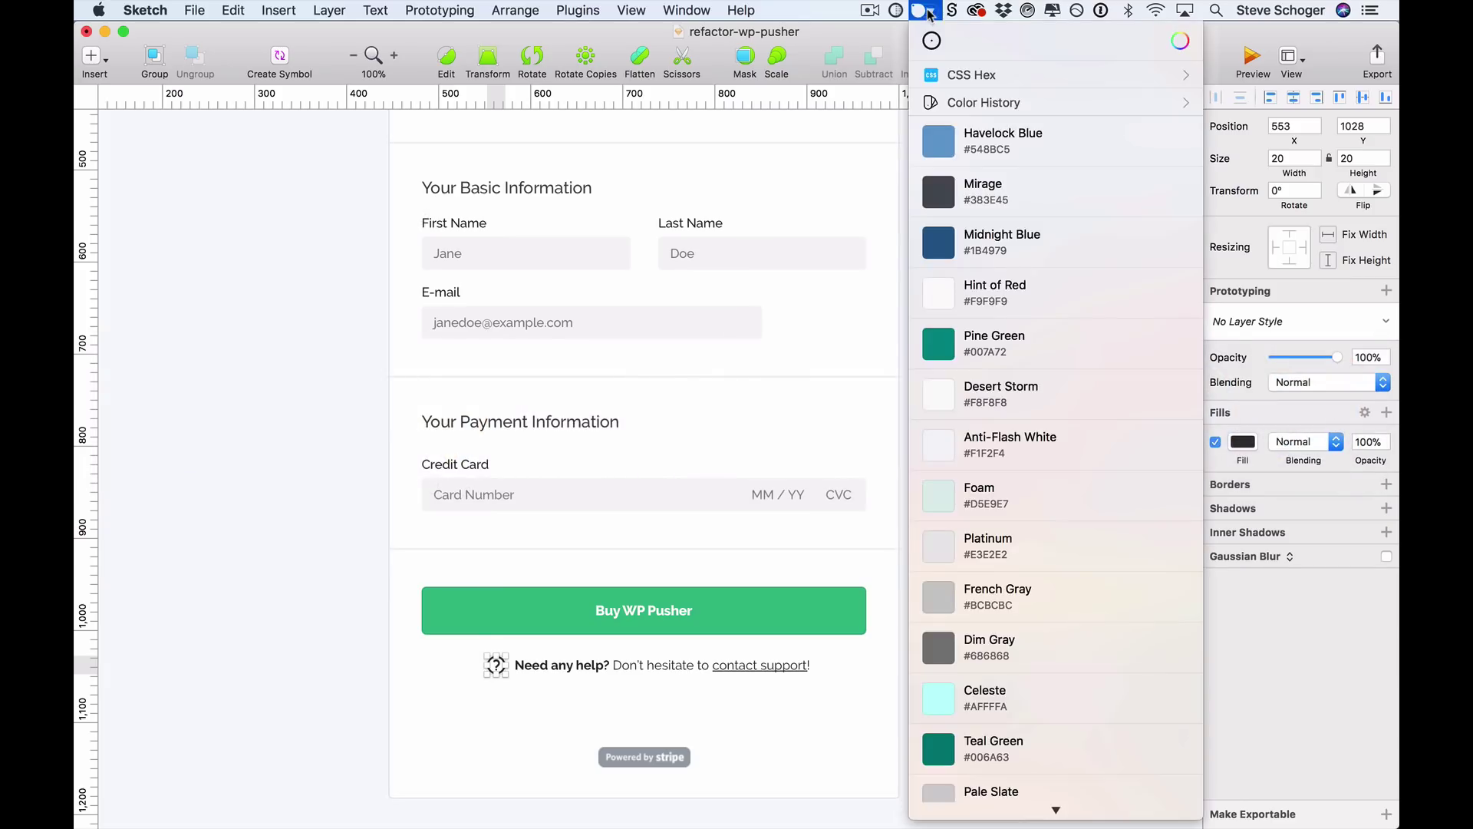
left_click(948, 137)
left_click(1242, 443)
left_click(1238, 701)
Centre the question-mark icon and the help line together beneath the Buy WP Pusher button
left_click(638, 666)
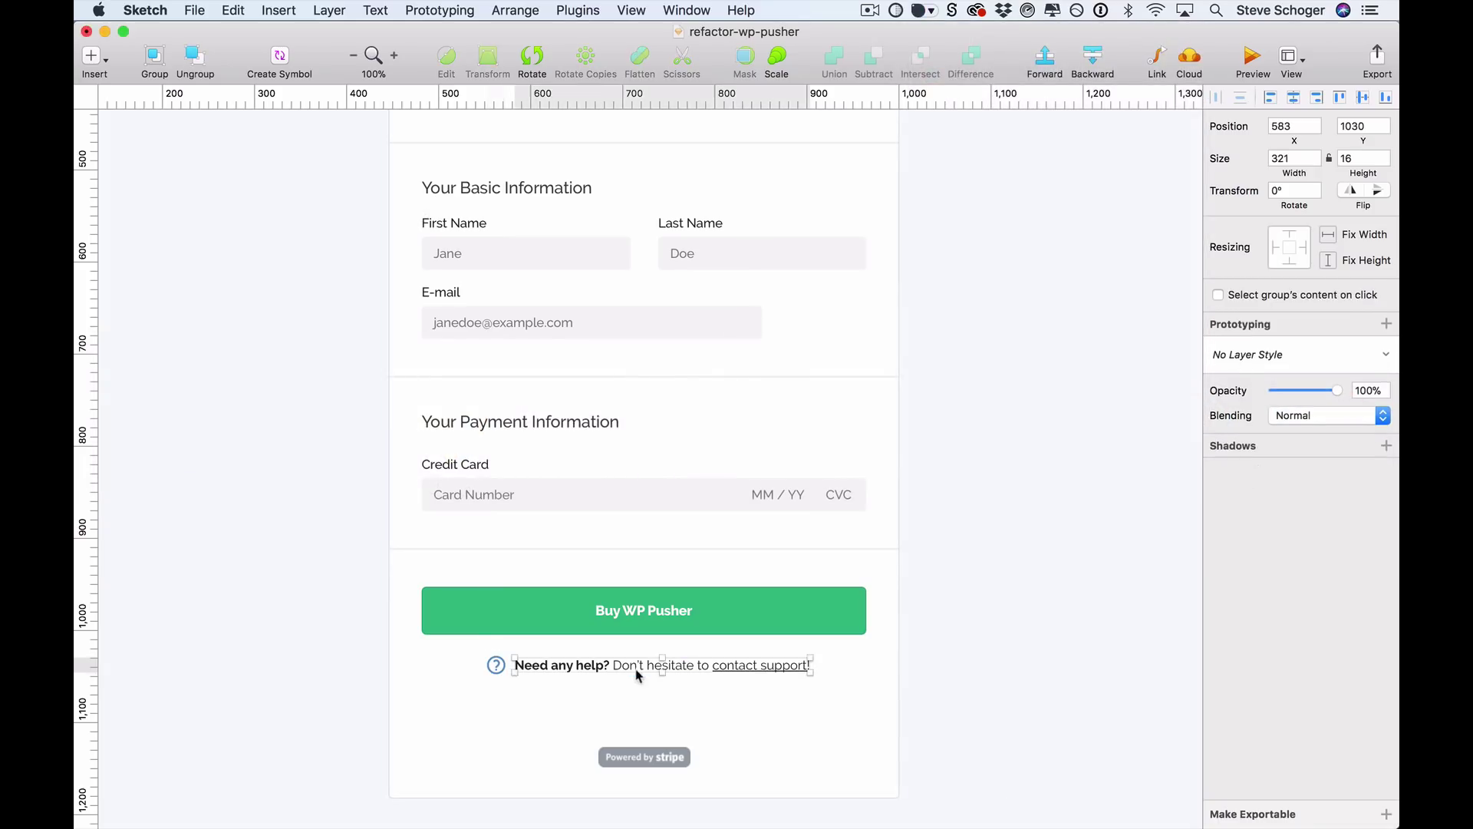
left_click(1006, 714)
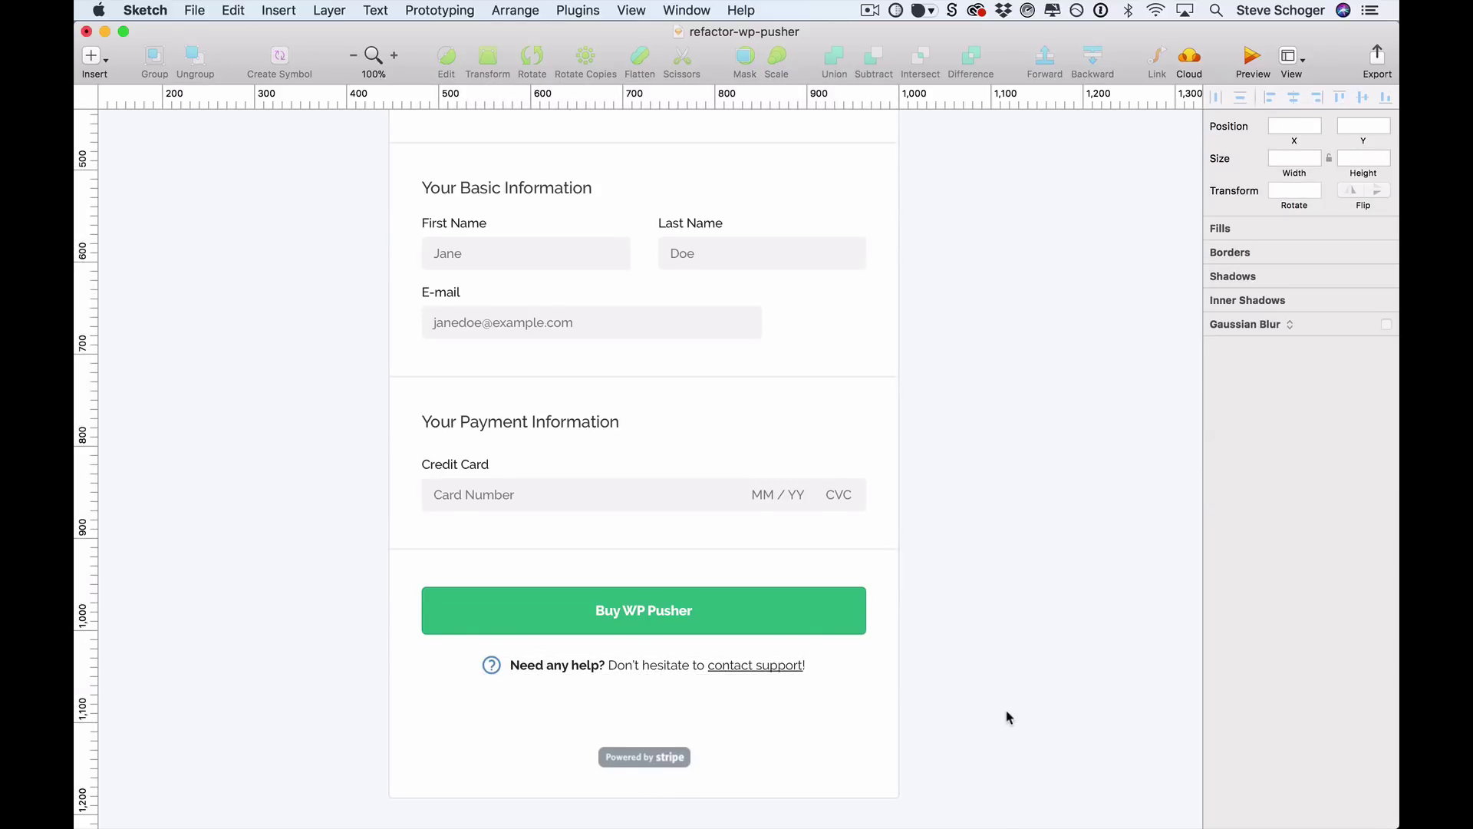
Look through the WP Pusher homepage in Chrome, from its header navigation down to the pricing plans
scroll(1007, 714, "down", 2)
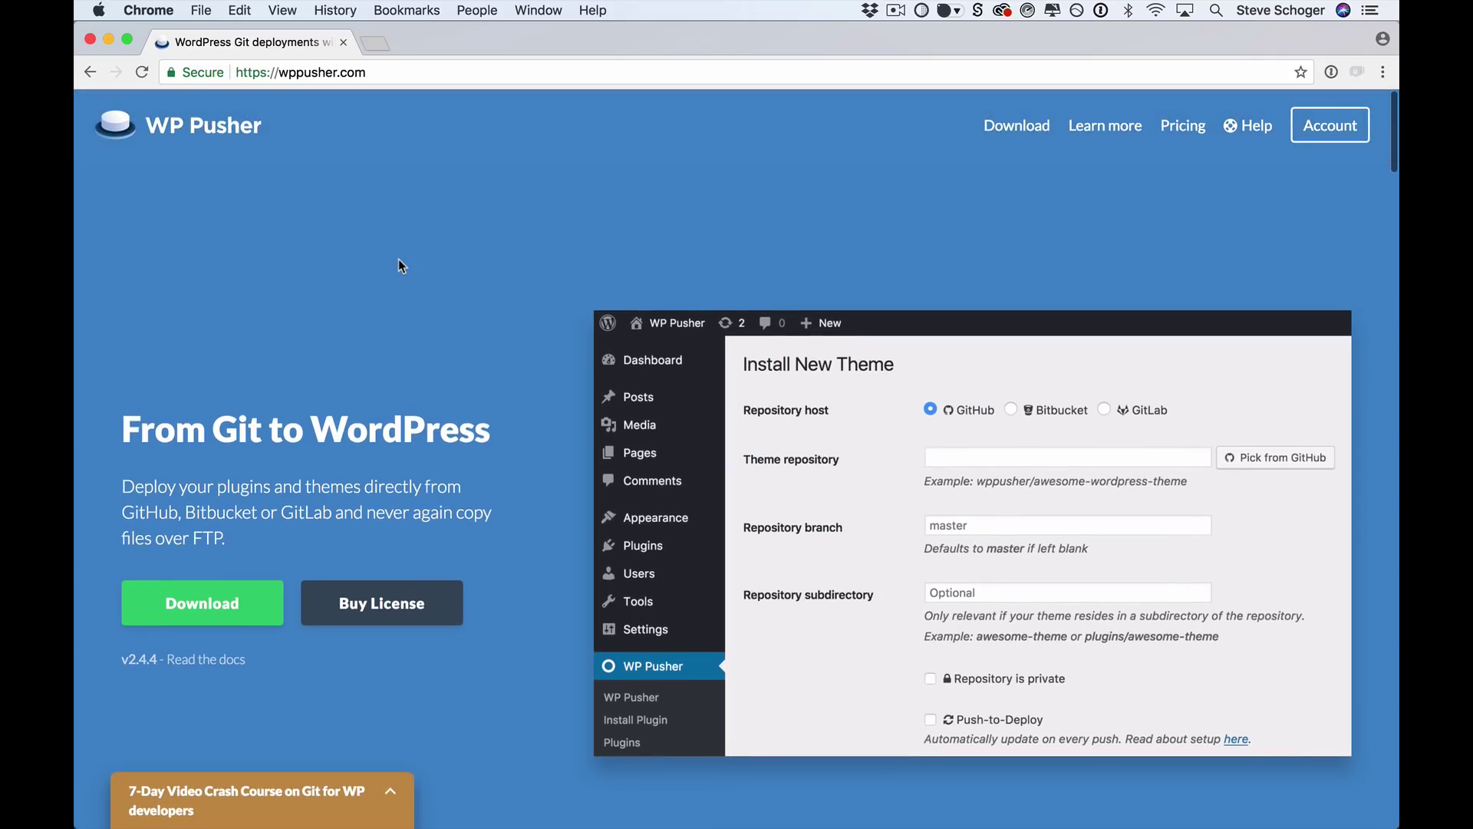
scroll(398, 264, "down", 20)
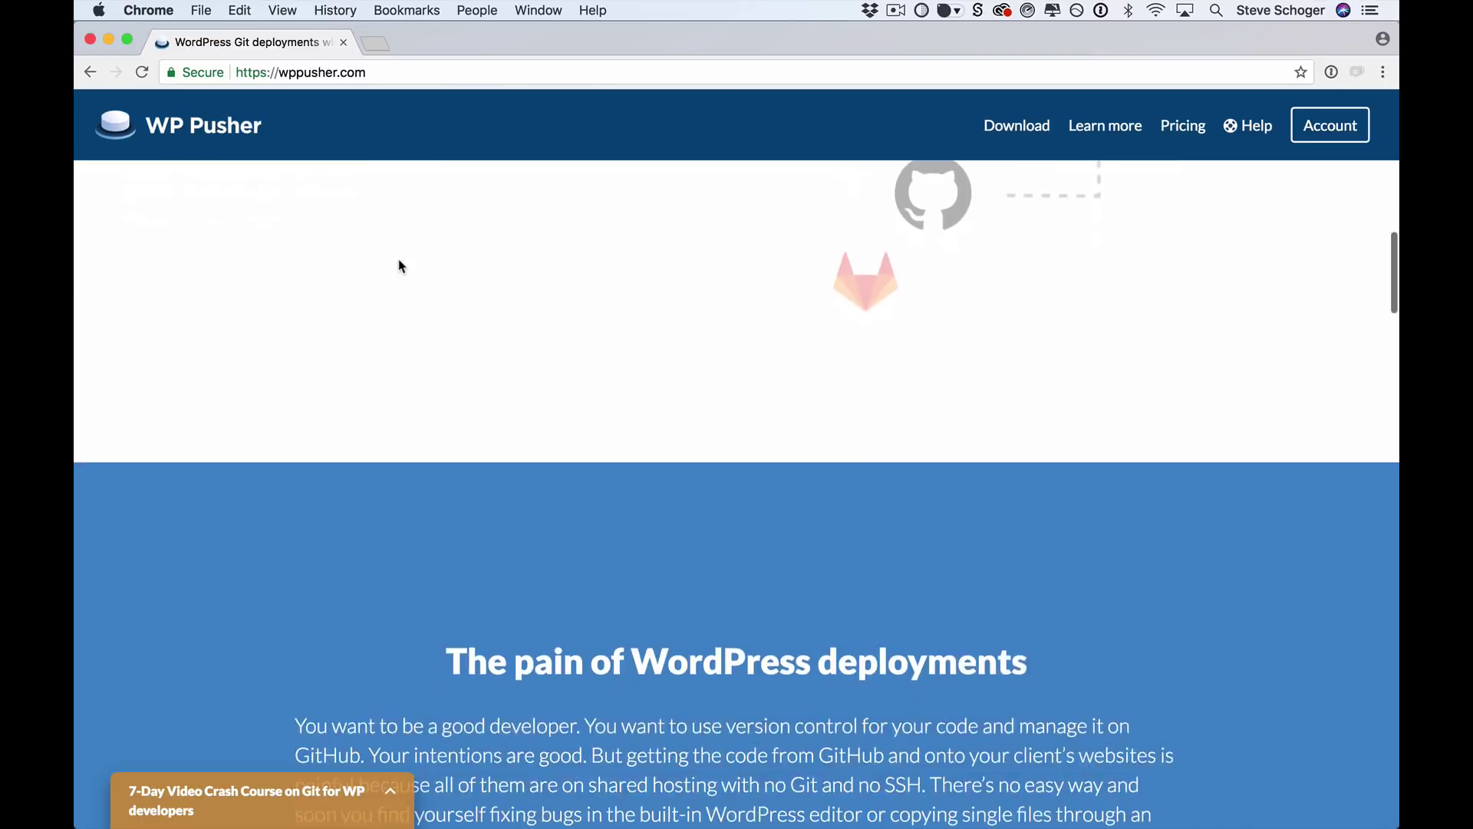
scroll(399, 264, "down", 15)
scroll(398, 265, "up", 3)
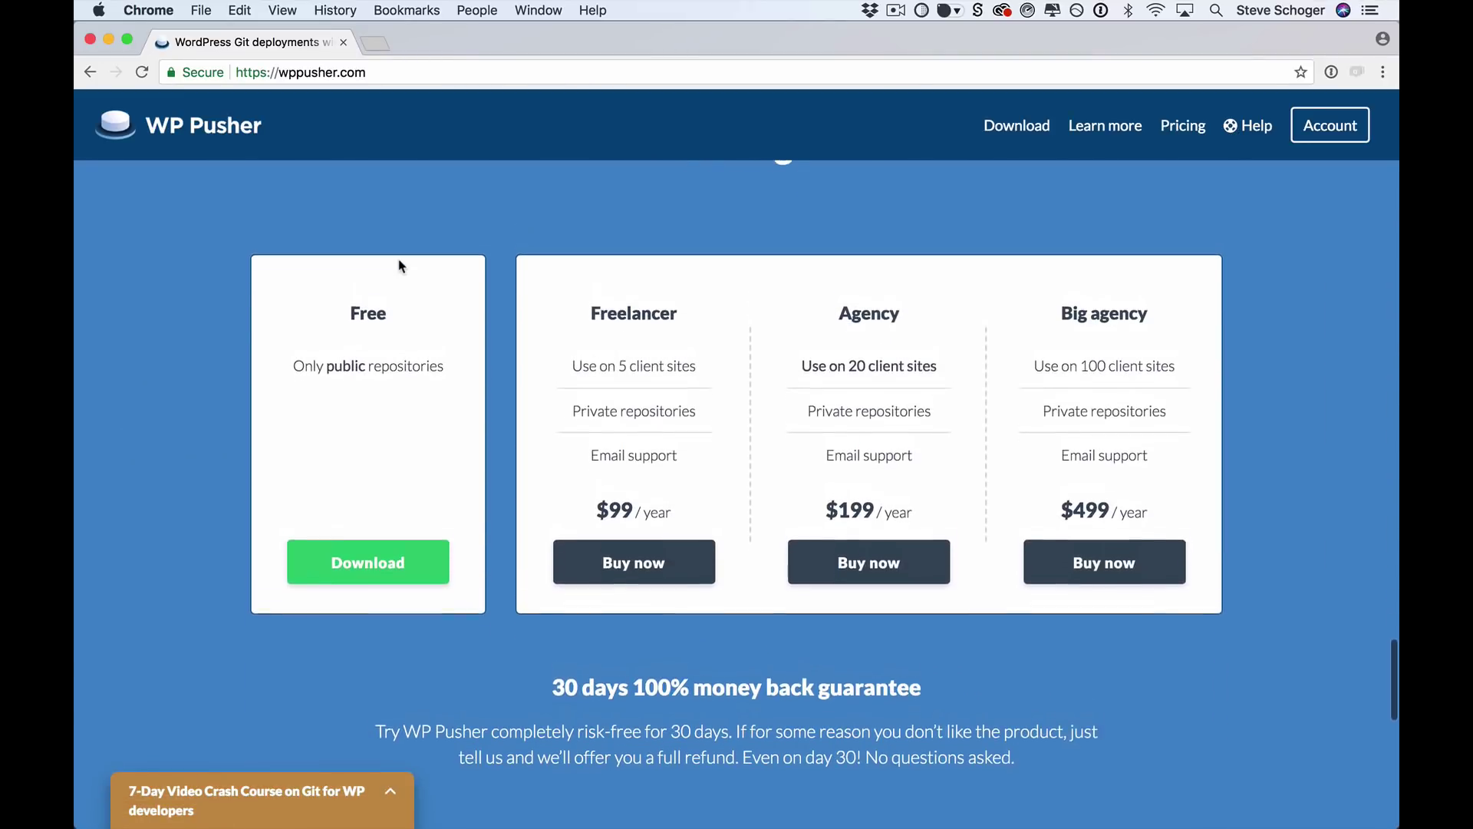
scroll(398, 259, "down", 2)
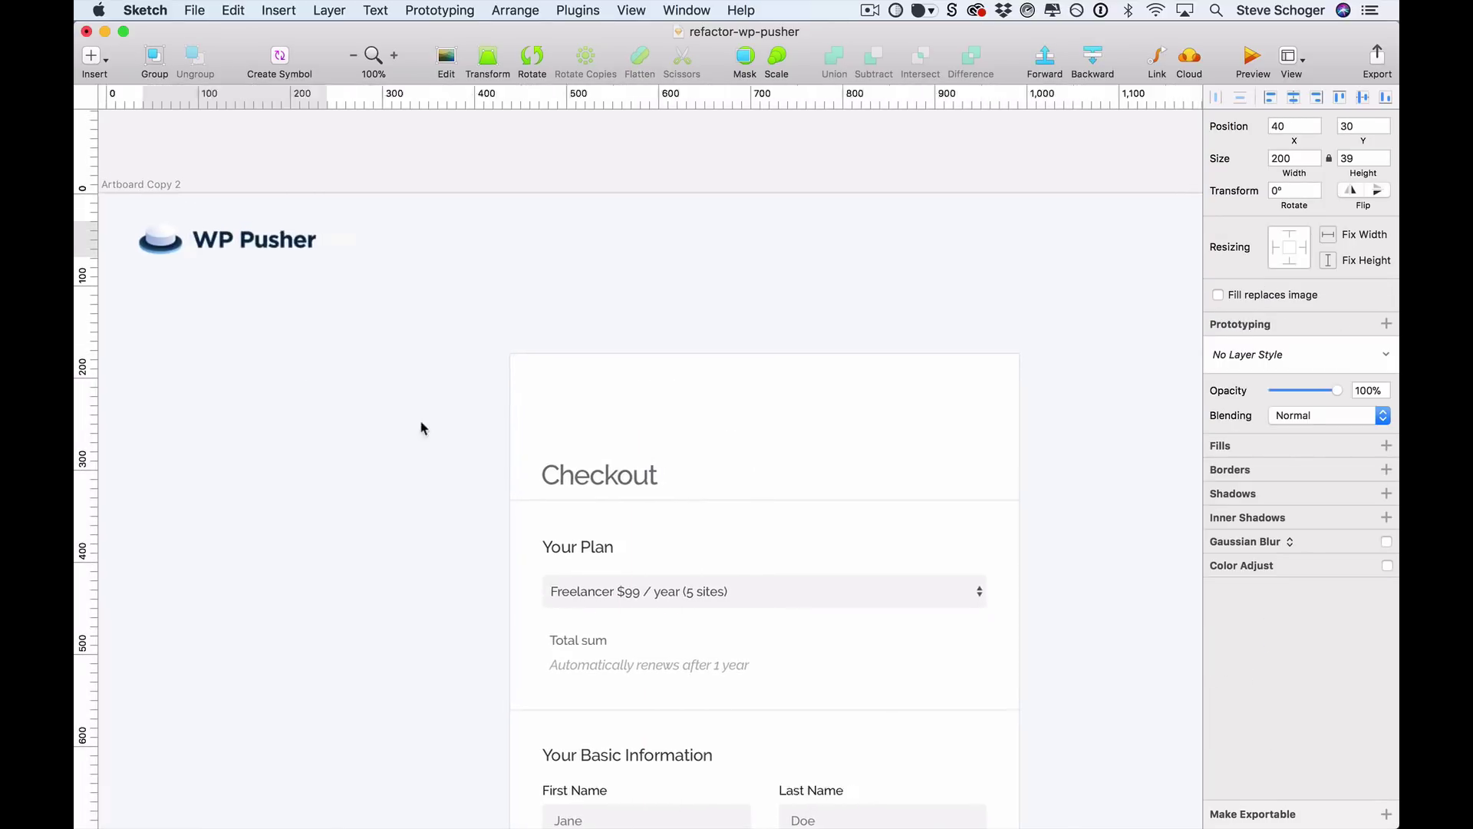
In Sketch, draw a thin horizontal divider across the page beneath the WP Pusher logo
scroll(329, 376, "left", 1)
key("r")
scroll(495, 389, "right", 6)
mouse_move(164, 281)
left_mouse_down()
mouse_move(495, 390)
mouse_move(997, 306)
left_mouse_up()
key("shift+super+Left")
key("shift+super+Left")
key("shift+super+Left")
key("shift+super+Left")
key("super+Up")
key("super+Up")
key("super+Up")
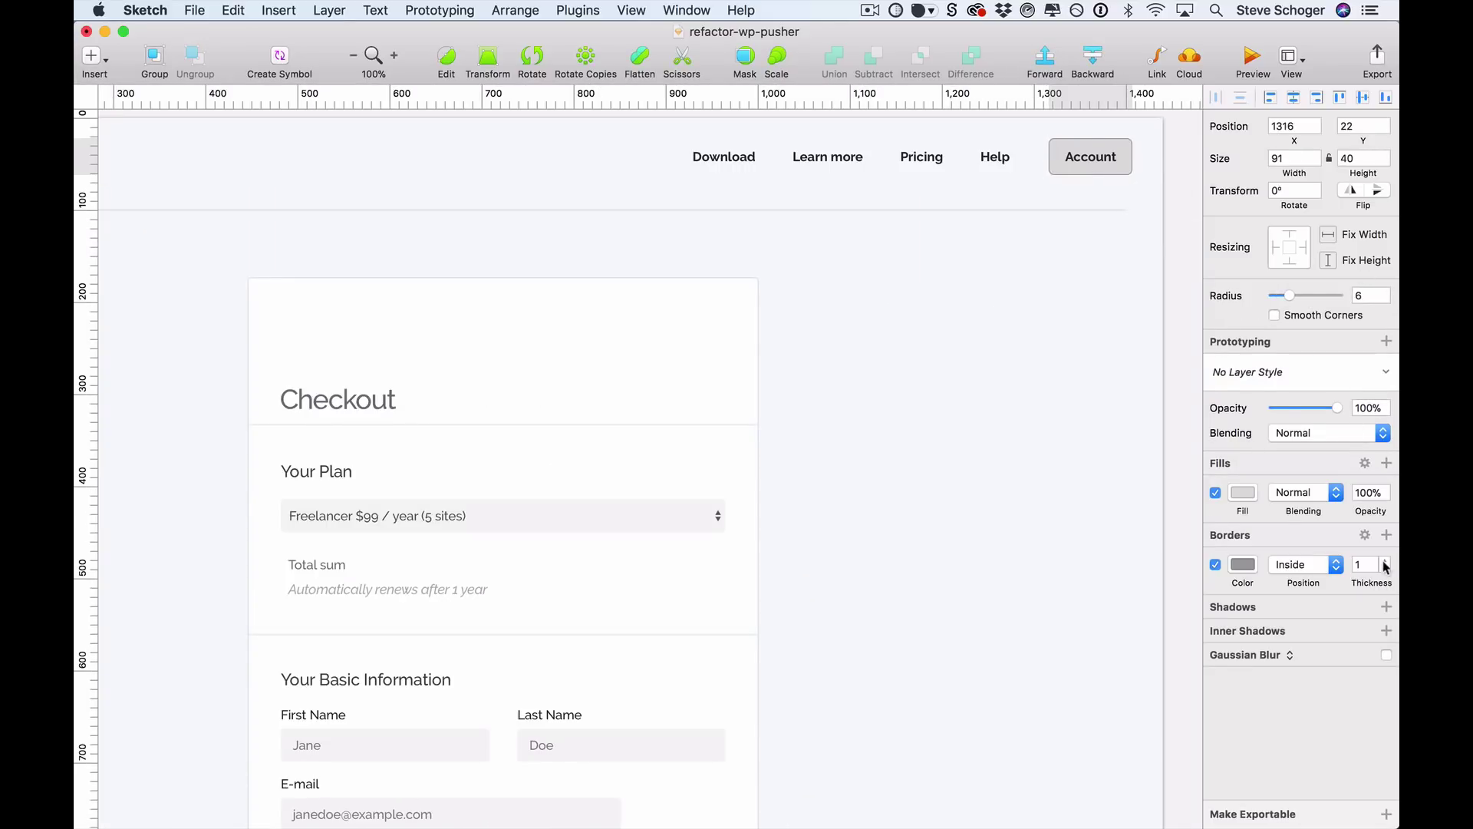
Give the Account button a border thickness of 2, remove its fill and make the border near-black
left_click(1384, 562)
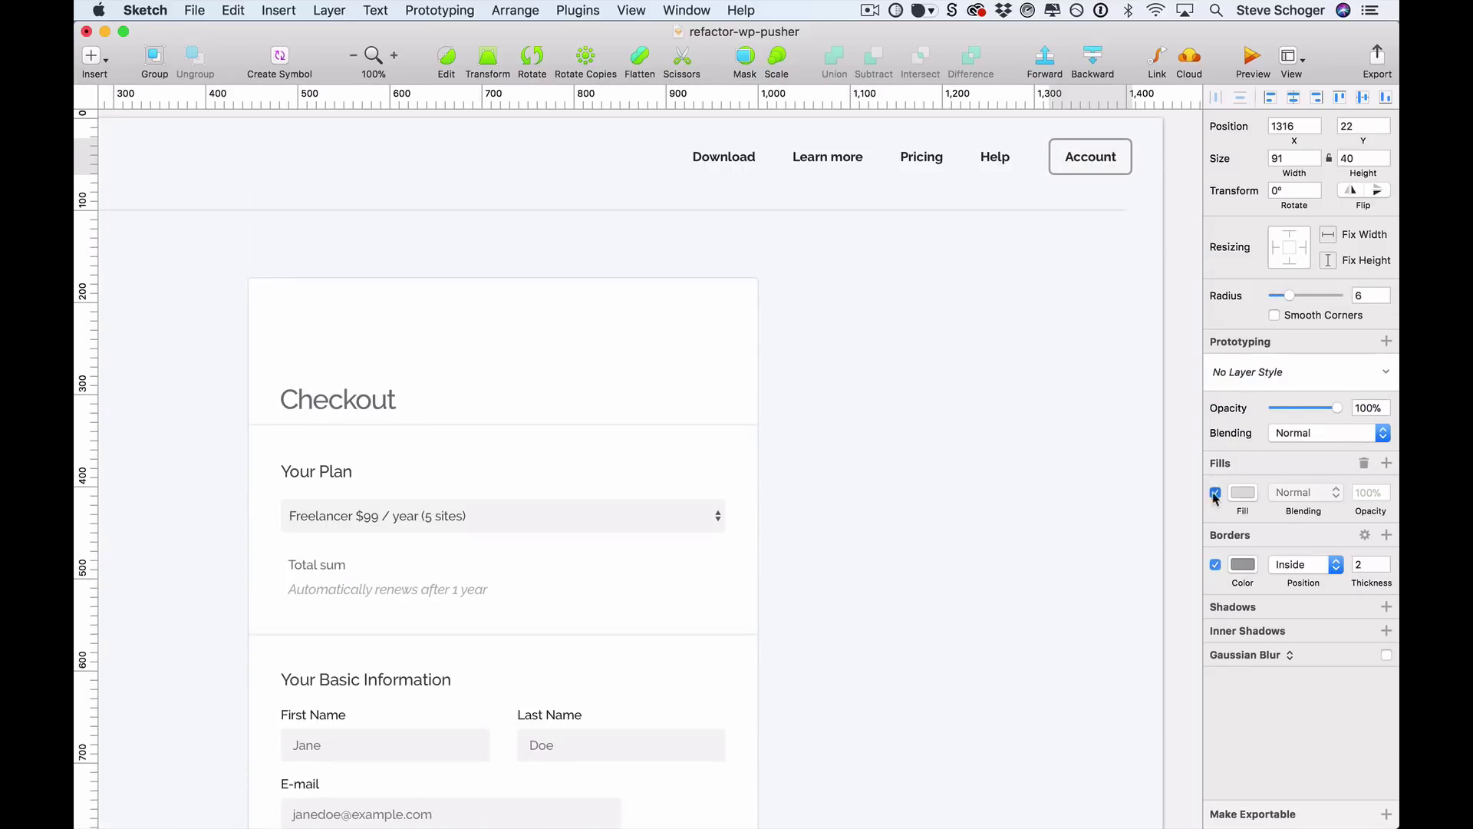
left_click(1215, 493)
left_click(1243, 564)
left_click(1220, 811)
left_click(1113, 157)
Shift the navigation links and Account button 8 px left to align with the header divider's end and adjust their vertical position
left_click_drag(1136, 201, 714, 148)
key("shift+Down")
key("shift+Down")
key("shift+Down")
key("shift+Down")
key("Left")
key("Left")
key("Left")
key("Left")
key("Left")
key("Left")
key("Left")
key("Left")
key("shift+Up")
key("shift+Up")
key("shift+Up")
key("shift+Up")
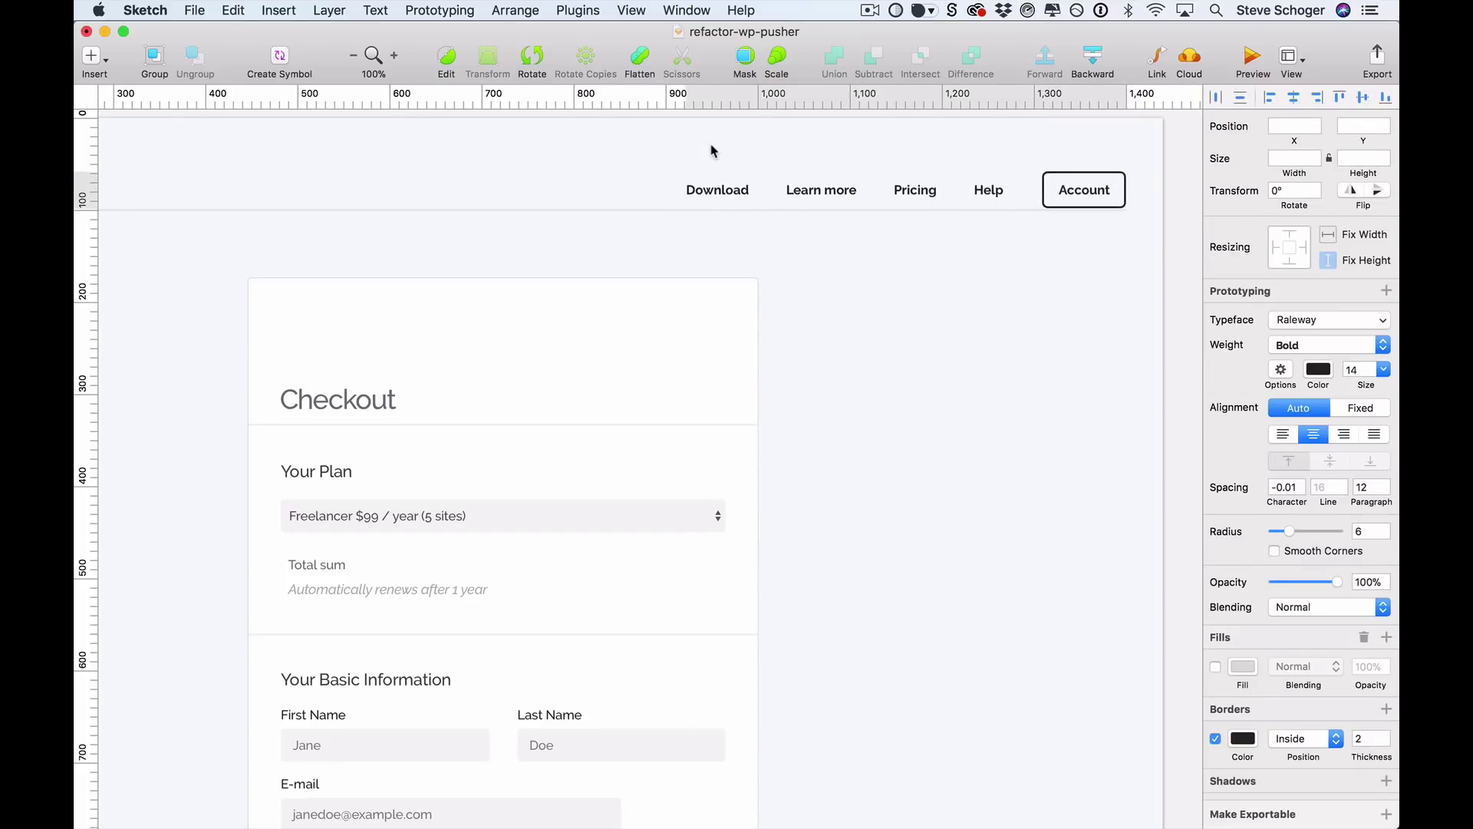
scroll(800, 319, "left", 5)
scroll(942, 397, "right", 2)
left_click(1049, 442)
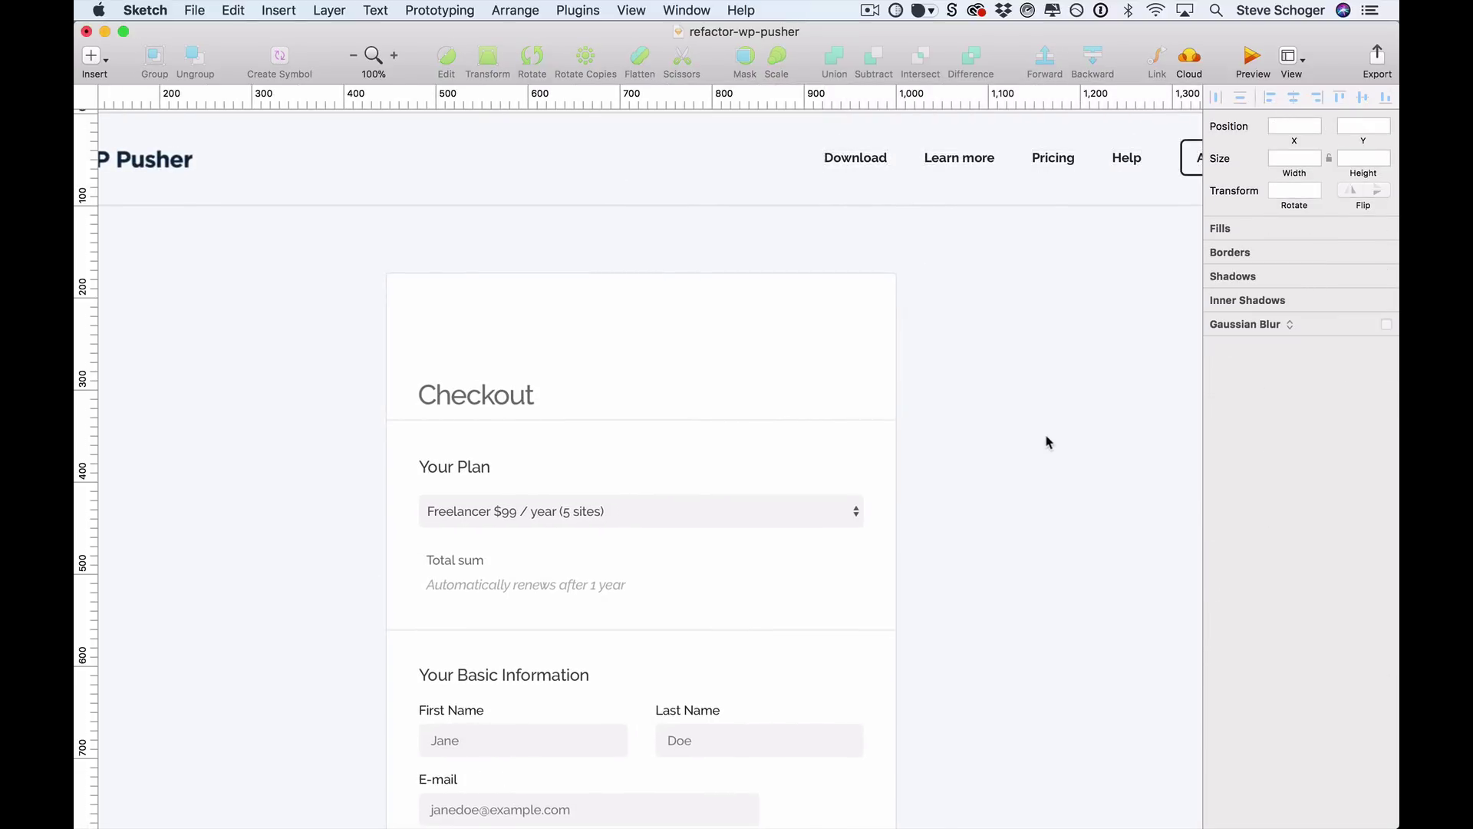
Close up the empty space above the Checkout heading and review the whole page with the interface hidden
left_click(875, 313)
scroll(1243, 576, "up", 1)
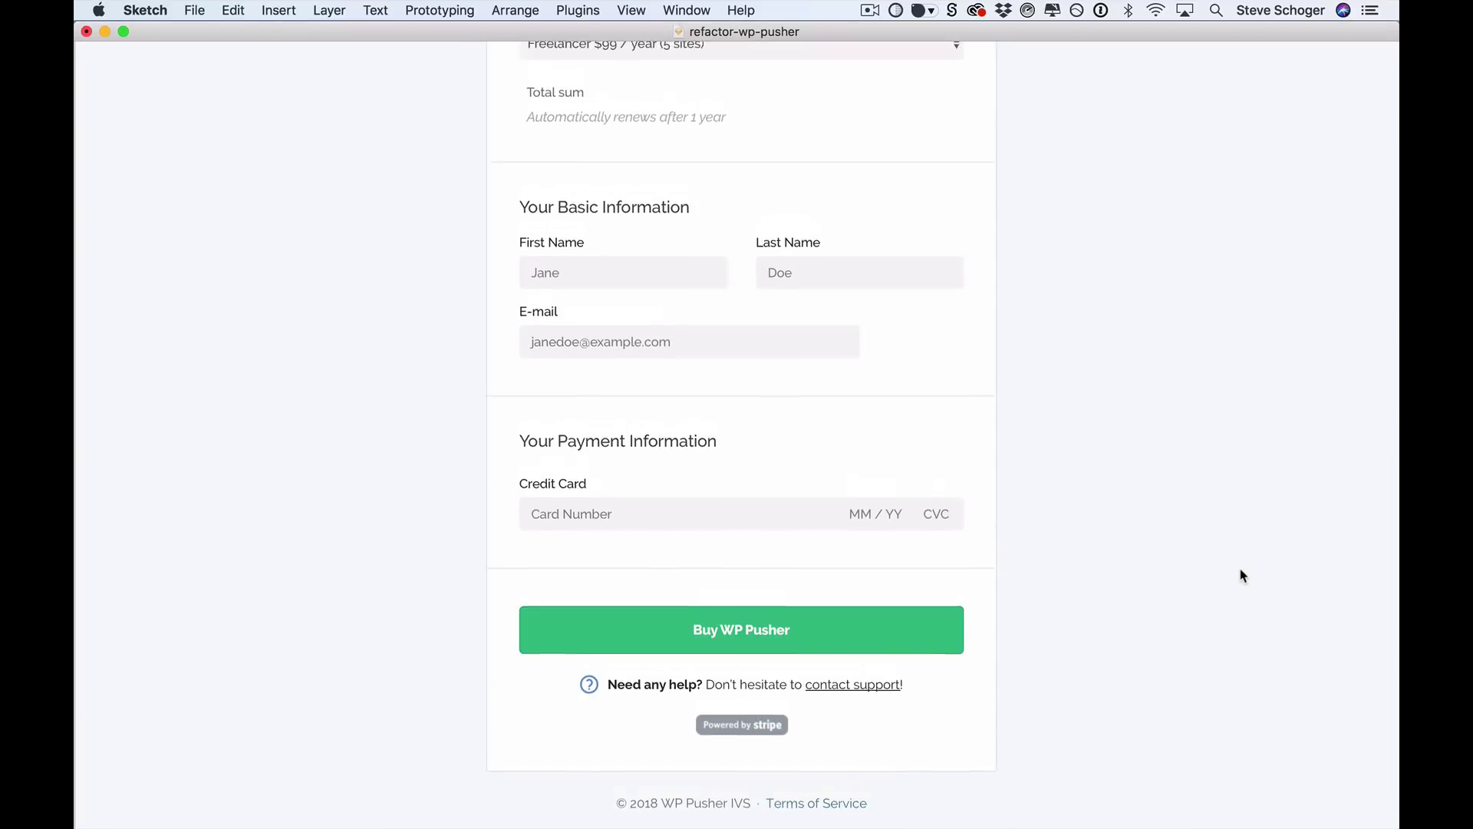
scroll(1243, 576, "up", 10)
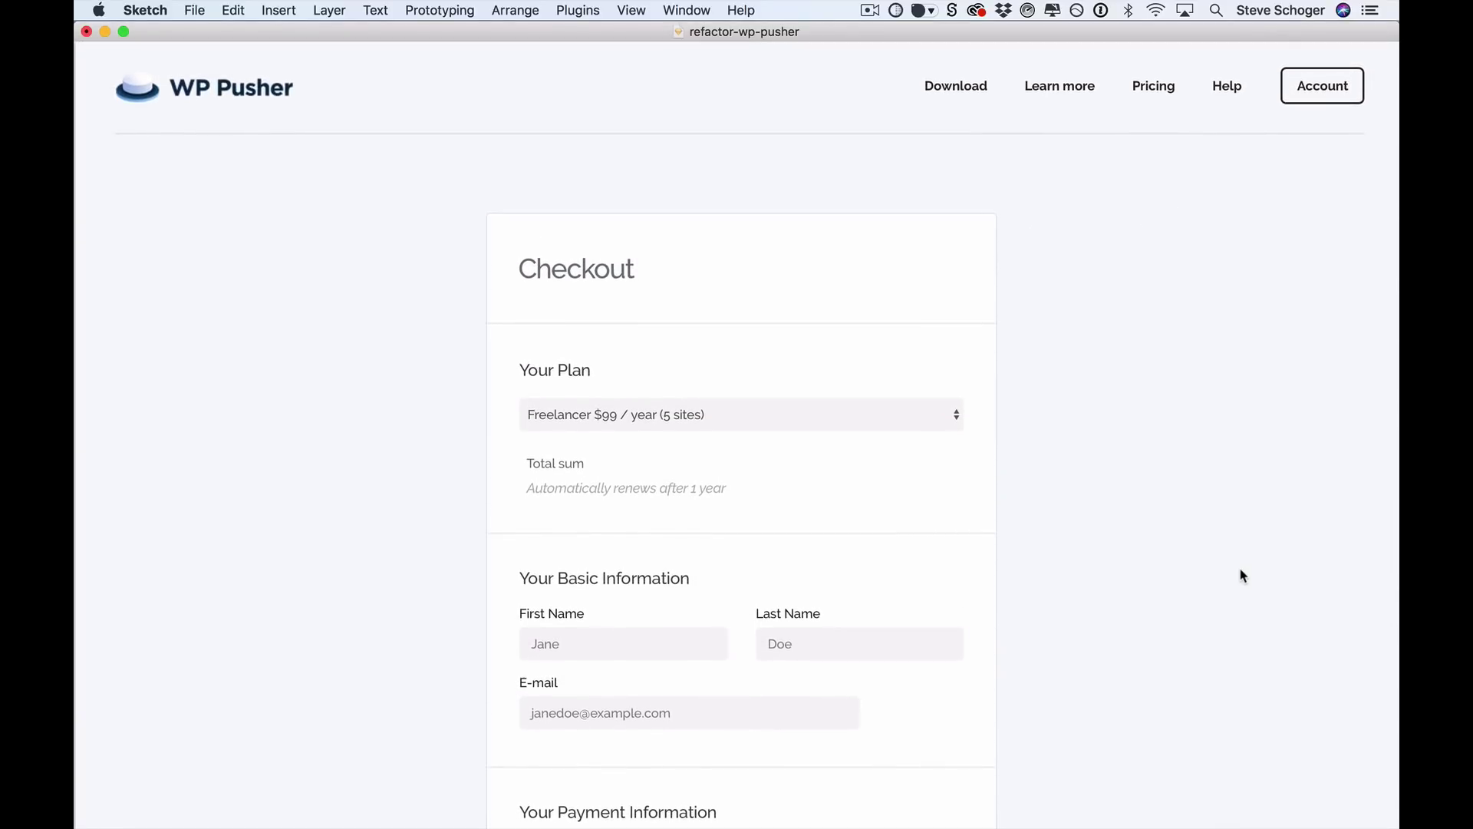
key("super+period")
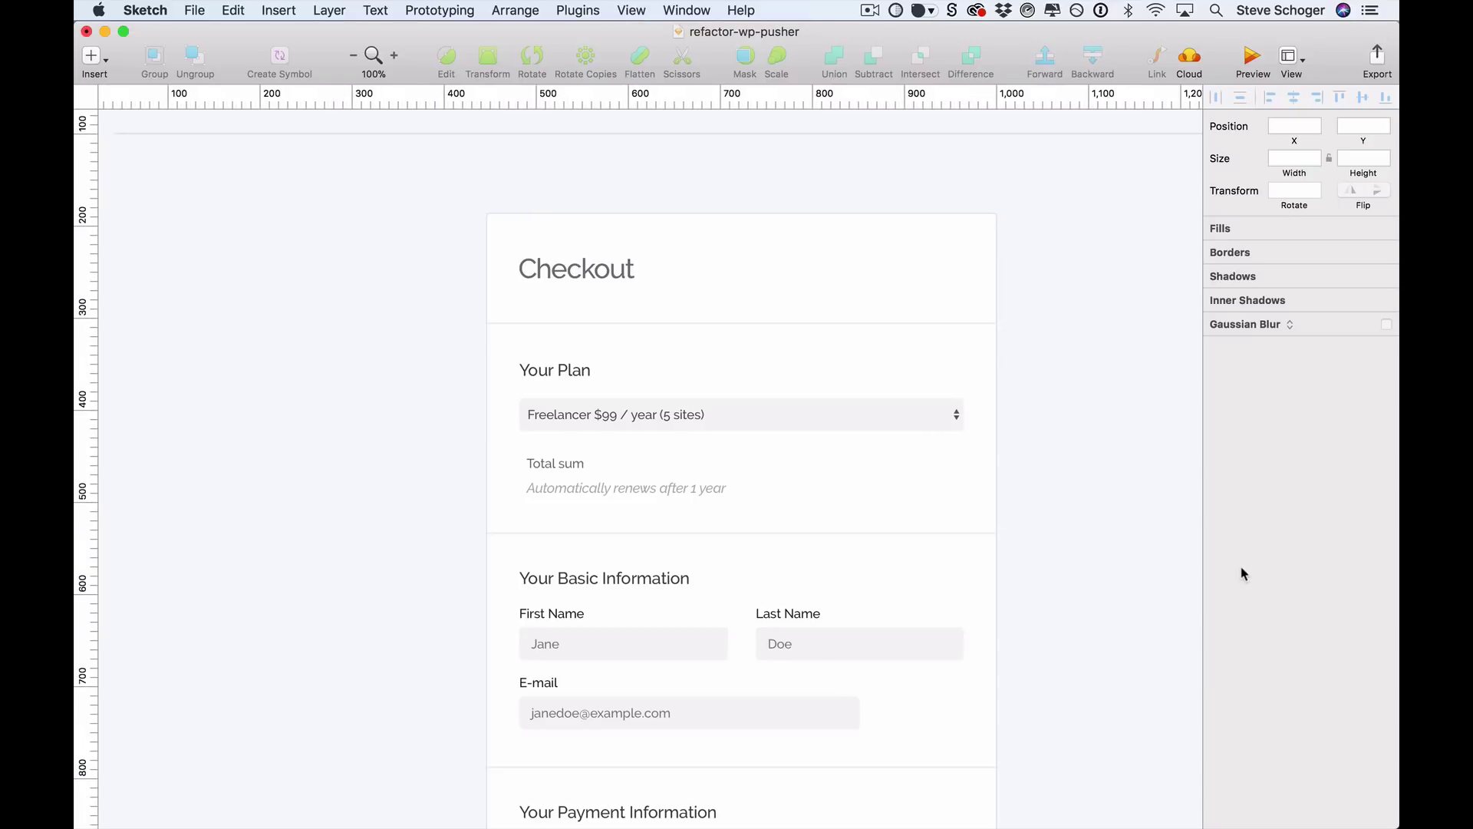
Switch to Chrome and study the Checkout Pages examples on pages.xyz, enlarging the Lingo checkout with its coloured plan sidebar
key("super+Tab")
key("super+Tab")
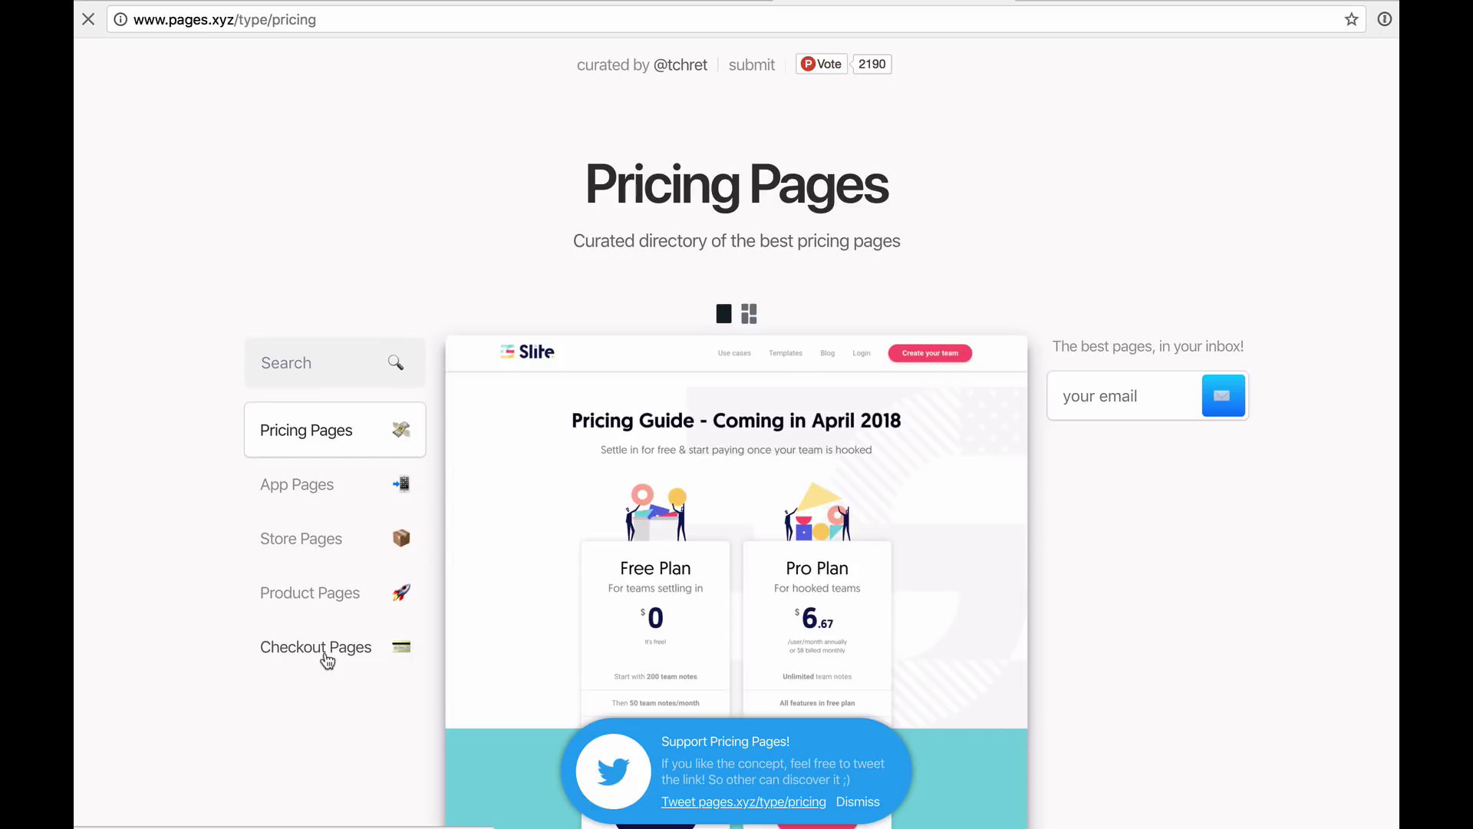
scroll(332, 679, "down", 8)
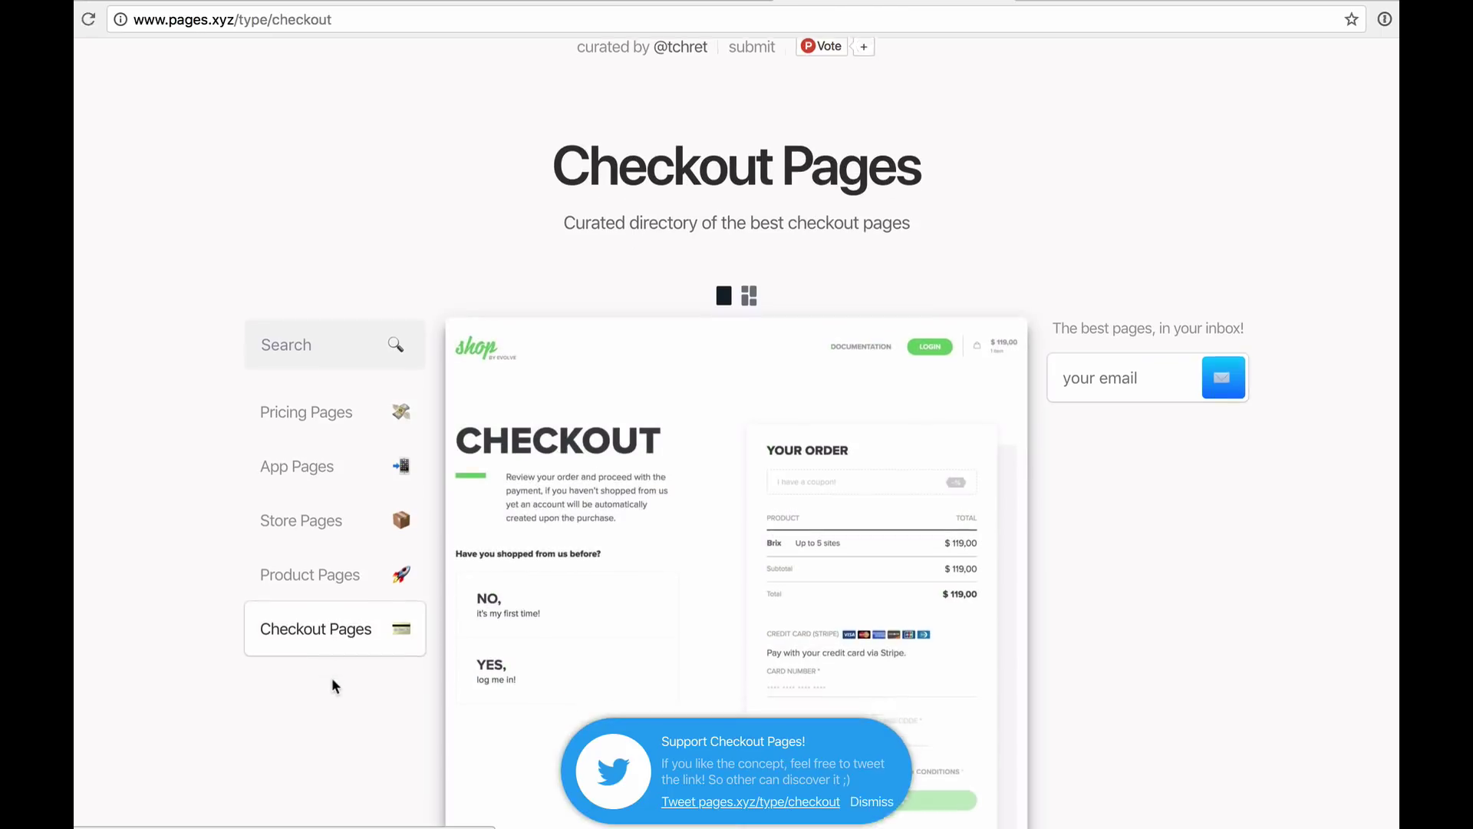
scroll(331, 679, "down", 20)
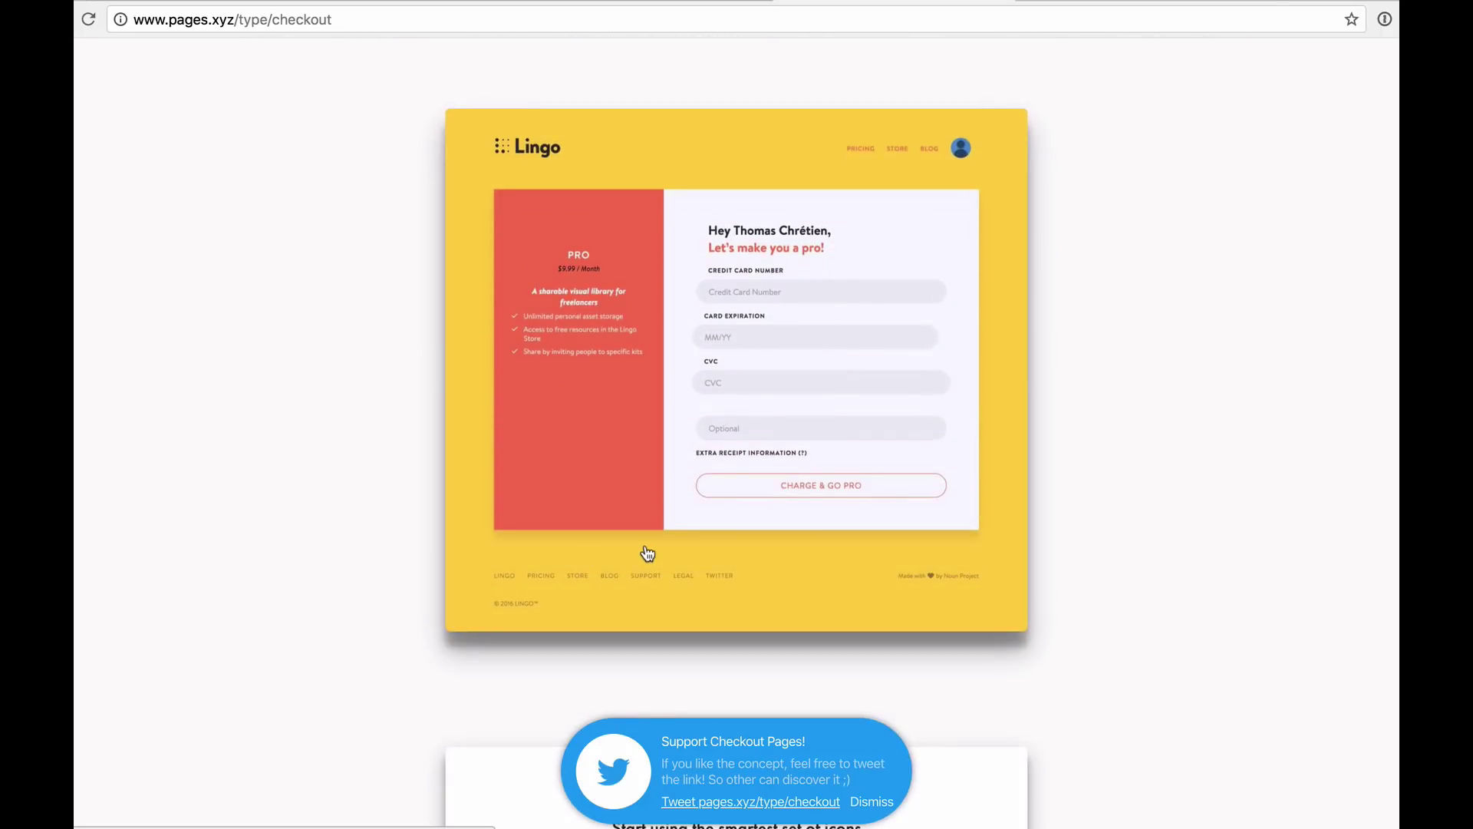
left_click(648, 553)
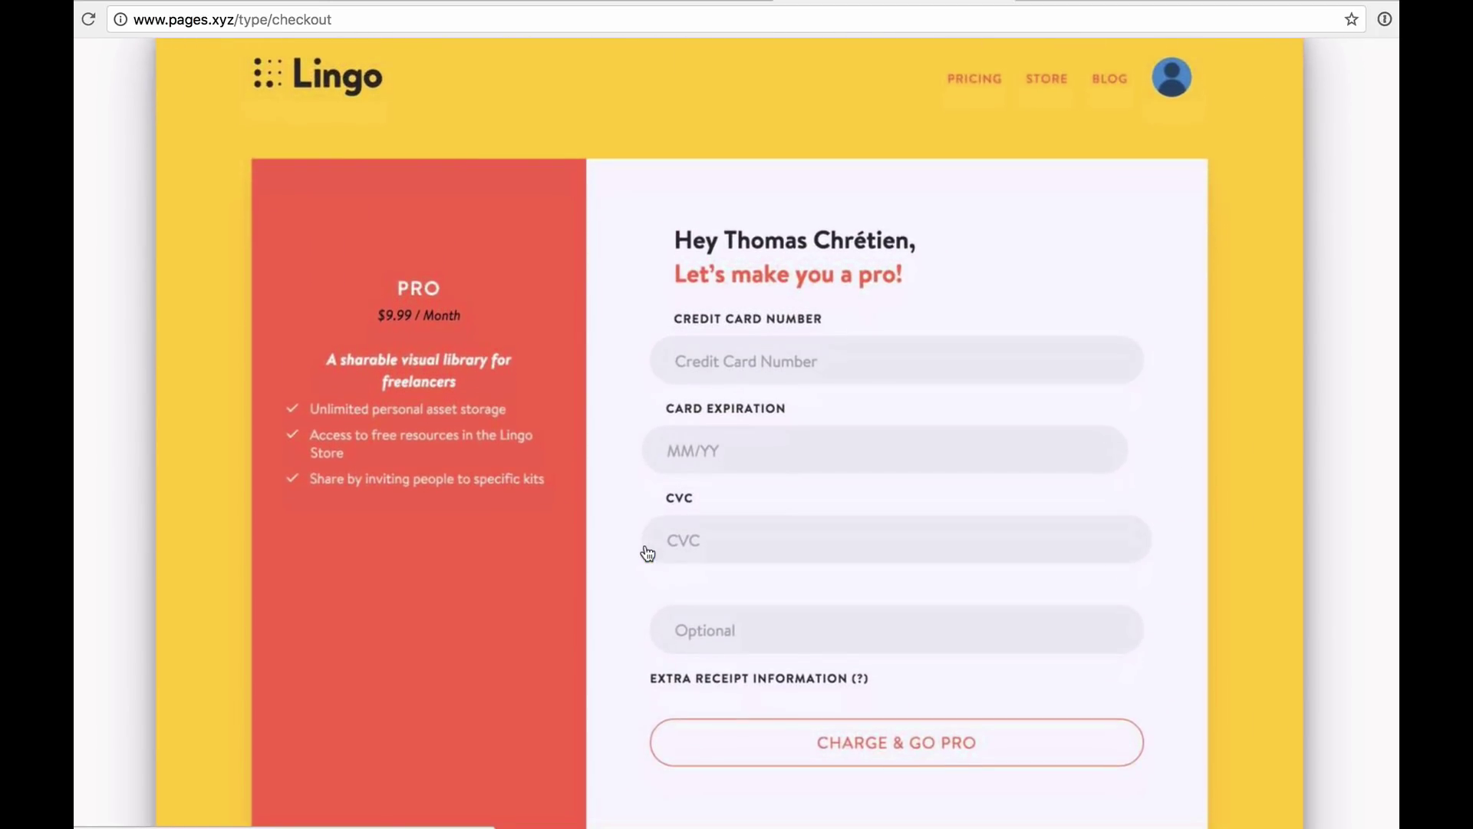
scroll(648, 554, "down", 1)
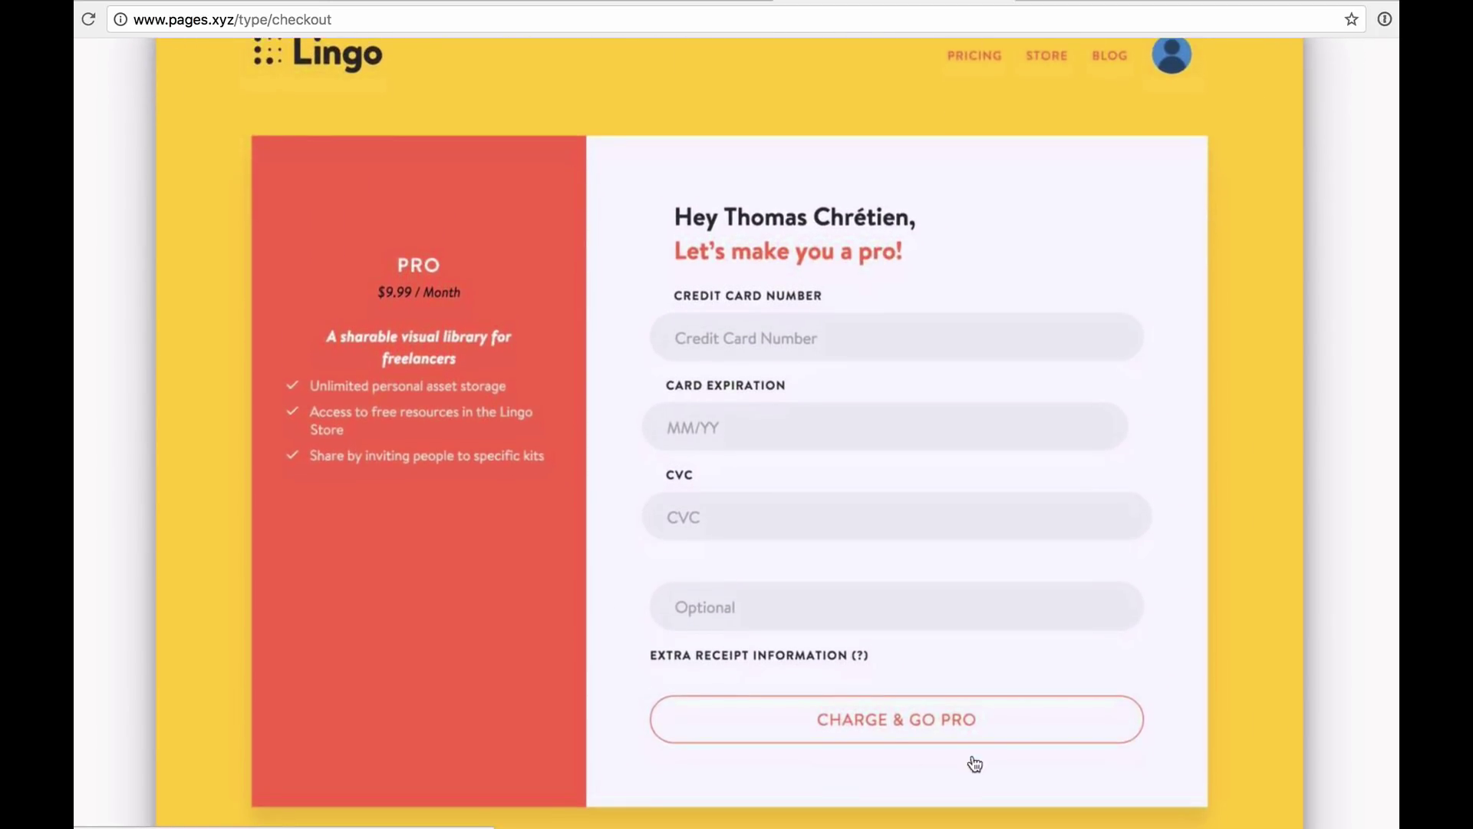
left_click(1070, 638)
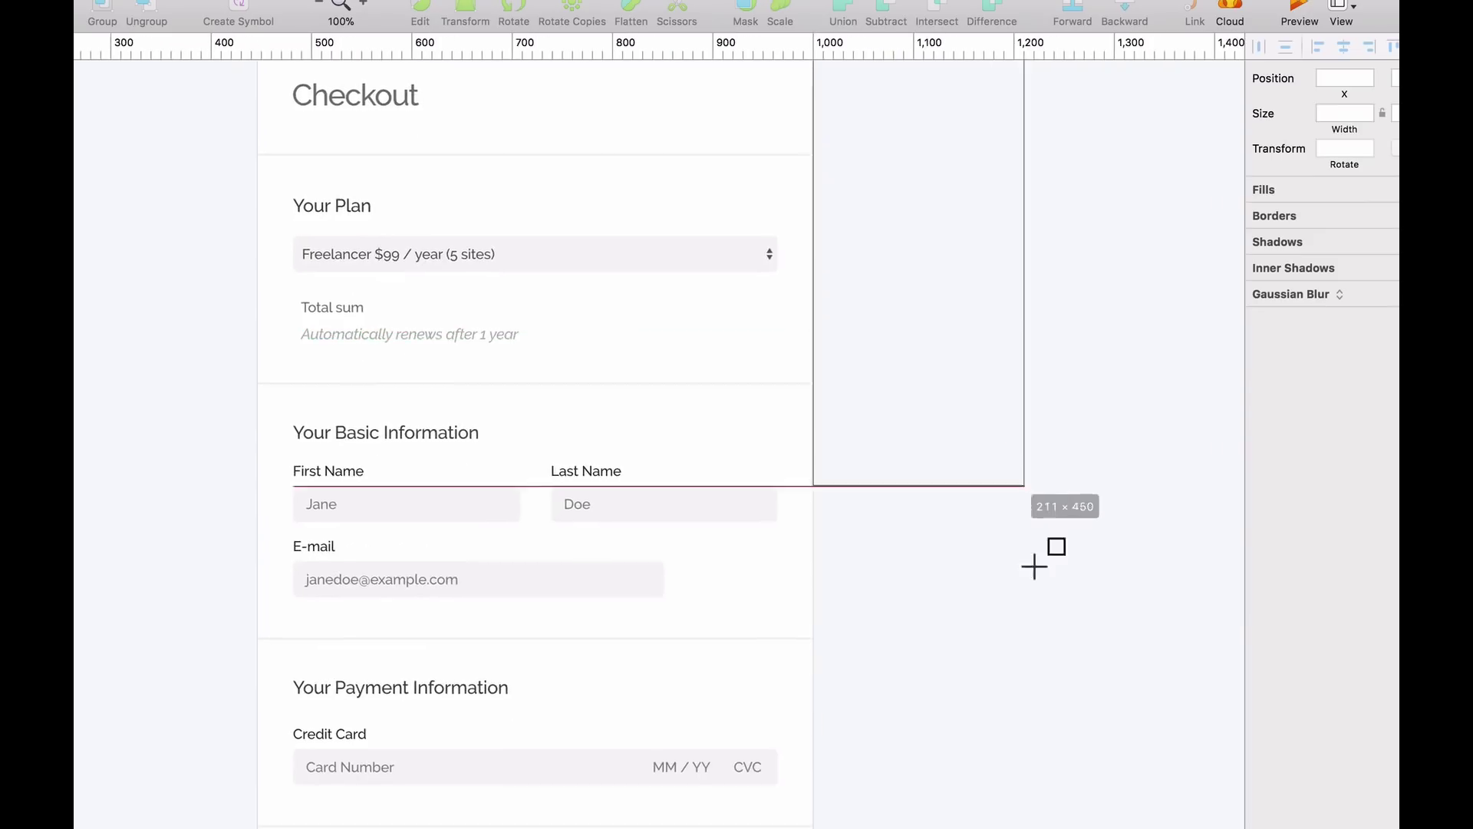
In Sketch, draw a 312 px wide rectangle along the checkout card's right edge and widen the card background to 867 px behind it
scroll(1044, 637, "down", 5)
mouse_move(1041, 567)
left_mouse_down()
mouse_move(1045, 709)
mouse_move(1076, 740)
left_mouse_up()
scroll(1079, 647, "up", 6)
key("shift+super+Right")
key("shift+super+Right")
key("shift+super+Right")
key("shift+super+Right")
key("shift+super+Right")
key("super+shift+Right")
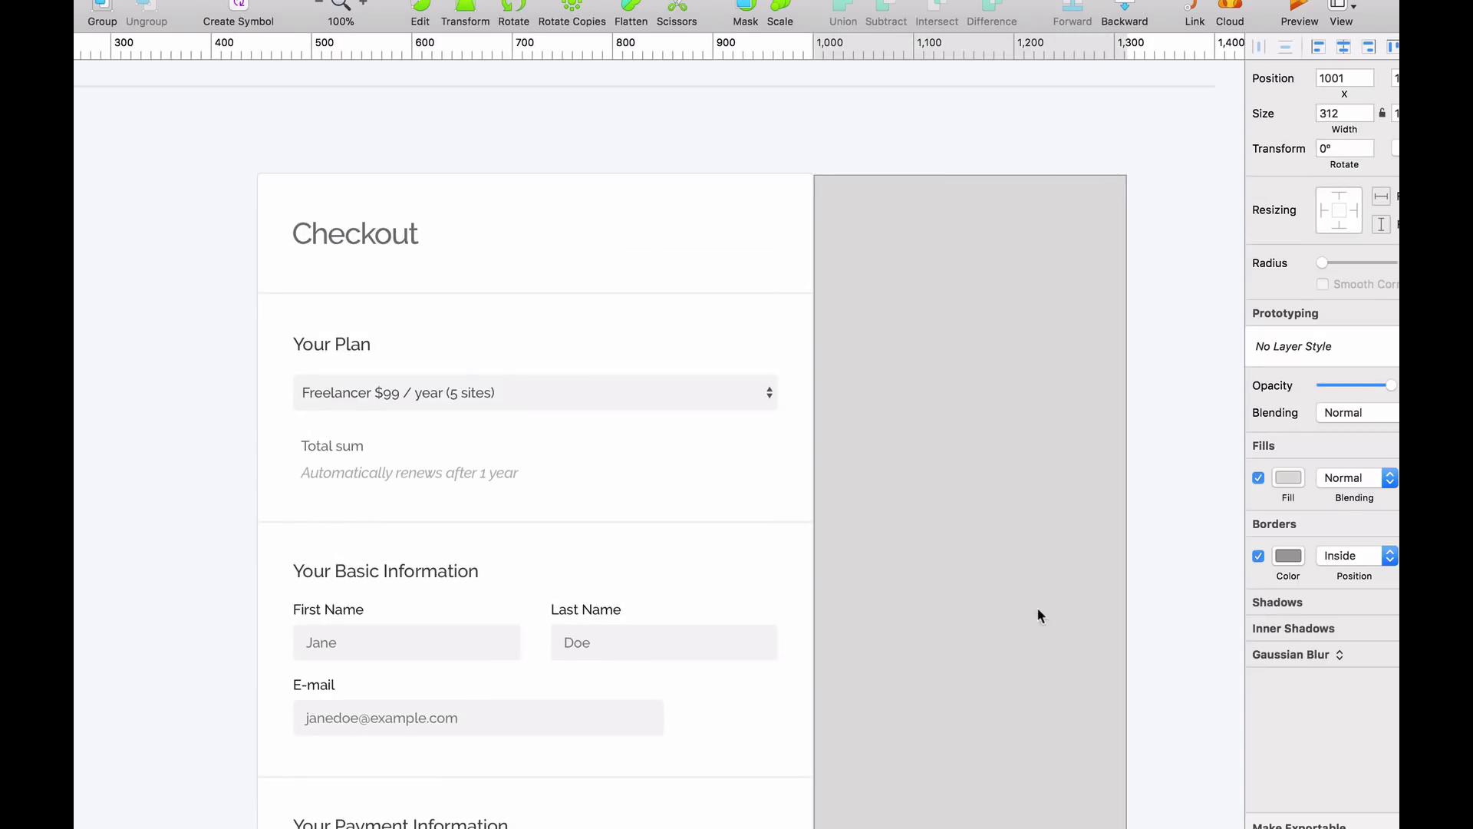
left_click(779, 280)
scroll(819, 606, "down", 3)
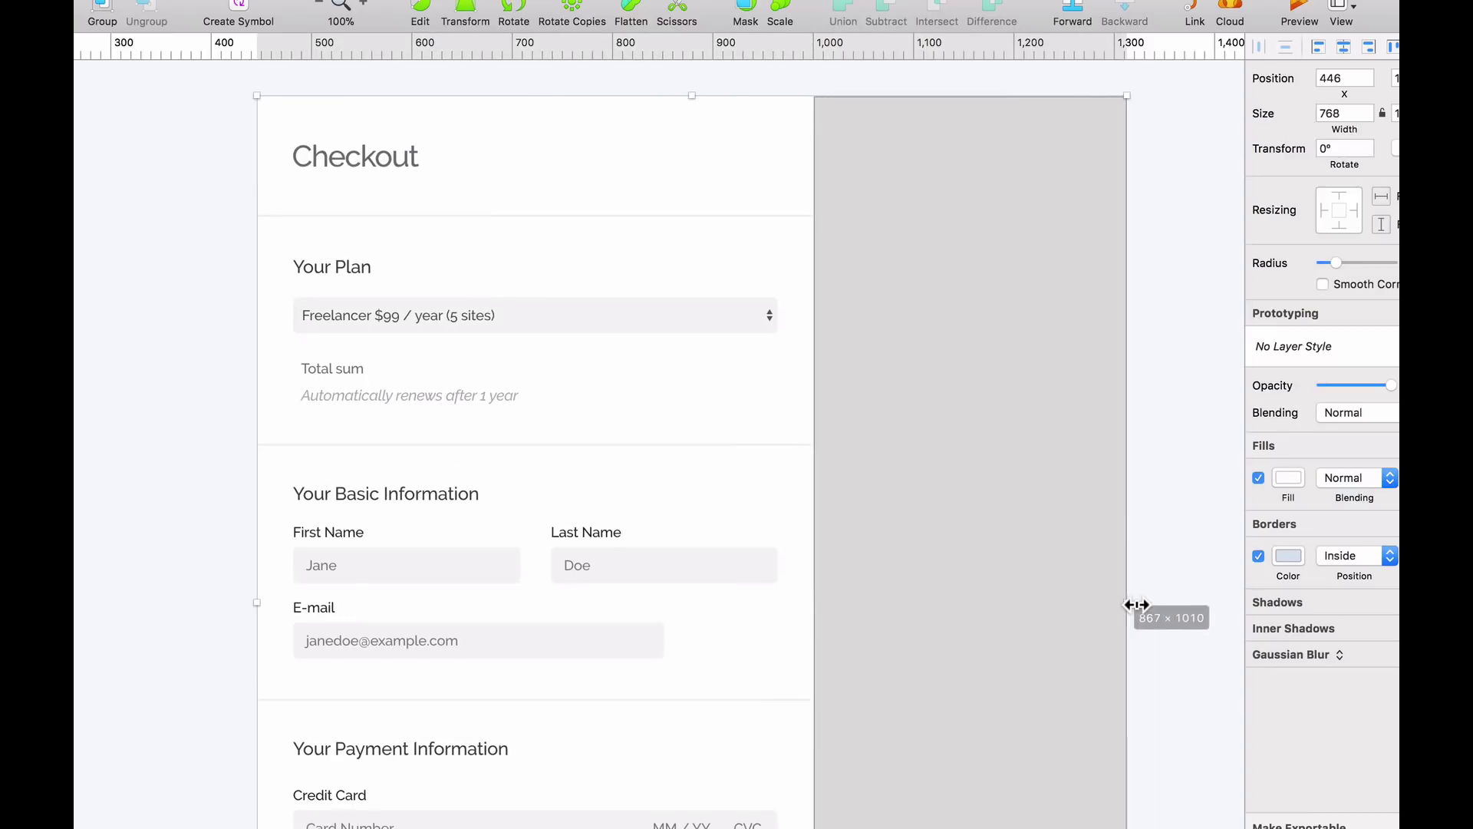
Round the outer corners of the sidebar rectangle to match the checkout card's corners
left_click(1003, 445)
scroll(1003, 446, "down", 7)
scroll(1003, 445, "up", 4)
scroll(1002, 440, "up", 6)
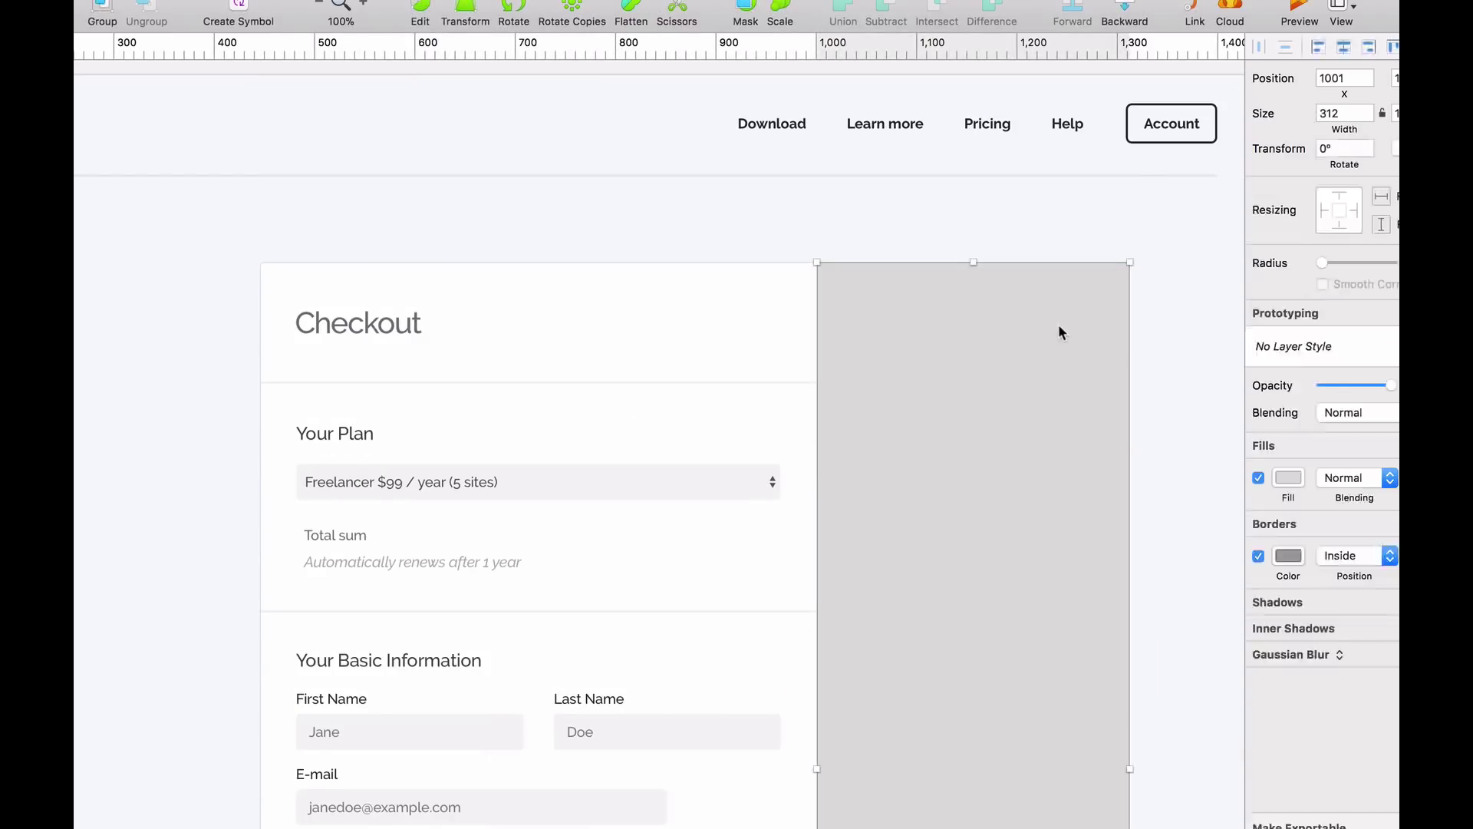
double_click(1057, 324)
scroll(1168, 628, "down", 7)
left_click(1122, 765)
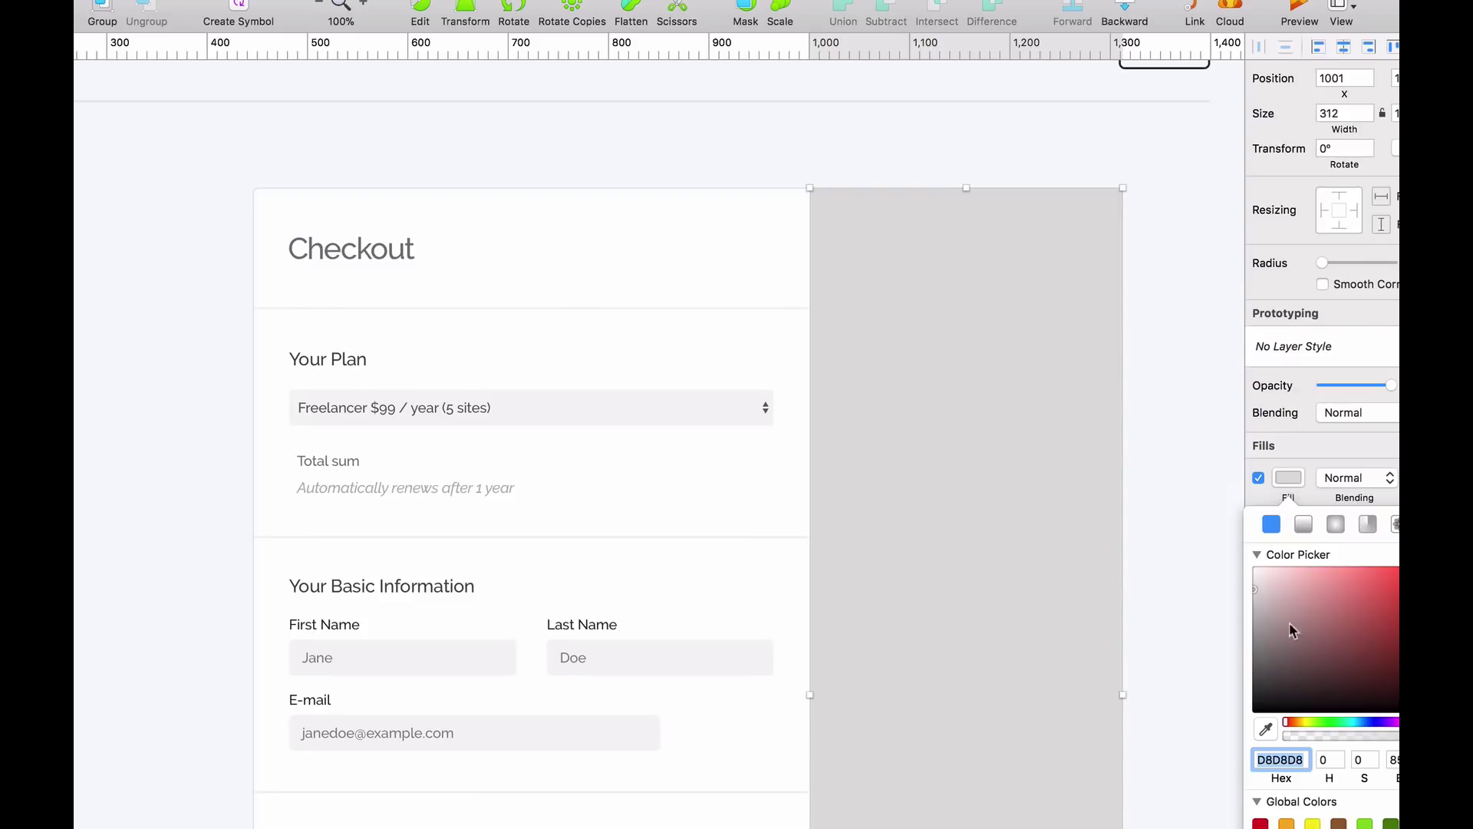
Set the sidebar rectangle's fill to the WP Pusher blue #548BC5 and remove its border
type("#5488C3")
left_click(1154, 417)
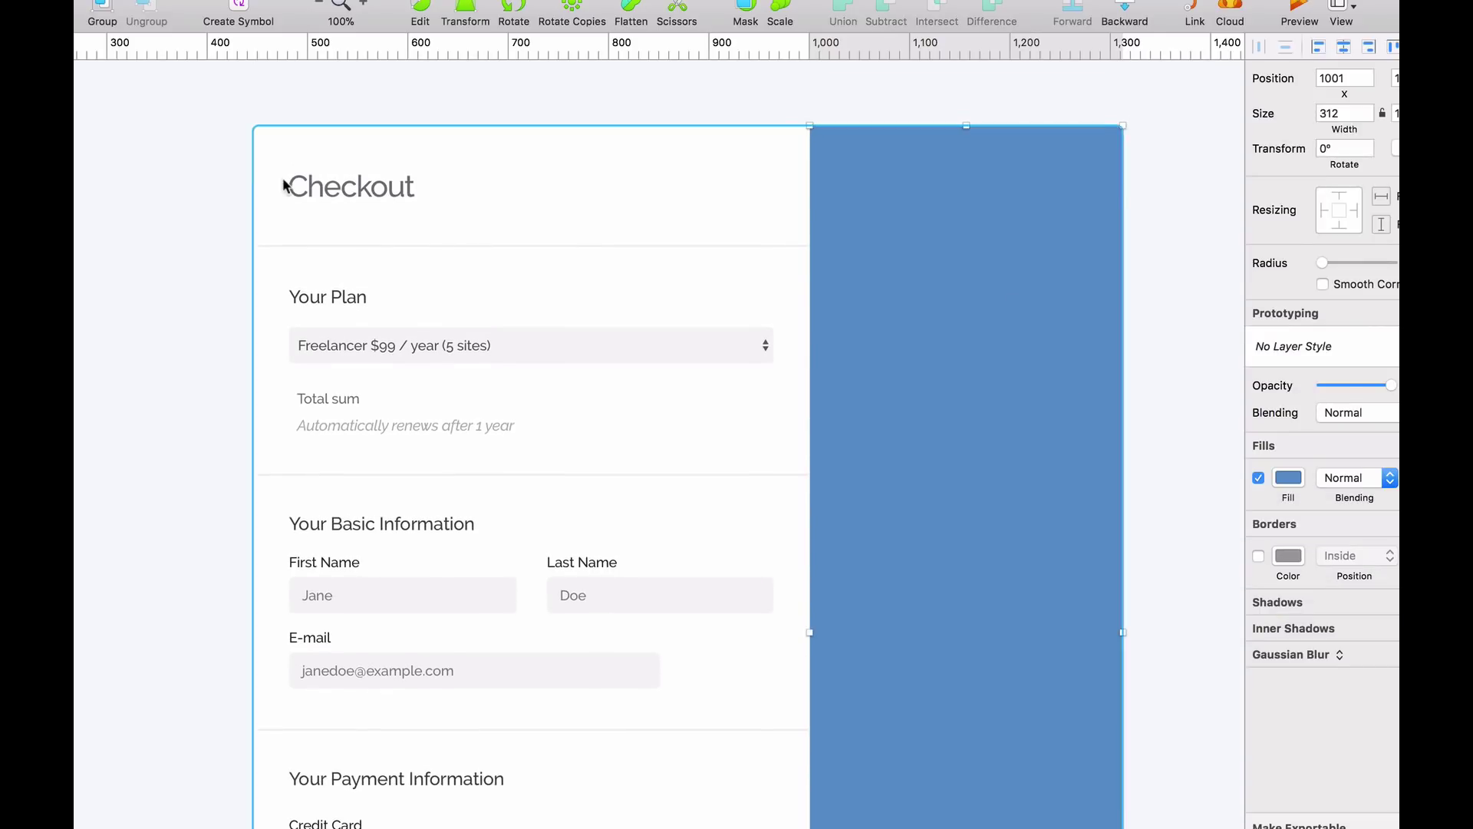
left_click_drag(230, 108, 579, 394)
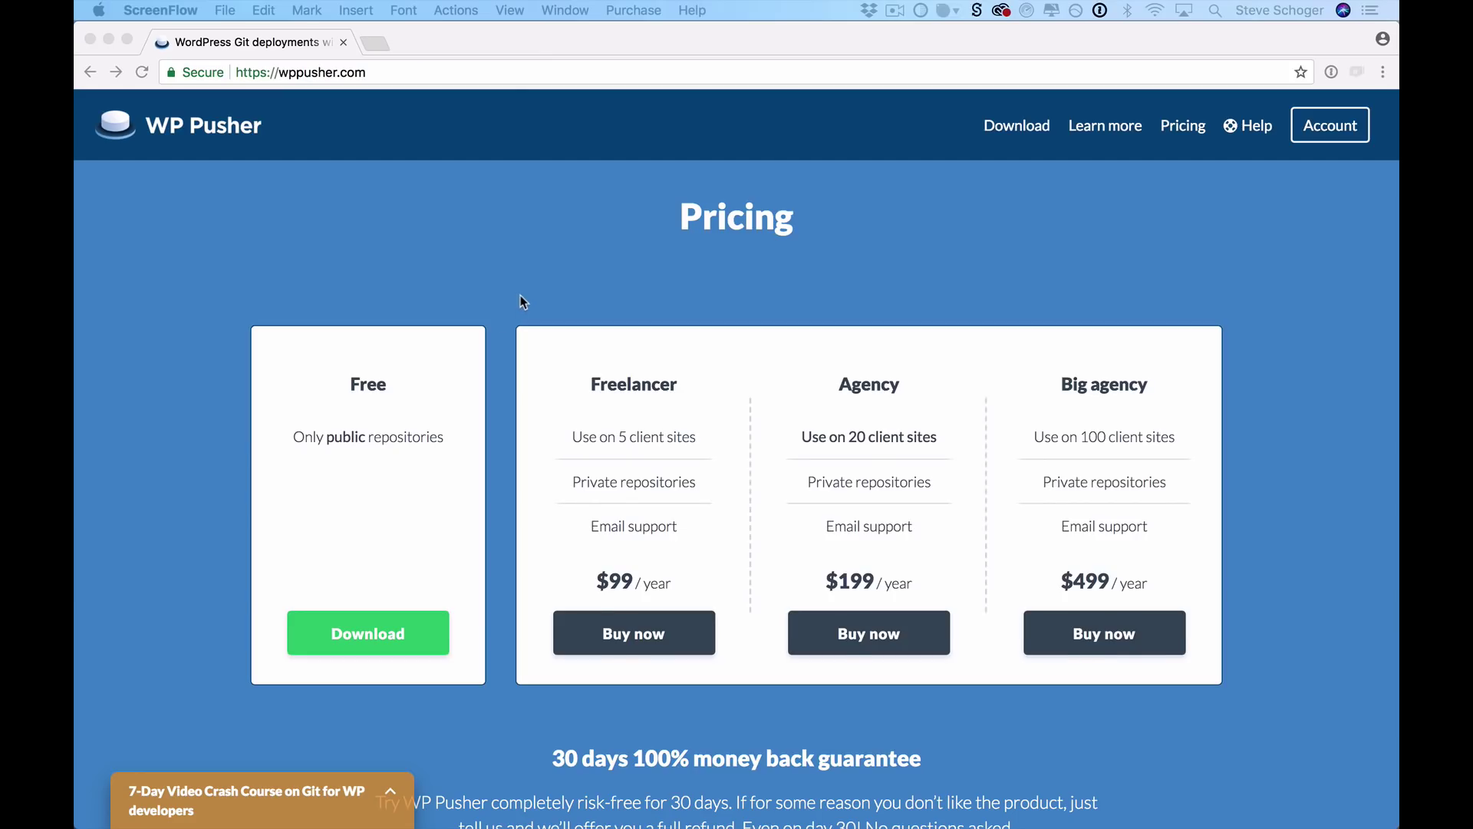
Check the plans in the WP Pusher pricing section and, in Sketch, add a bold white 20 px "Freelancer" heading near the blue sidebar's upper edge
scroll(520, 298, "down", 1)
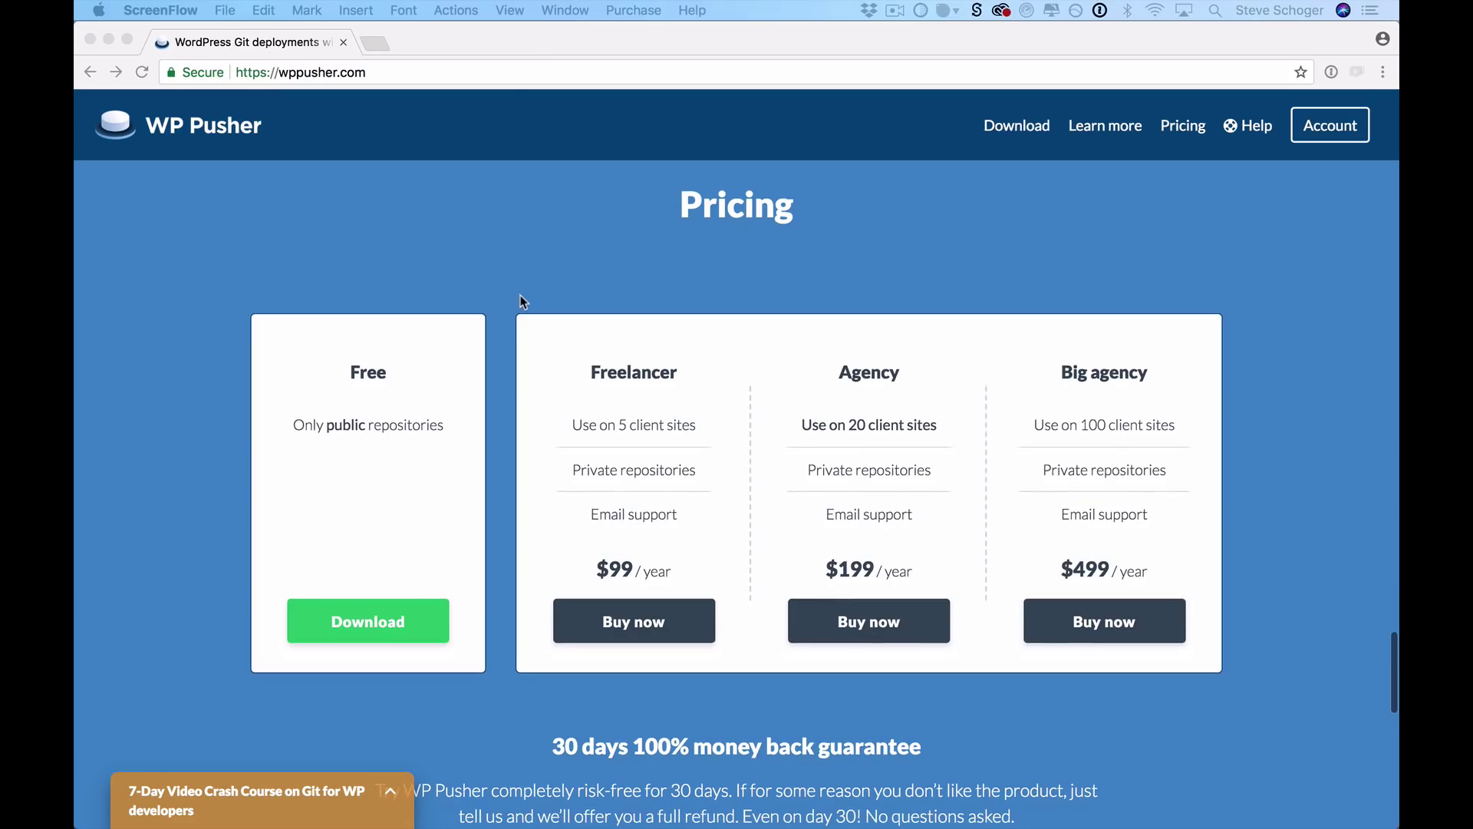
type("elancer")
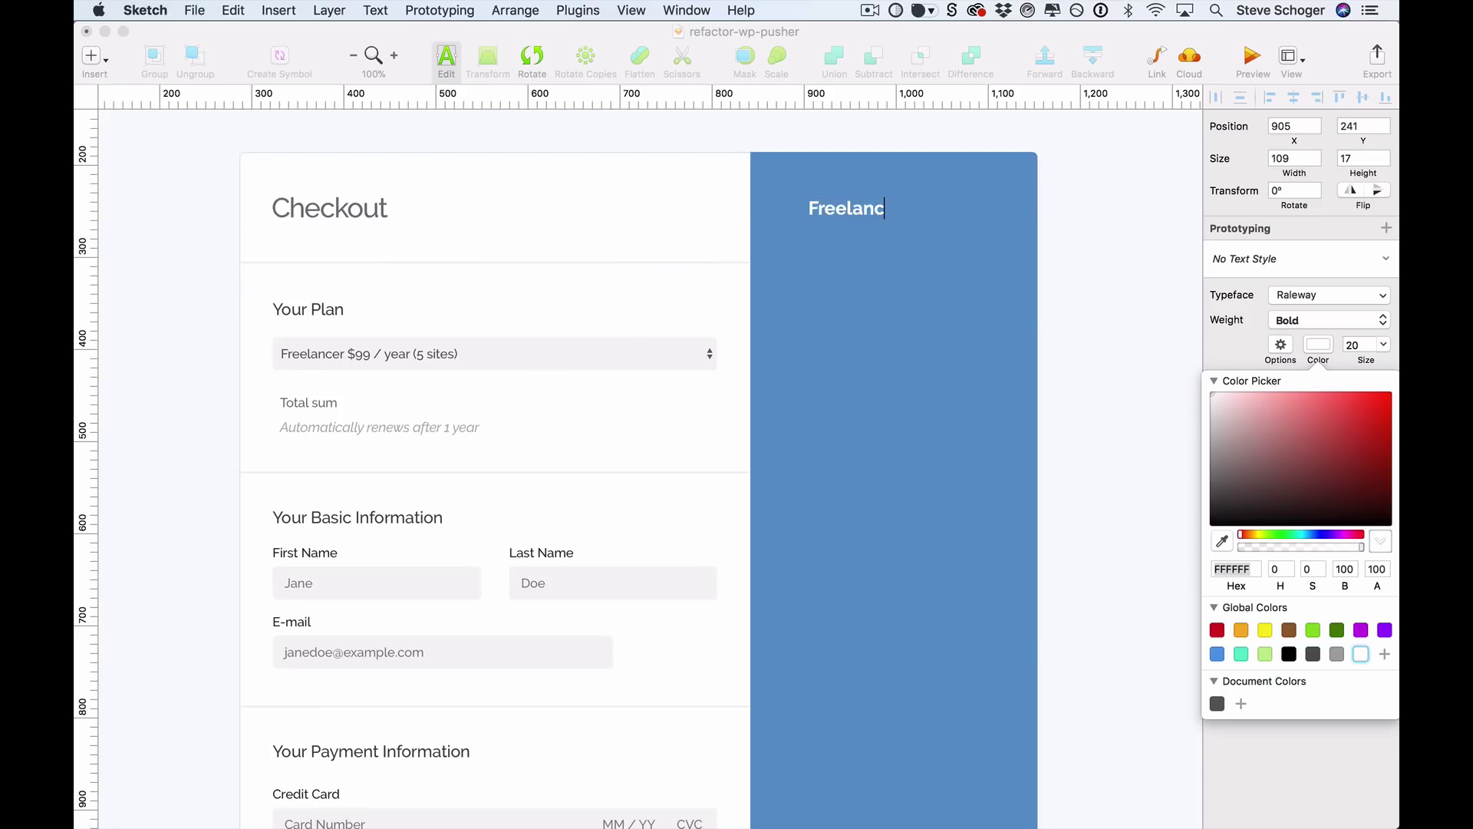
left_click(1072, 245)
Duplicate the Freelancer heading just below itself, set the copy's size to 30, and change its text to "$99 / year"
left_click_drag(875, 210, 860, 249)
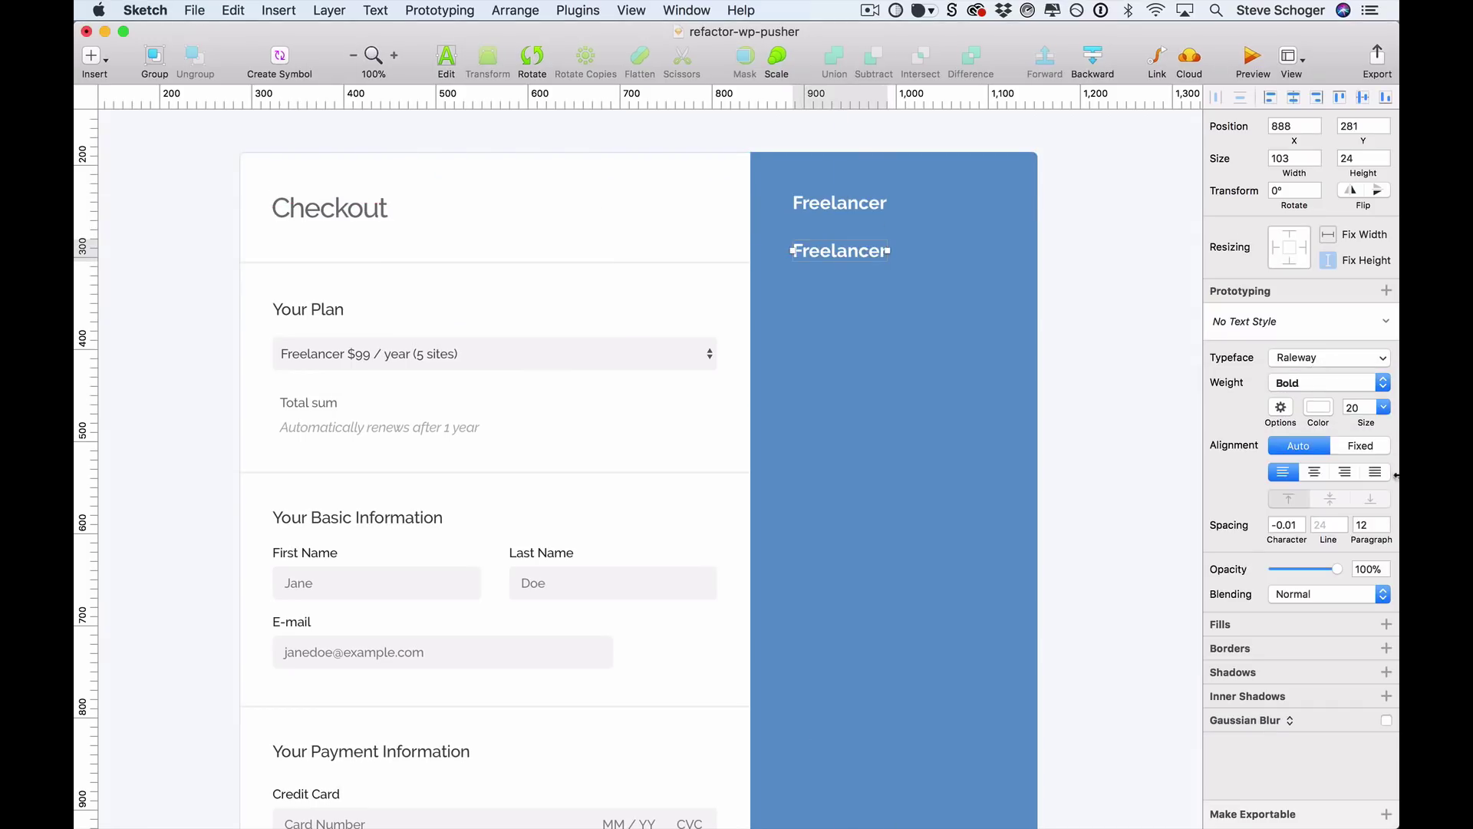
left_click(1364, 405)
type("30")
key("Return")
key("Return")
type("$99")
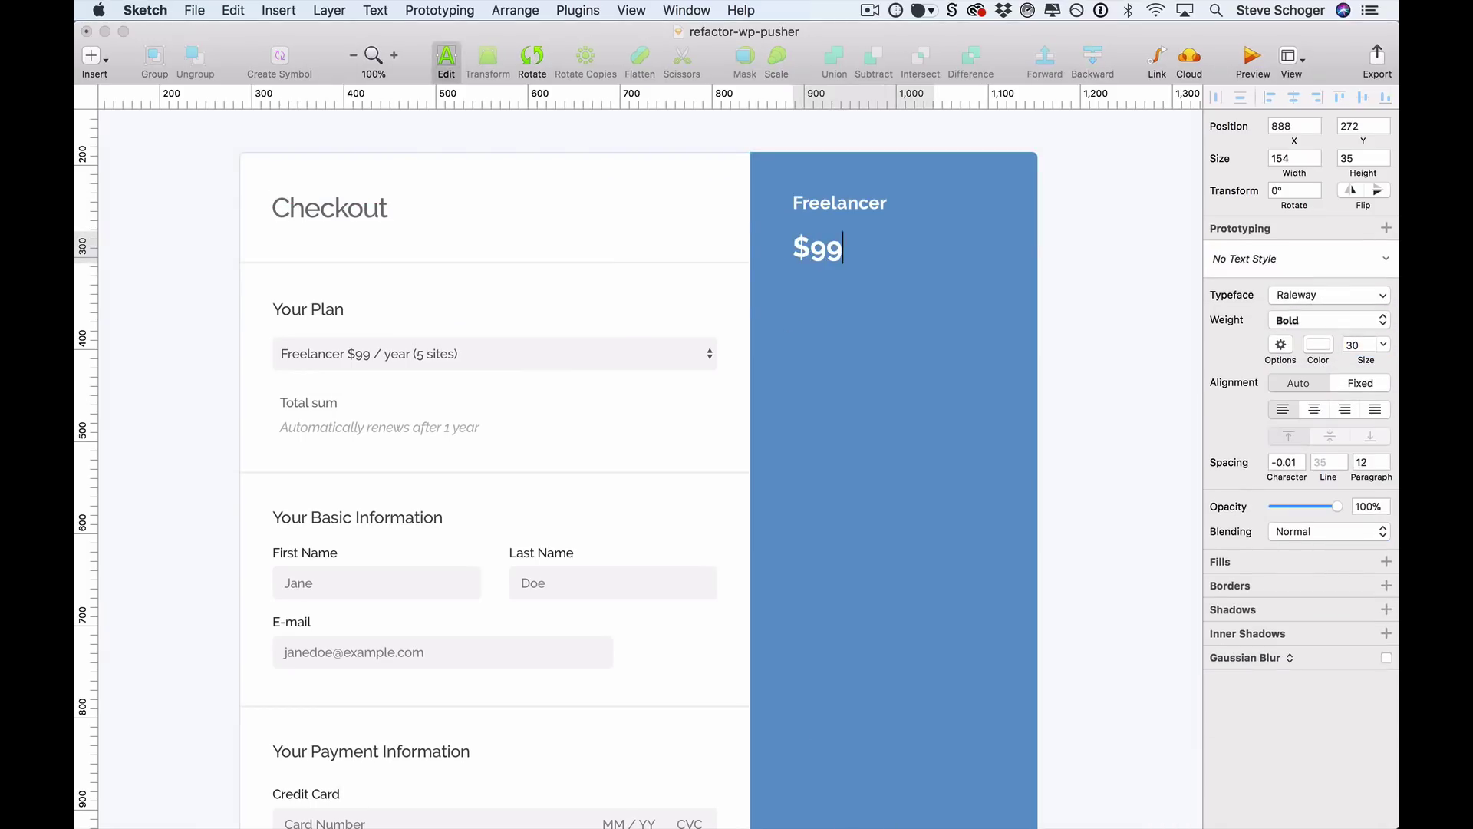
type(" / year")
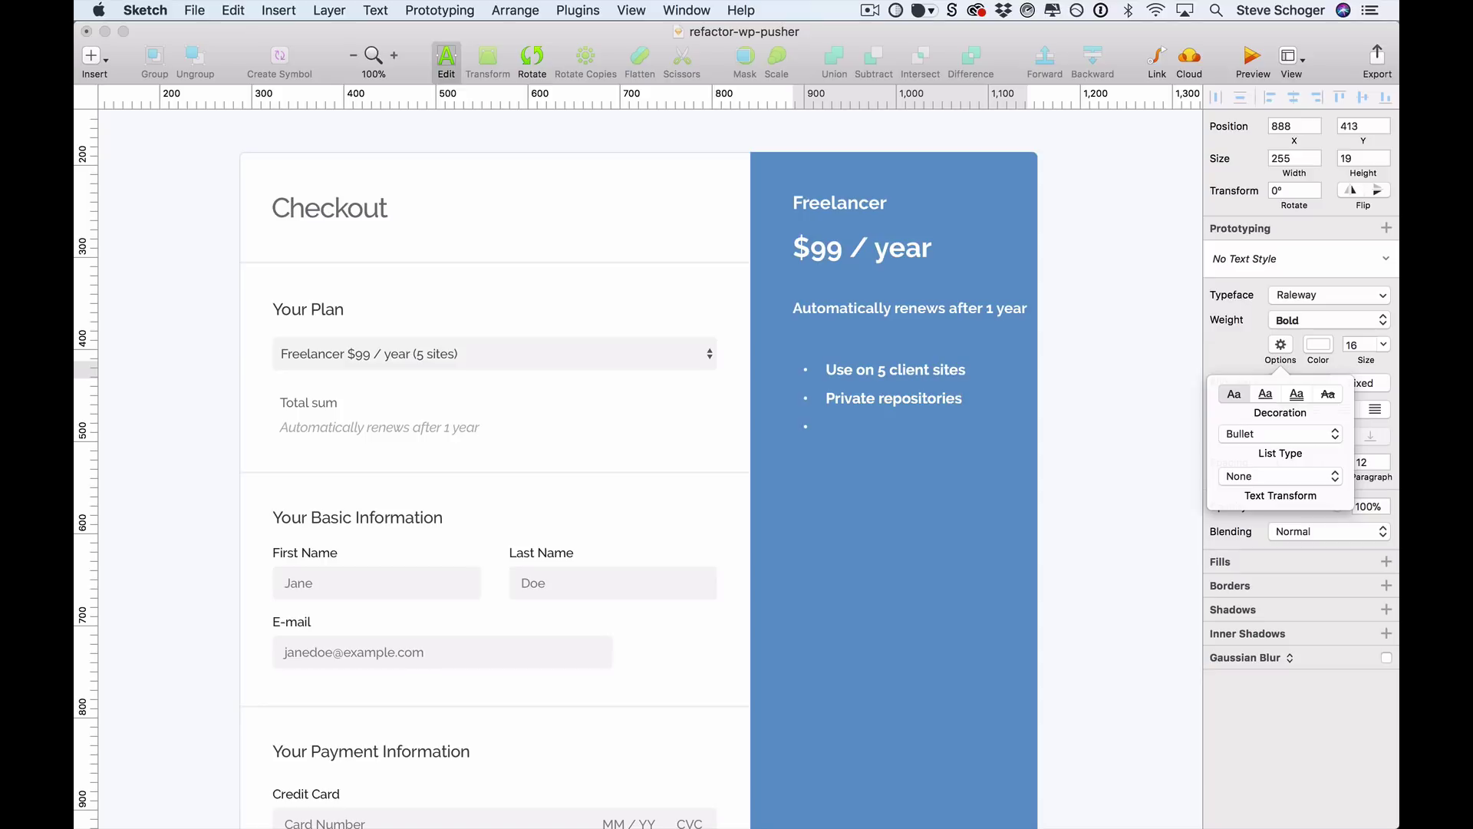
Finish the sidebar's bulleted feature list ending with "Email support" and set its weight to Regular
key("Escape")
key("Escape")
left_click(1318, 386)
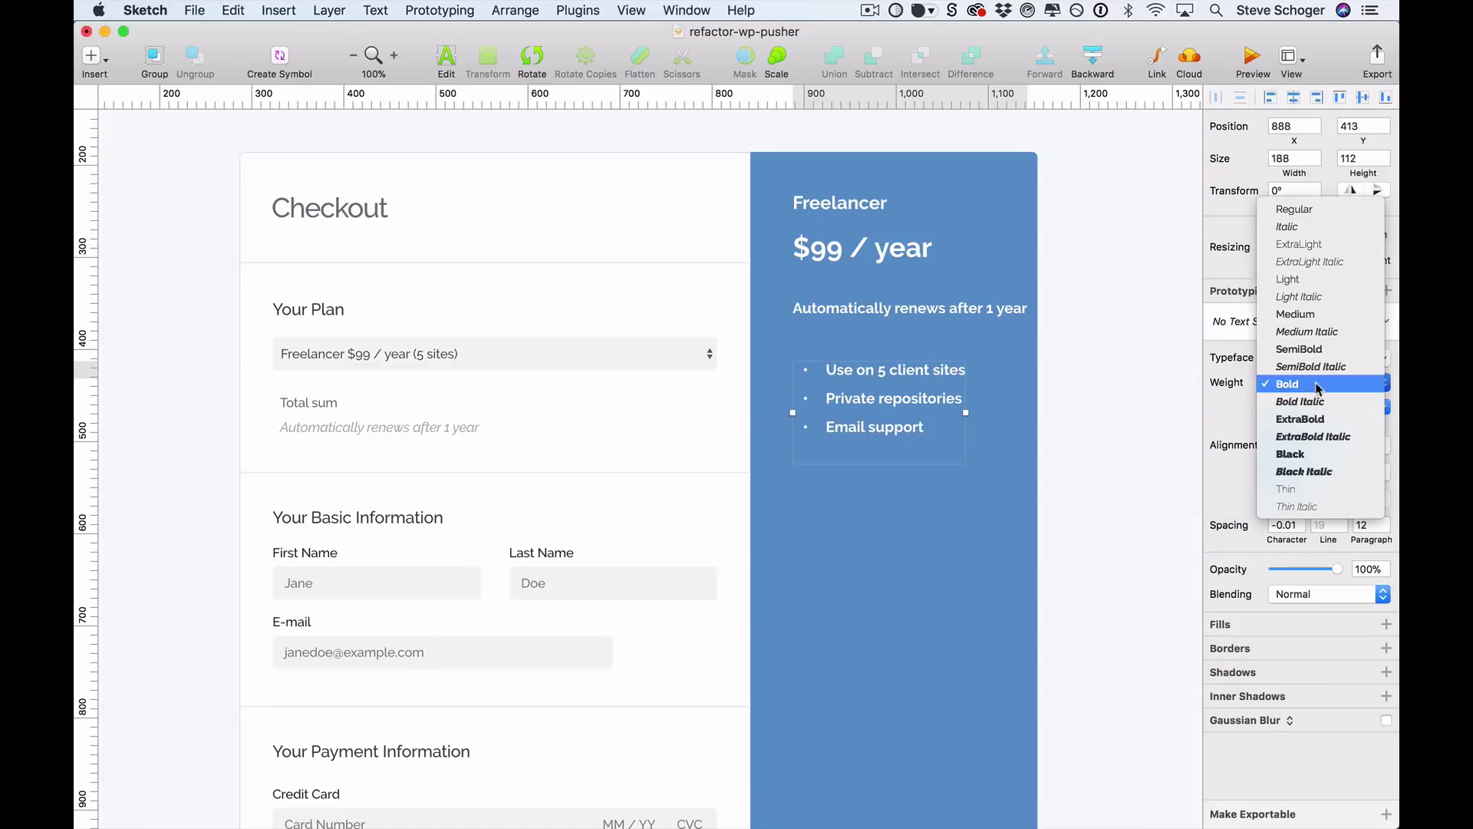
left_click(1311, 210)
left_click(1119, 426)
Add a text below the feature list reading "Need 20 client sites? Switch to the Agency plan." on two lines
left_click(888, 396)
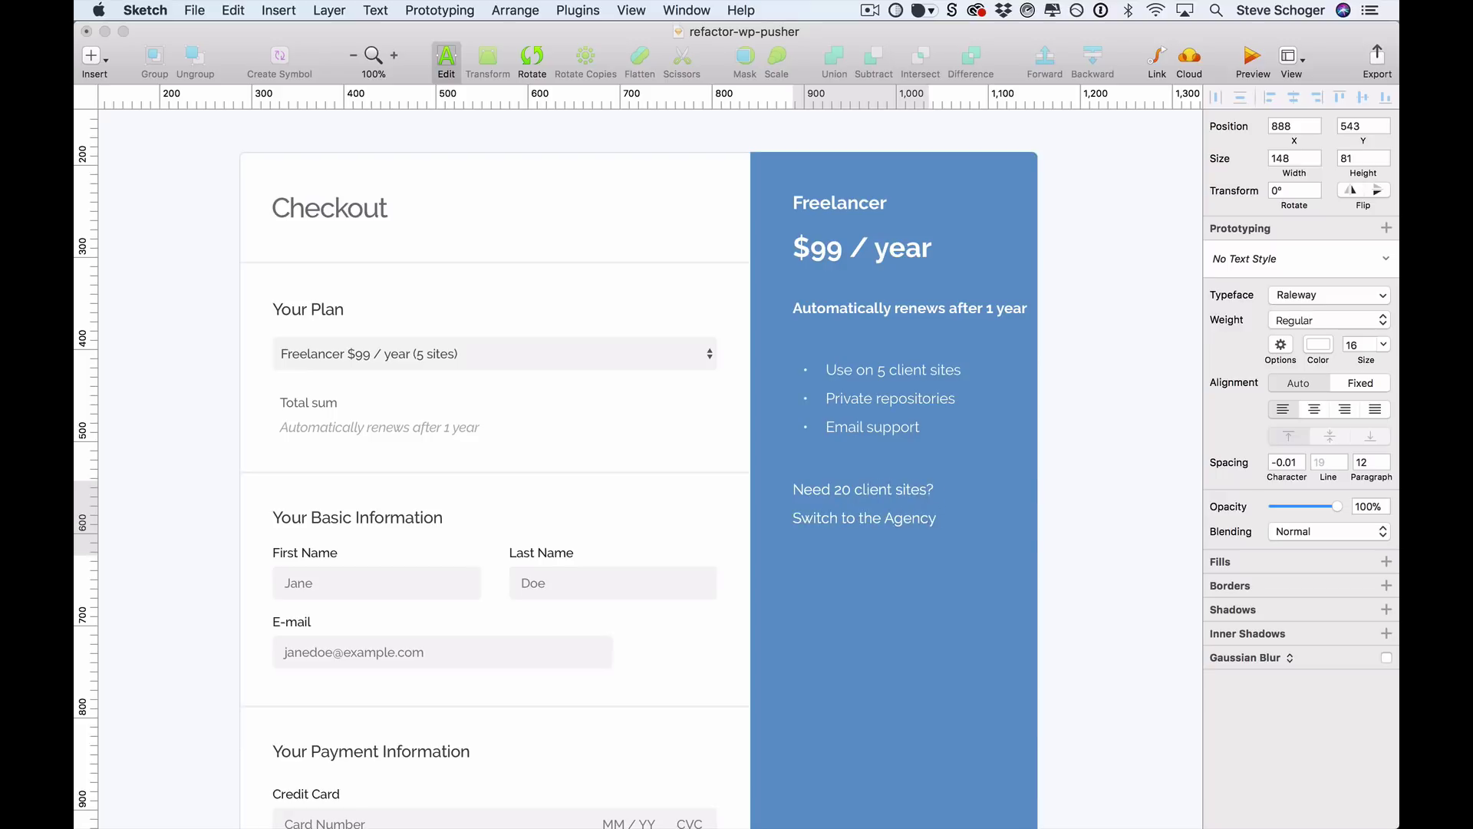
type(".")
key("Escape")
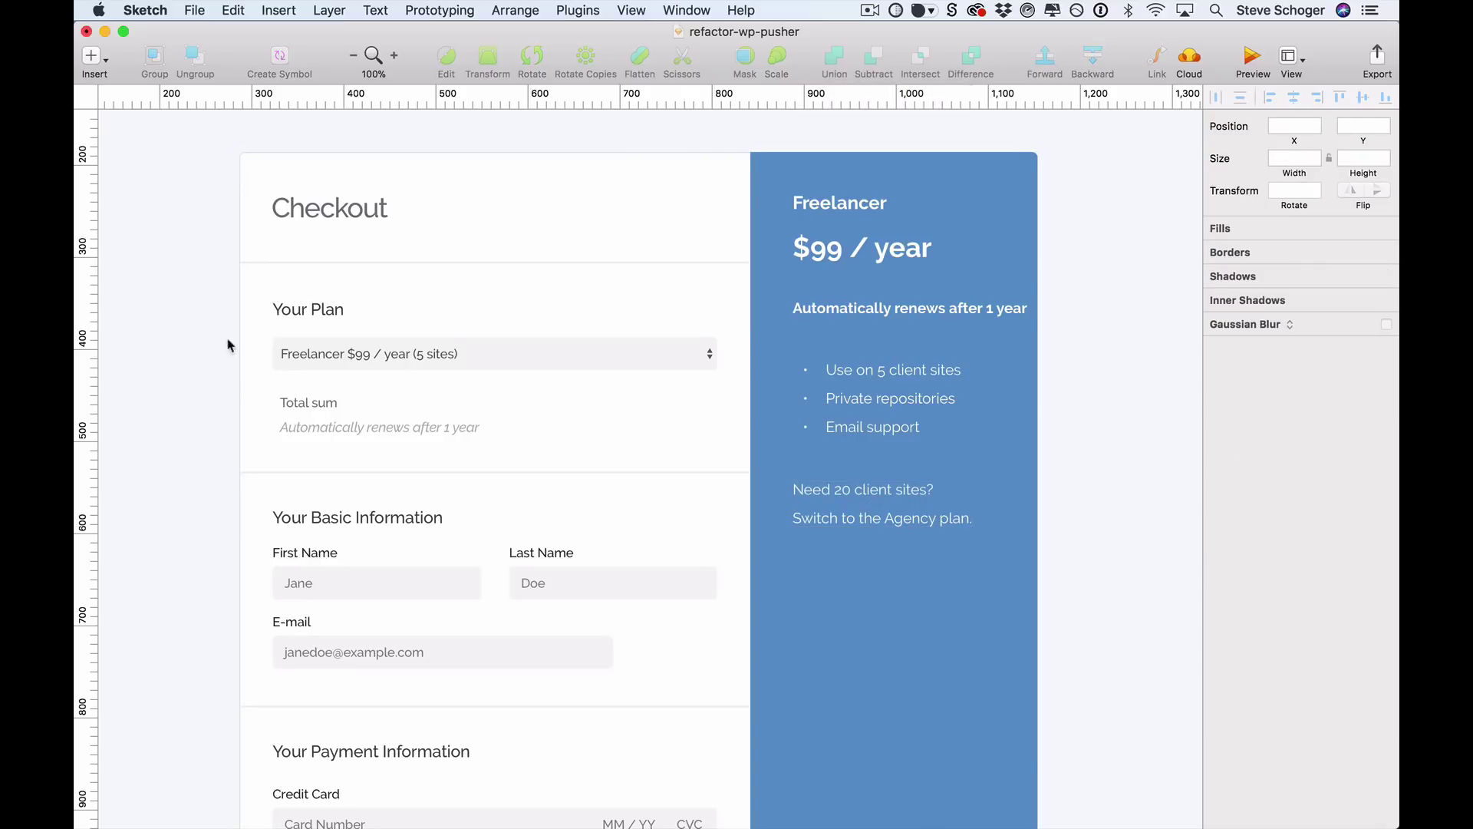
Delete the Your Plan section from the checkout form and move the remaining form sections up to close the gap
left_click_drag(192, 279, 723, 436)
left_click(253, 429, "shift")
key("BackSpace")
scroll(255, 434, "down", 5)
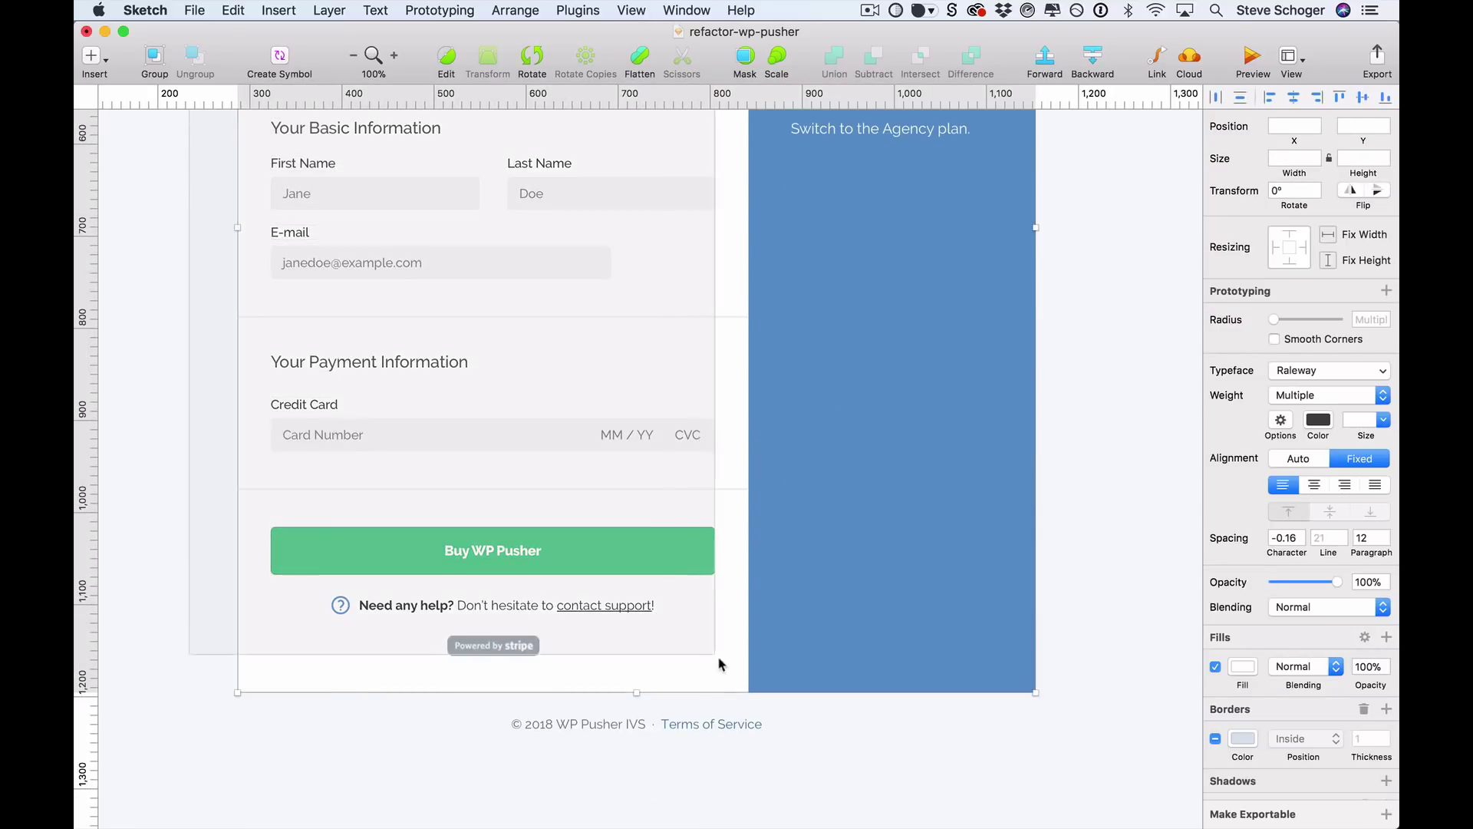
scroll(257, 651, "up", 7)
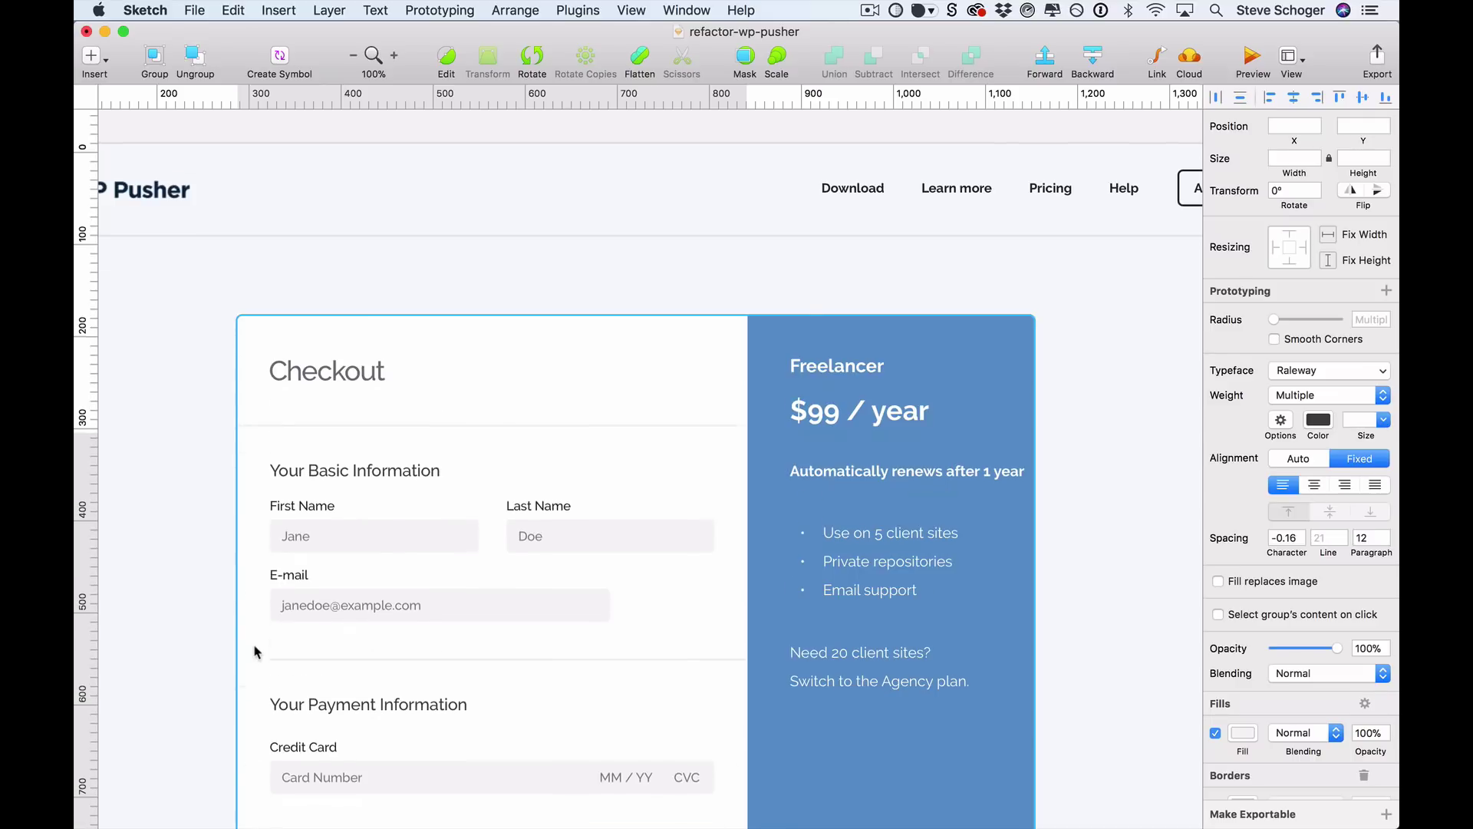
Shorten the card background and the blue sidebar together to a height of 795 px
scroll(253, 649, "down", 10)
left_click(800, 724)
left_click_drag(636, 796, 645, 598)
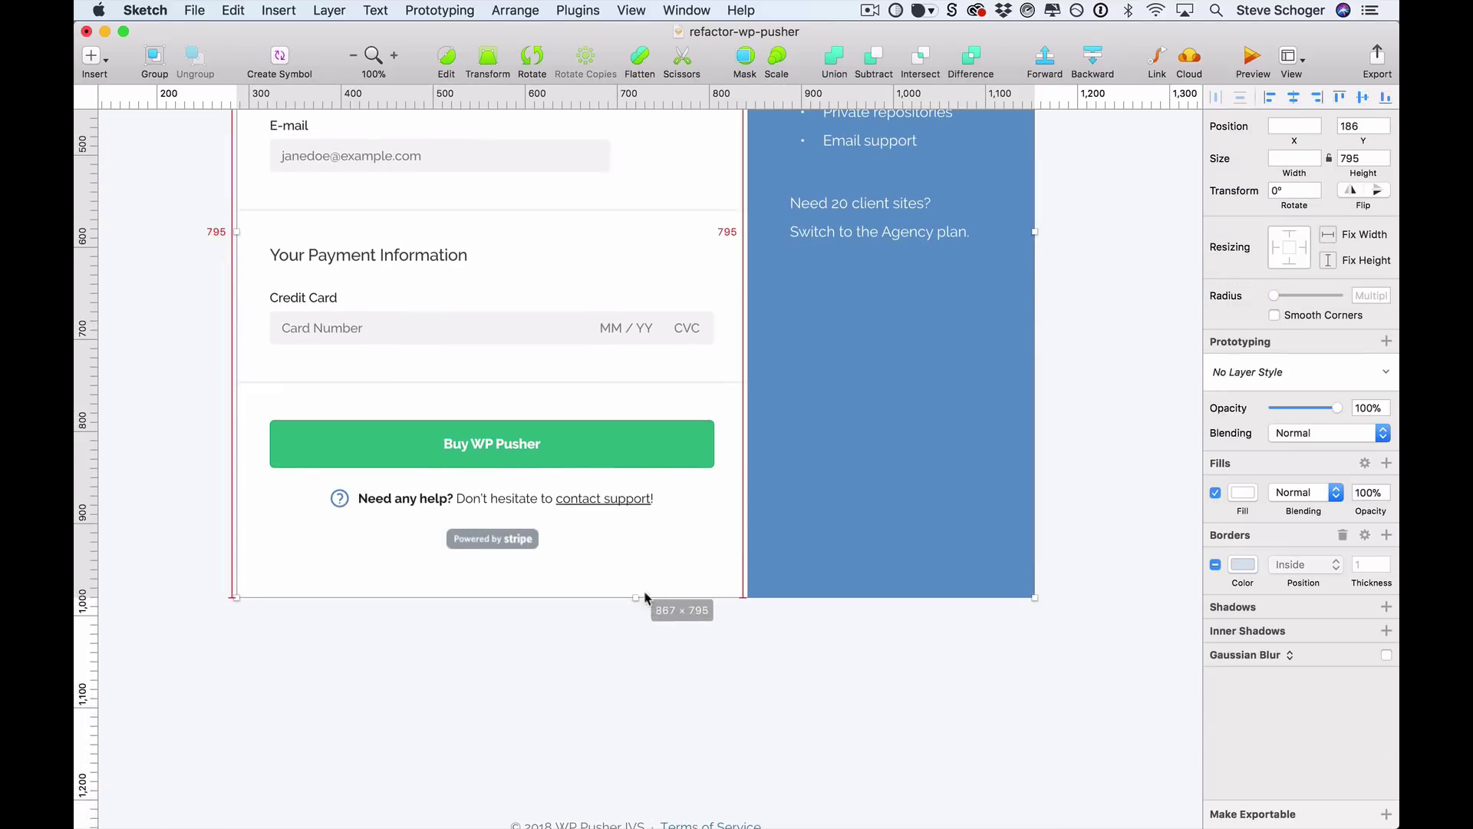
left_click(1099, 429)
scroll(1099, 414, "up", 5)
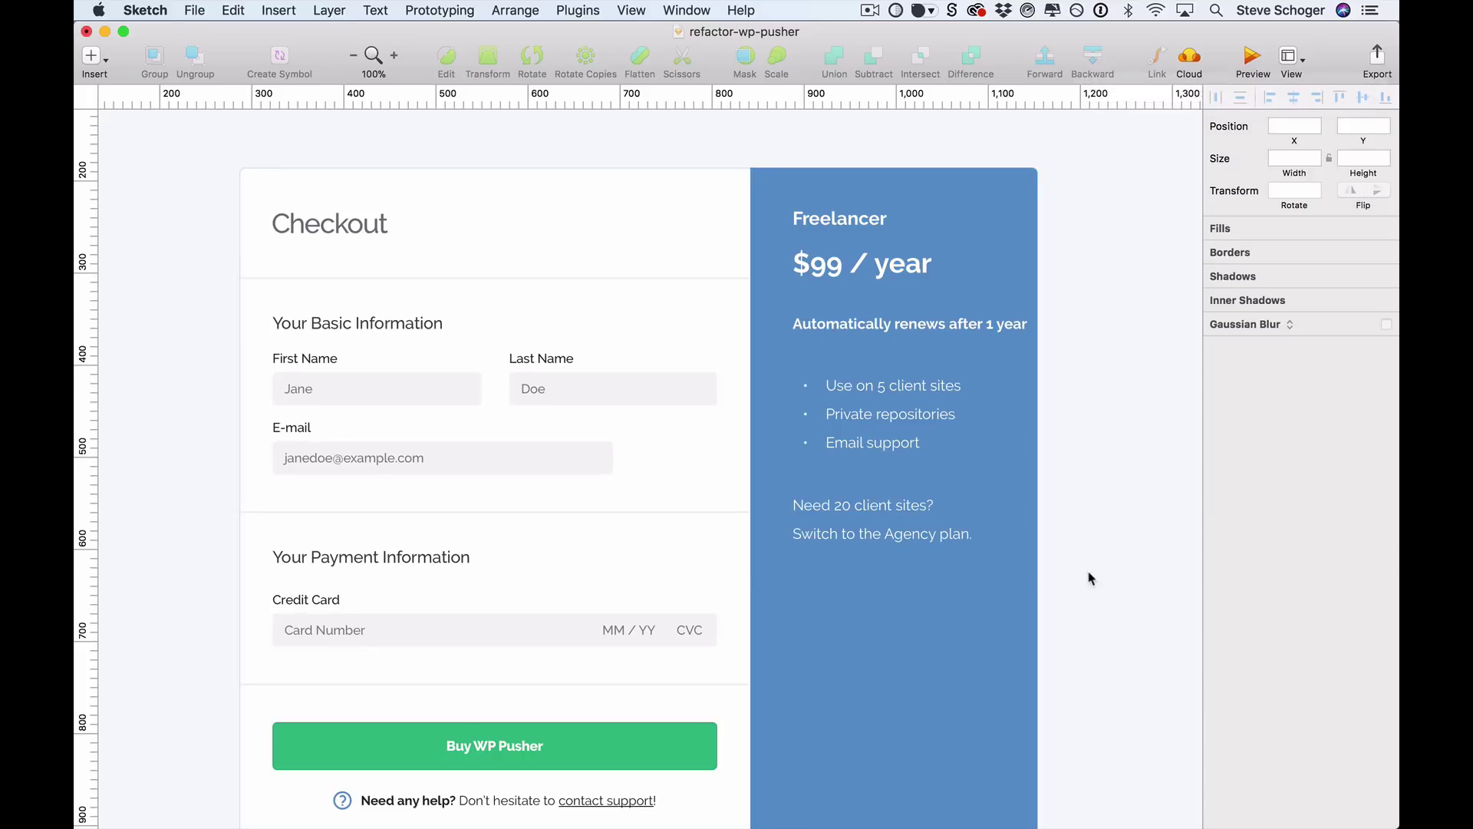
Move the renewal note, feature list and Agency prompt down 40 px to give the price more room
left_click_drag(1089, 576, 794, 322)
left_click(1020, 298, "shift")
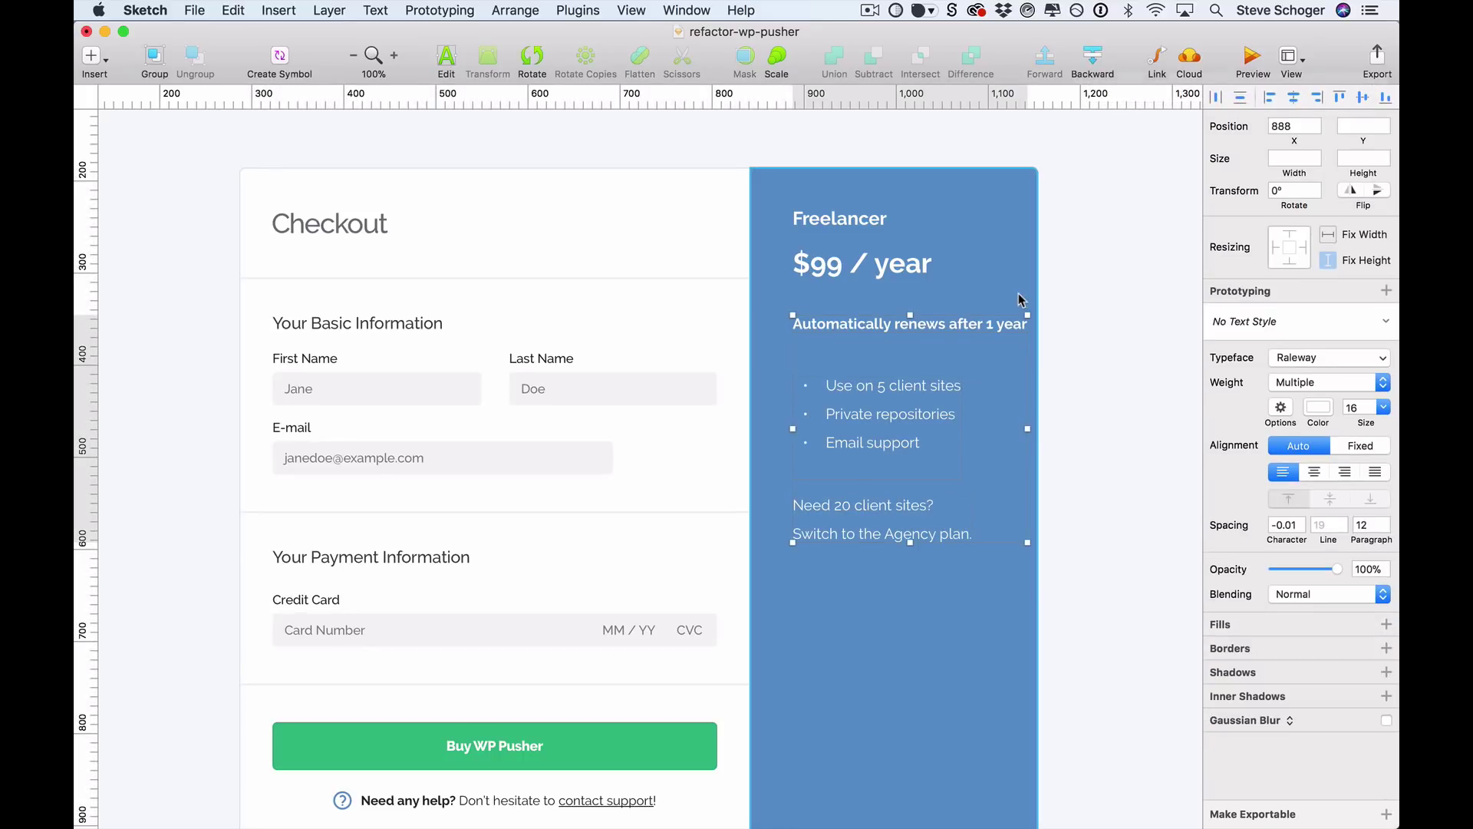
key("shift+Down")
key("shift+Down")
key("shift+Down")
key("shift+Down")
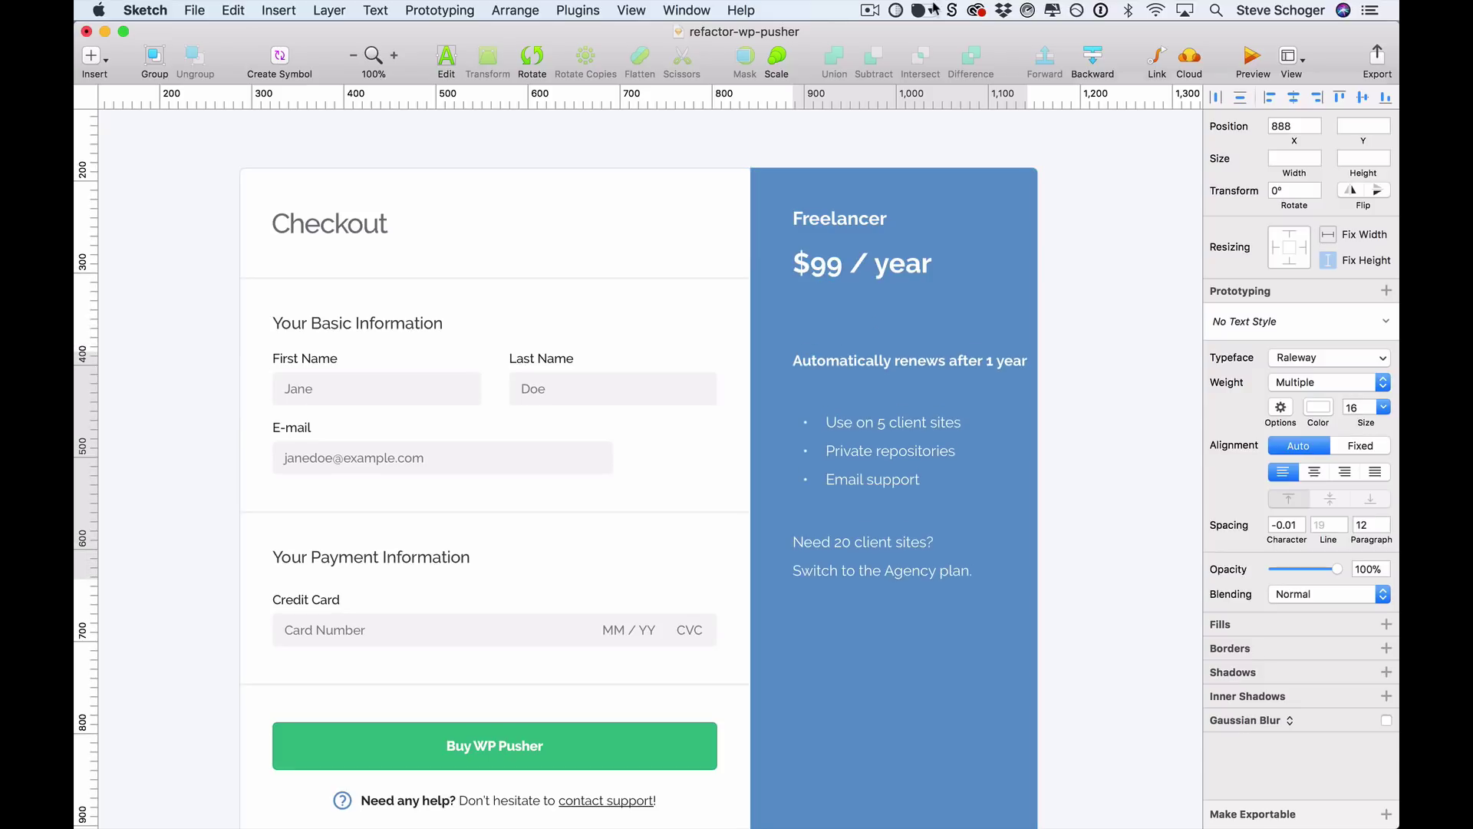
Remove the dollar sign from the sidebar's price text
double_click(836, 266)
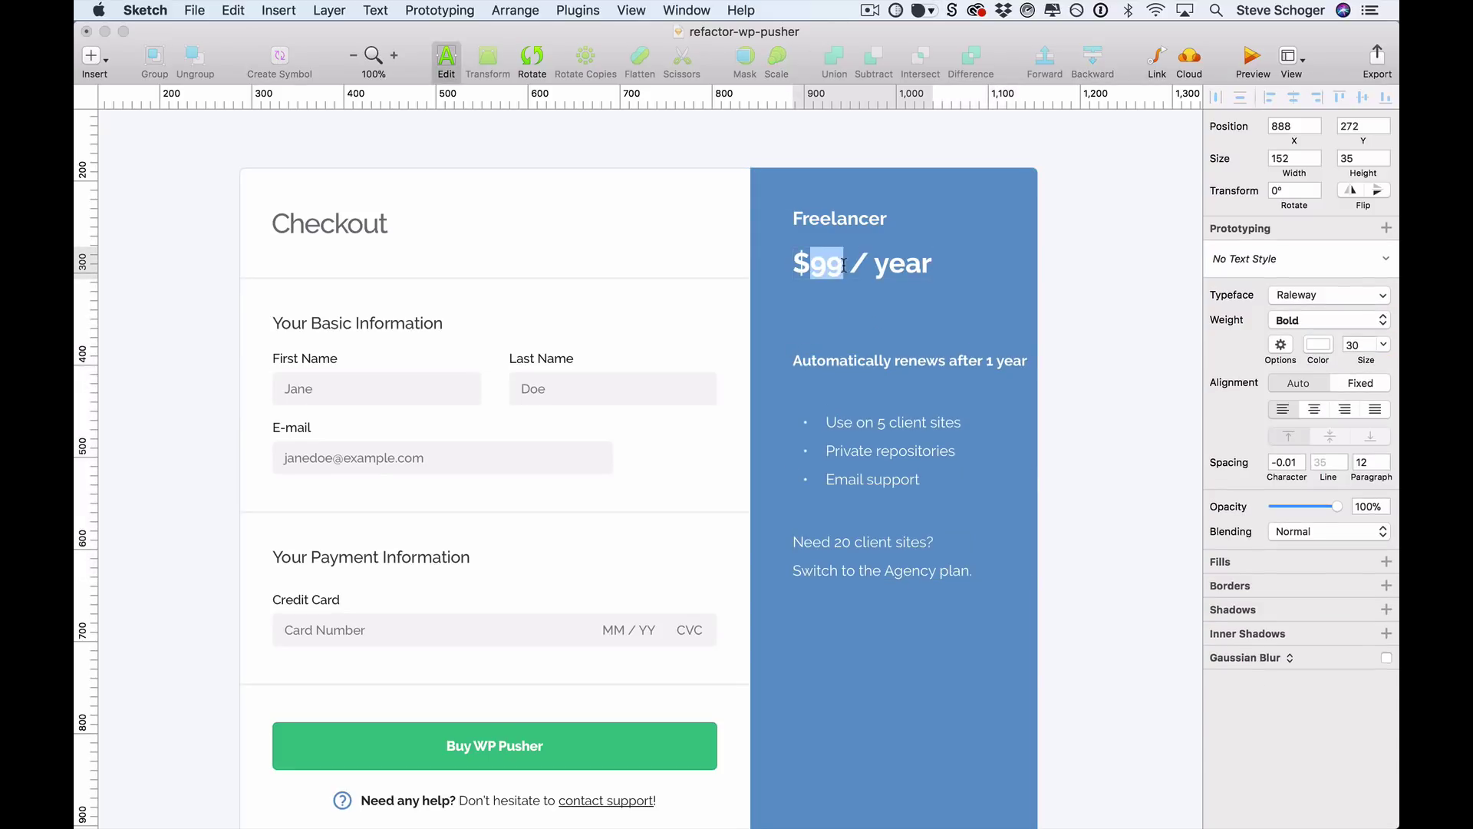
left_click_drag(811, 266, 785, 268)
left_click(1369, 346)
key("Down")
key("Down")
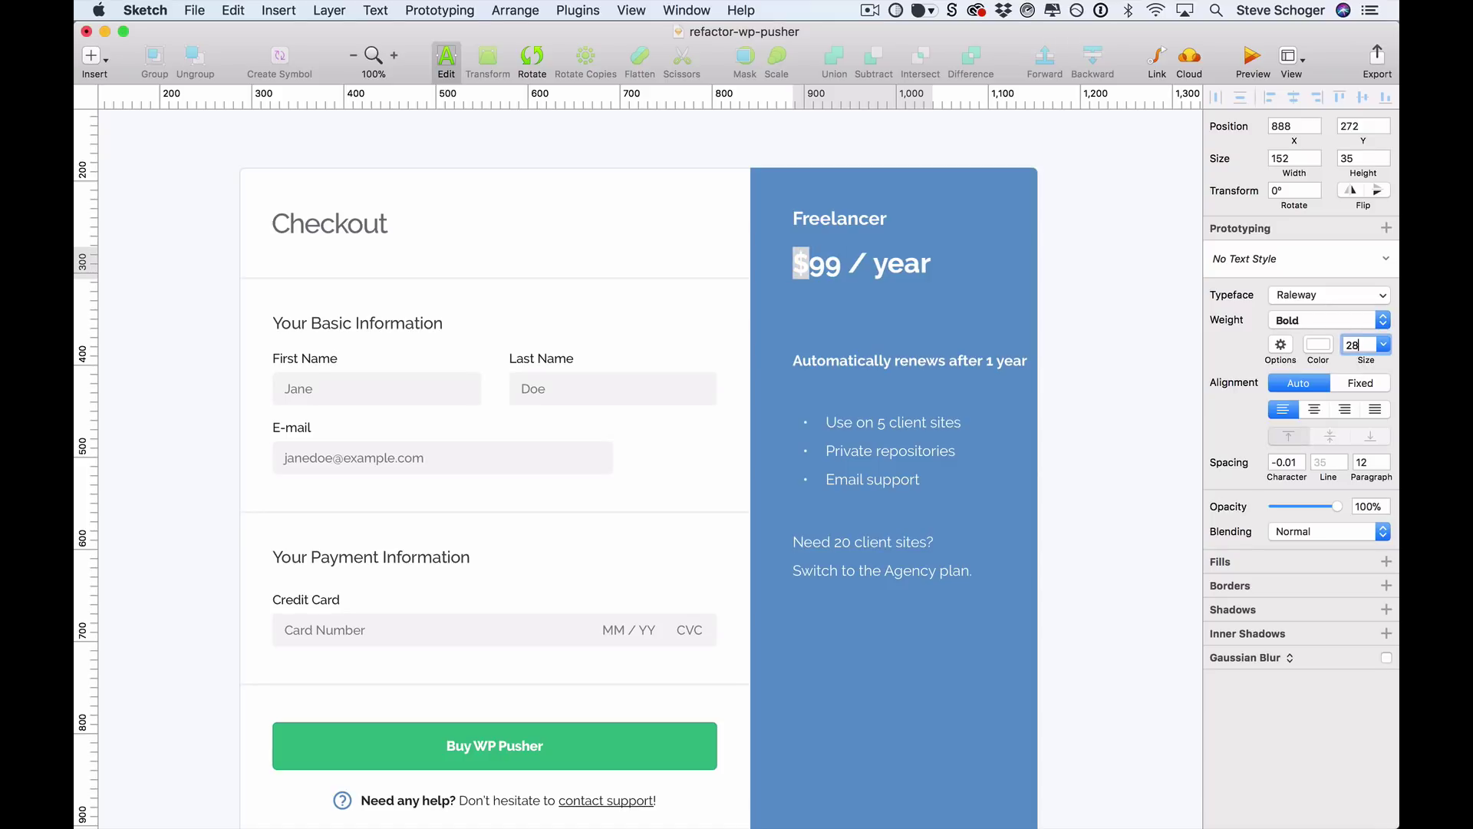
key("Escape")
key("BackSpace")
key("Escape")
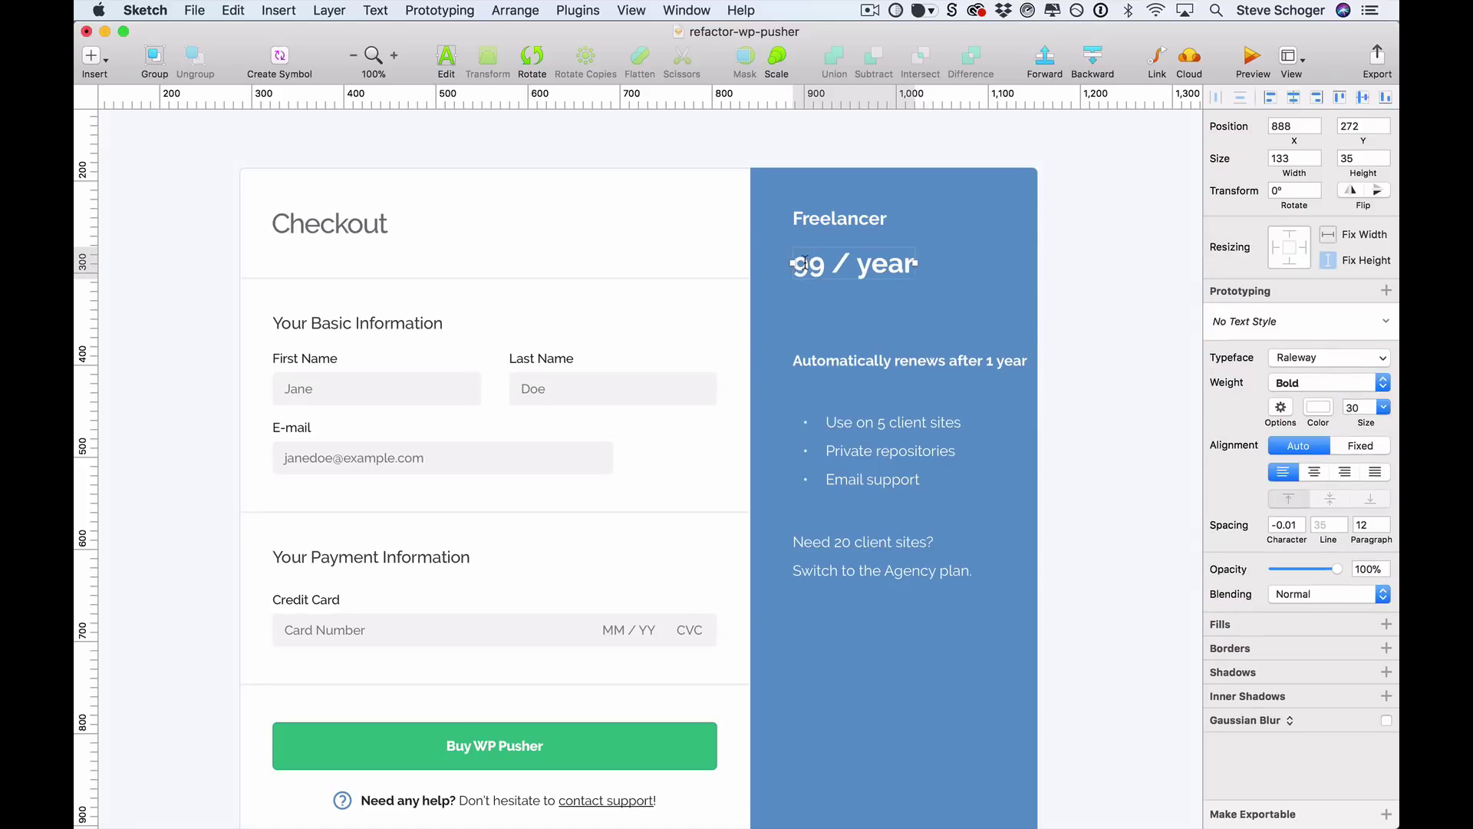
Restyle the "99" in the price text to size 60 with the Light weight
double_click(810, 265)
left_click(1362, 345)
key("shift+Up")
key("shift+Up")
key("shift+Up")
left_click(1326, 319)
left_click(1296, 218)
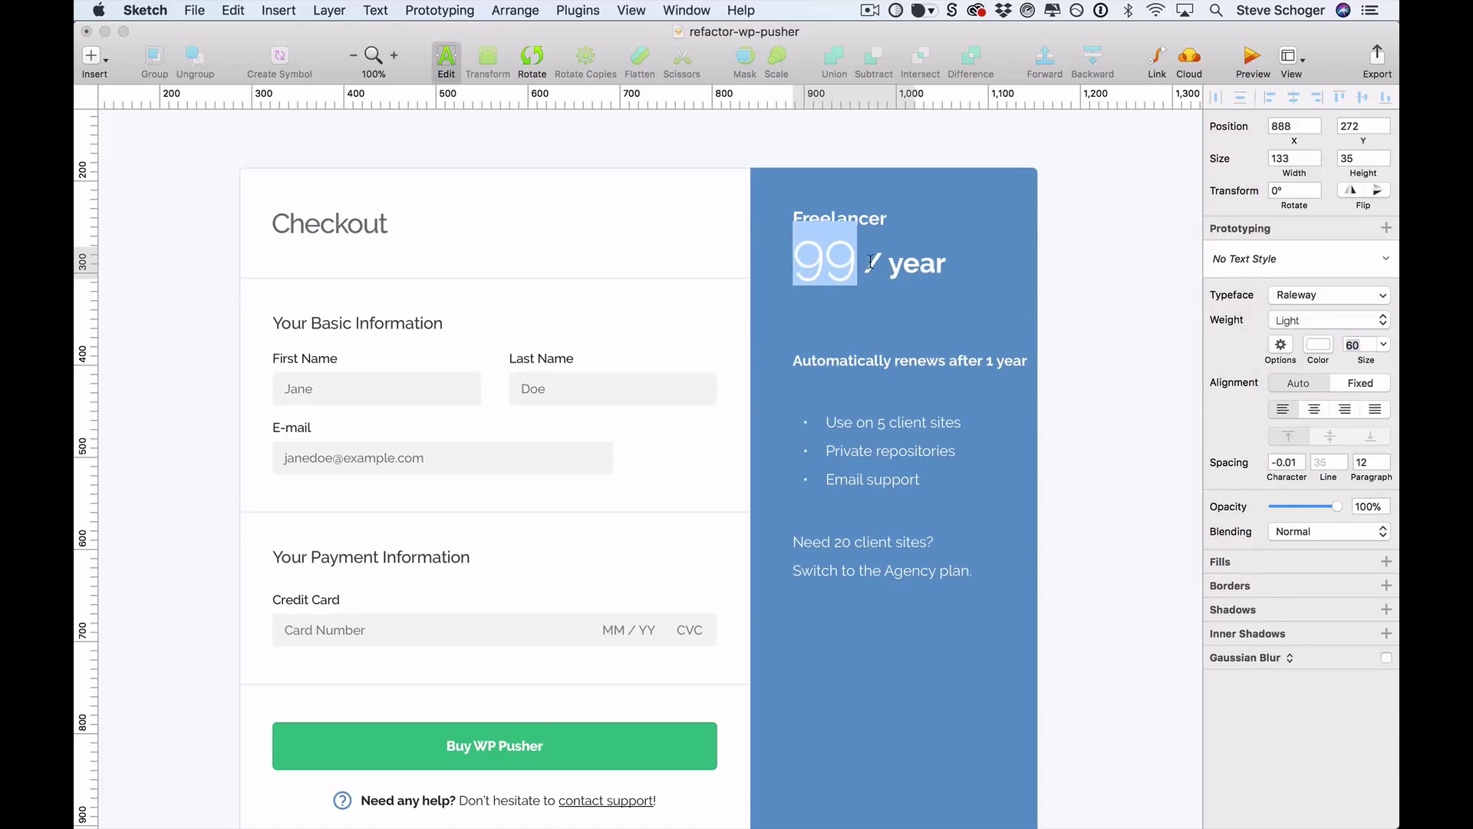
Reduce the "/ year" part of the price text to size 18
left_click_drag(859, 266, 1015, 266)
left_click(1356, 345)
type("19")
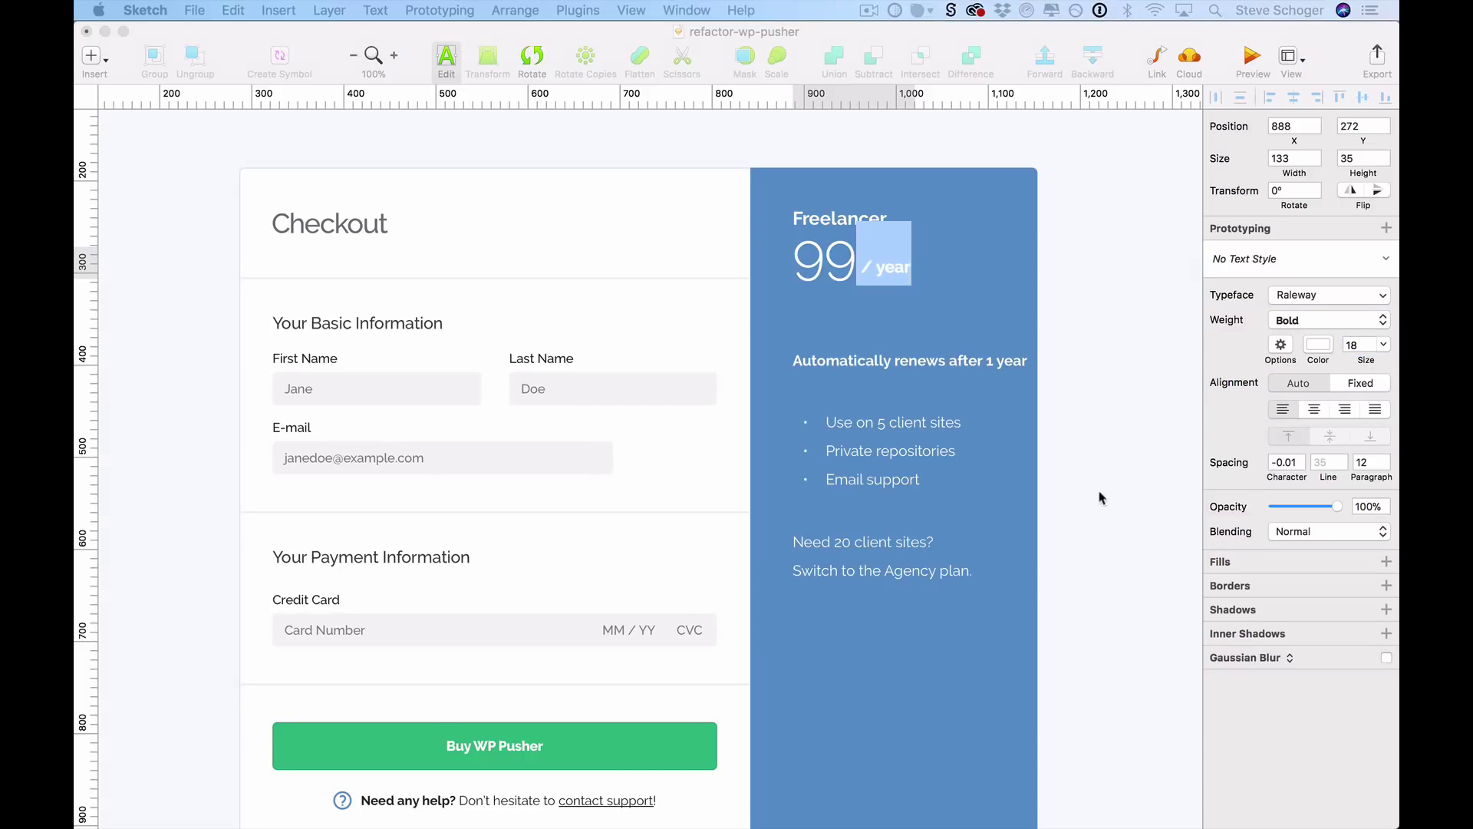
key("Escape")
Place a separate bold 24 px "$" as a superscript just before the 99
left_click_drag(798, 256, 793, 251)
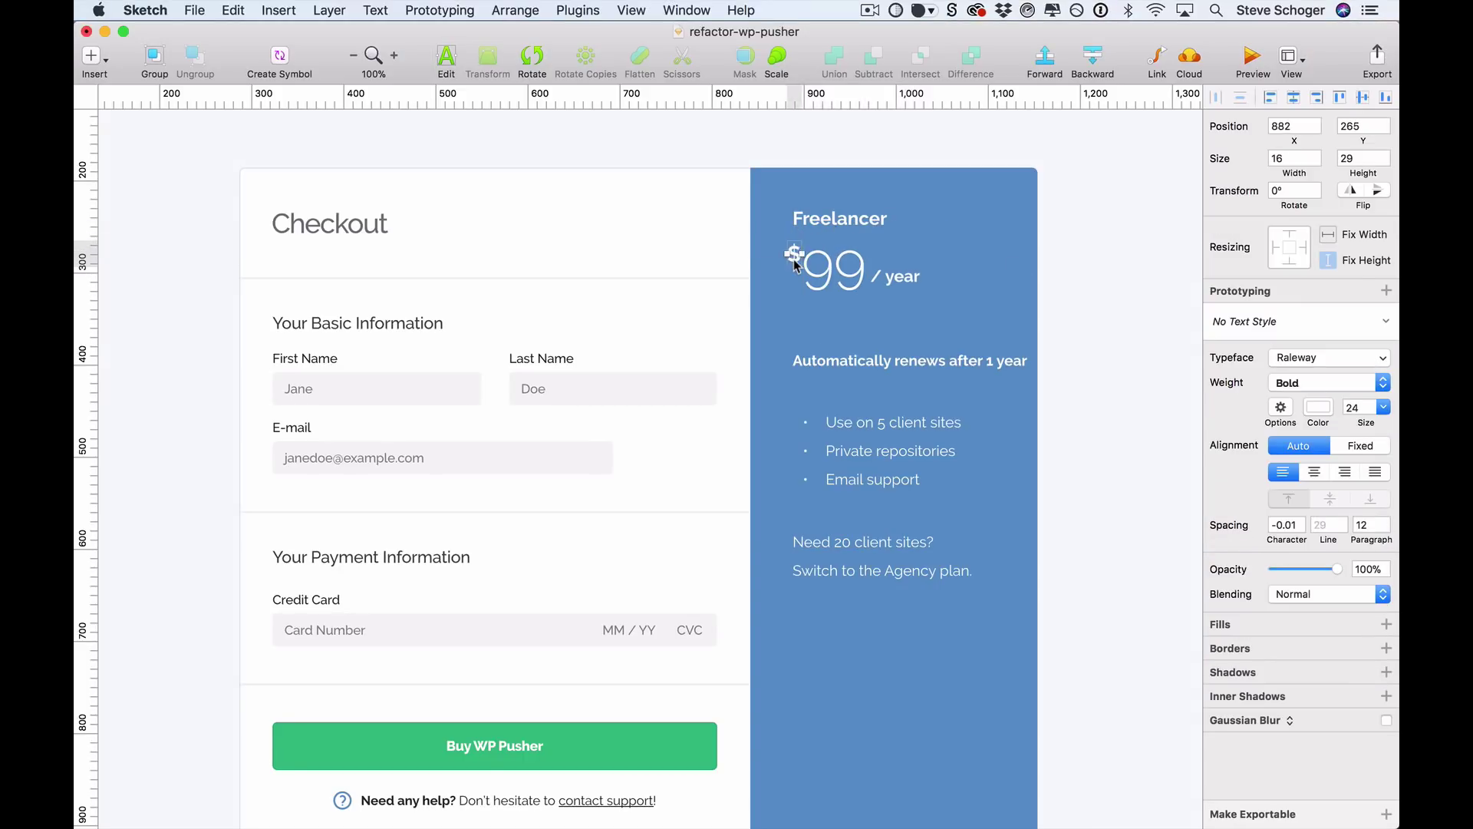
key("Down")
key("Down")
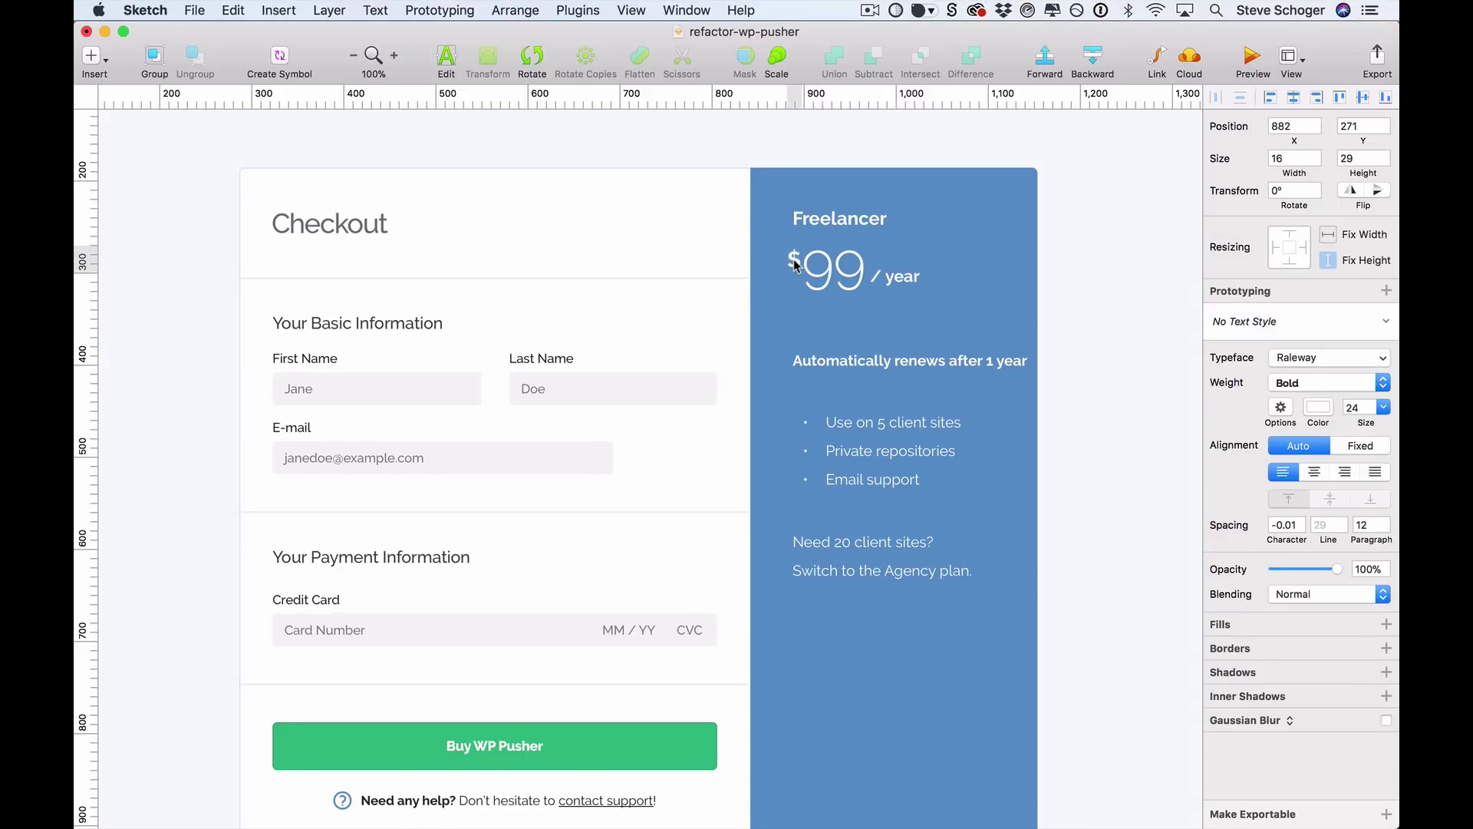
Shift the price to the right so the dollar sign lines up with the Freelancer heading and clears the 99
left_click(895, 279)
key("Right")
key("Right")
key("Right")
key("Right")
key("Right")
key("Right")
left_click_drag(897, 281, 898, 281)
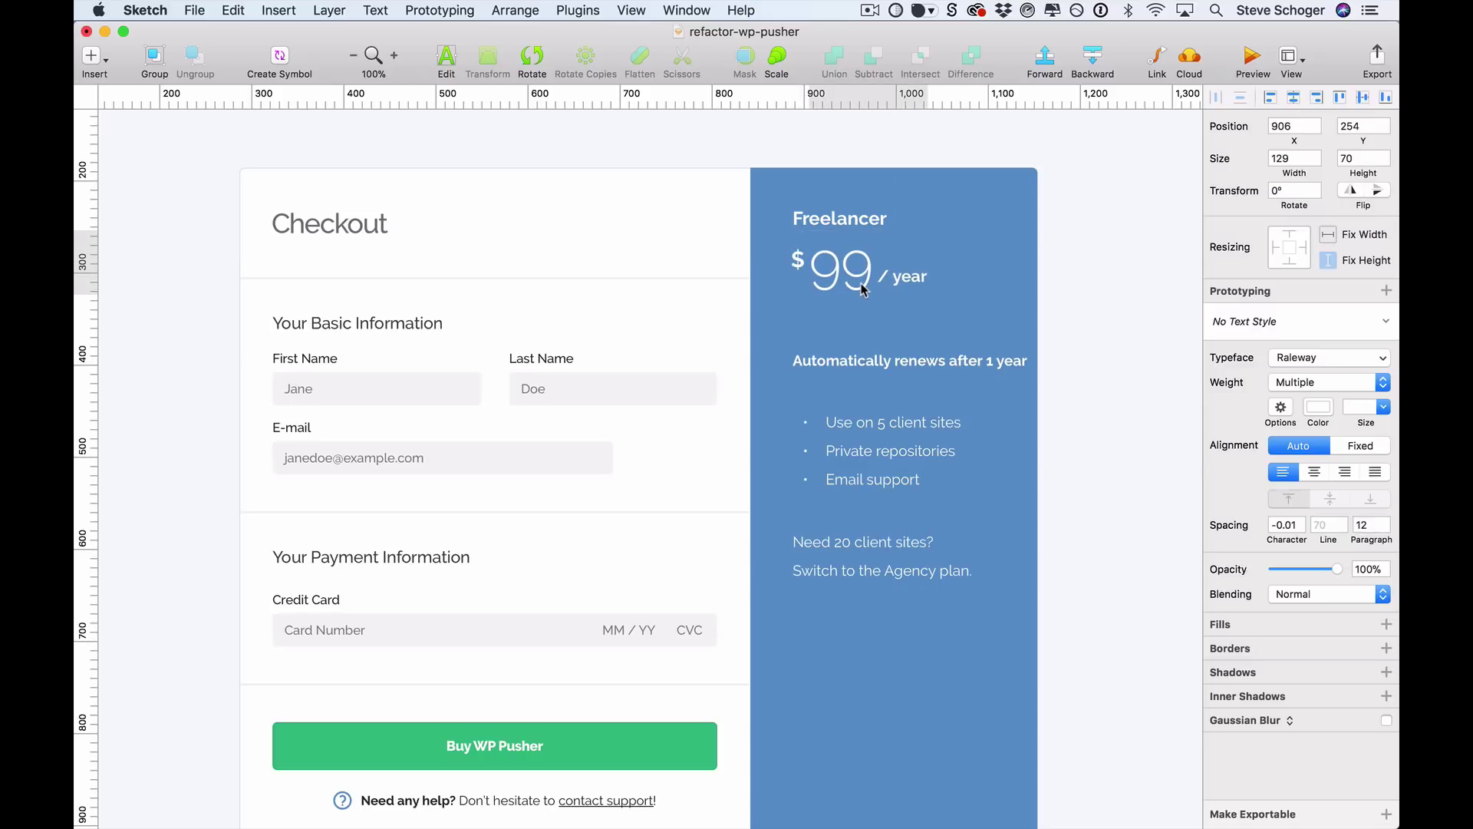
Set the "Automatically renews after 1 year" note to Italic and move it up beneath the price, at about Y 345
left_click(984, 361)
left_click(1330, 382)
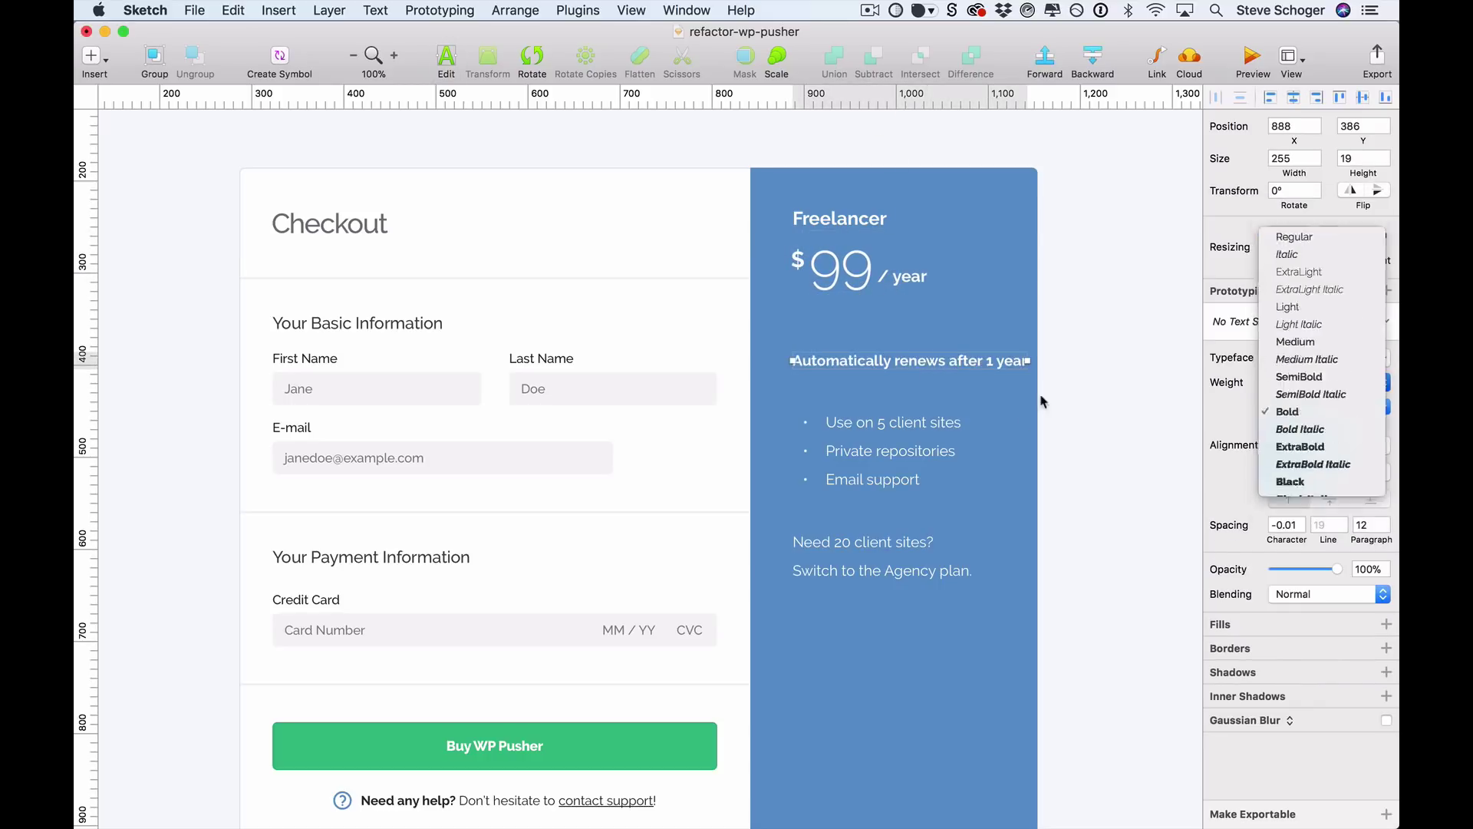
left_click(1287, 254)
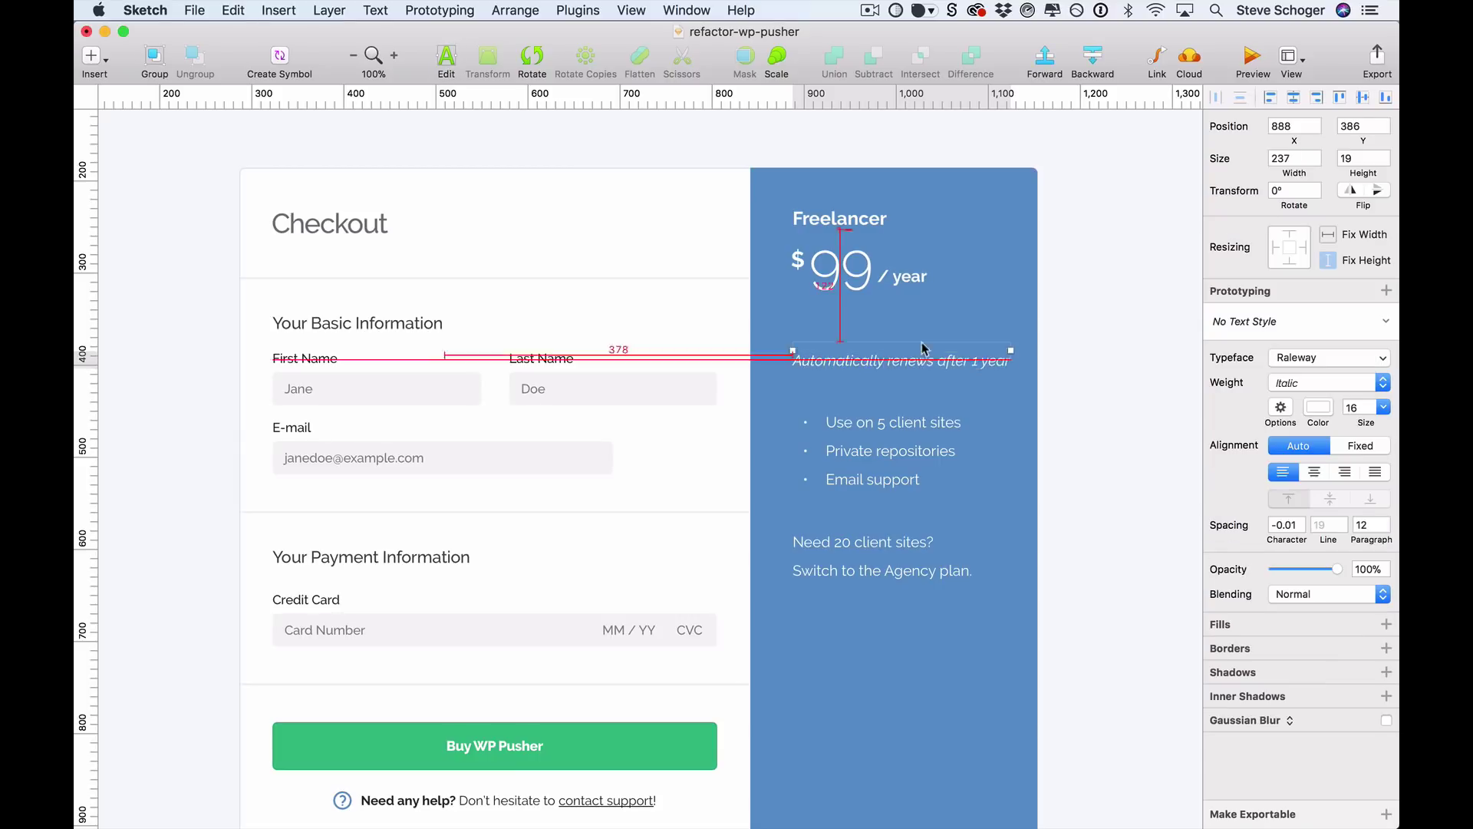
left_click_drag(969, 366, 969, 330)
Move the bulleted feature list up beneath the renewal note, to about Y 394
double_click(886, 457)
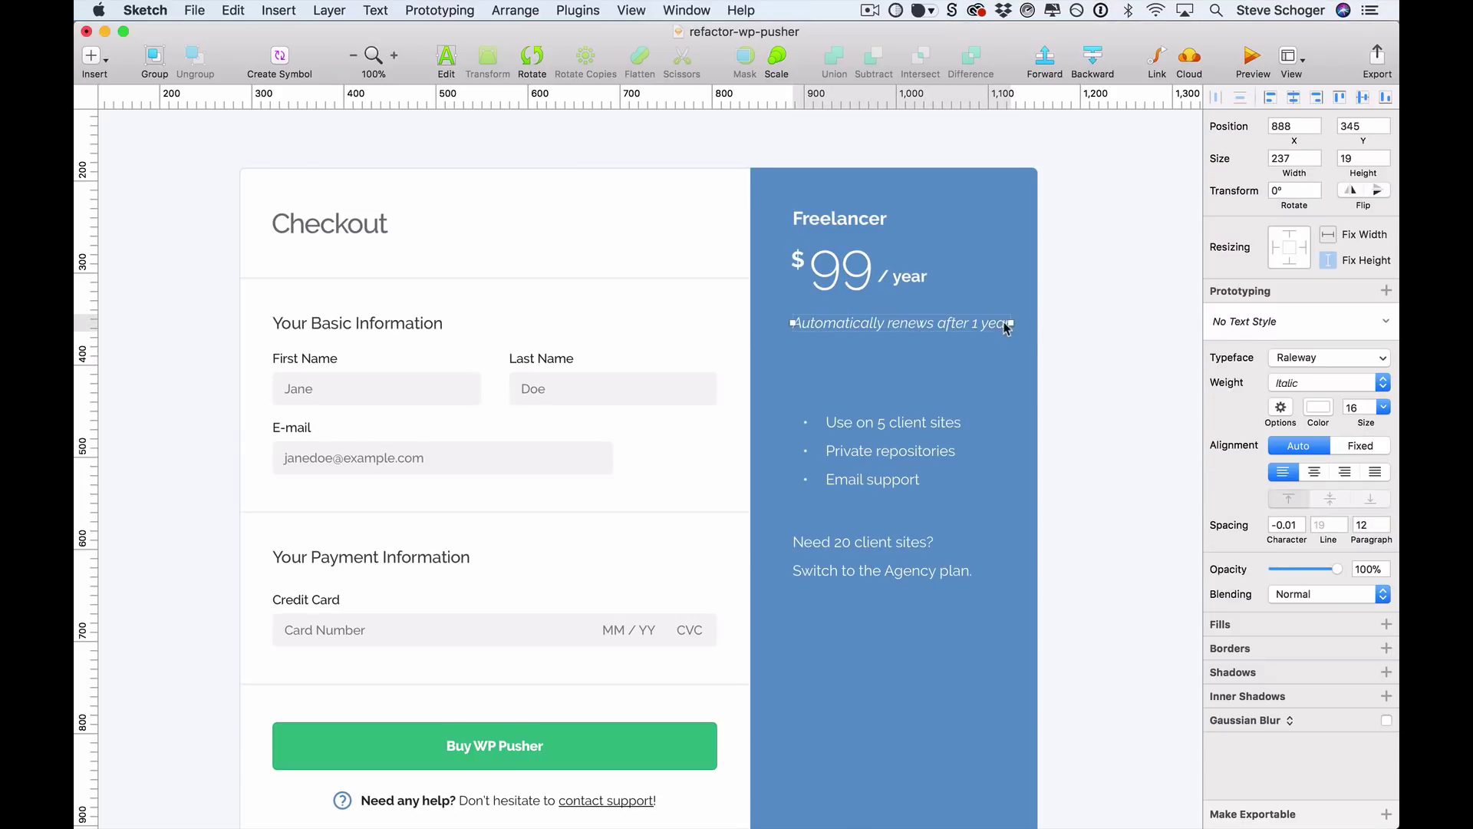
double_click(889, 460)
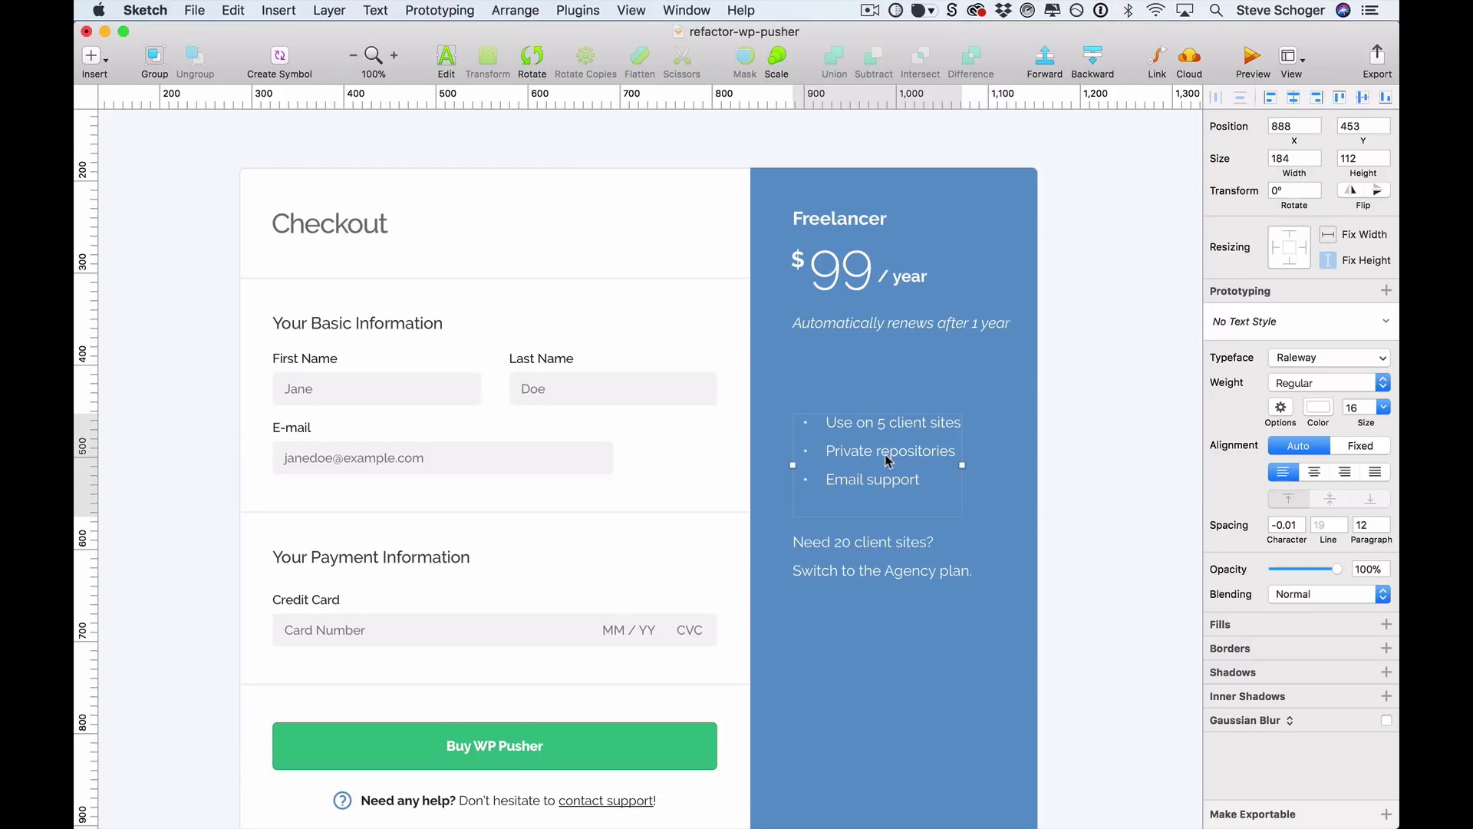
left_click(1072, 348)
left_click_drag(885, 441, 884, 396)
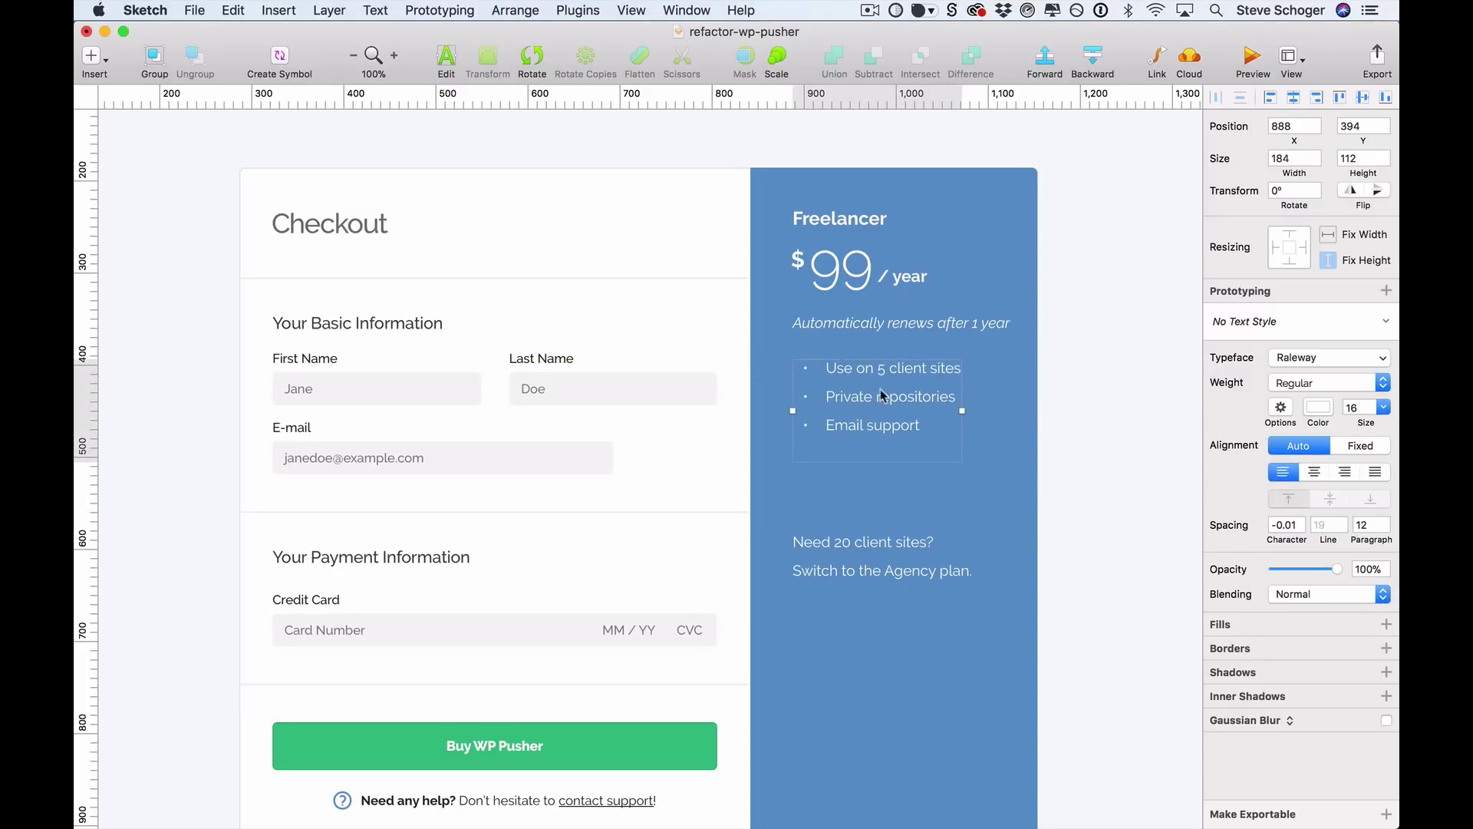
Make the number 5 in the "Use on 5 client sites" list item bold
left_click(1309, 331)
left_click(1304, 497)
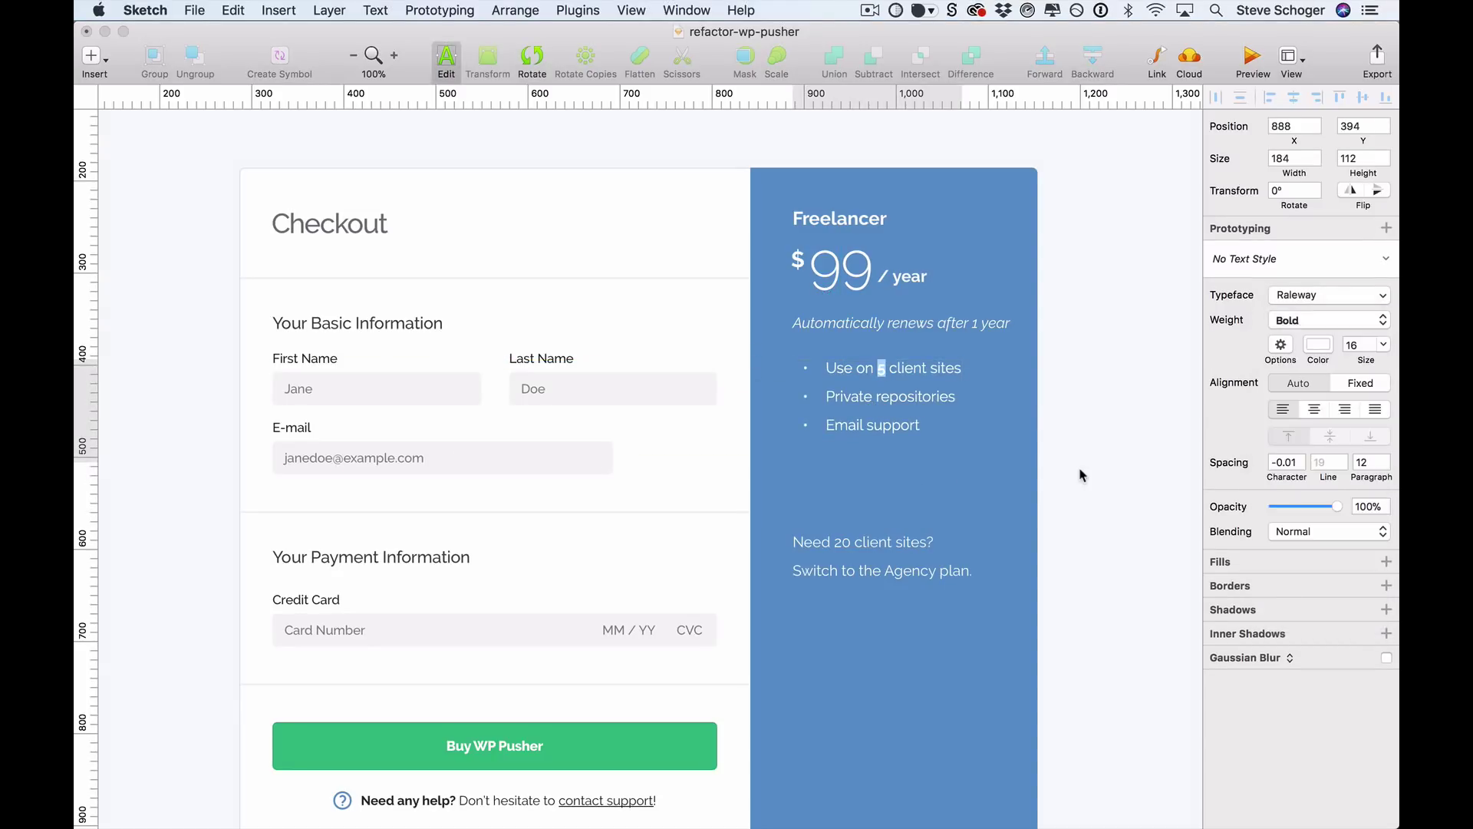
left_click(1079, 514)
Move the "Need 20 client sites?" prompt up 60 px to sit closer to the feature list
left_click(894, 560)
key("shift+Up")
key("shift+Up")
key("shift+Up")
key("shift+Up")
key("shift+Up")
key("shift+Up")
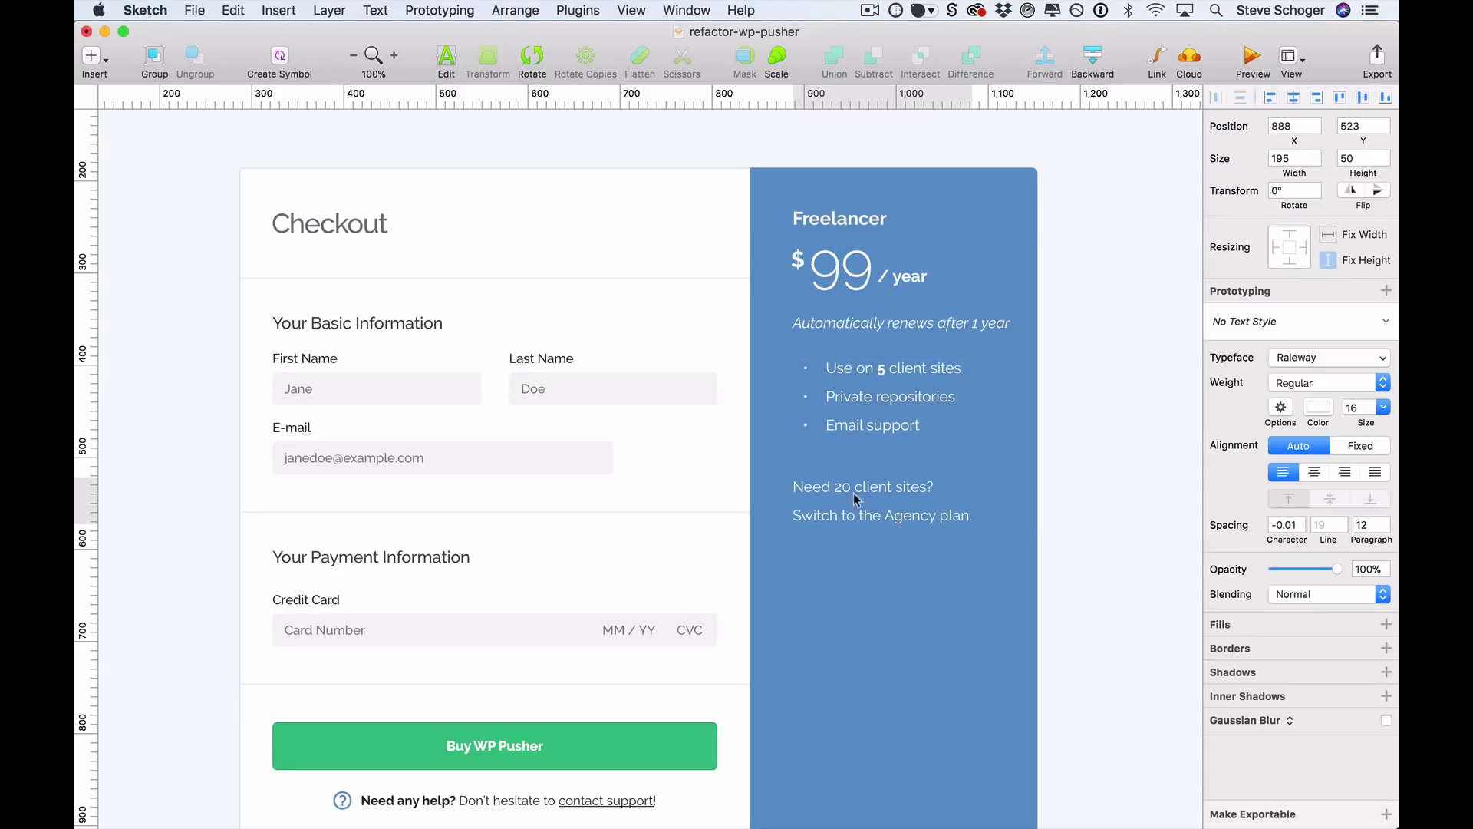
key("Escape")
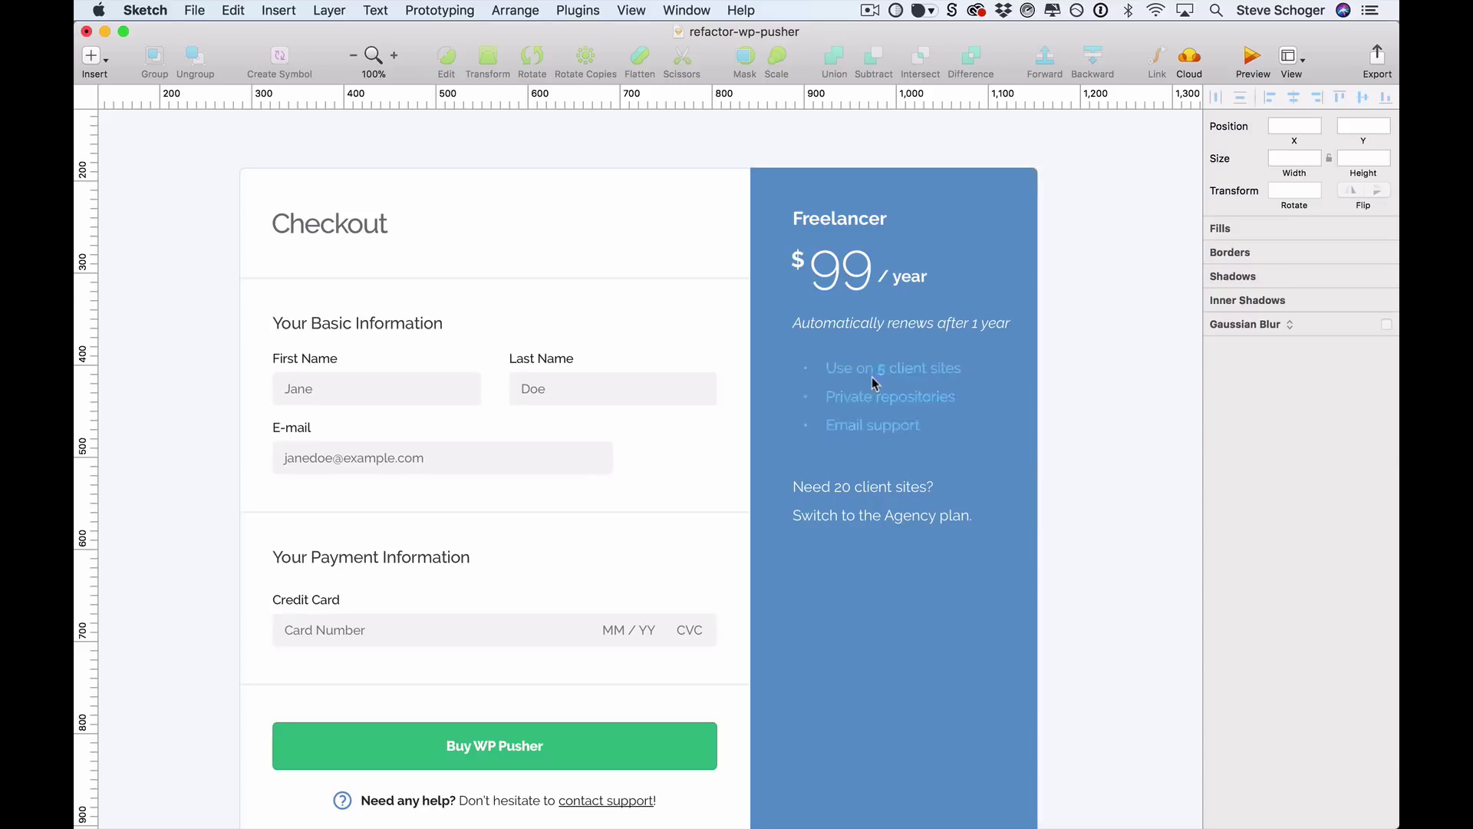
Remove the bullets from the feature list and keep its text indented to leave room for icons
left_click(875, 378)
key("Escape")
left_click(877, 381)
left_click(1280, 408)
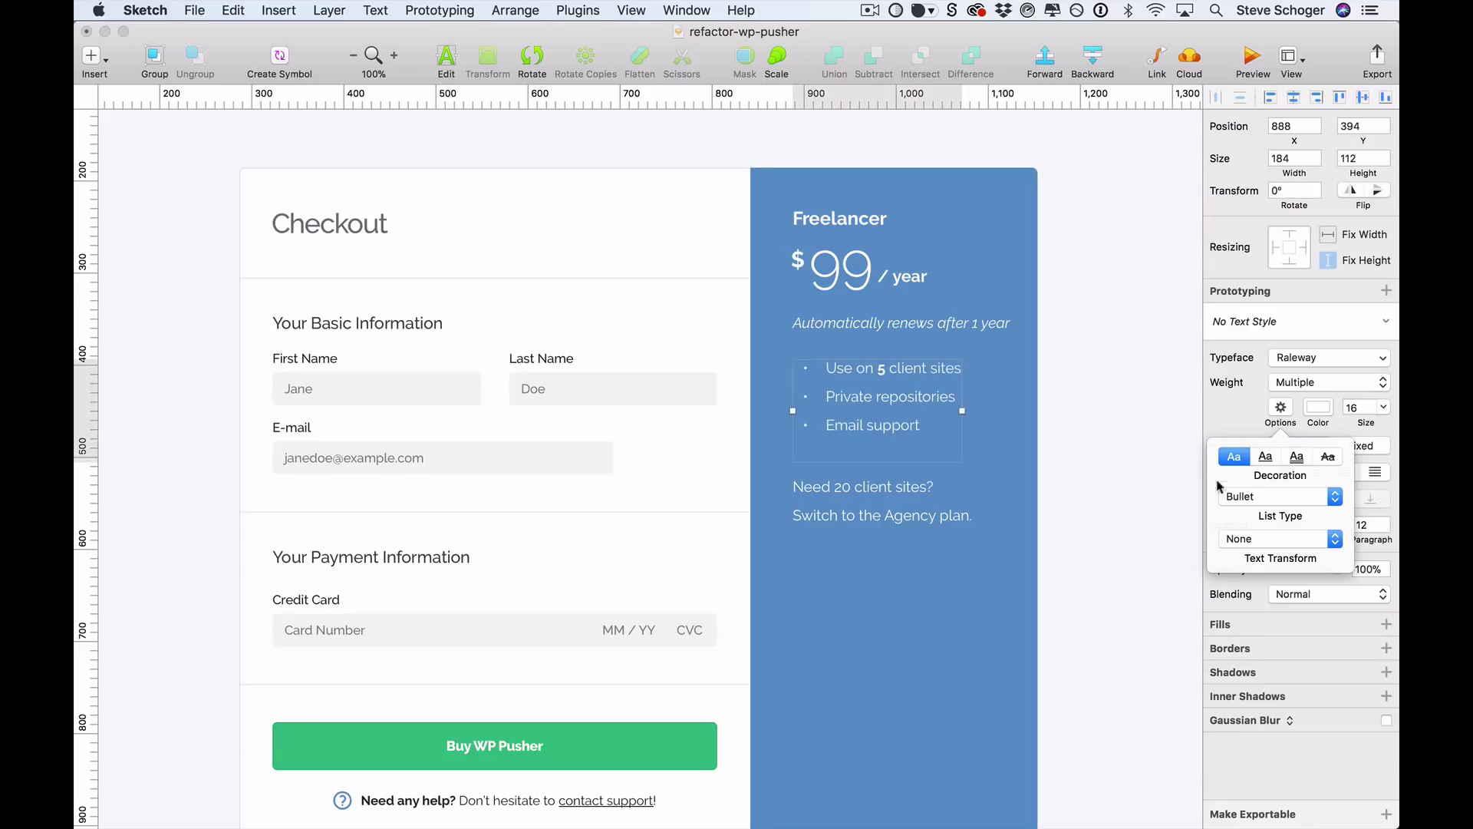
left_click(1229, 496)
left_click(1236, 469)
left_click(913, 378)
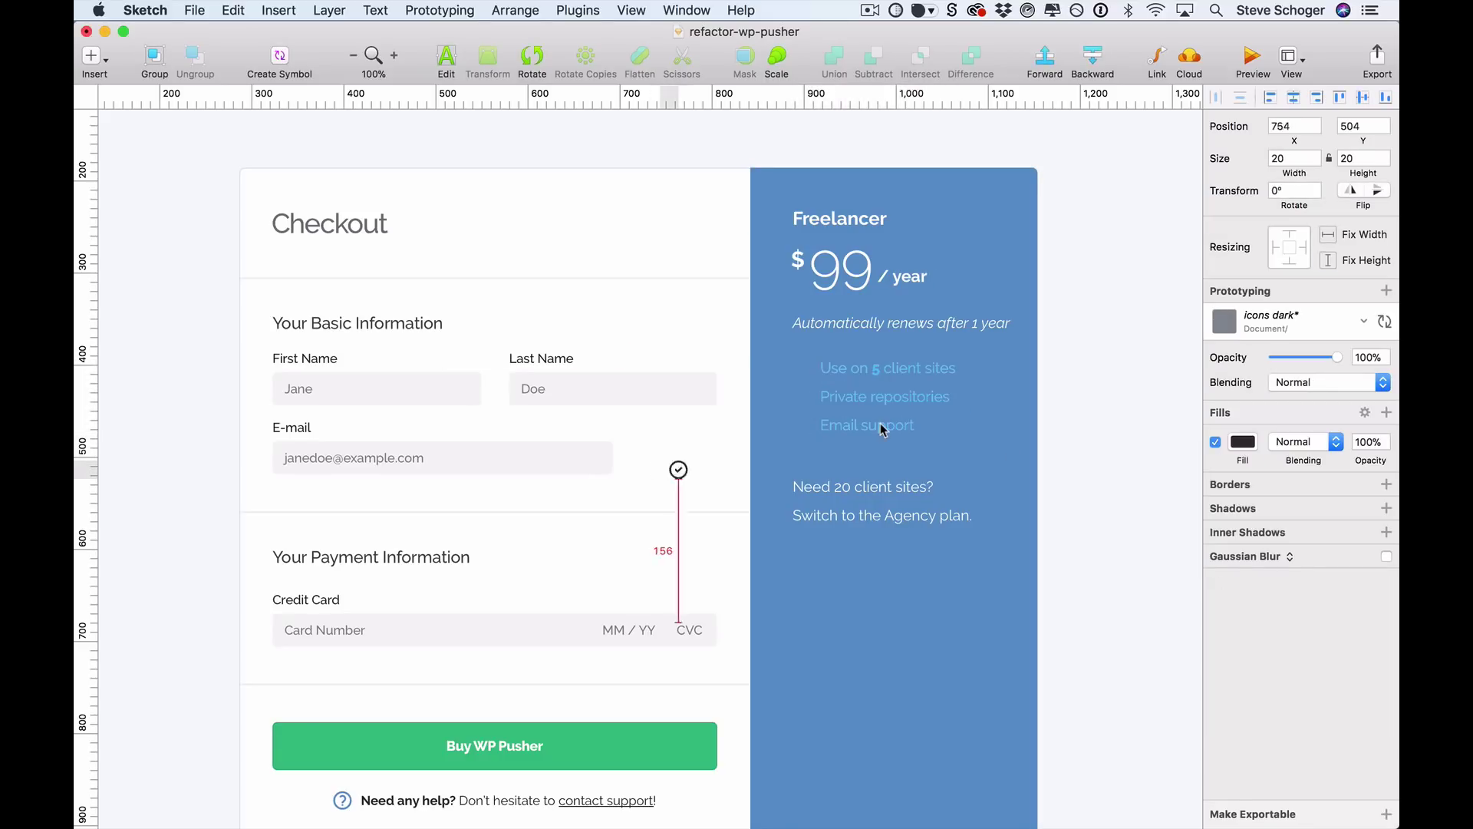
Place the circled check icon beside "Use on 5 client sites" and recolour it to a pale tint derived from the sidebar blue
left_click_drag(673, 469, 807, 369)
left_click(1243, 442)
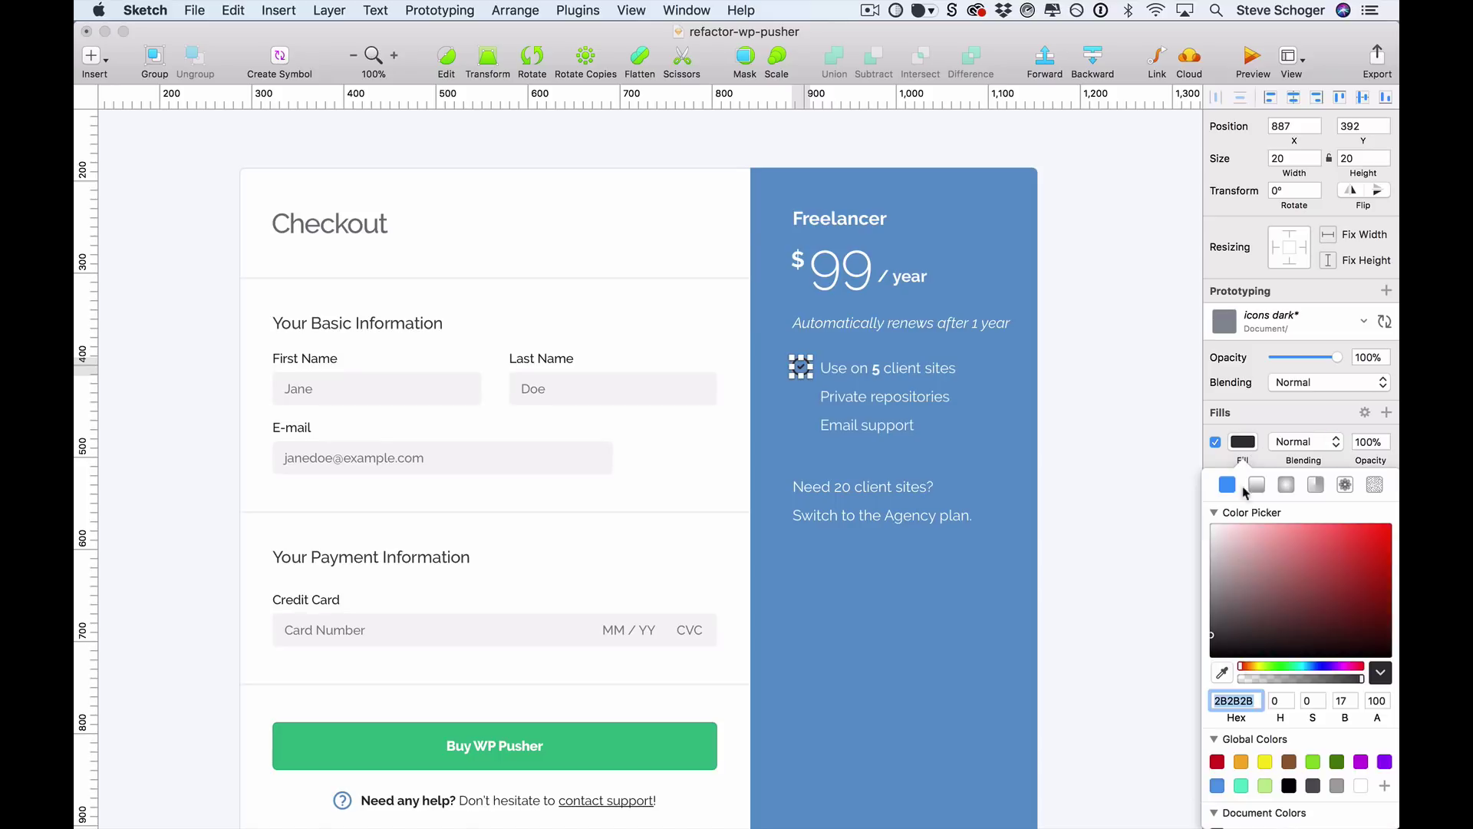
left_click(1222, 673)
left_click(1020, 671)
left_click_drag(1313, 667, 1305, 668)
left_click_drag(1314, 554, 1277, 524)
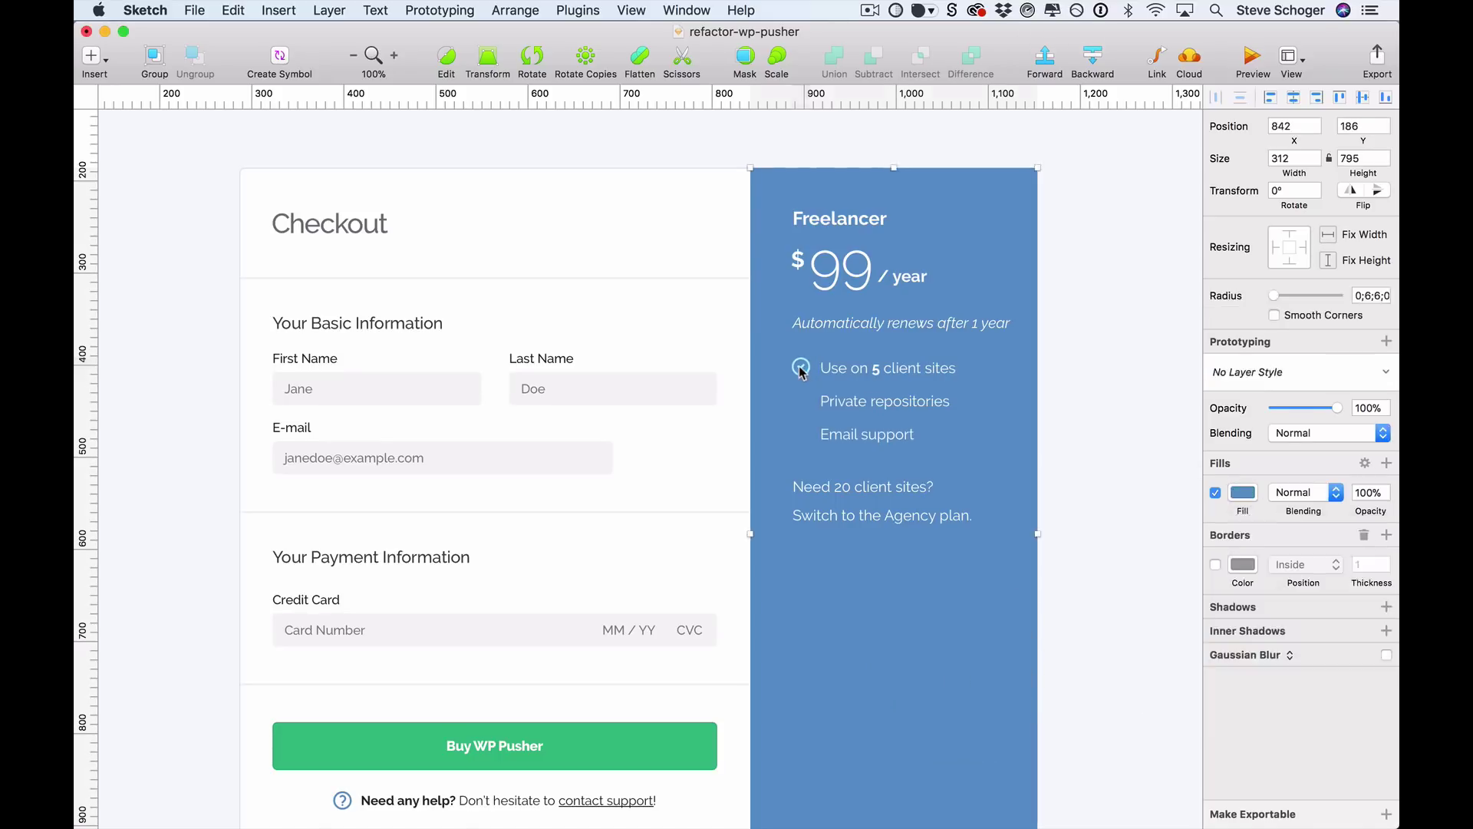
Duplicate the check icon twice, each copy 36 px lower, to mark "Private repositories" and "Email support"
left_click(800, 367)
key("super+d")
key("shift+Down")
key("shift+Down")
key("shift+Down")
key("Down")
key("Down")
key("Down")
key("Down")
key("Down")
key("Down")
key("super+d")
key("shift+Down")
key("shift+Down")
key("shift+Down")
key("Down")
key("Down")
key("Down")
key("Down")
key("Down")
key("Down")
Set "Switch to the Agency plan" in bold, below the "Need 20 client sites?" prompt
left_click(852, 500)
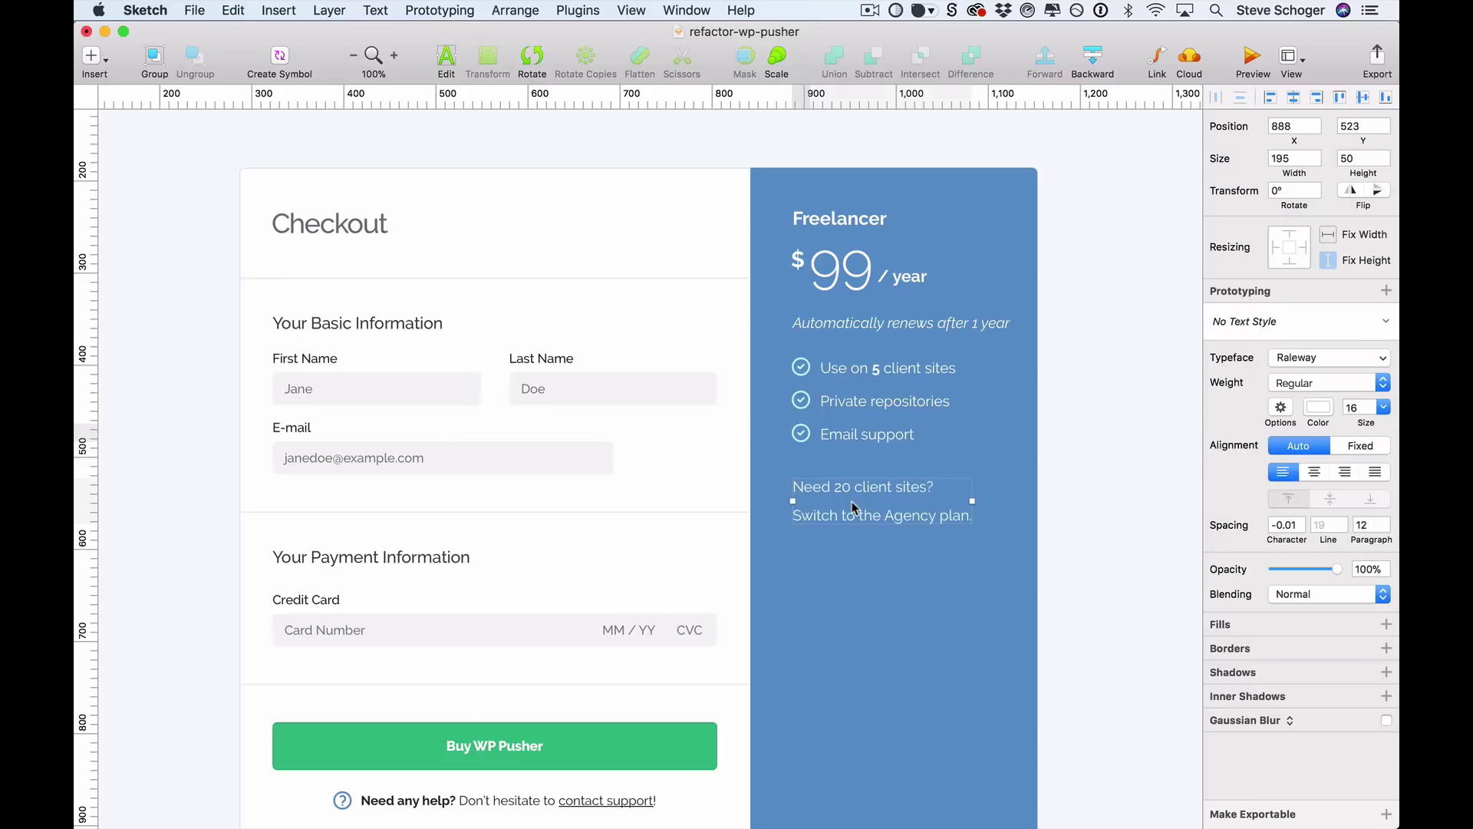
left_click(1070, 469)
key("super+a")
key("super+Tab")
double_click(970, 519)
left_click_drag(970, 519, 790, 521)
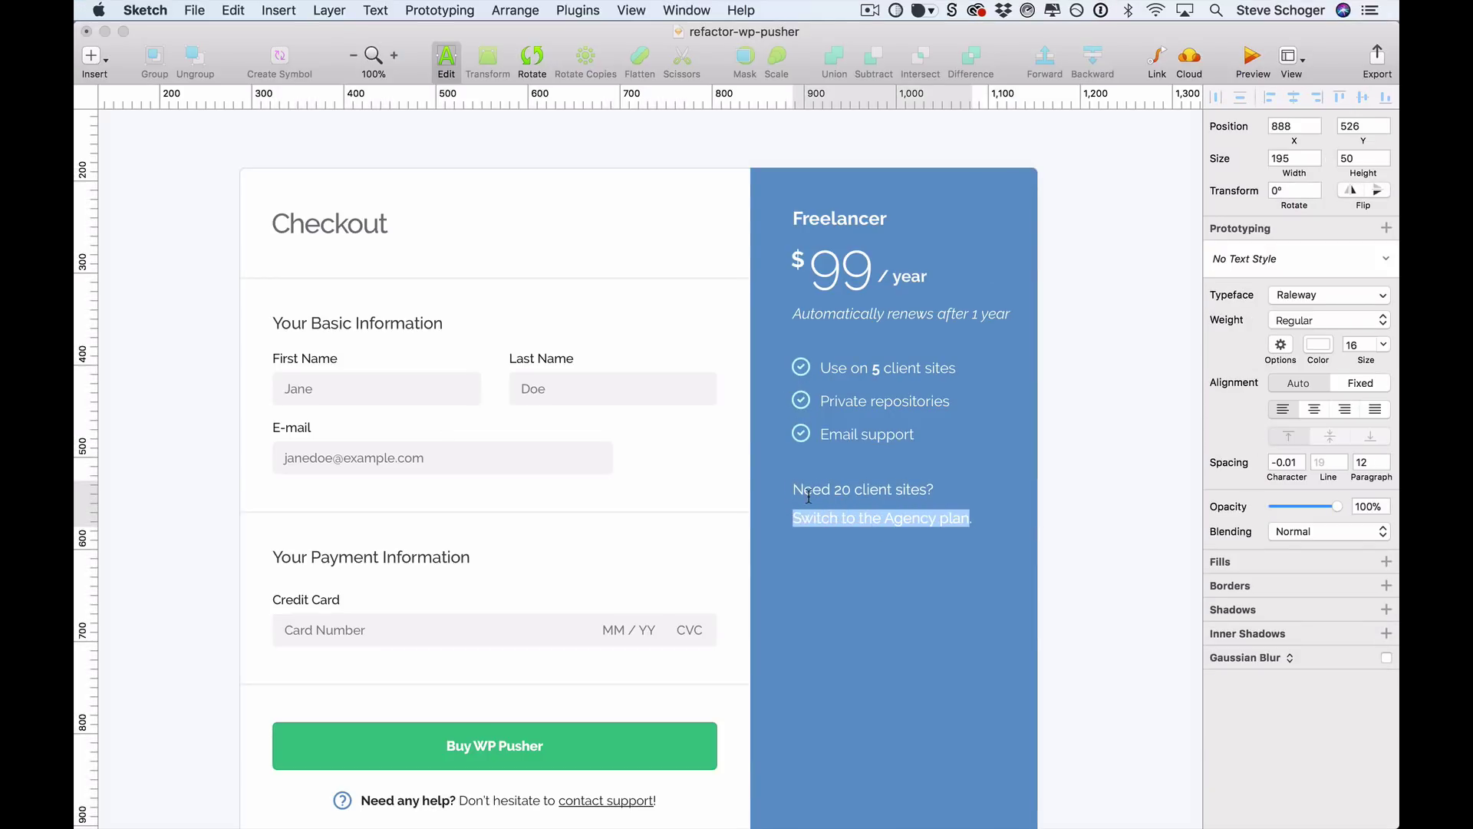
left_click(1314, 324)
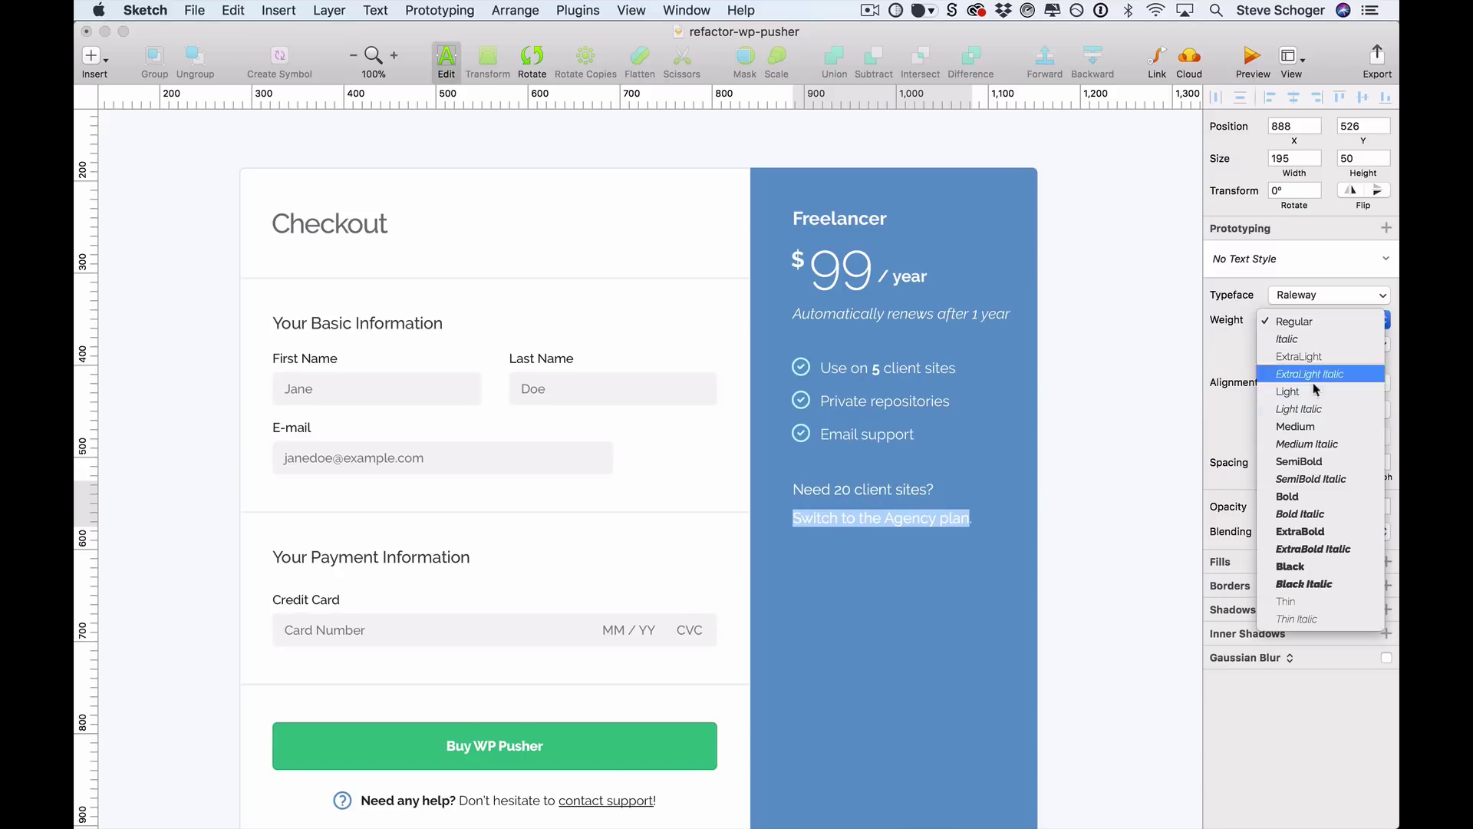
left_click(1320, 431)
key("Escape")
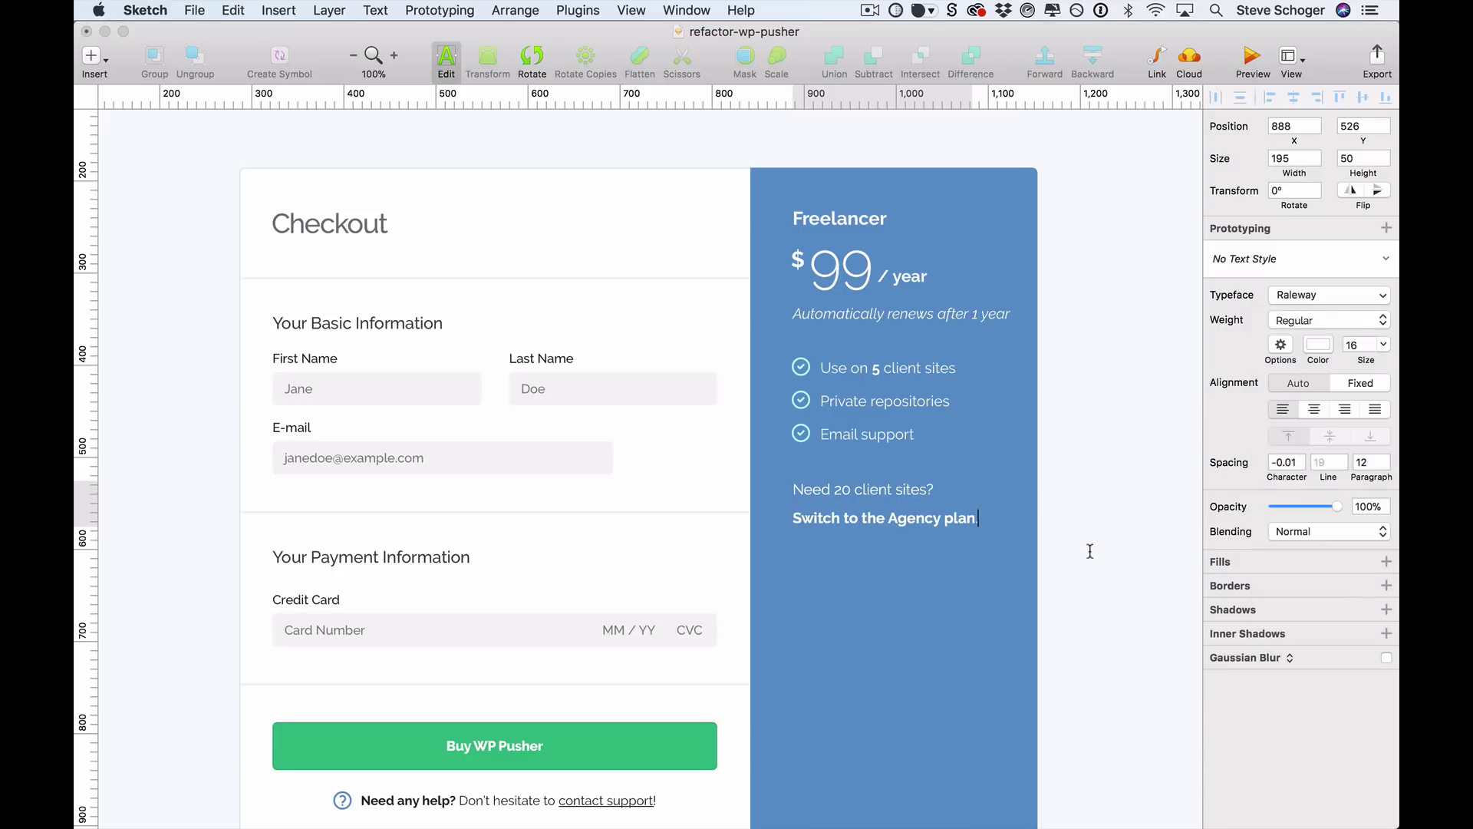
key("Escape")
Draw a thin rectangle about 200 × 4 px as an underline beneath "Switch to the Agency plan"
key("r")
left_click_drag(795, 531, 981, 531)
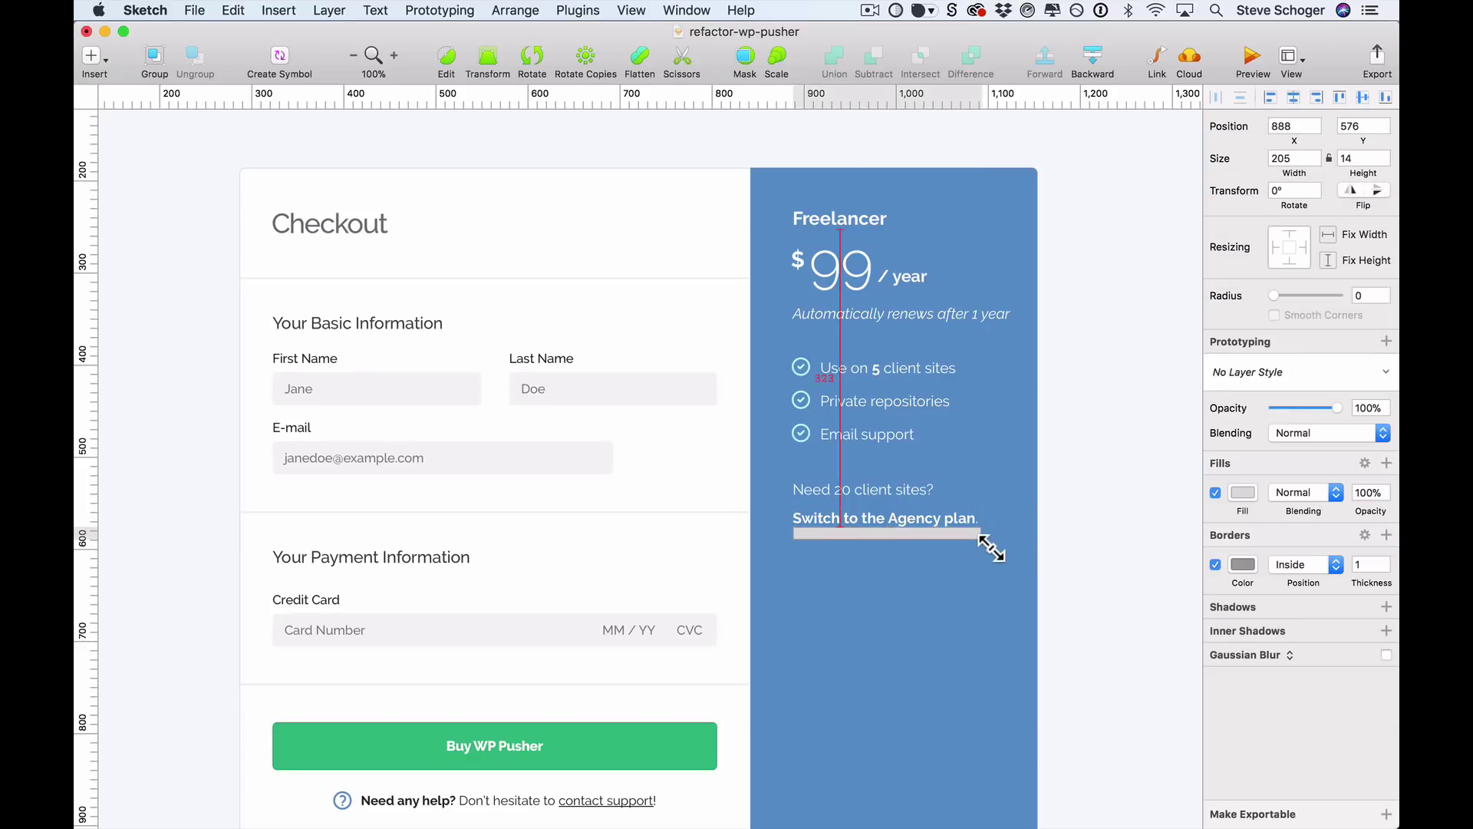
key("super+Up")
key("super+Up")
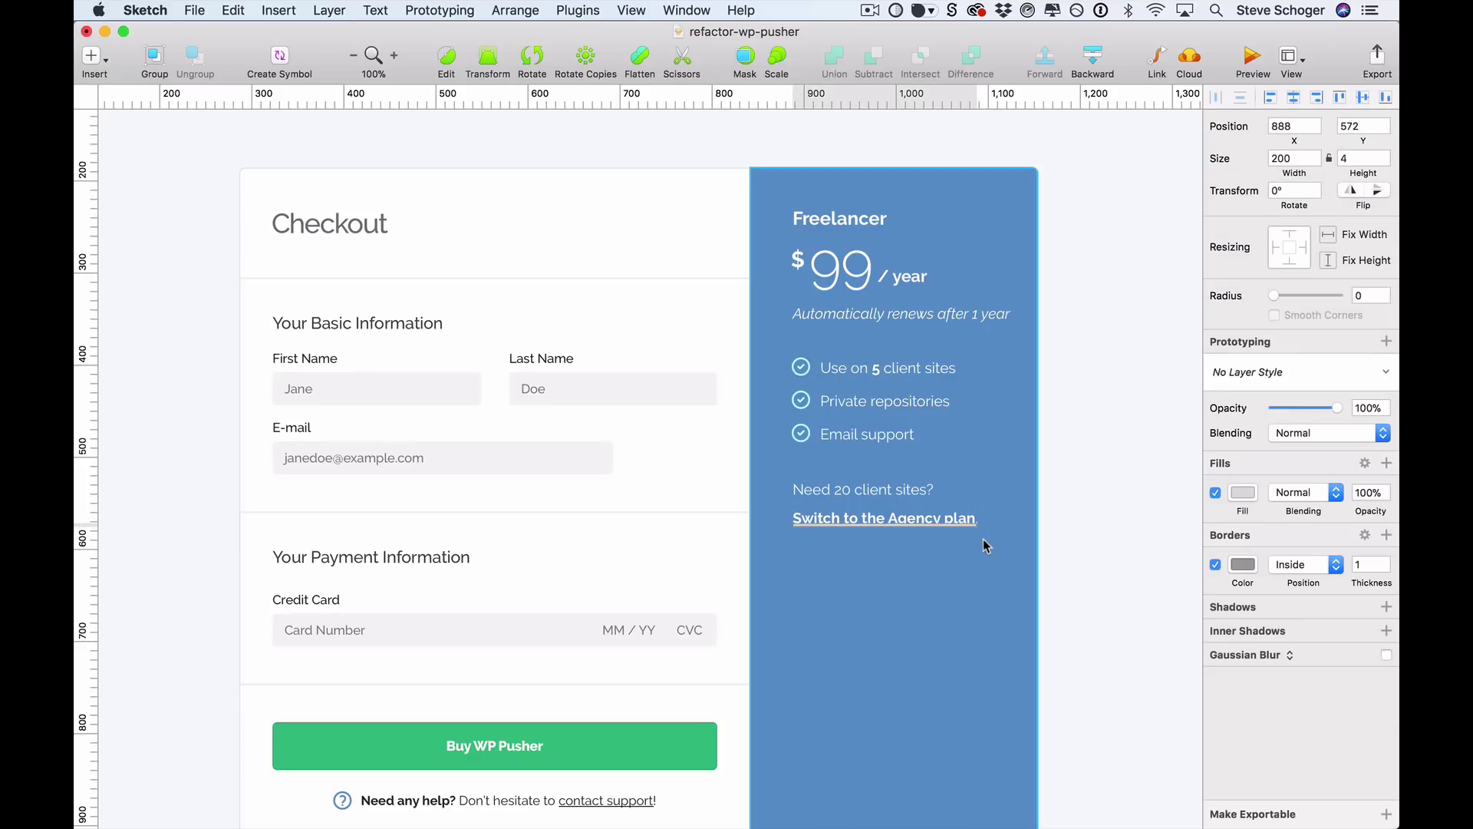
Remove the underline's border, fill it with the check icons' pale tint and lower its opacity to about 55%
left_click(1215, 565)
left_click(1243, 493)
left_click(1222, 723)
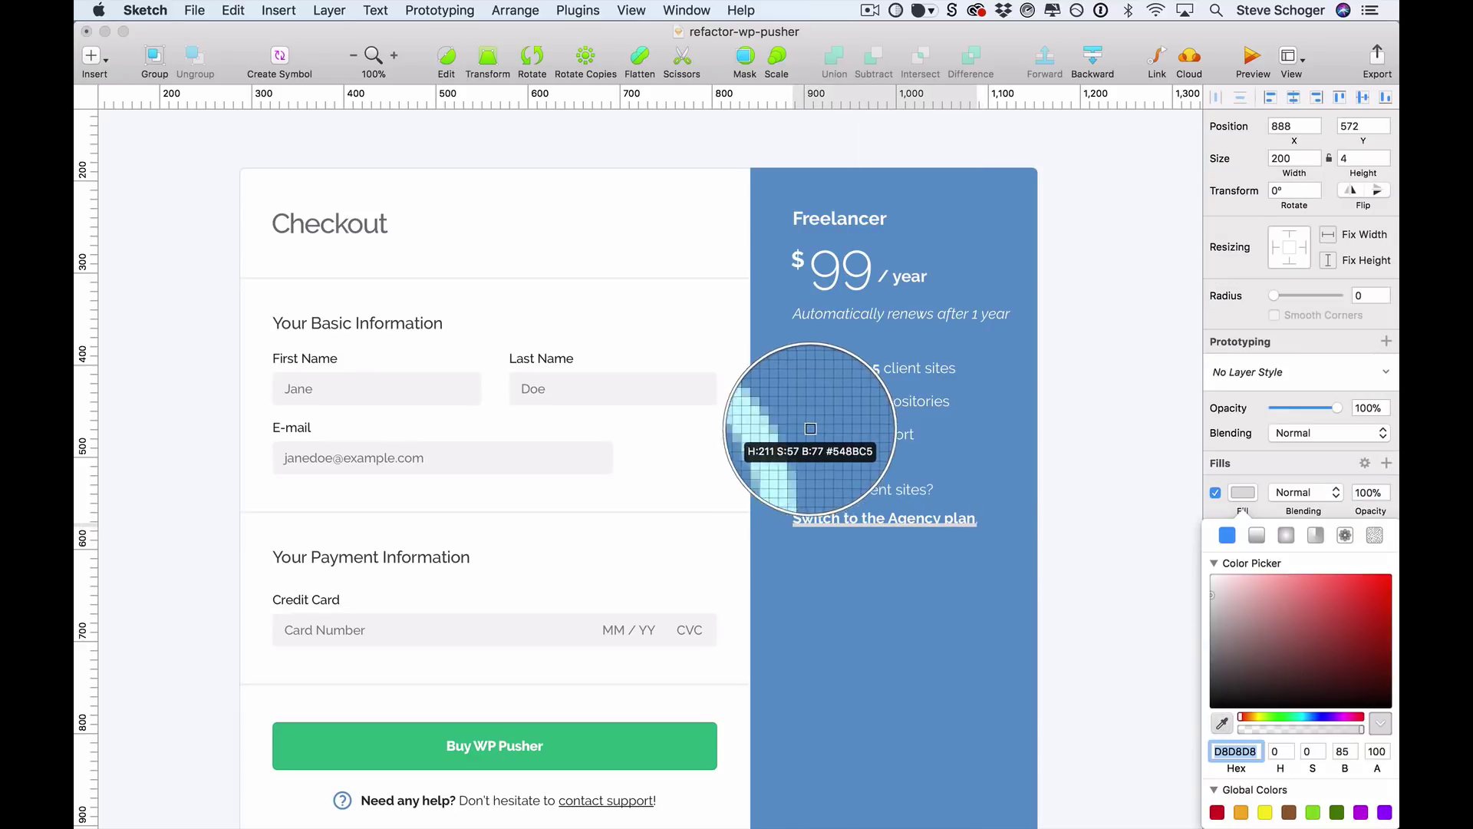
left_click(799, 427)
left_click(1336, 424)
left_click_drag(1337, 407, 1312, 413)
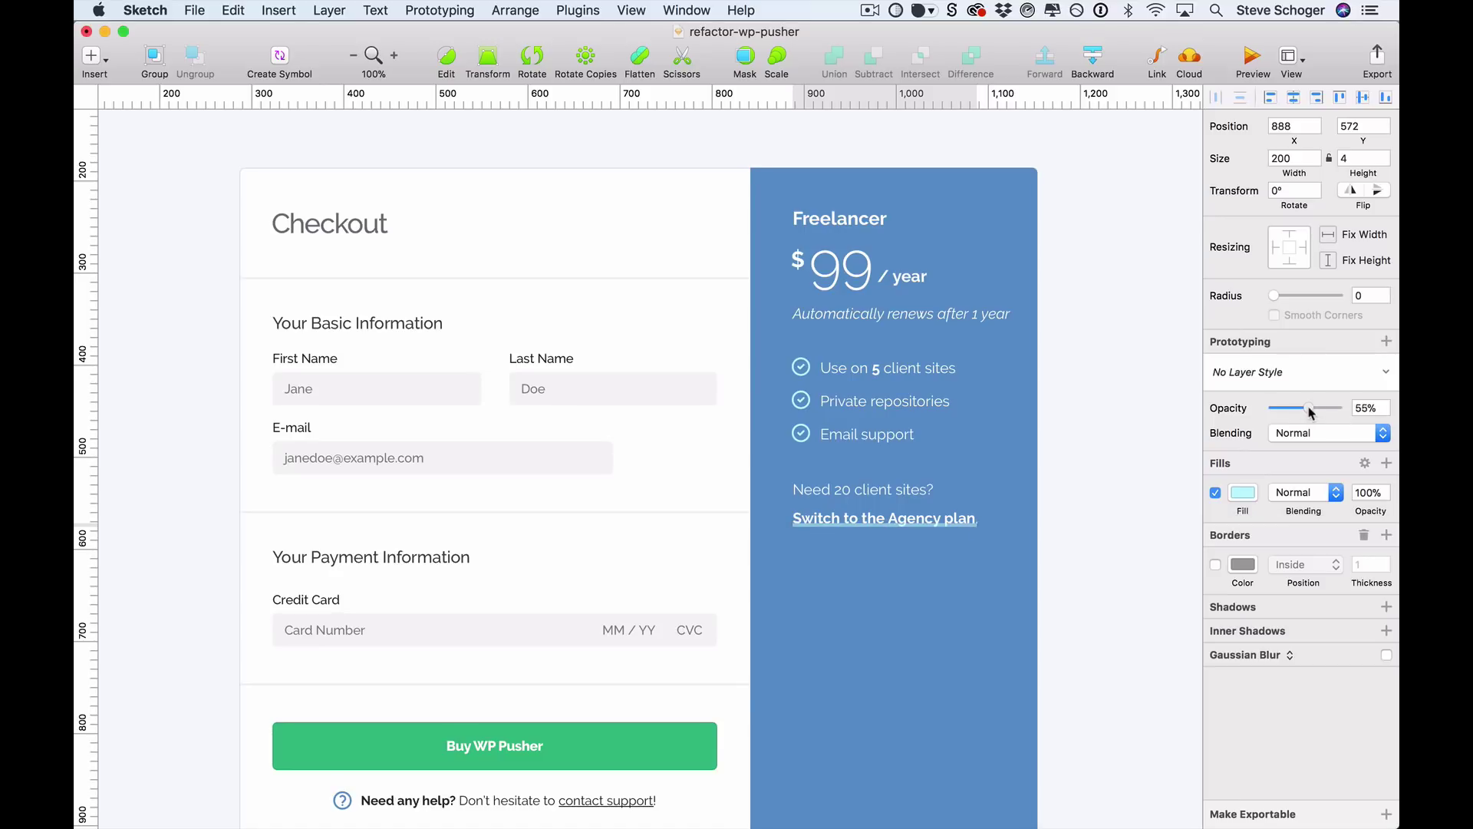
left_click(1141, 536)
scroll(1141, 536, "down", 2)
scroll(1141, 536, "up", 2)
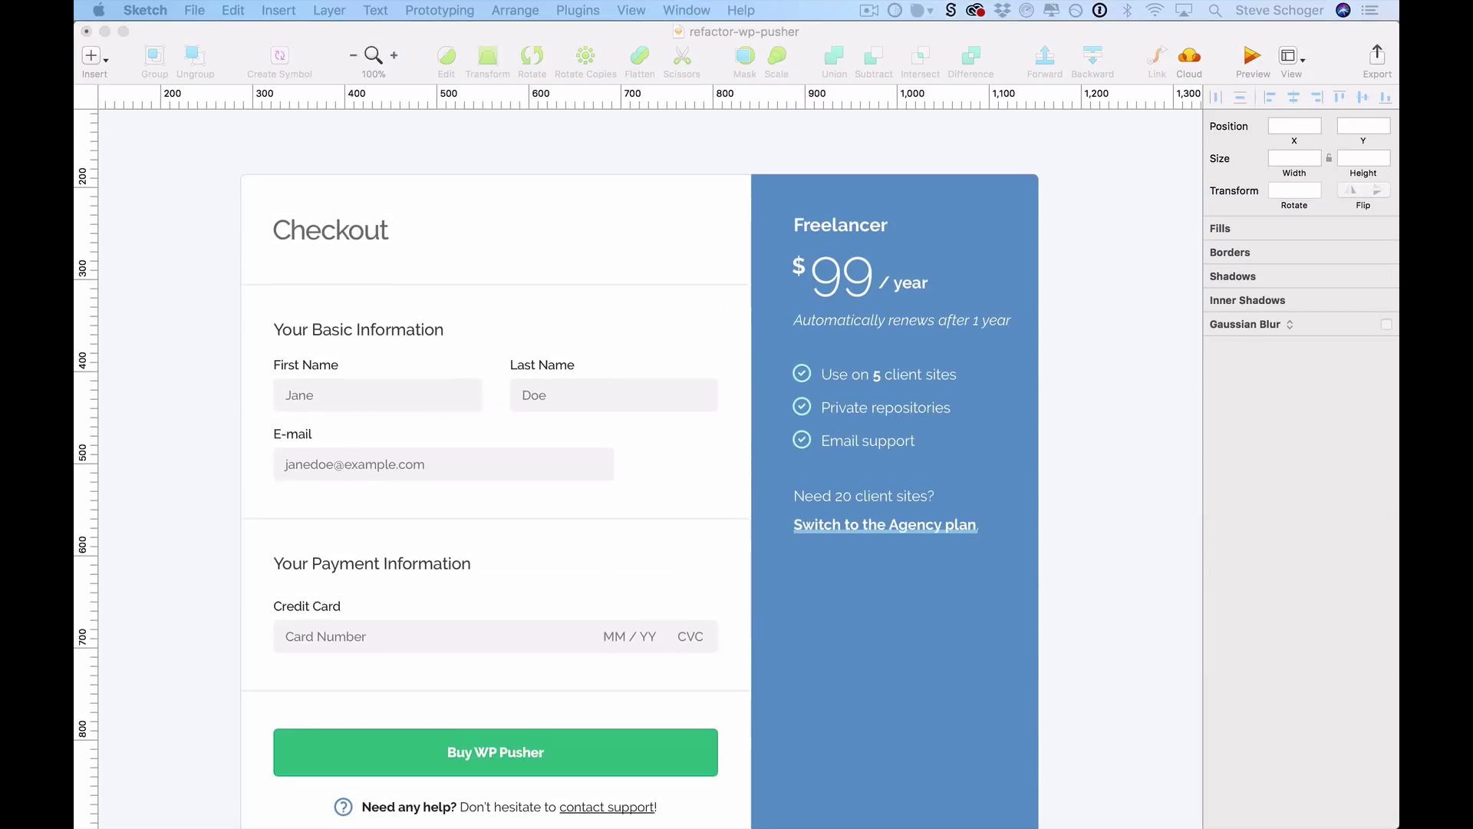
Switch to Chrome and examine the customer testimonial in the InVision checkout example on pages.xyz
scroll(797, 284, "down", 20)
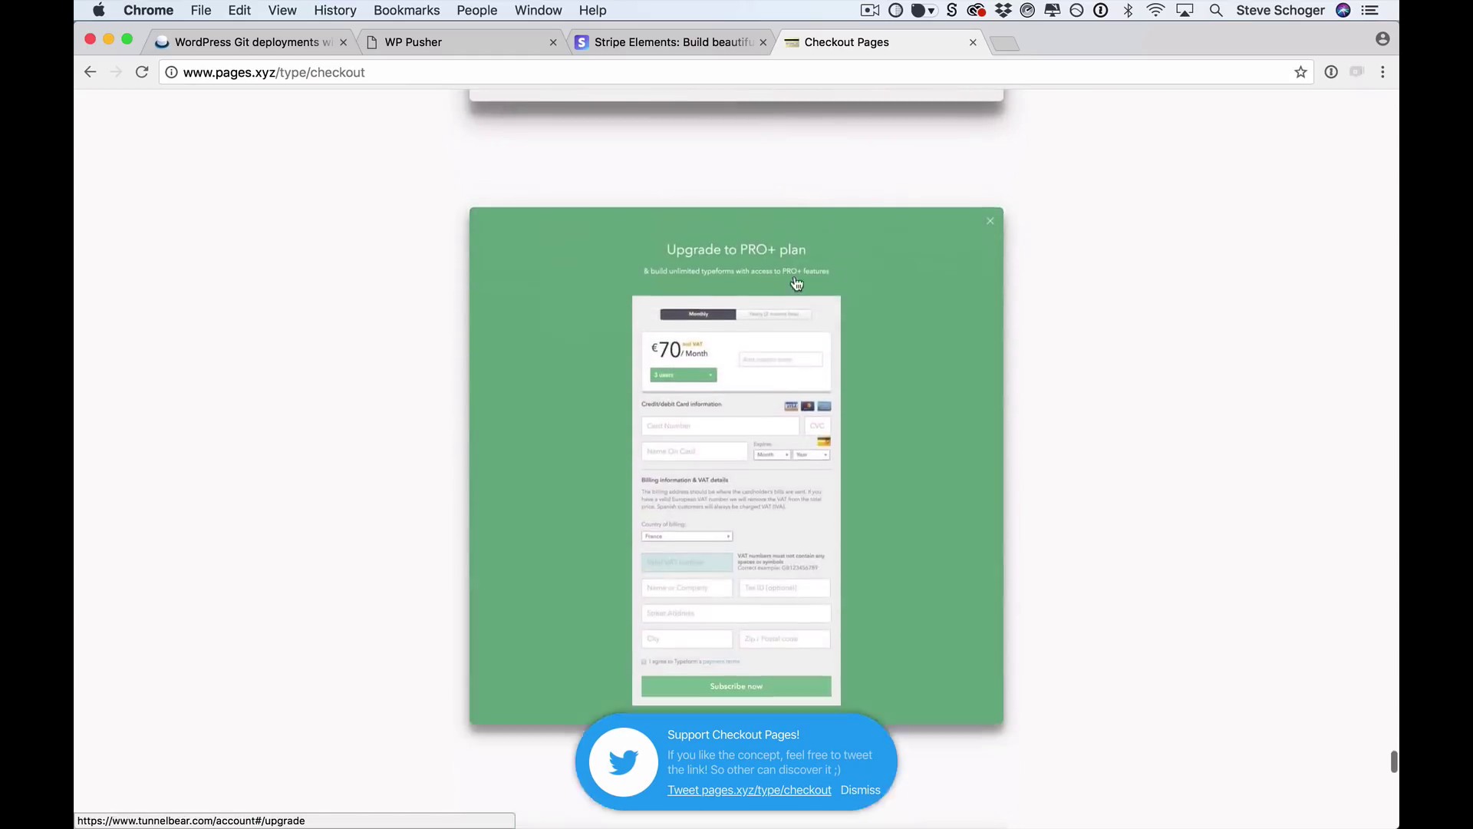
scroll(795, 283, "down", 15)
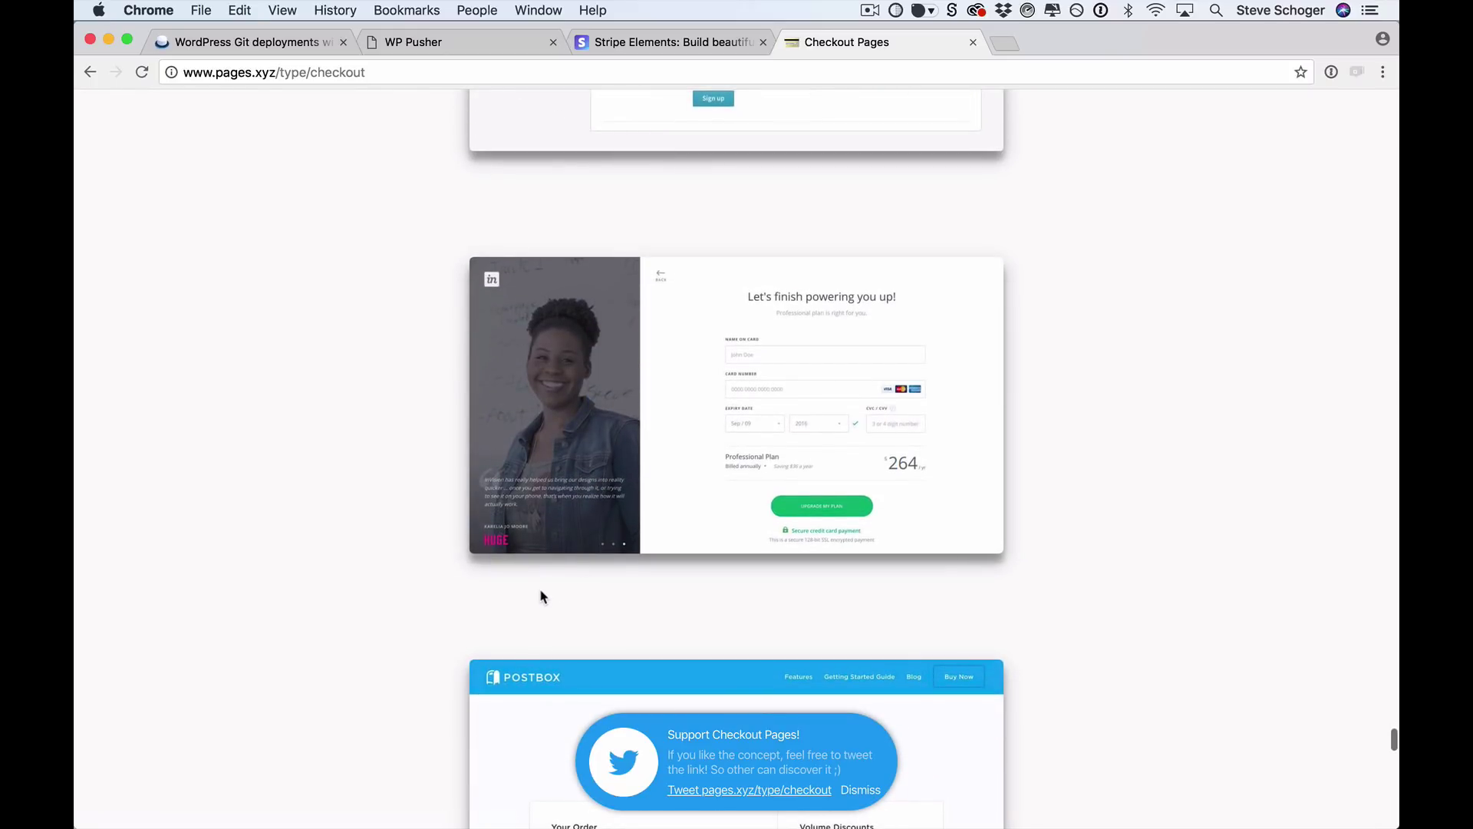
scroll(541, 597, "up", 5)
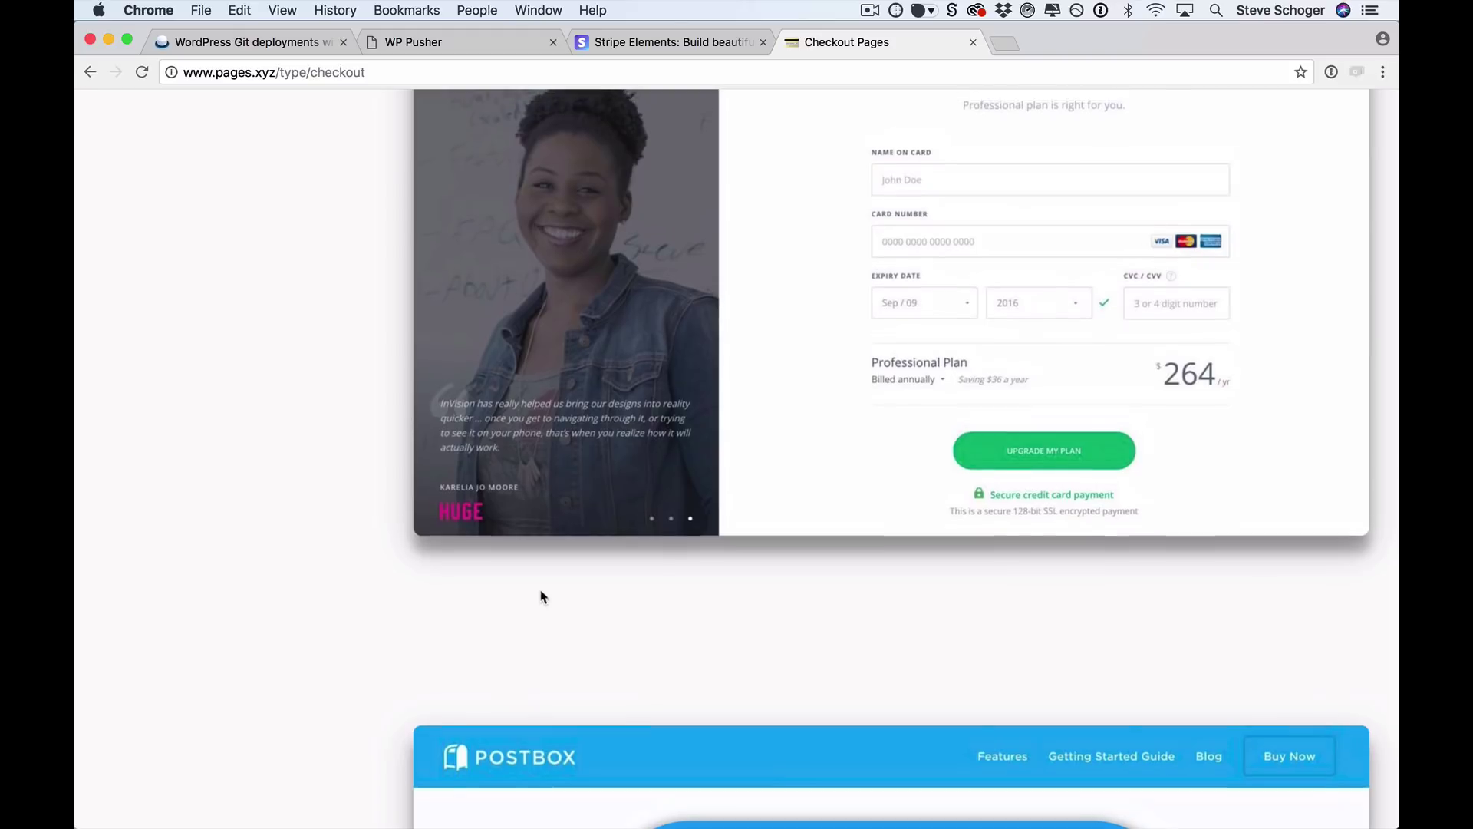
scroll(541, 596, "up", 2)
scroll(540, 597, "up", 5)
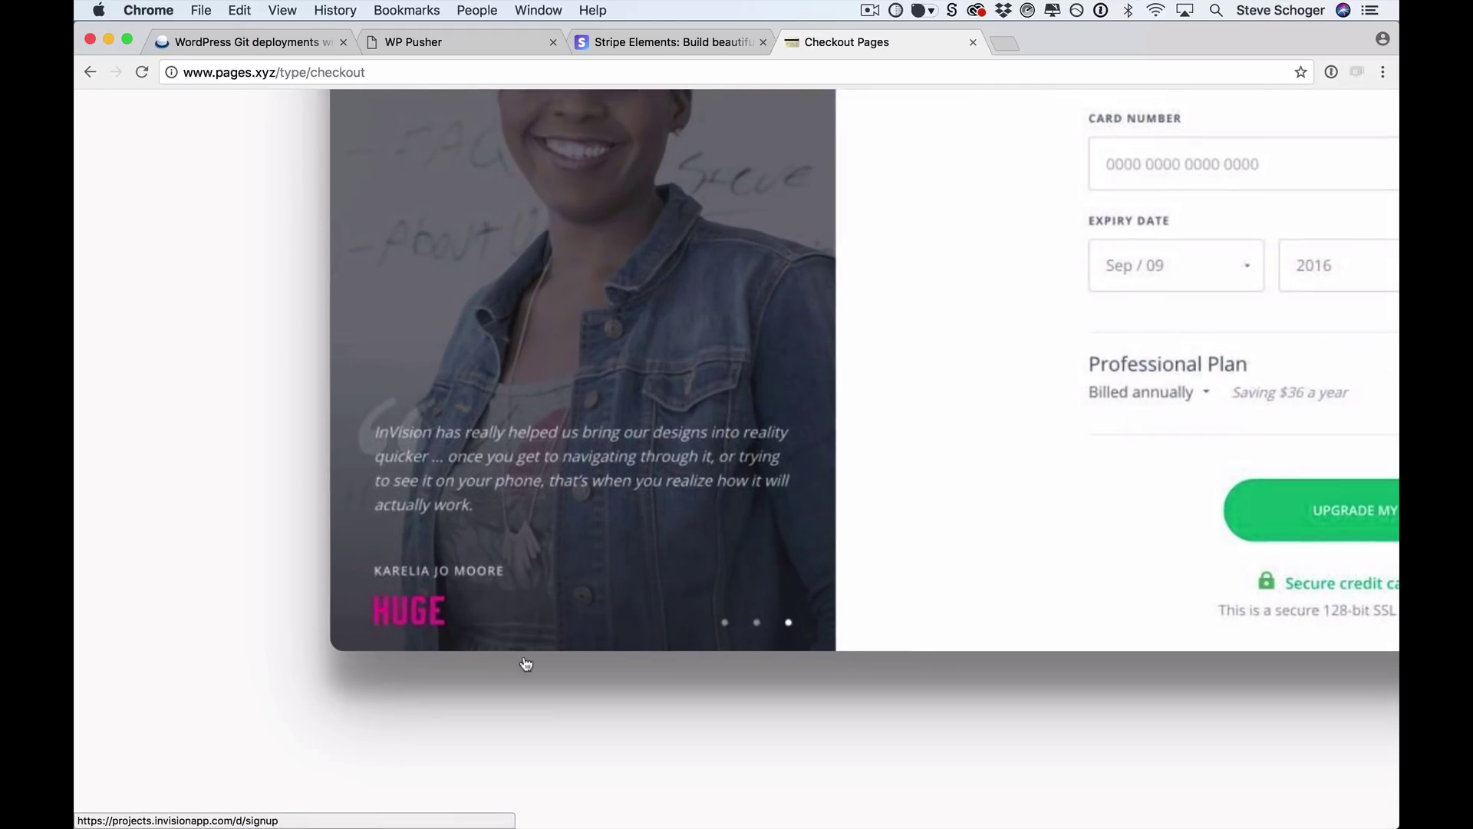
scroll(527, 663, "up", 2)
scroll(552, 661, "right", 2)
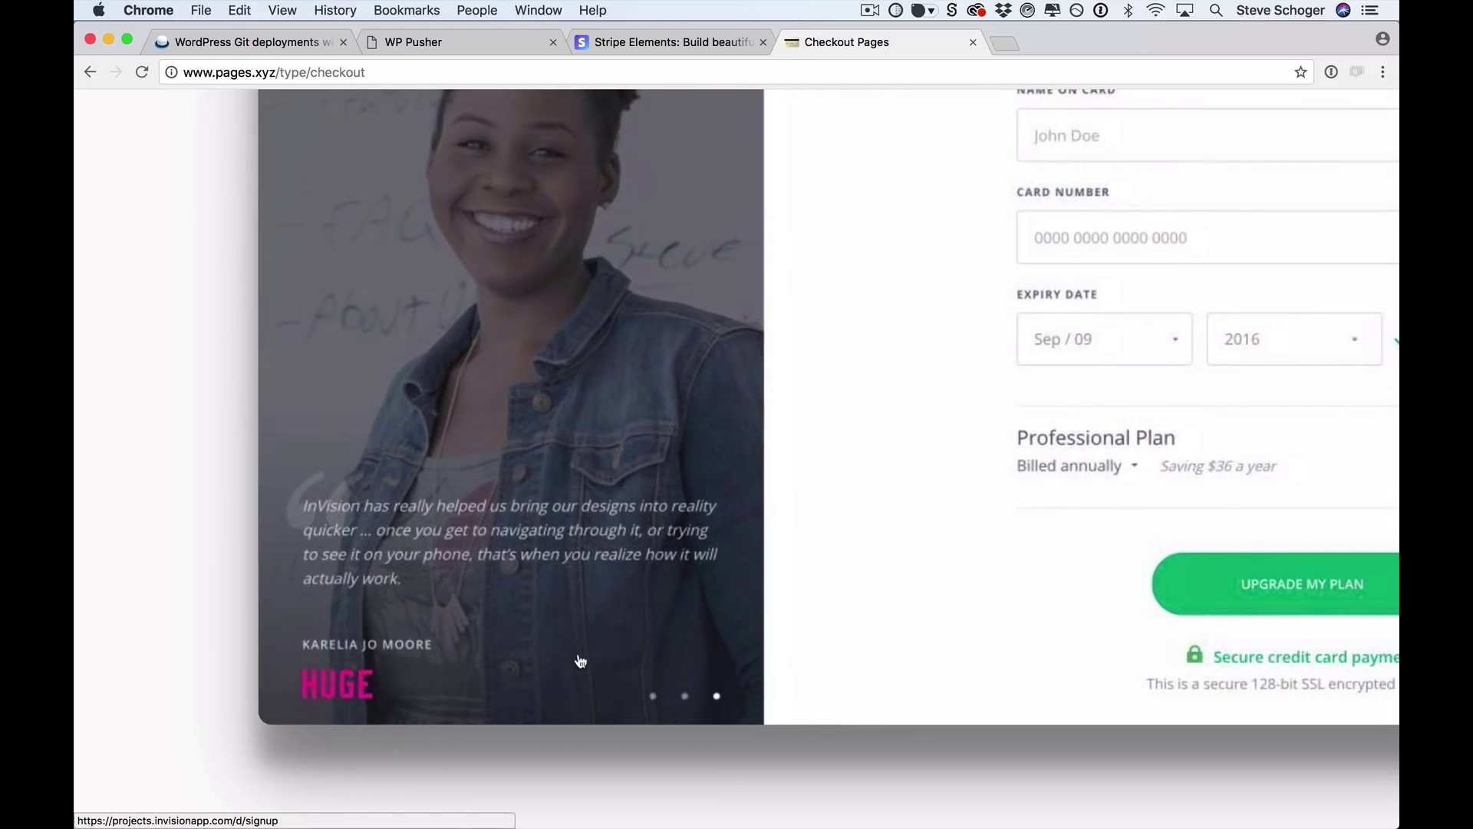
scroll(577, 673, "down", 3)
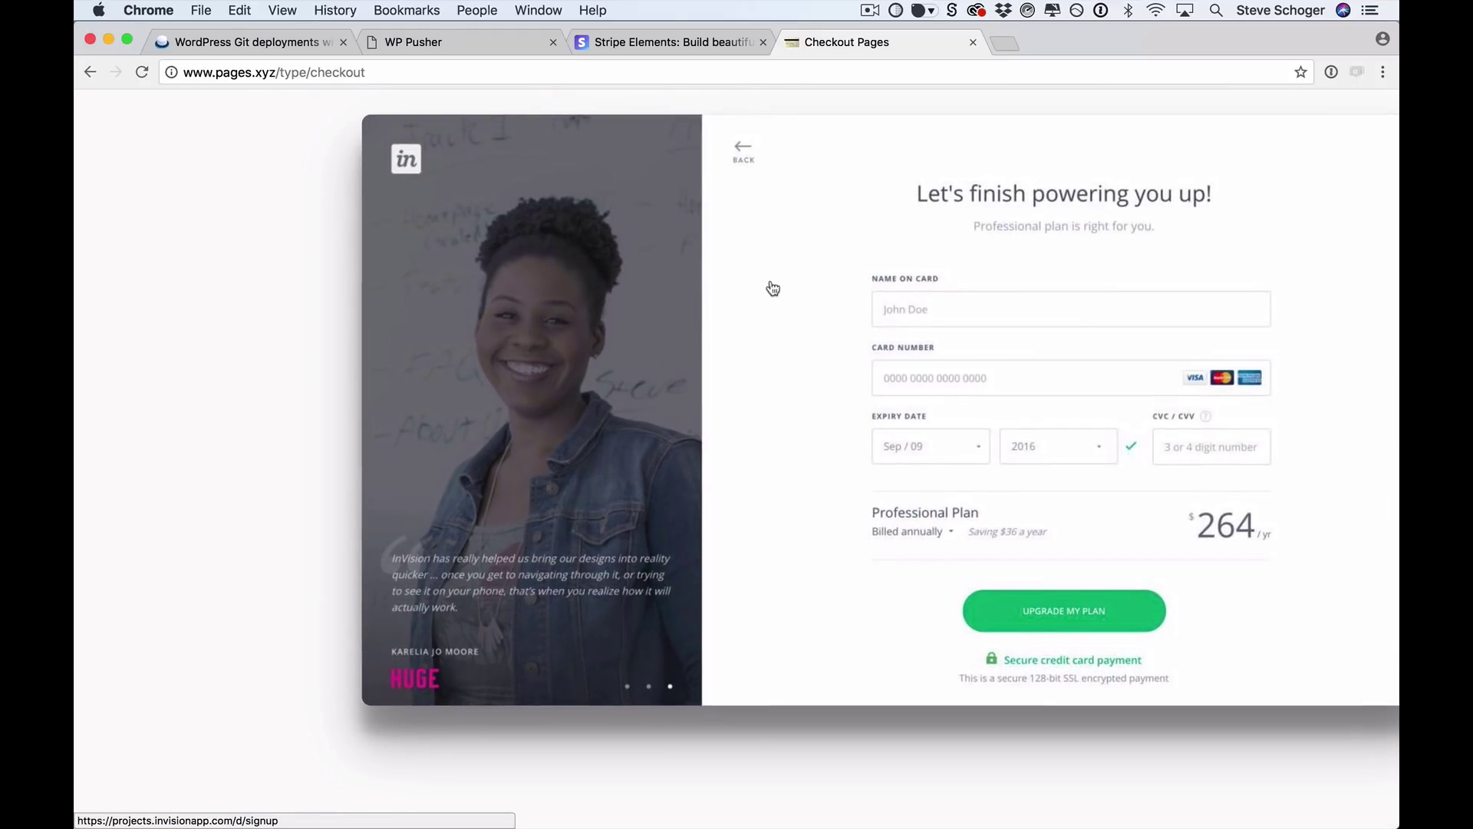
scroll(768, 287, "down", 3)
Copy the testimonial beginning "FTP is horrible to deal with" from the WP Pusher homepage
key("ctrl+Tab")
left_click_drag(894, 447, 989, 510)
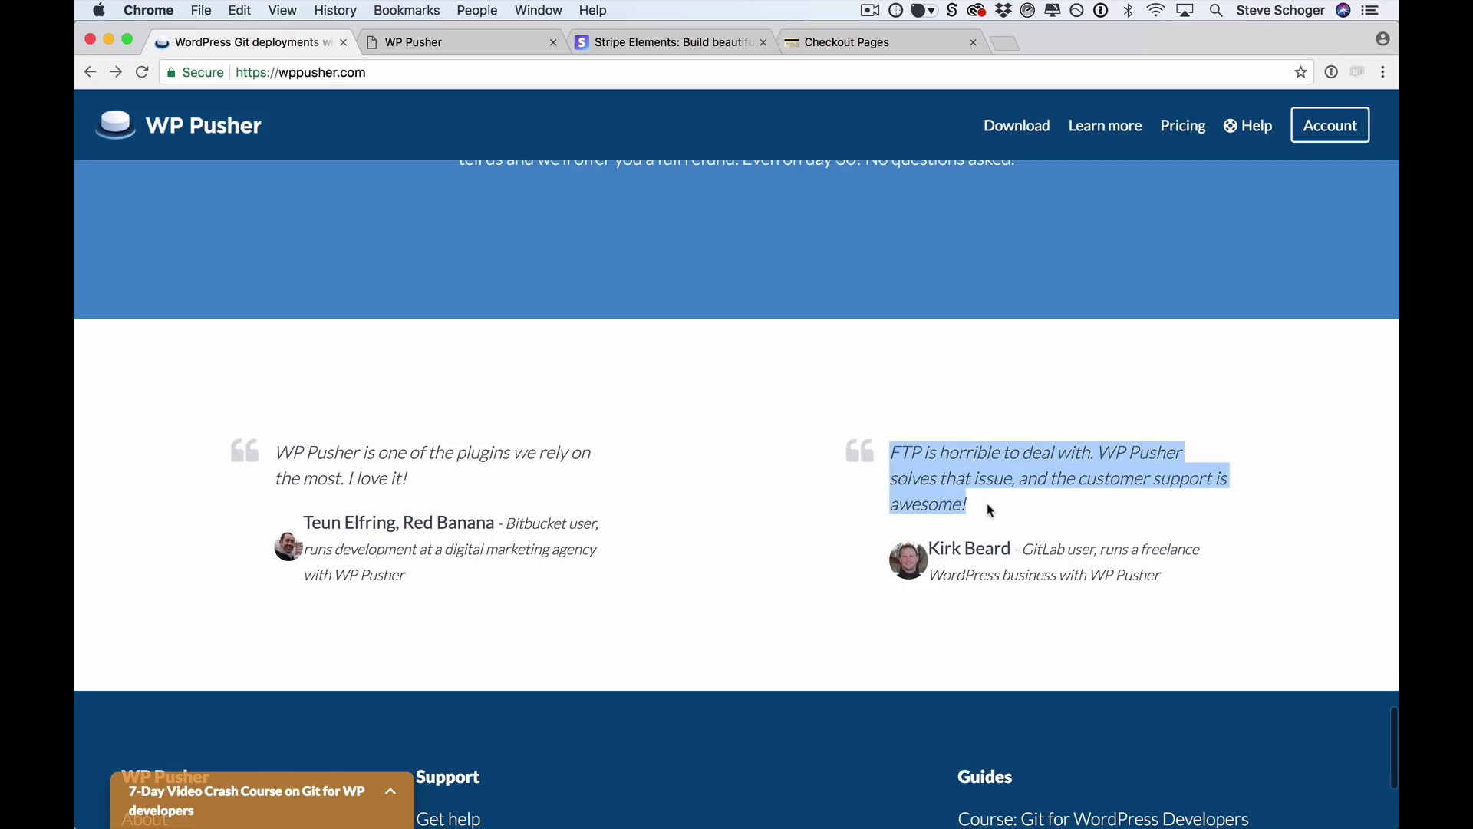
key("super+c")
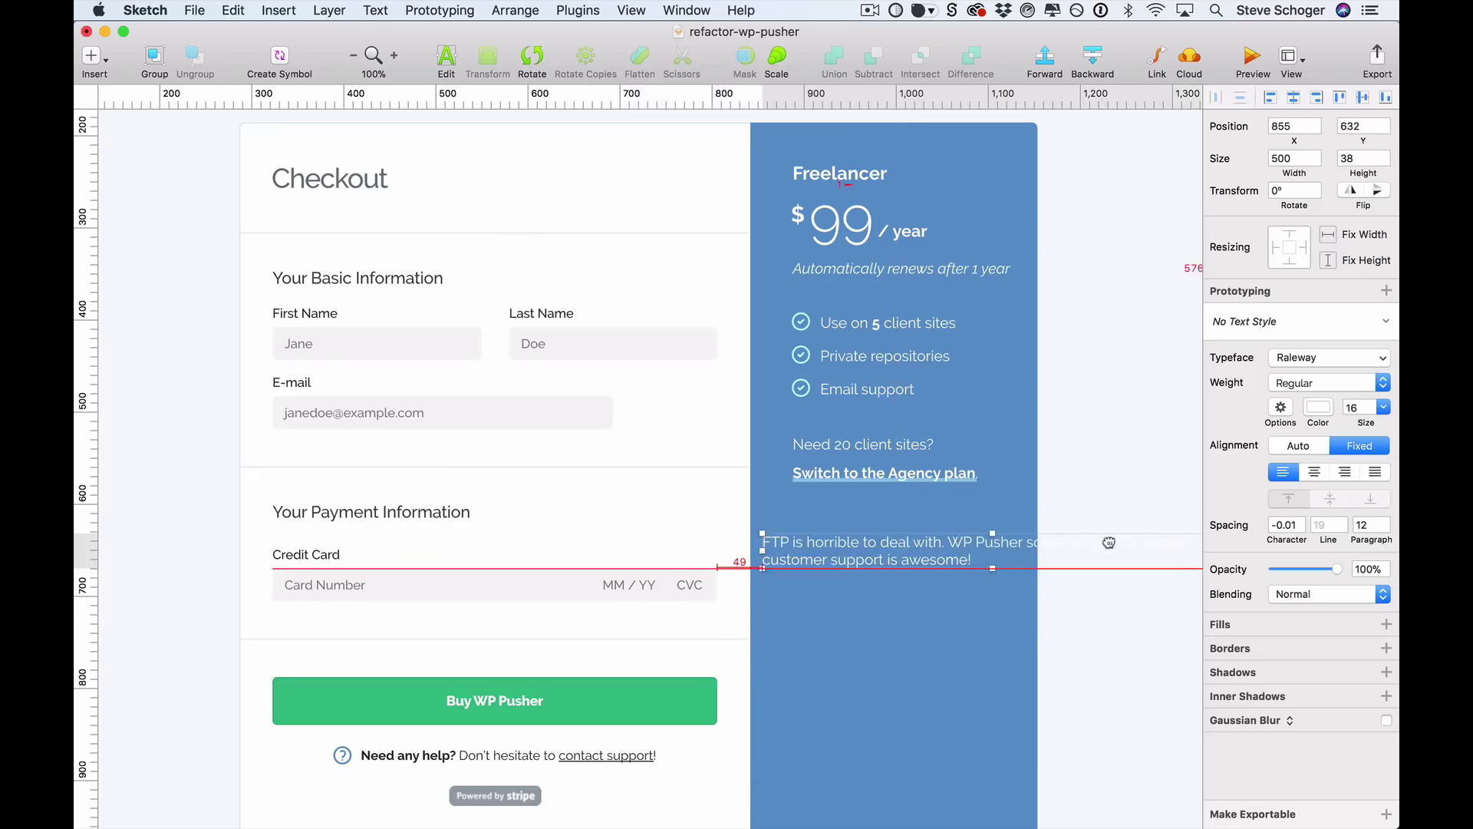
Place the copied testimonial below the Agency plan link in Sketch, align it at X 888 and narrow it to 227 px
left_click_drag(888, 542, 919, 543)
scroll(1159, 548, "right", 3)
left_click_drag(1156, 553, 912, 560)
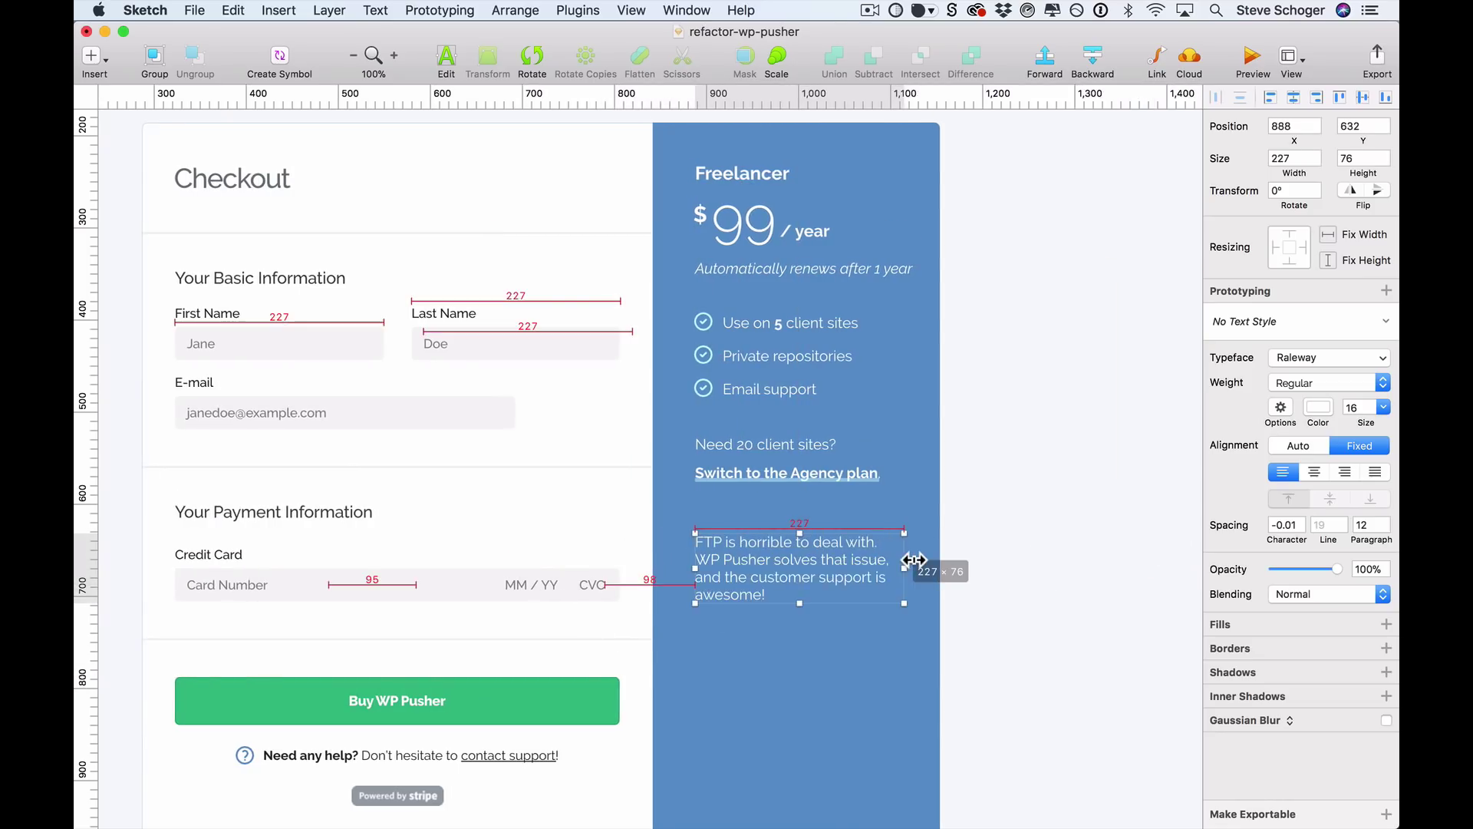
Set the testimonial's font size to 18, line spacing to 24 and paragraph spacing to 0
left_click_drag(1366, 421, 1373, 421)
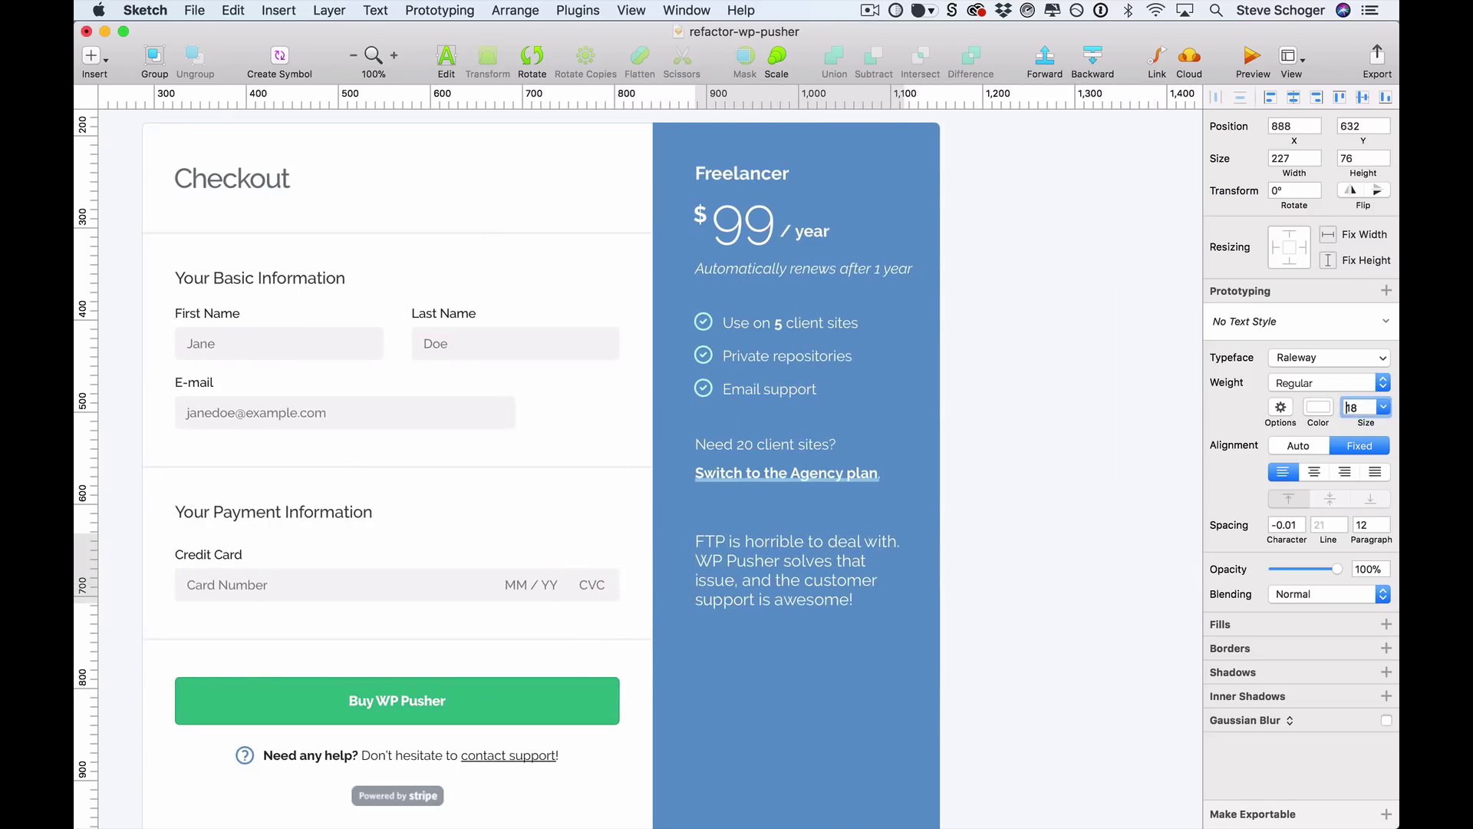
double_click(1370, 524)
type("0")
double_click(1320, 524)
type("24")
key("Return")
left_click(835, 581)
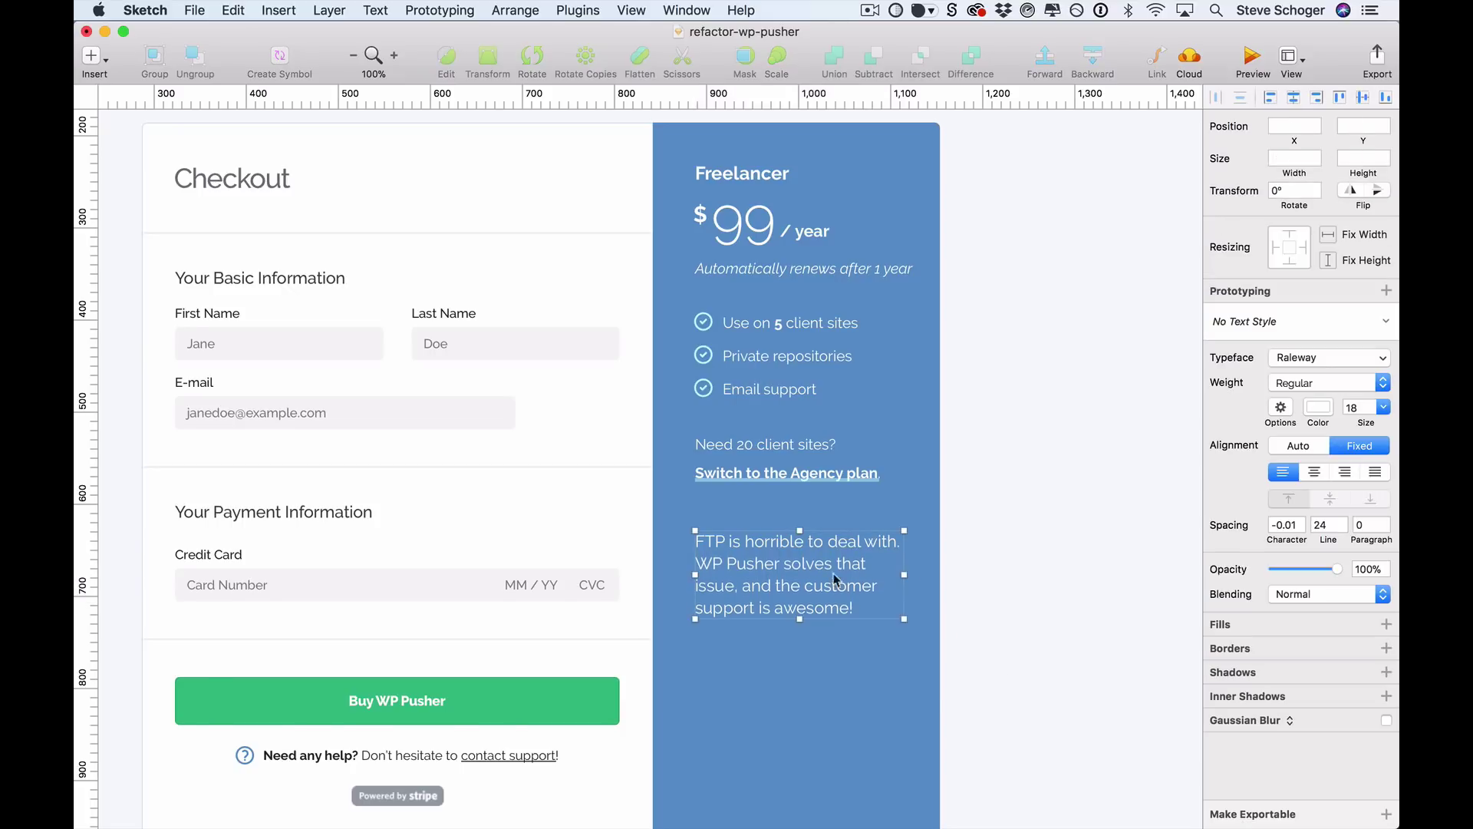
Change the testimonial text to the Italic weight
scroll(836, 581, "left", 3)
scroll(836, 581, "down", 2)
left_click(1278, 388)
left_click(1284, 400)
left_click(1093, 563)
left_click(896, 529)
scroll(895, 529, "up", 1)
left_click(1052, 482)
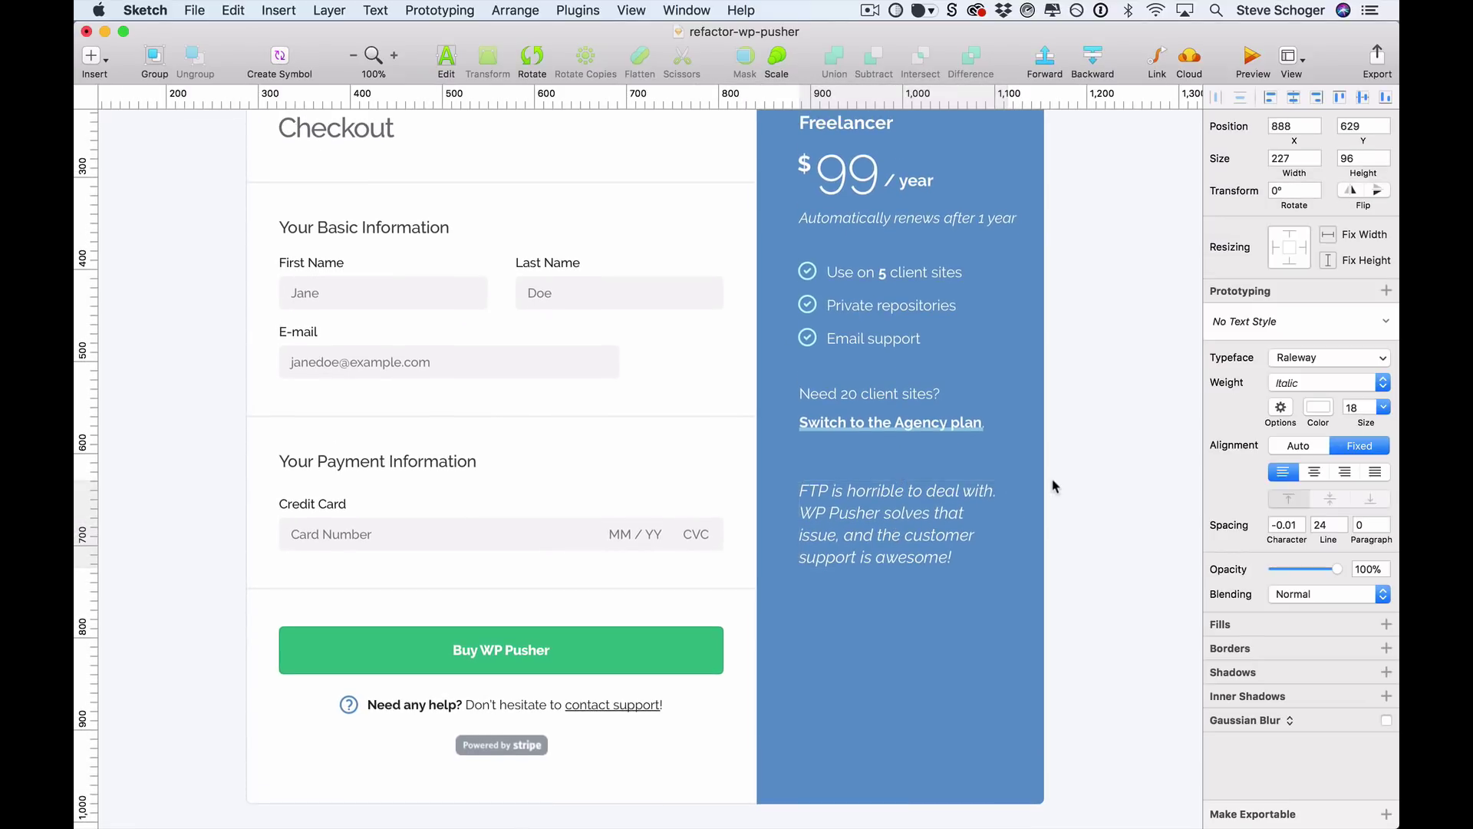
left_click(920, 521)
left_click(1088, 522)
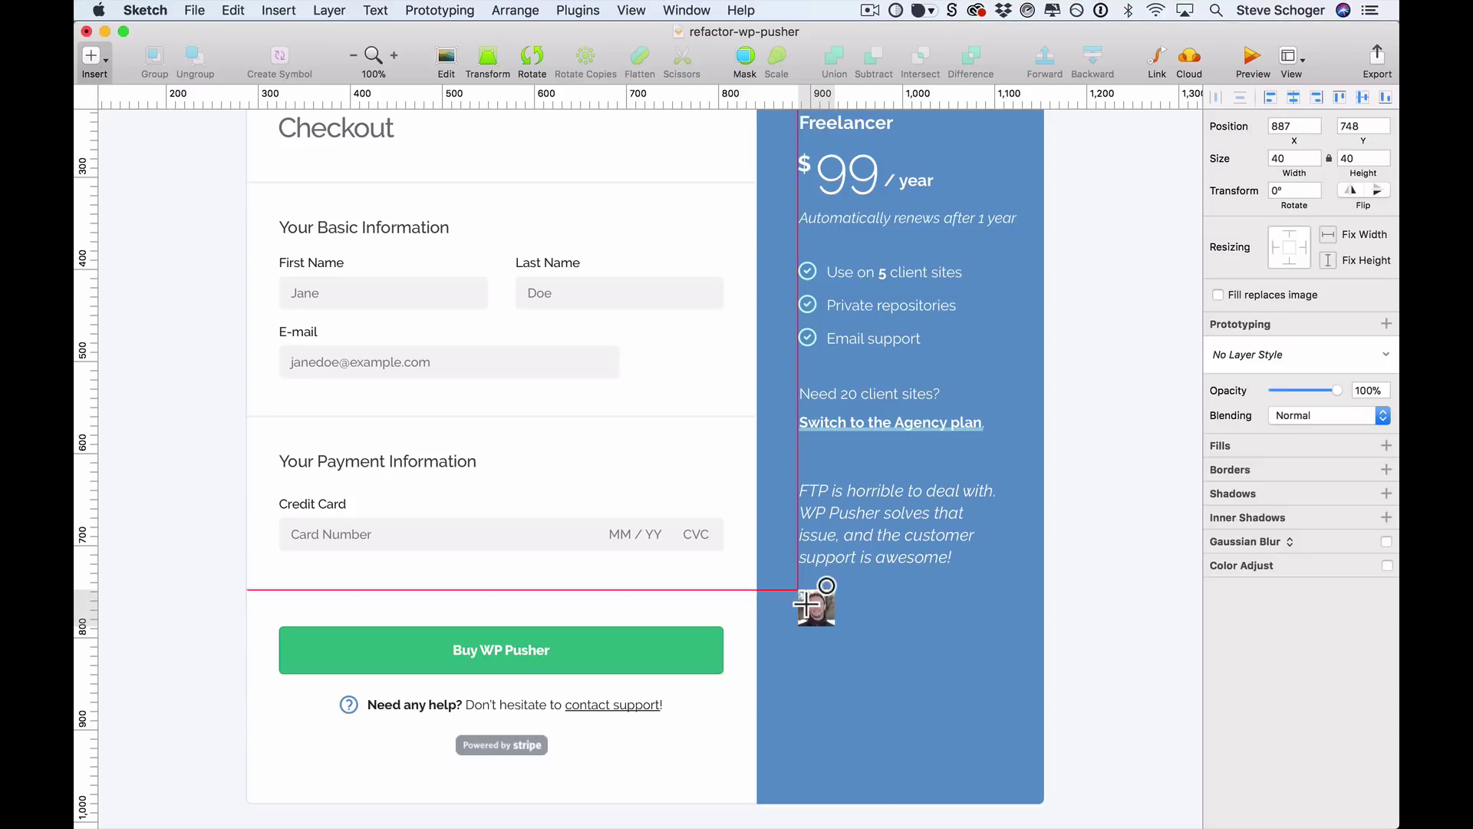
Draw a 40 px circle over the reviewer's portrait below the testimonial and mask the photo with it
left_click_drag(798, 590, 835, 626)
left_click(848, 599)
left_click(831, 593)
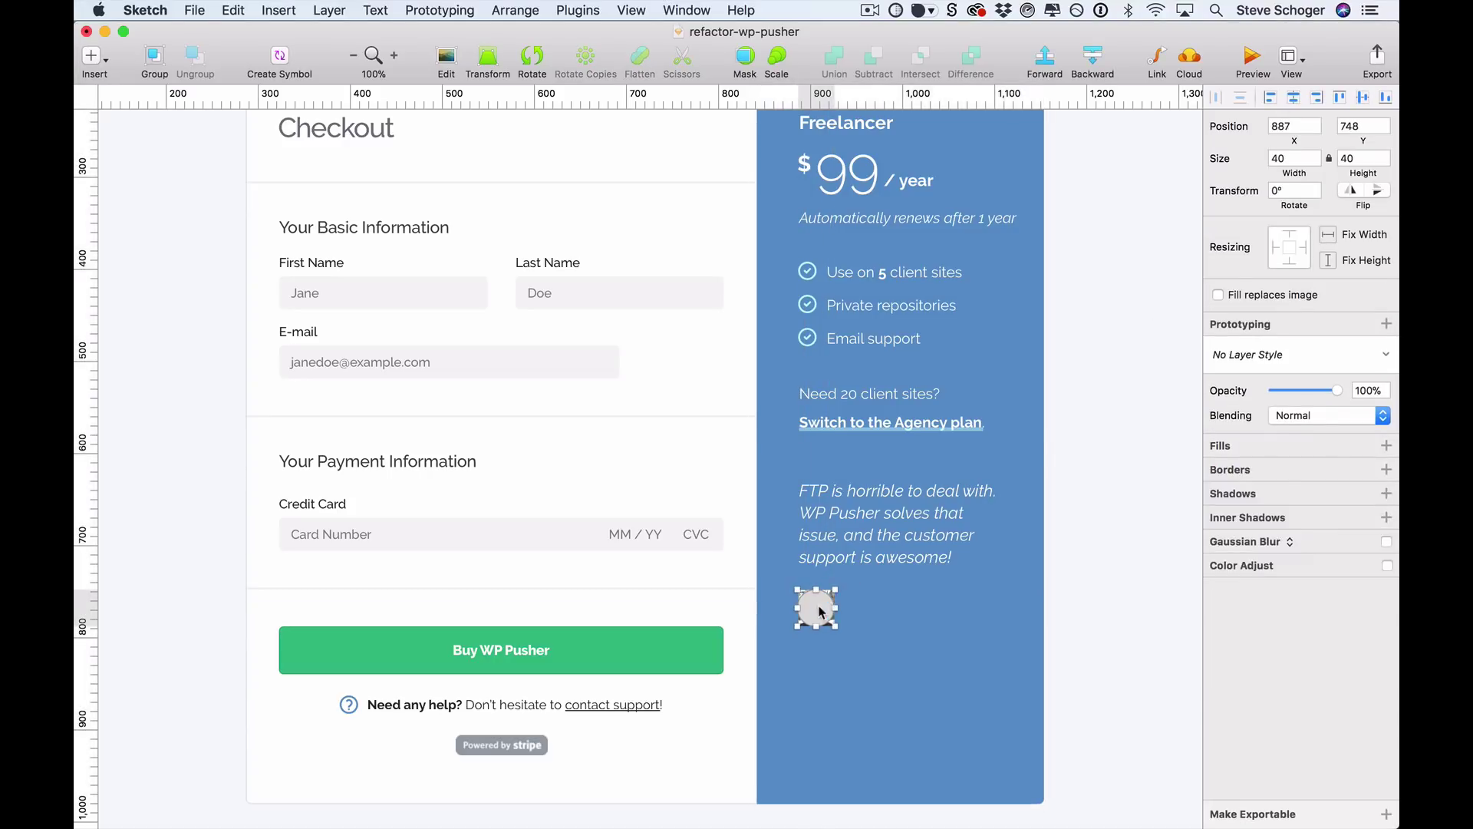
left_click(818, 608, "shift")
key("ctrl+super+m")
double_click(818, 607)
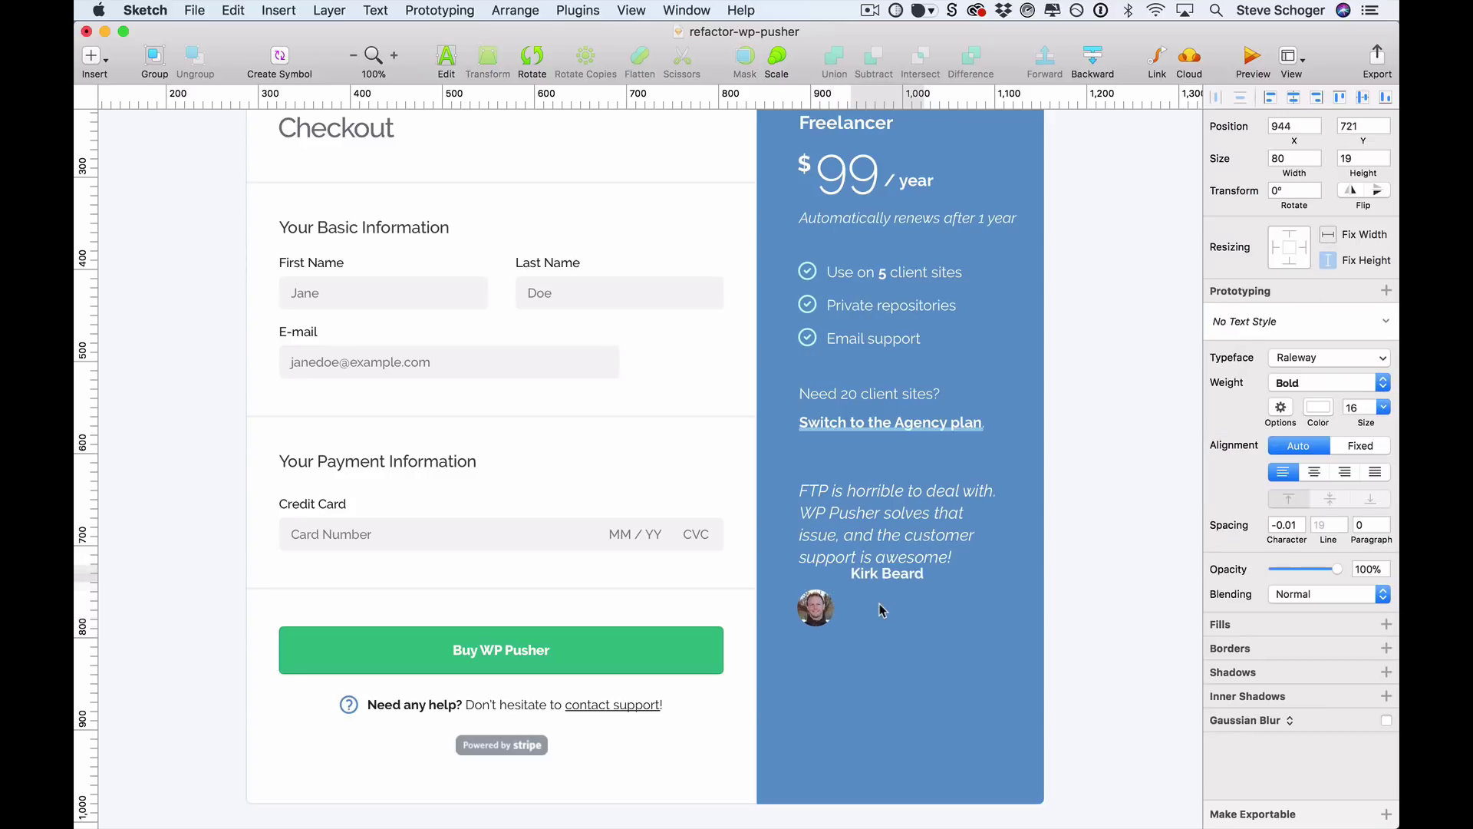
Move the bold reviewer name down to Y 752 so it sits beside the round portrait
key("shift+Up")
key("shift+Up")
key("shift+Down")
key("shift+Down")
key("Down")
key("shift+Down")
key("shift+Down")
key("Down")
key("Down")
key("Down")
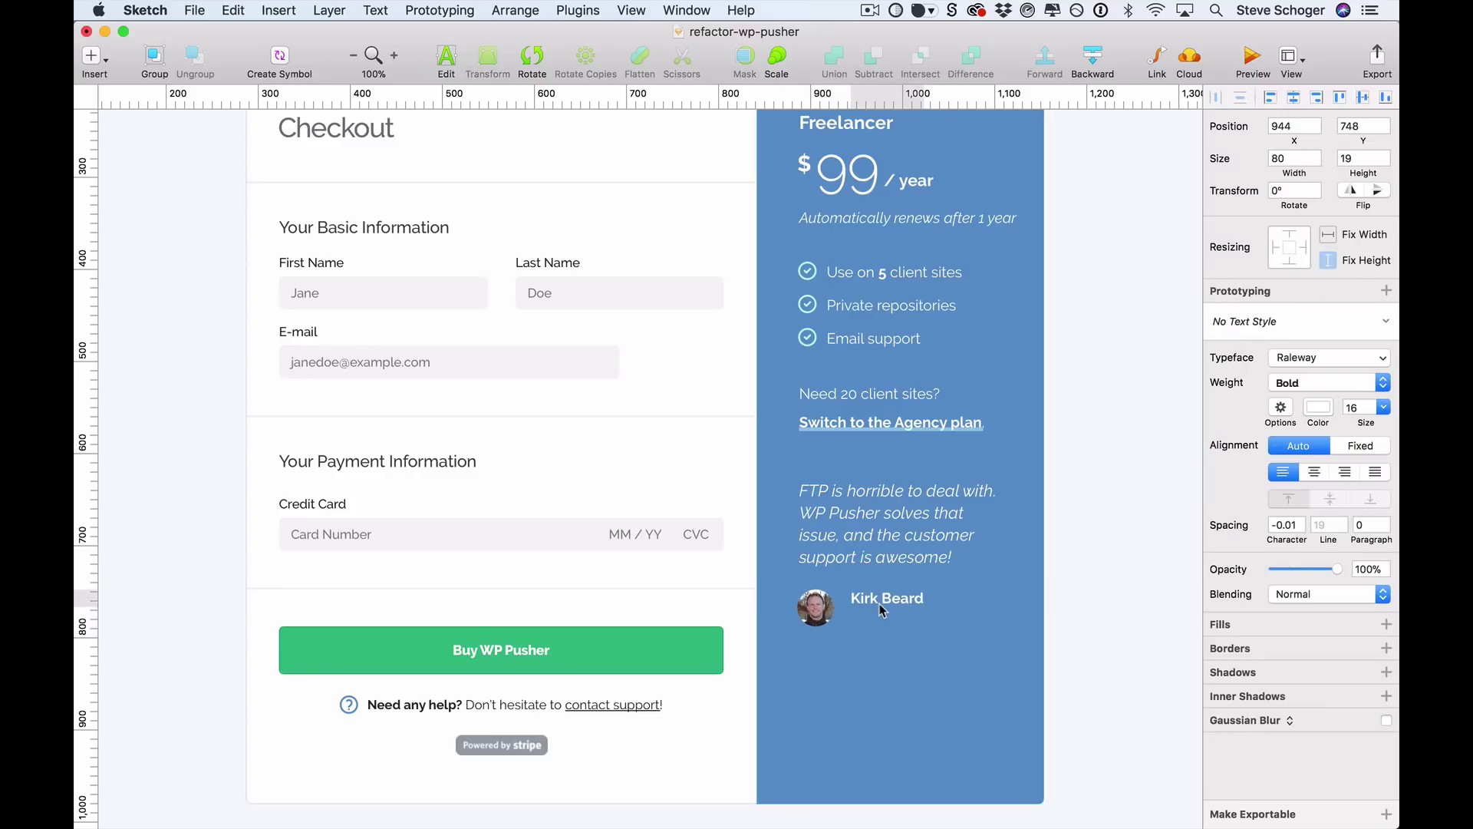
left_click_drag(882, 610, 883, 613)
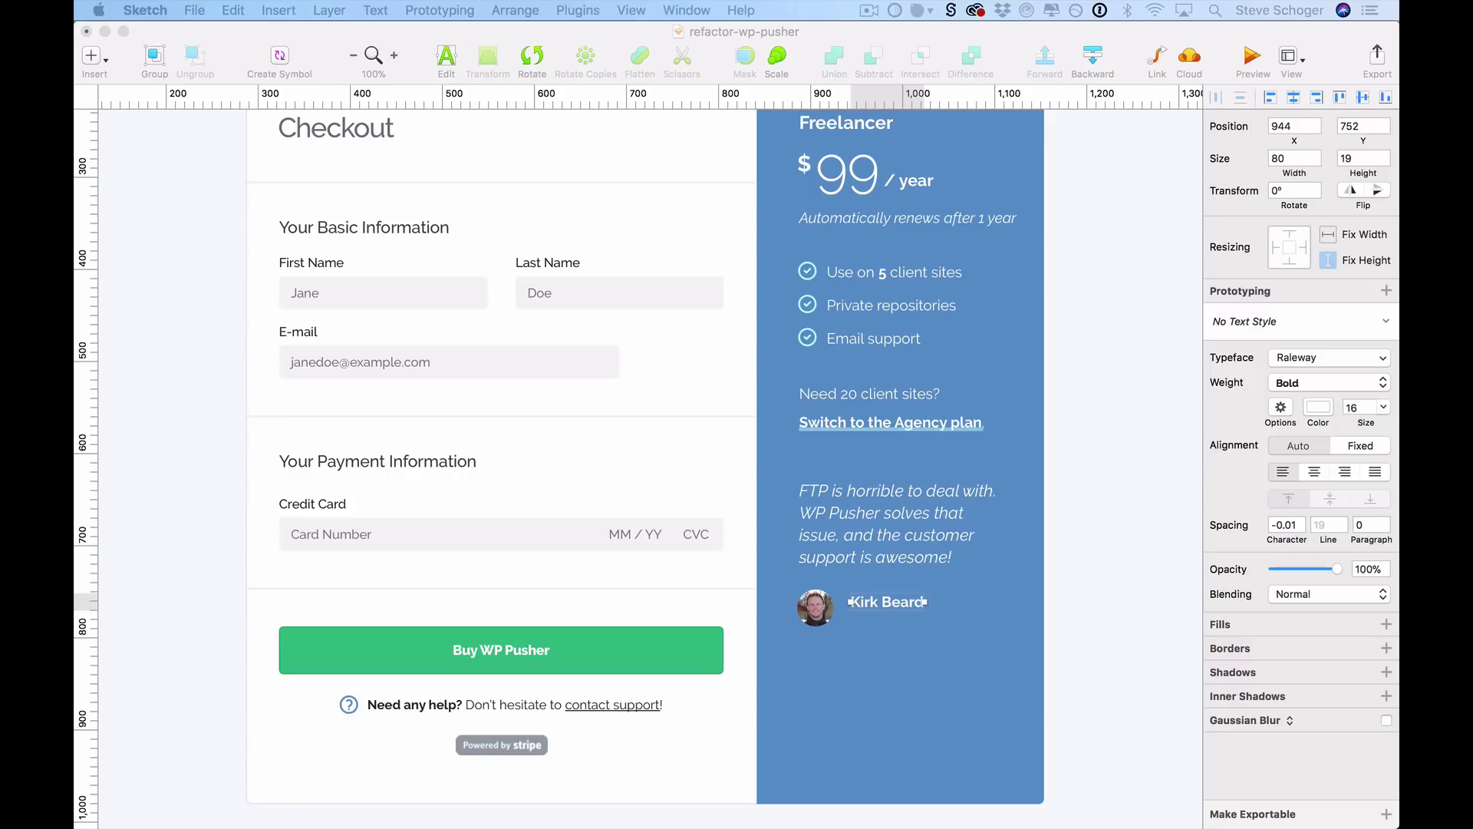
Shift the reviewer's name closer to the portrait at X 940 and raise the portrait to centre it on the name
left_click_drag(813, 615, 879, 607)
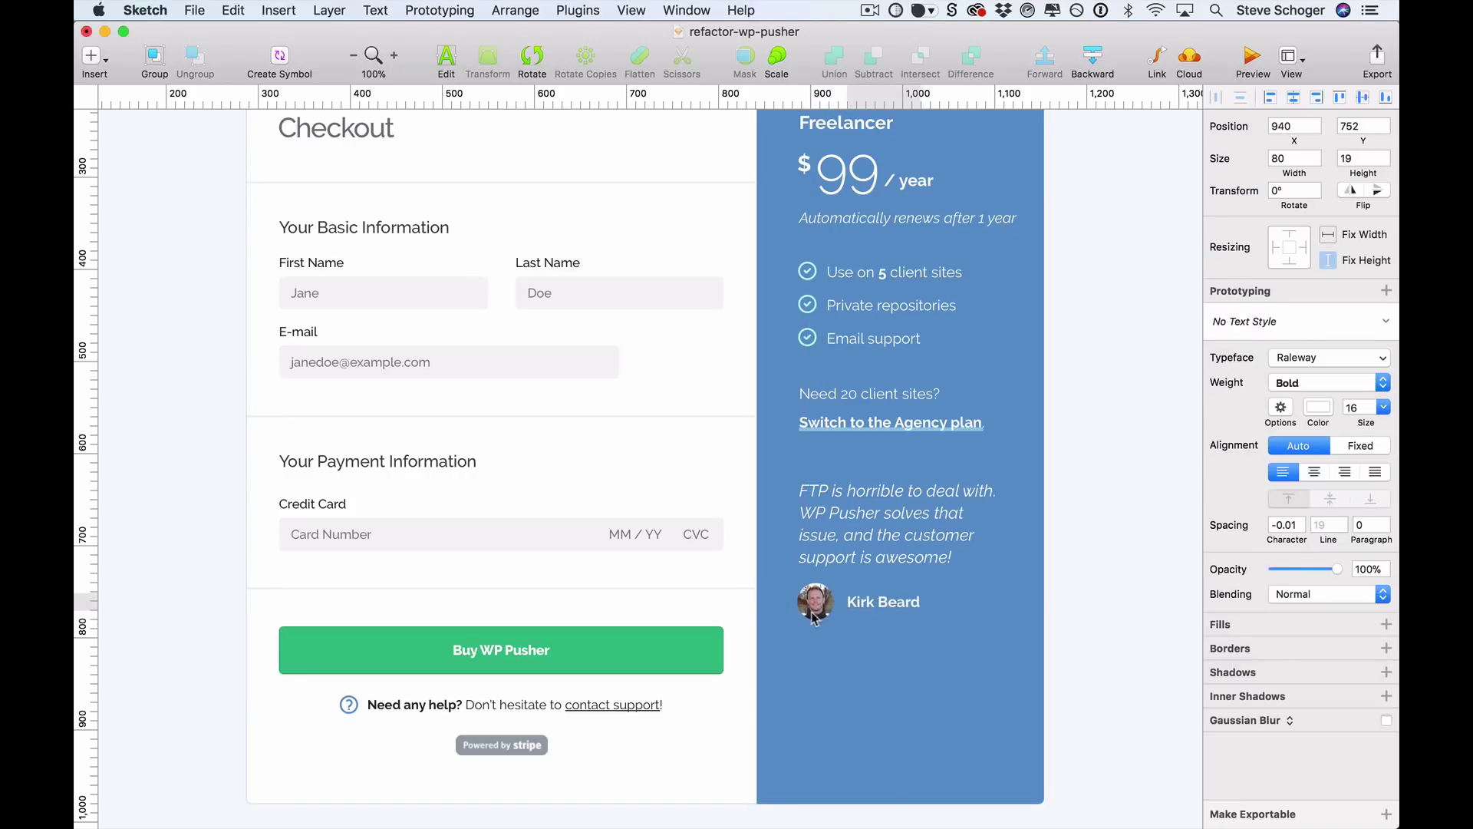
left_click(813, 617)
scroll(1120, 625, "up", 2)
left_click(1119, 651)
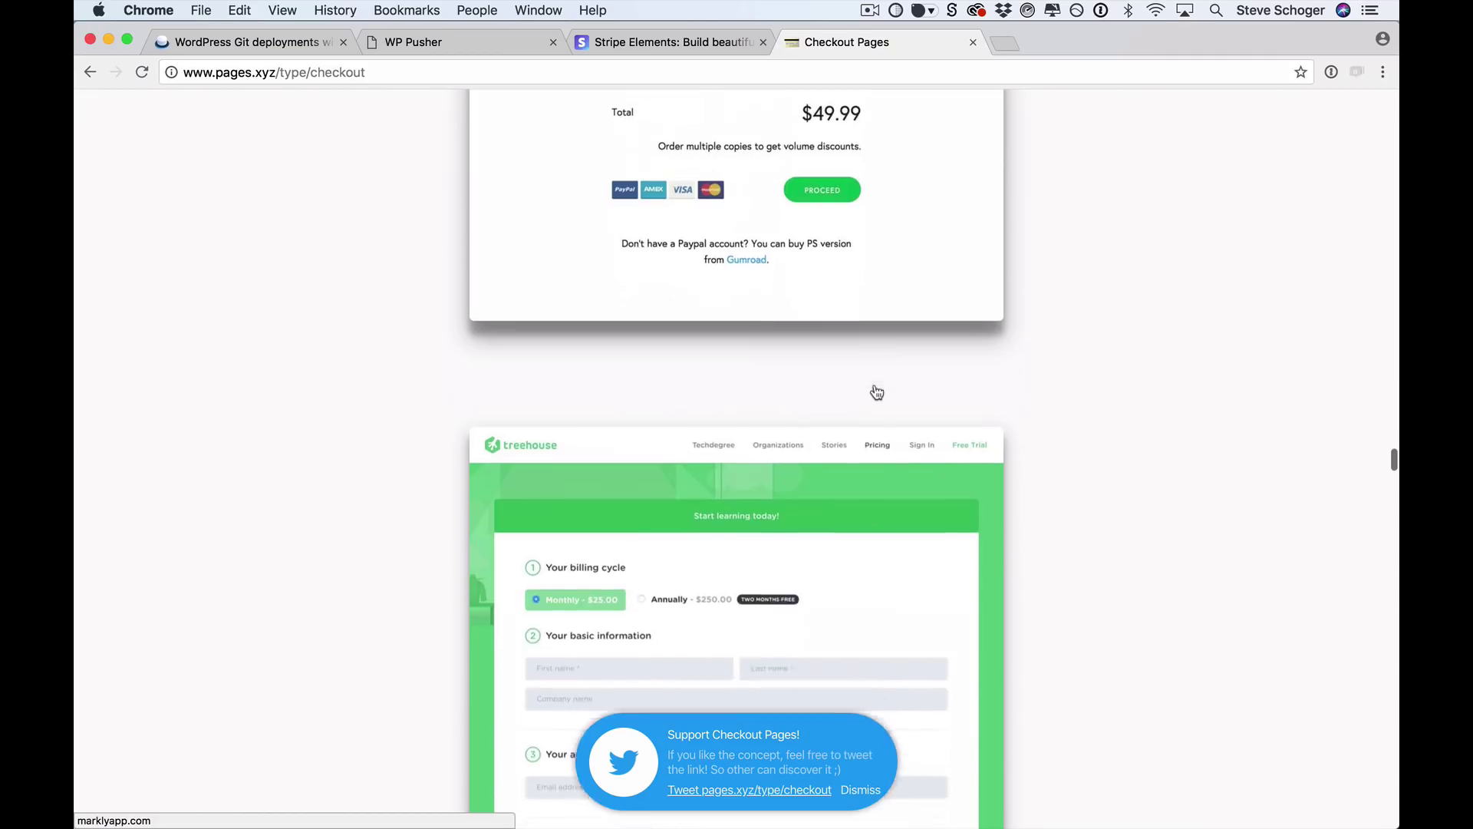
Switch to Chrome and examine the numbered section headings in the Treehouse checkout example on pages.xyz
scroll(874, 391, "down", 5)
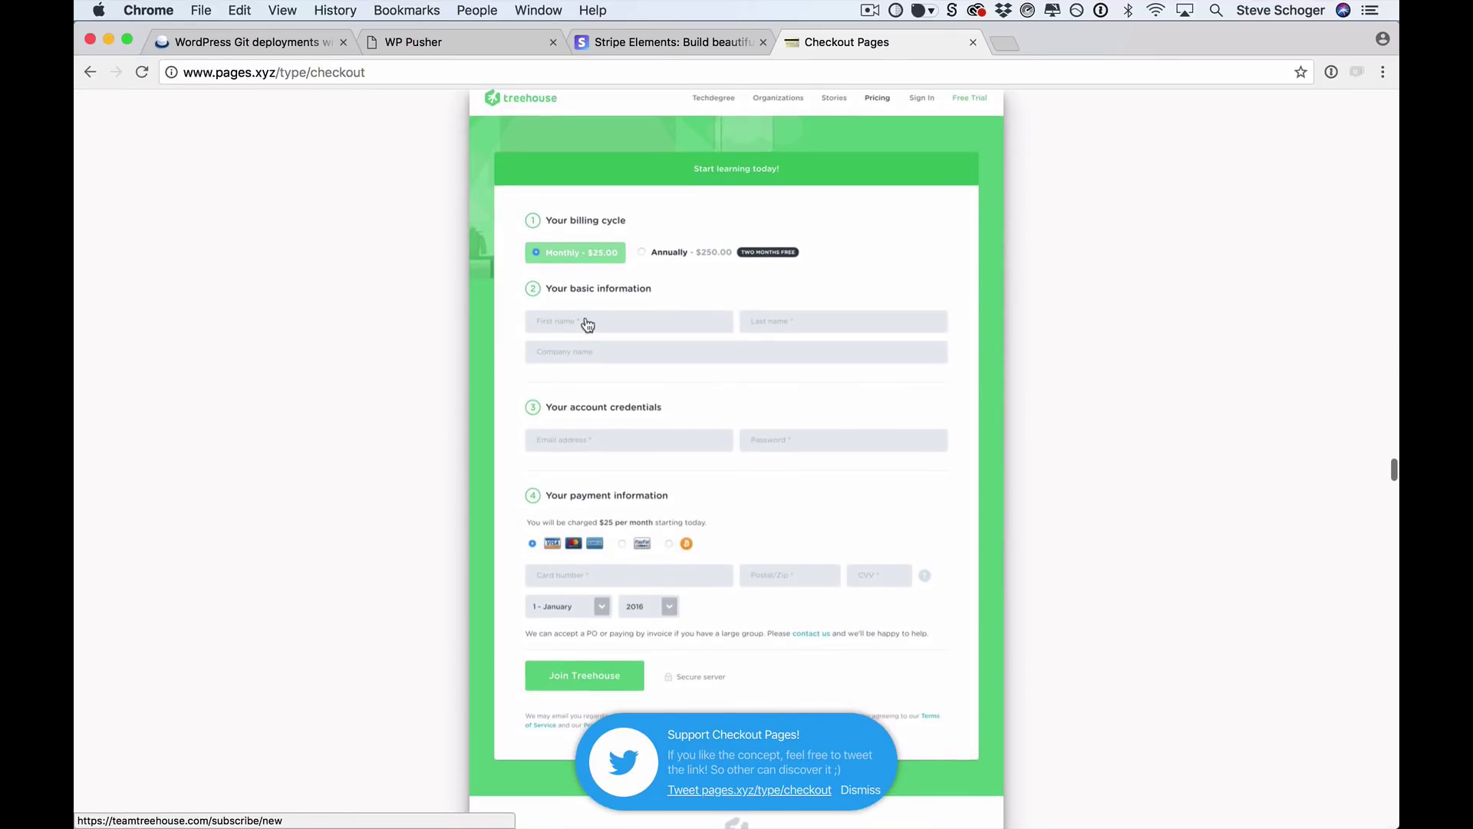
scroll(587, 325, "up", 5)
scroll(587, 325, "up", 1)
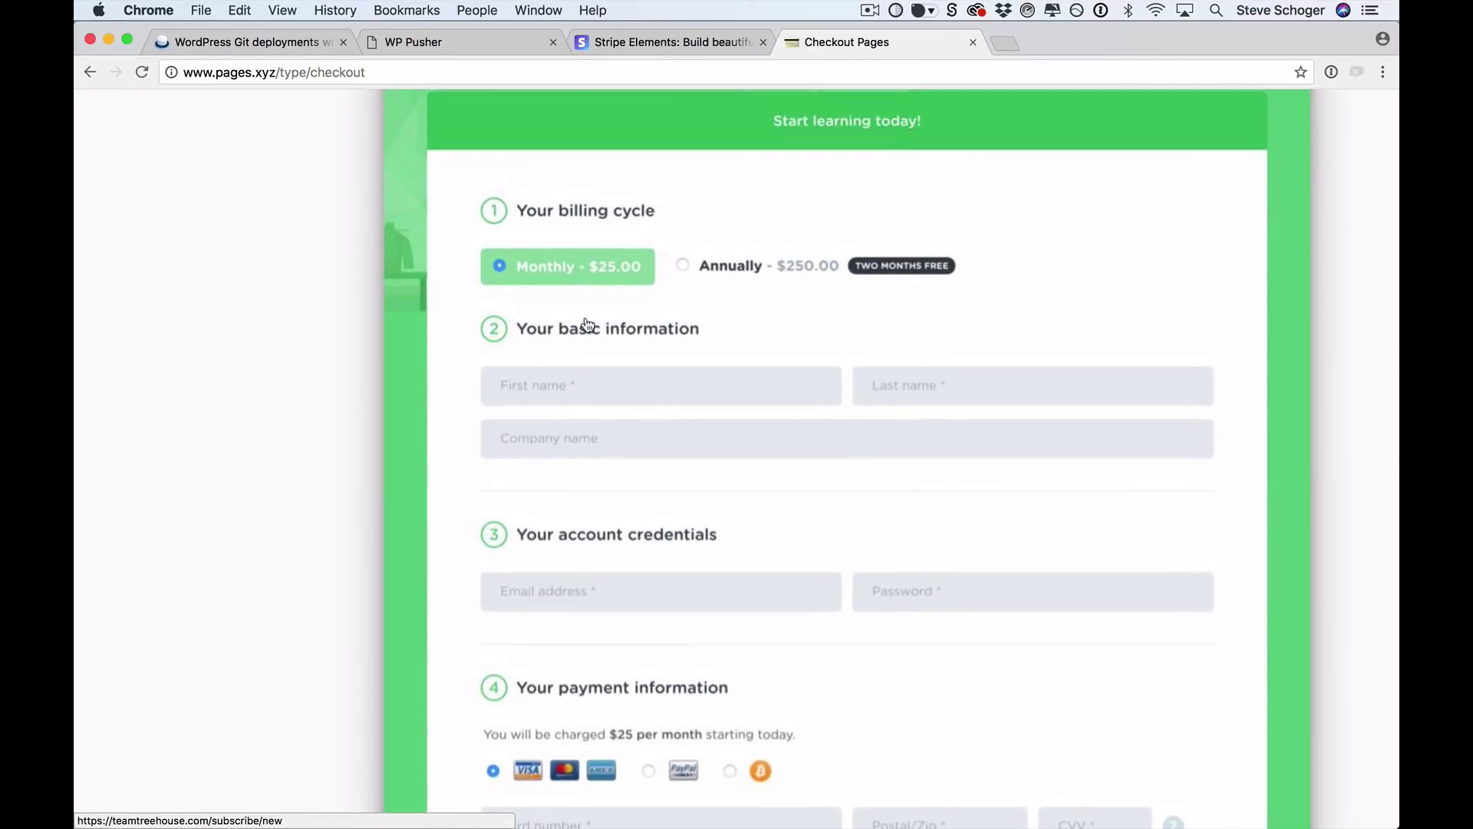
scroll(409, 687, "down", 2)
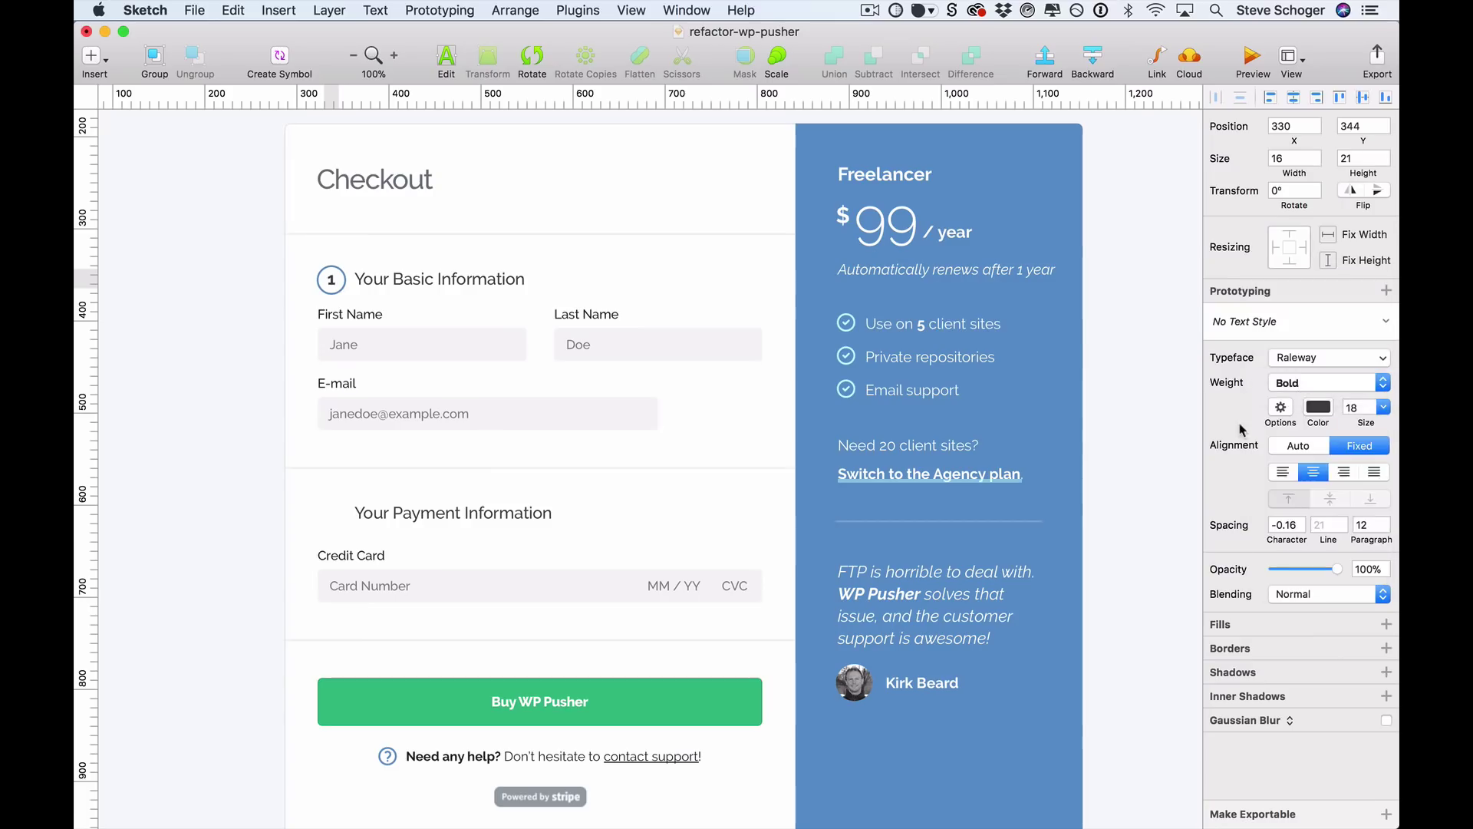
Recolour the badge number beside "Your Basic Information" to the sidebar blue and duplicate the circled badge down to "Your Payment Information"
left_click(1318, 407)
left_click(1075, 372)
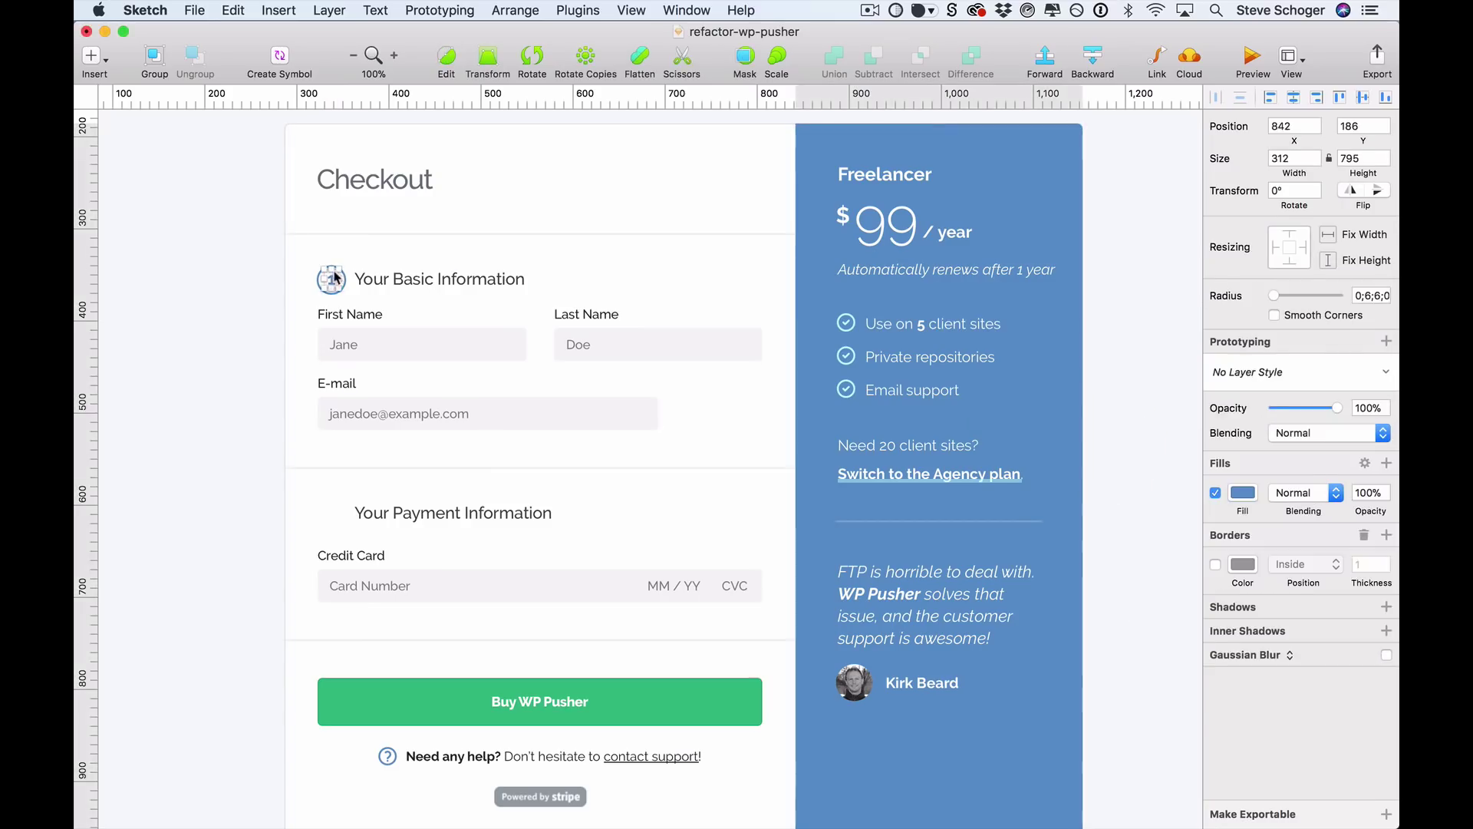
left_click(332, 278)
left_click(344, 280, "shift")
key("super+d")
key("shift+Down")
key("shift+Down")
key("shift+Down")
key("shift+Down")
key("shift+Down")
key("shift+Down")
key("shift+Down")
key("shift+Down")
key("shift+Down")
key("shift+Down")
key("shift+Down")
key("shift+Down")
key("shift+Down")
key("shift+Down")
key("shift+Down")
key("shift+Down")
key("shift+Down")
key("shift+Down")
key("shift+Down")
key("shift+Down")
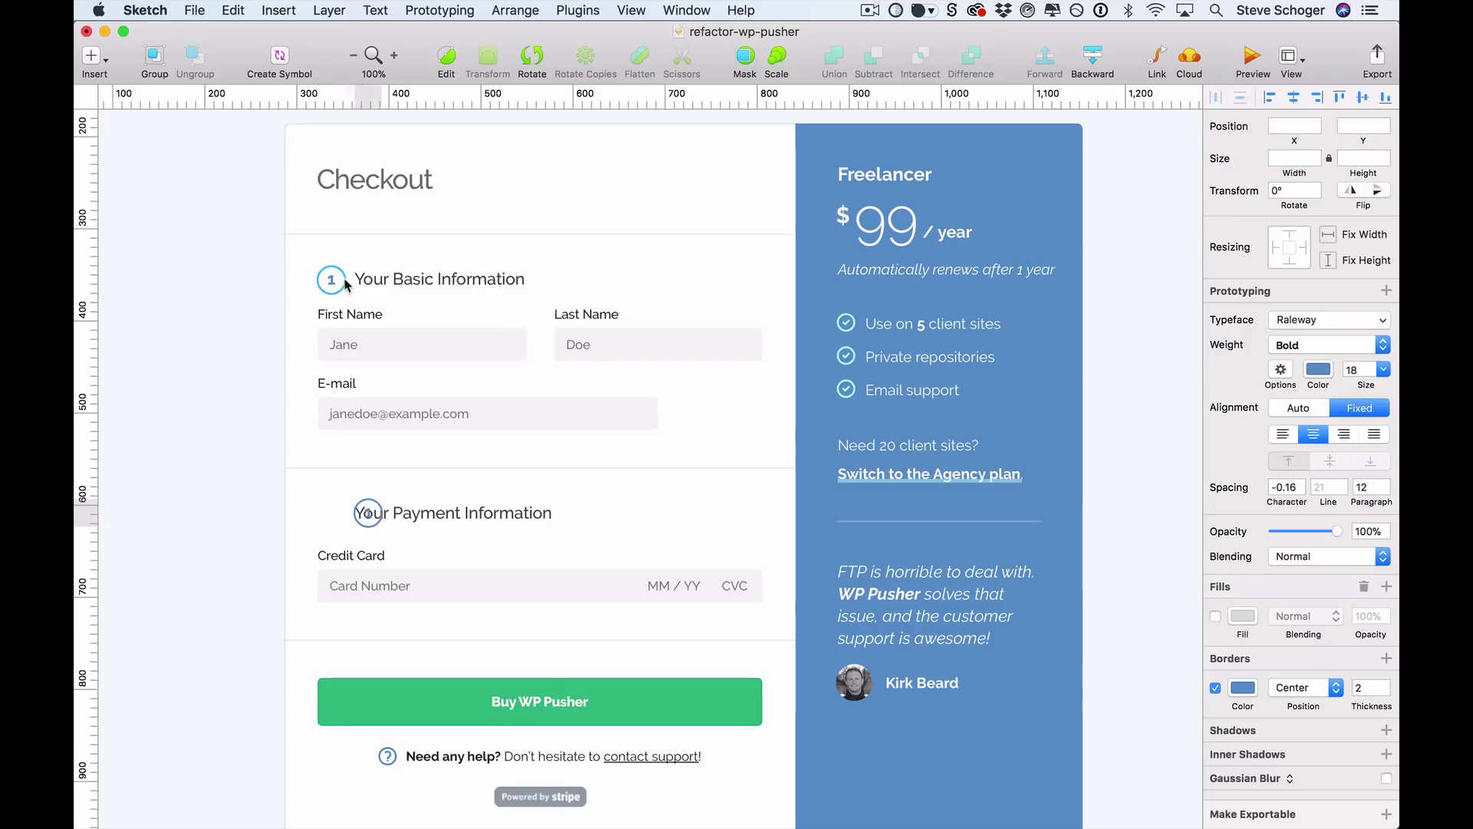
Change the number in the duplicated badge beside "Your Payment Information" to 2
double_click(331, 511)
type("2")
scroll(222, 599, "down", 1)
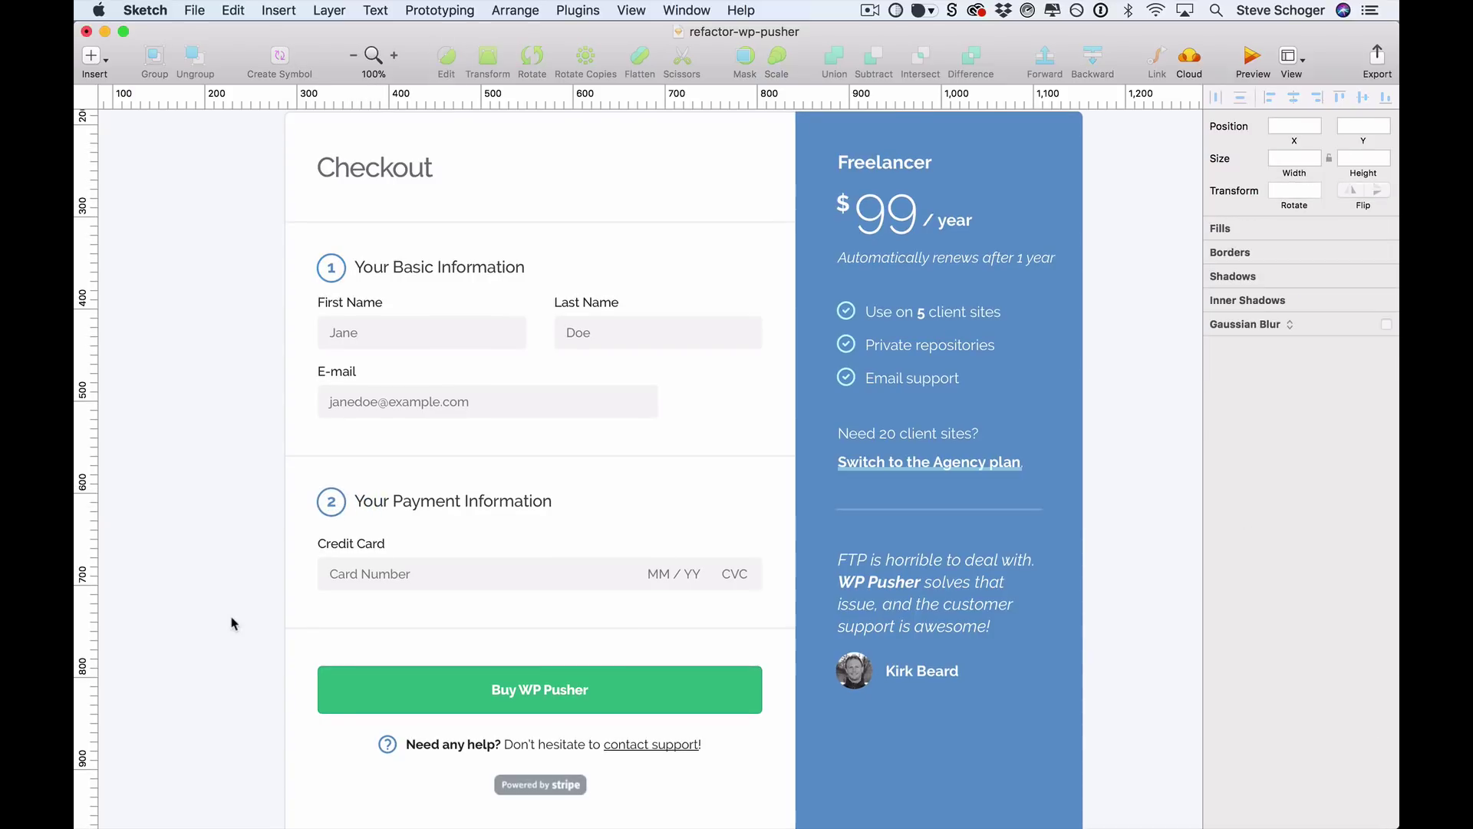
left_click(454, 502)
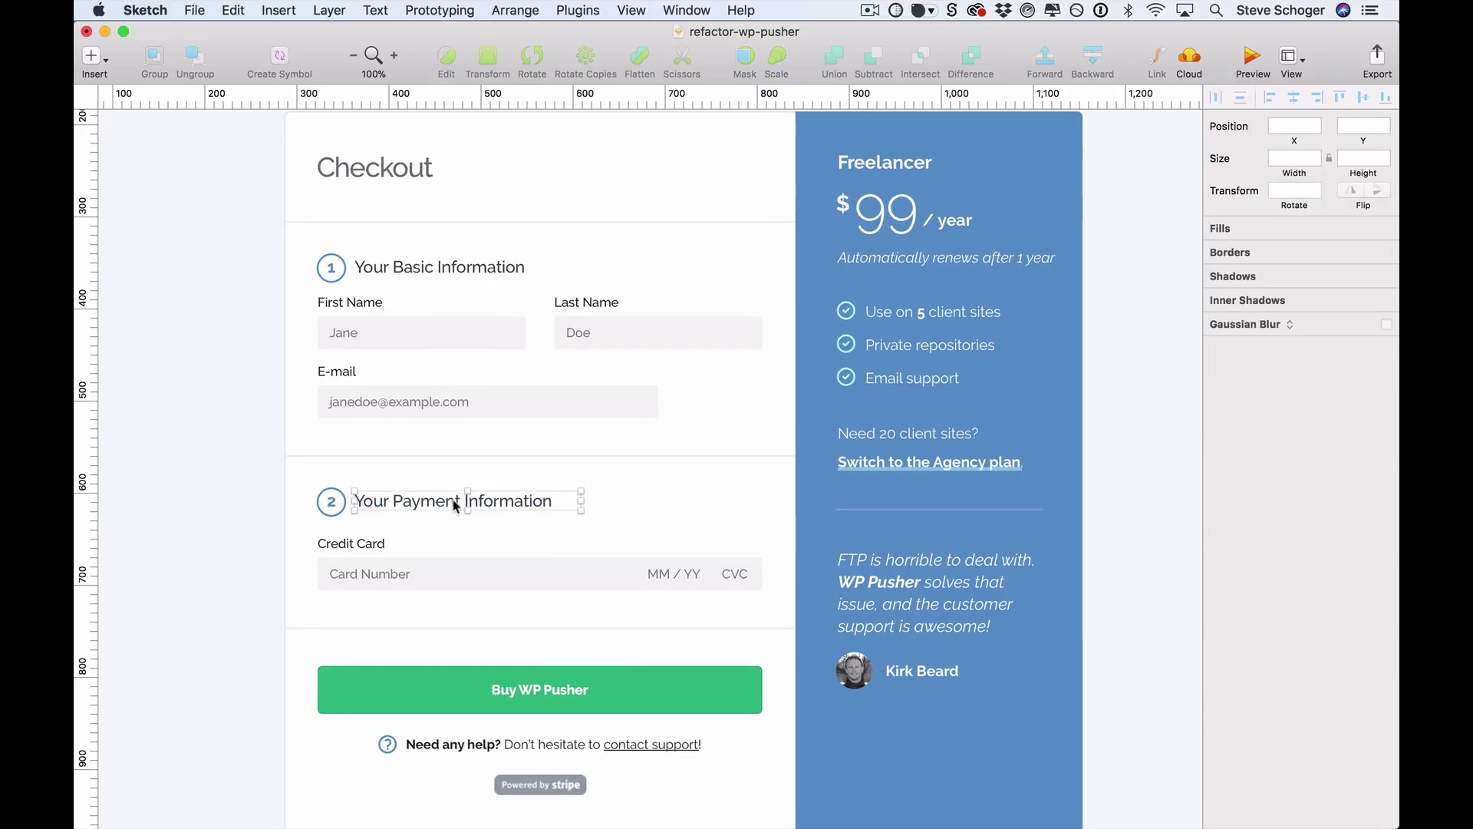
Set the weight of both section headings, "Your Basic Information" and "Your Payment Information", to SemiBold
left_click(472, 272, "shift")
left_click(1318, 384)
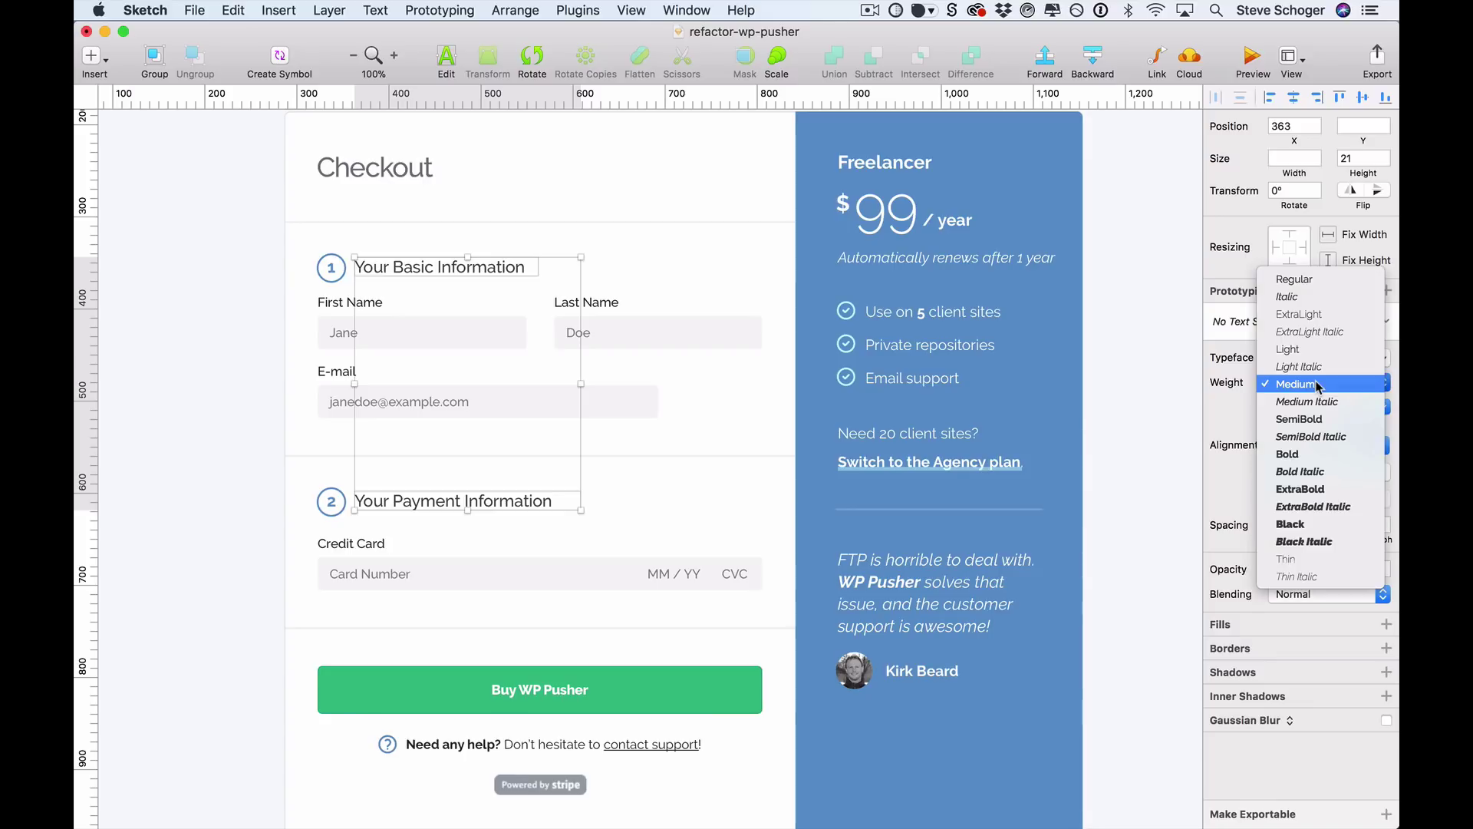
left_click(1302, 419)
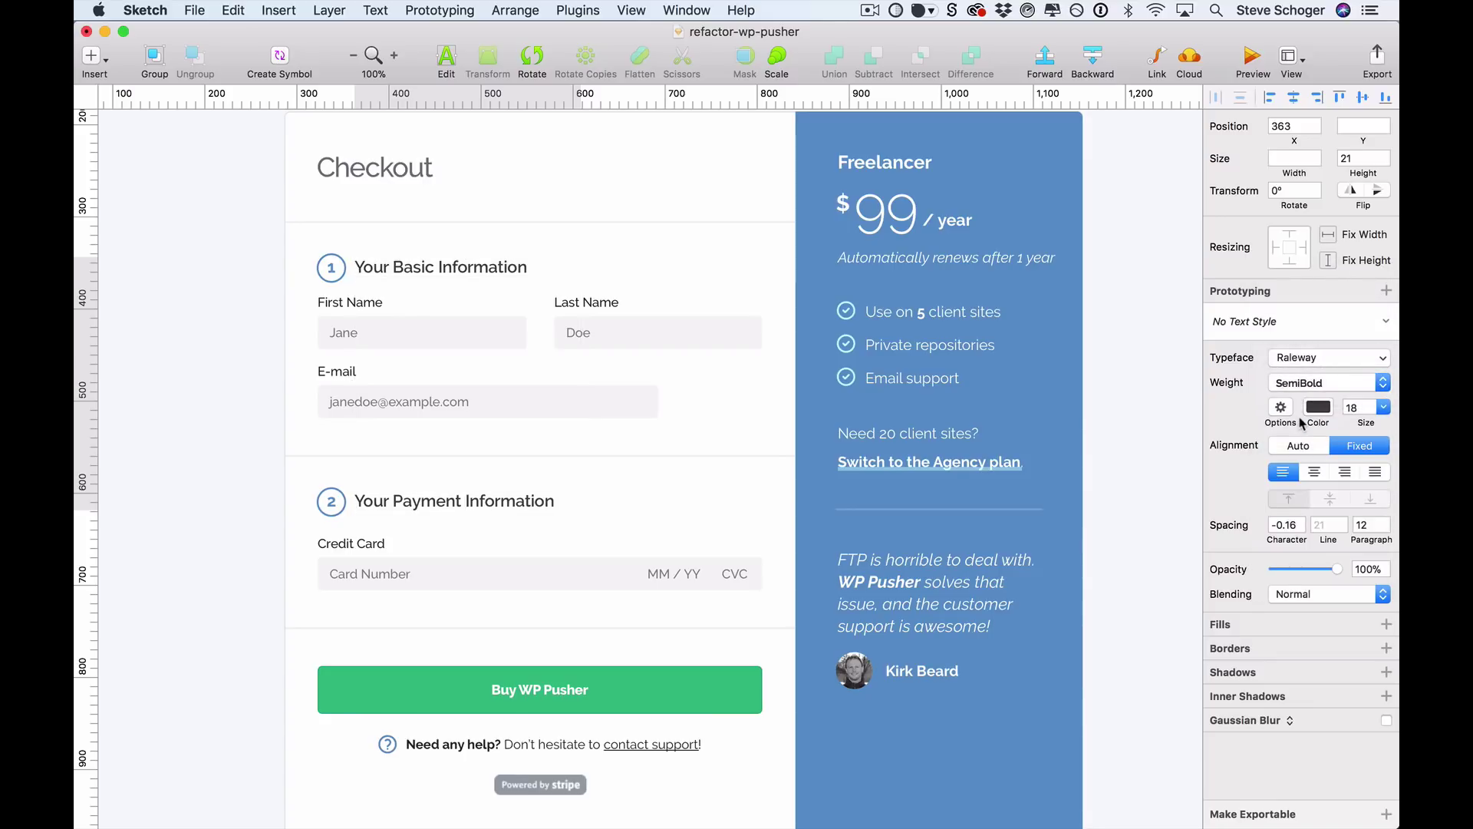
left_click(1145, 541)
scroll(1146, 542, "up", 3)
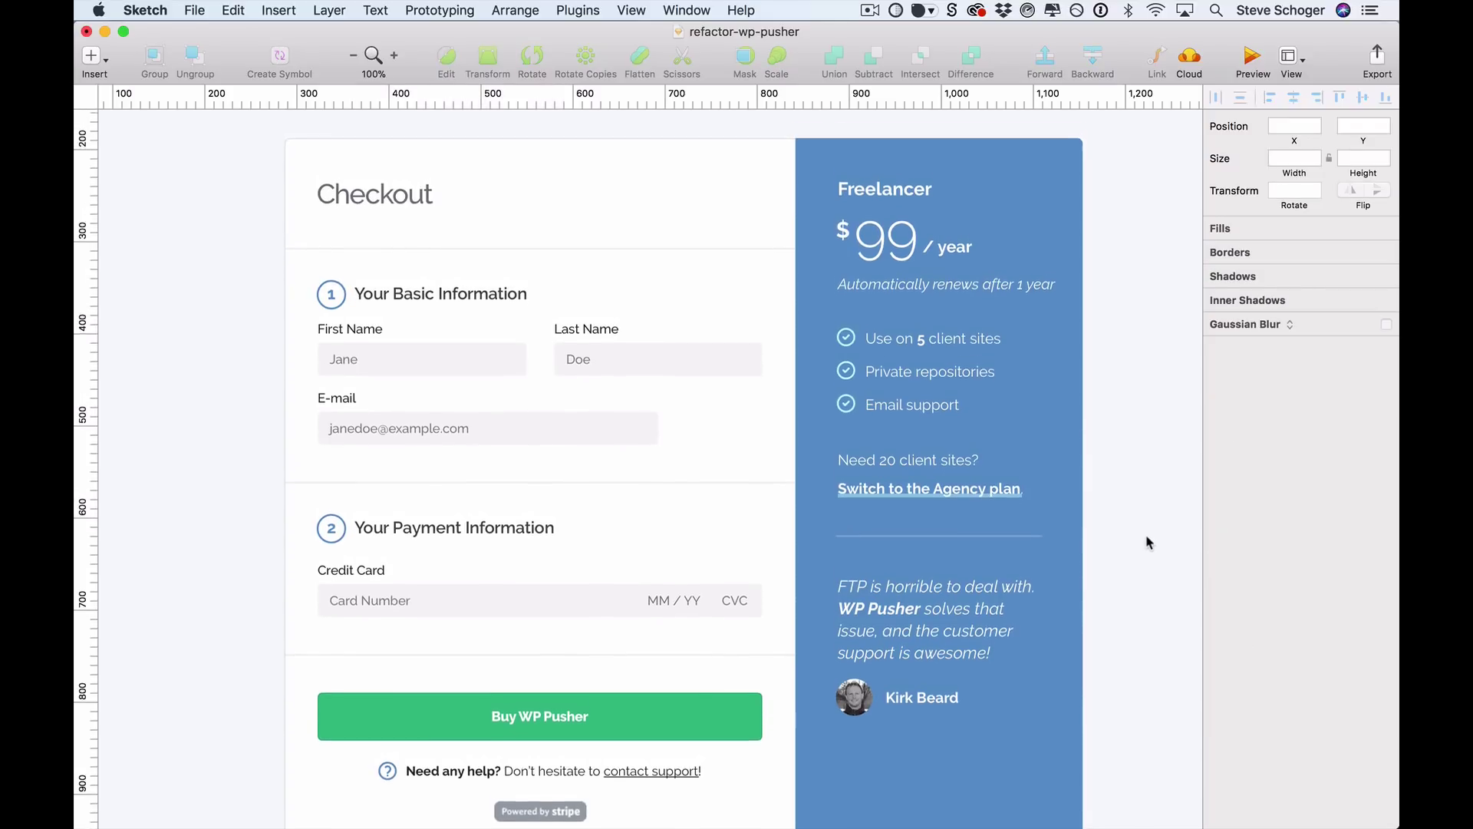
scroll(1148, 542, "down", 5)
scroll(1149, 541, "up", 3)
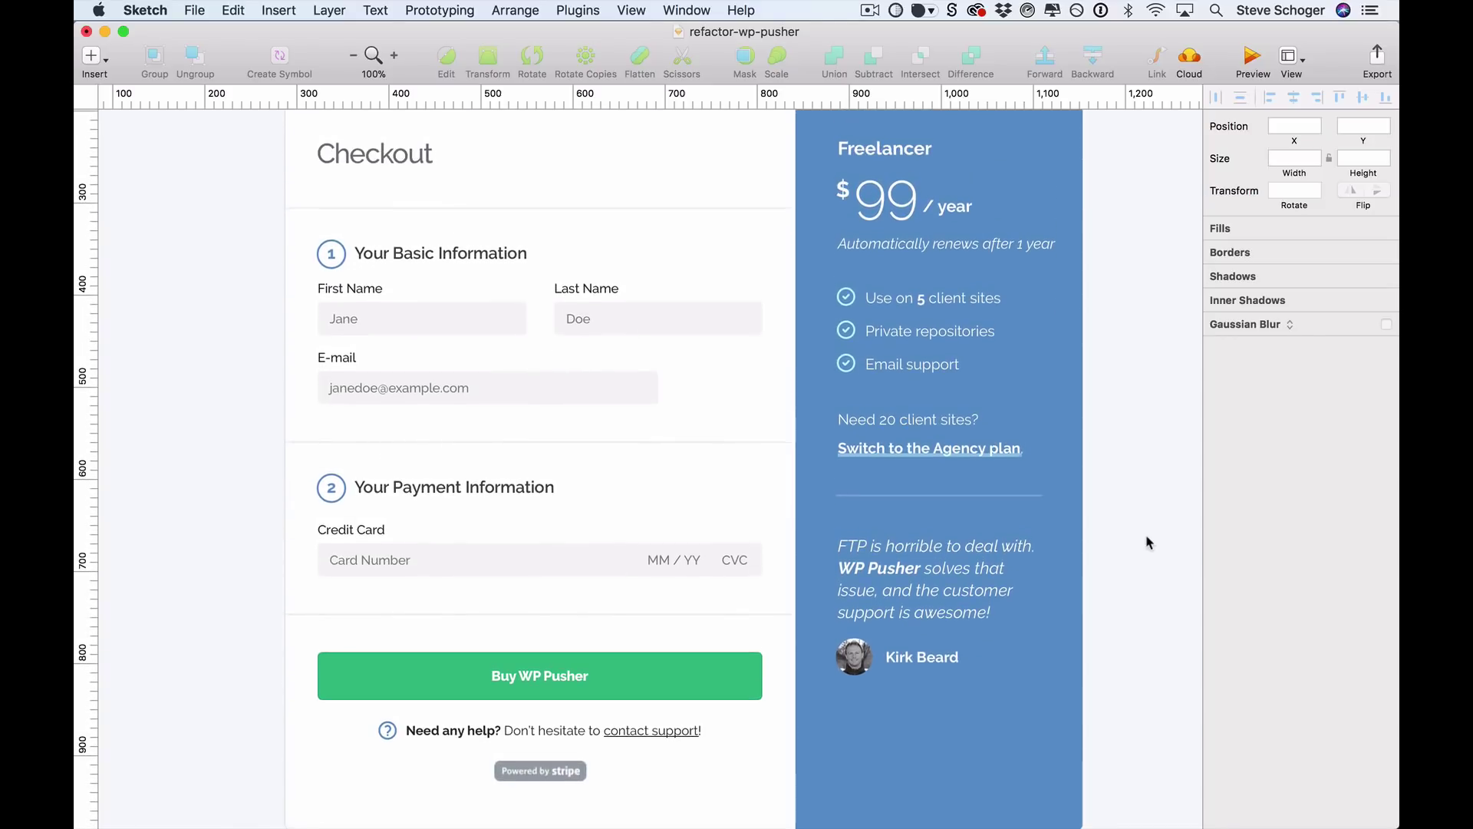
scroll(1148, 542, "down", 3)
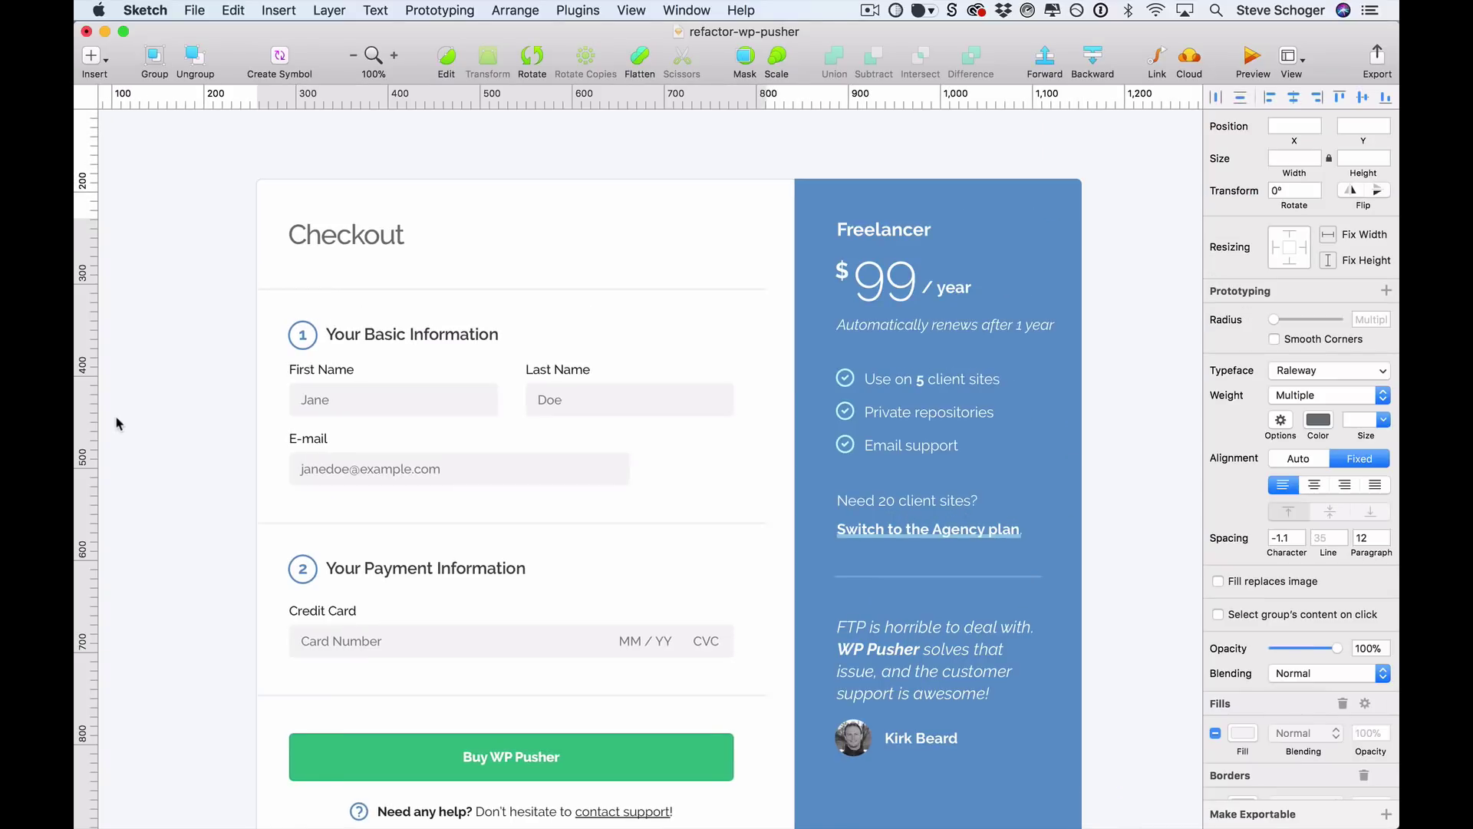
Select all the checkout form content and nudge it horizontally to even out its side margins within the white card
key("shift+Right")
key("shift+Right")
key("shift+Right")
key("shift+Right")
key("shift+Left")
key("shift+Left")
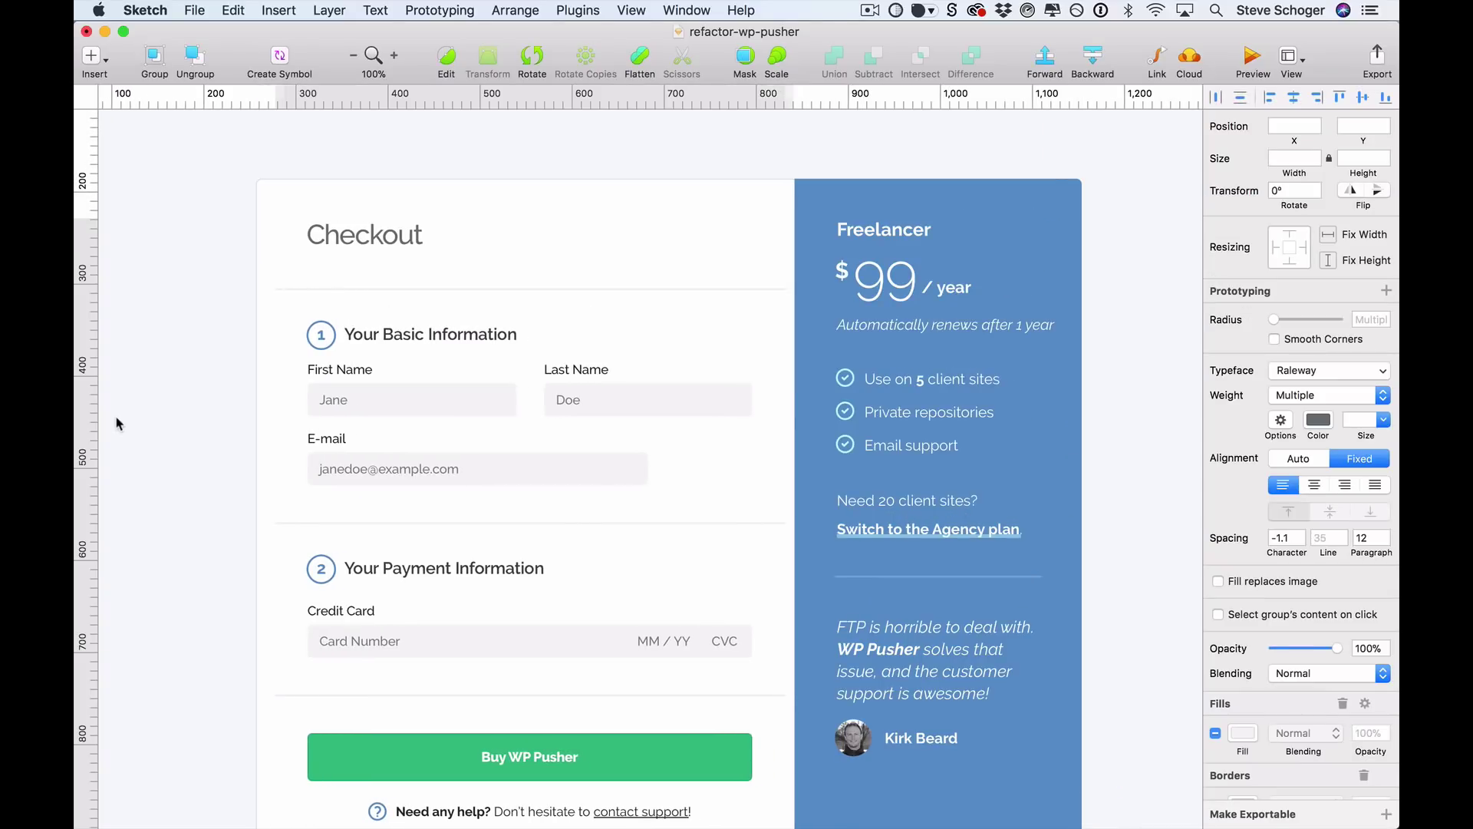
left_click(282, 200)
left_click_drag(282, 201, 286, 200)
left_click_drag(223, 165, 790, 404)
scroll(451, 470, "down", 10)
left_click(464, 431, "shift")
scroll(464, 431, "up", 10)
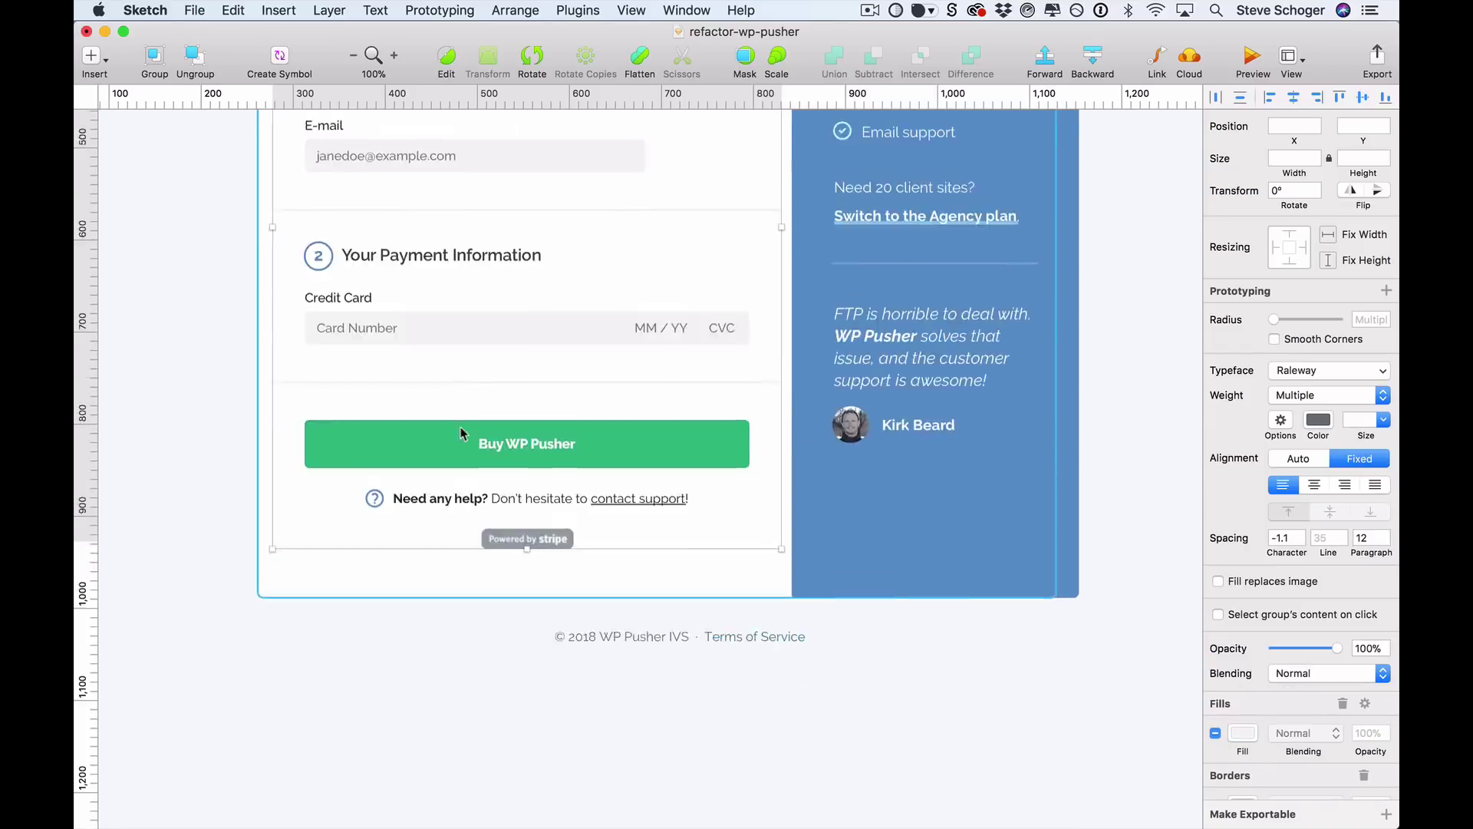
key("shift+Left")
key("shift+Left")
key("shift+Right")
key("shift+Right")
key("shift+Right")
key("shift+Right")
key("shift+Left")
key("shift+Left")
key("shift+Left")
key("shift+Left")
key("shift+Left")
key("shift+Left")
key("shift+Left")
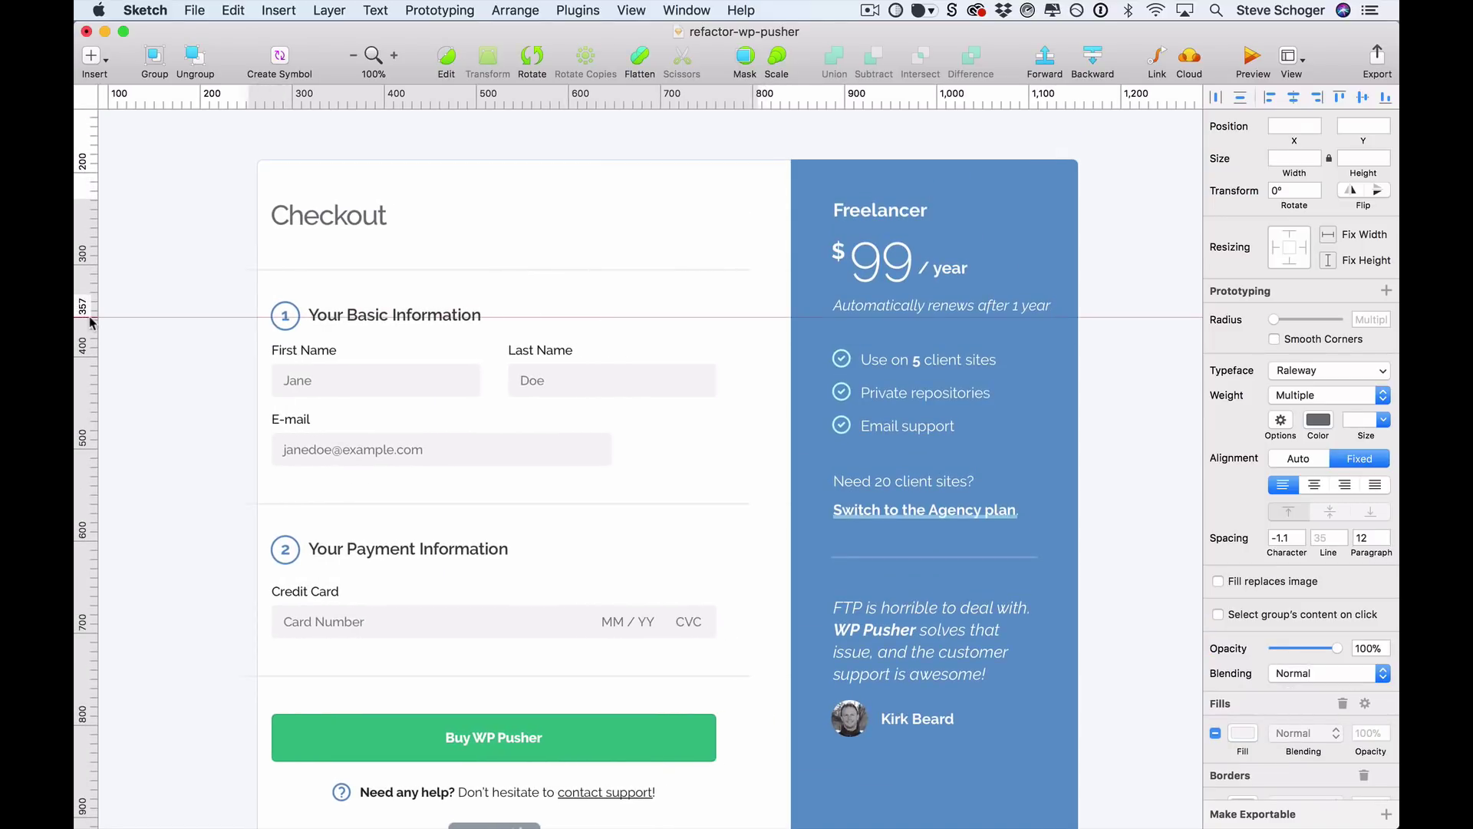
key("shift+Right")
key("shift+Right")
key("shift+Right")
key("shift+Right")
key("shift+Right")
key("Left")
key("Left")
Align the three horizontal divider lines with the white card's left edge at X 263 and widen them to 580
left_click_drag(216, 242, 260, 625)
scroll(266, 529, "down", 3)
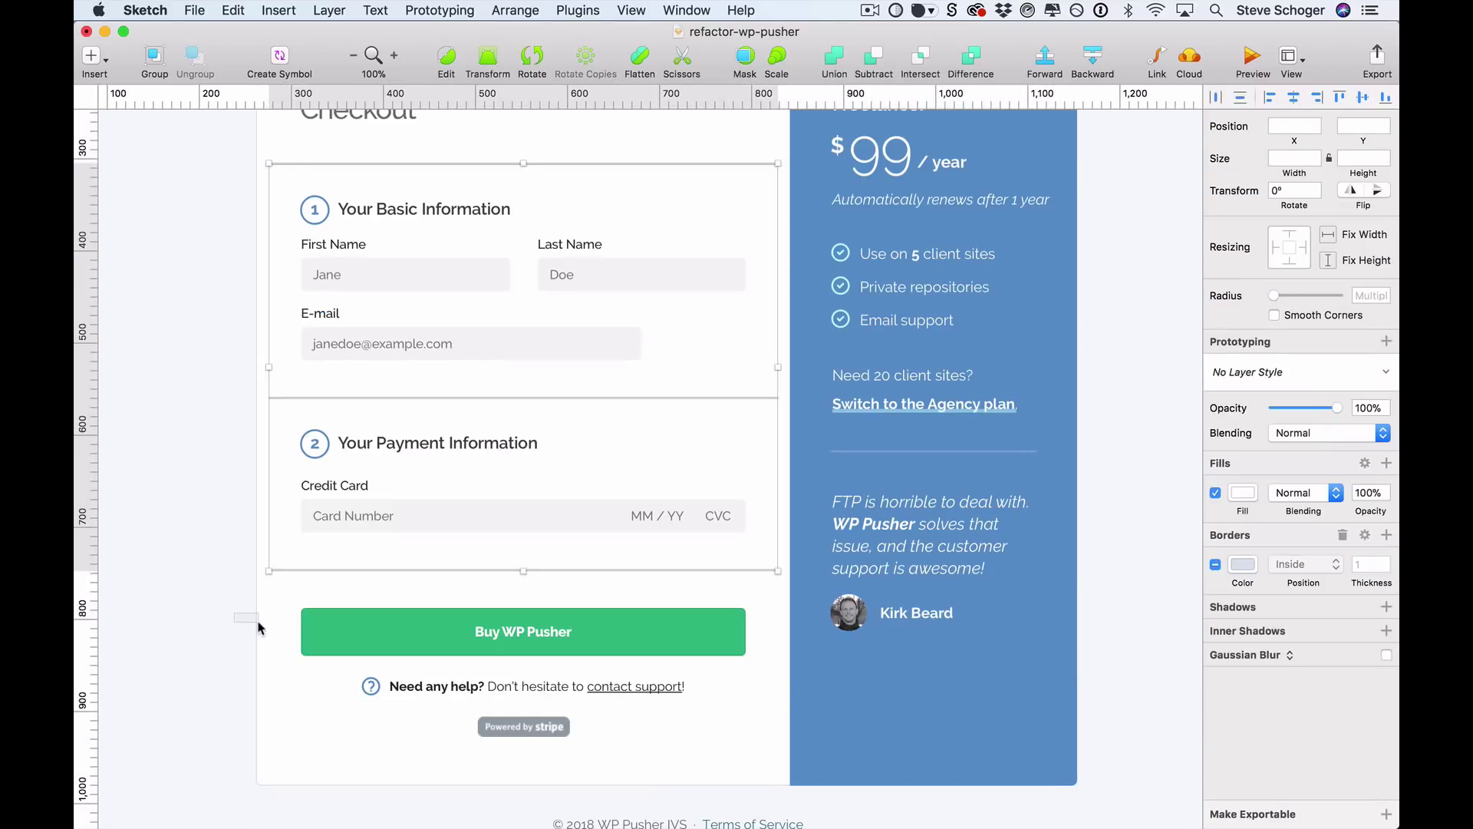
key("shift+Left")
key("Left")
key("Left")
key("Left")
key("super+shift+Right")
key("super+shift+Right")
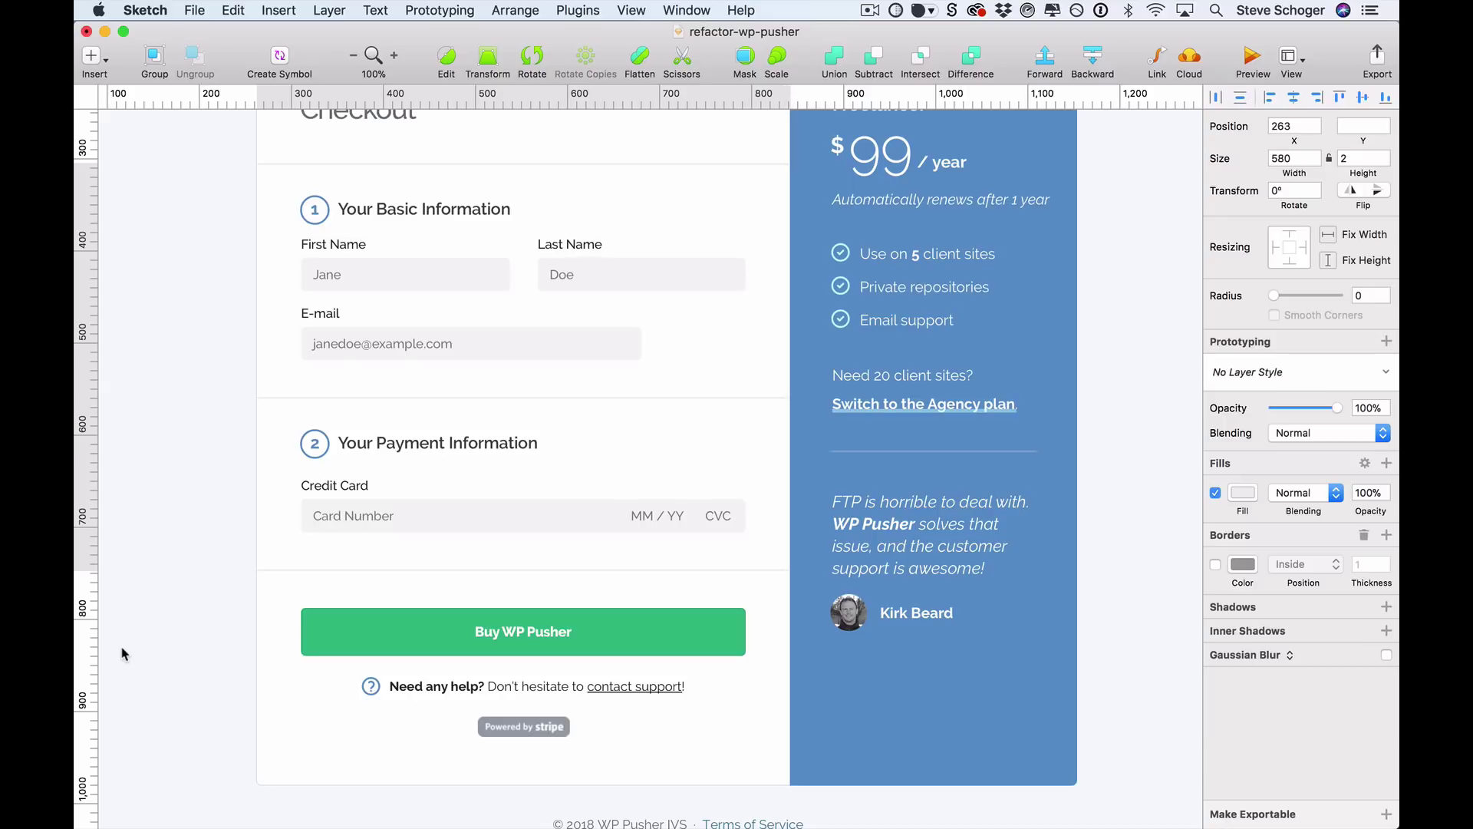
left_click(122, 654)
Check the contrast of white (ffffff) against the sidebar blue by sampling both colours with the contrast checker
scroll(184, 575, "up", 3)
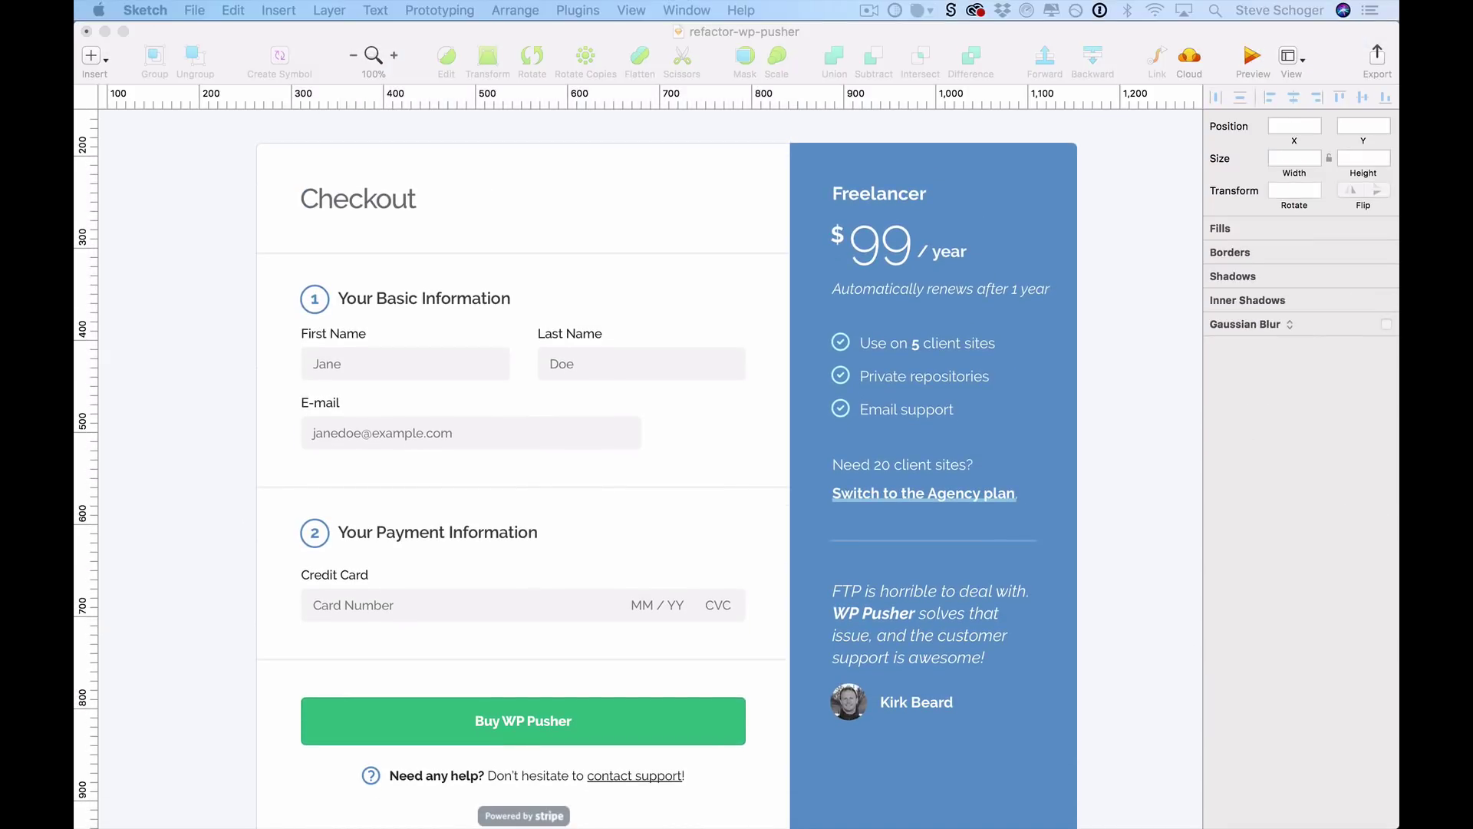
left_click(1015, 161)
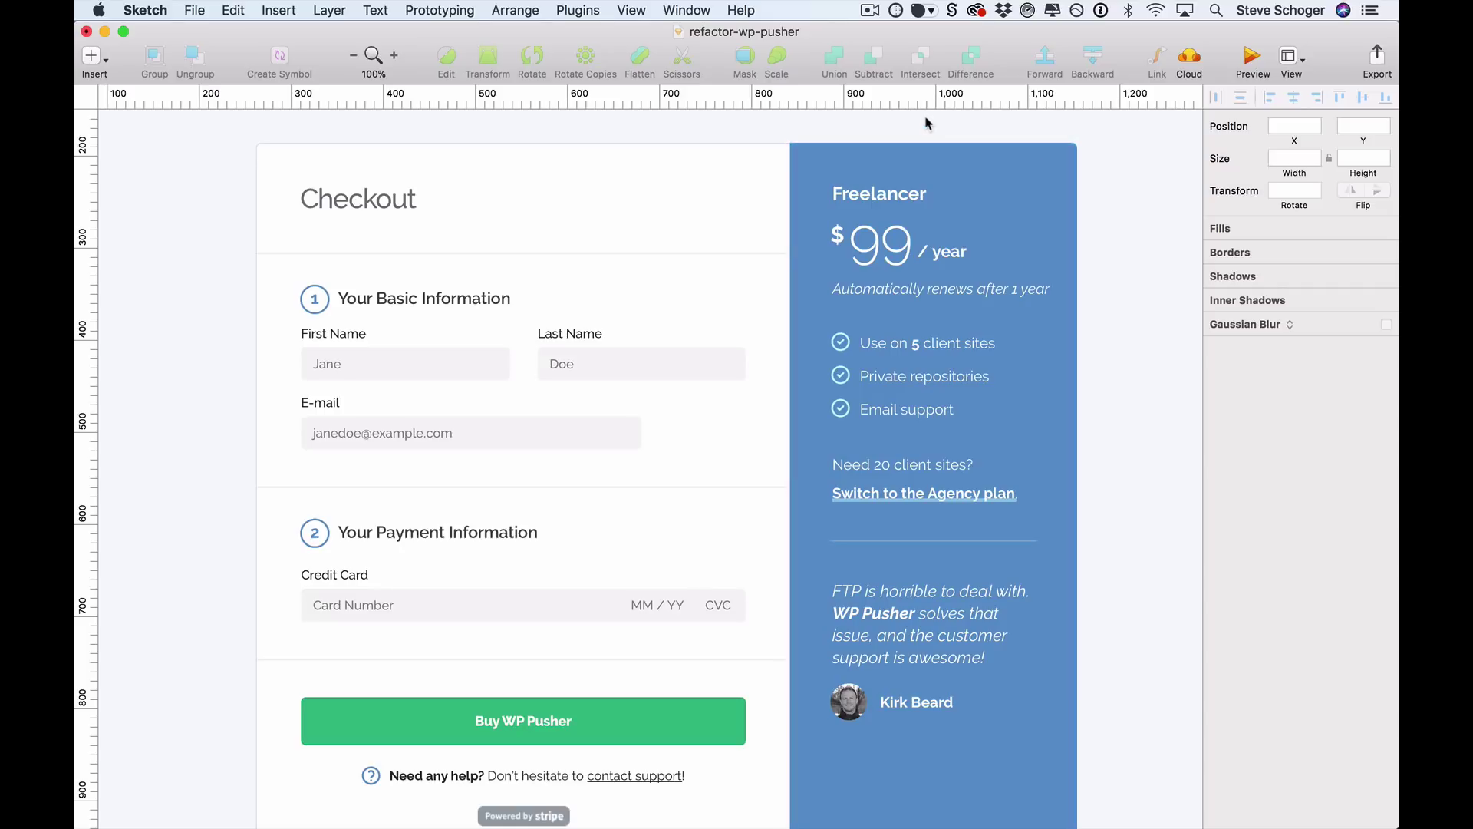
left_click(897, 11)
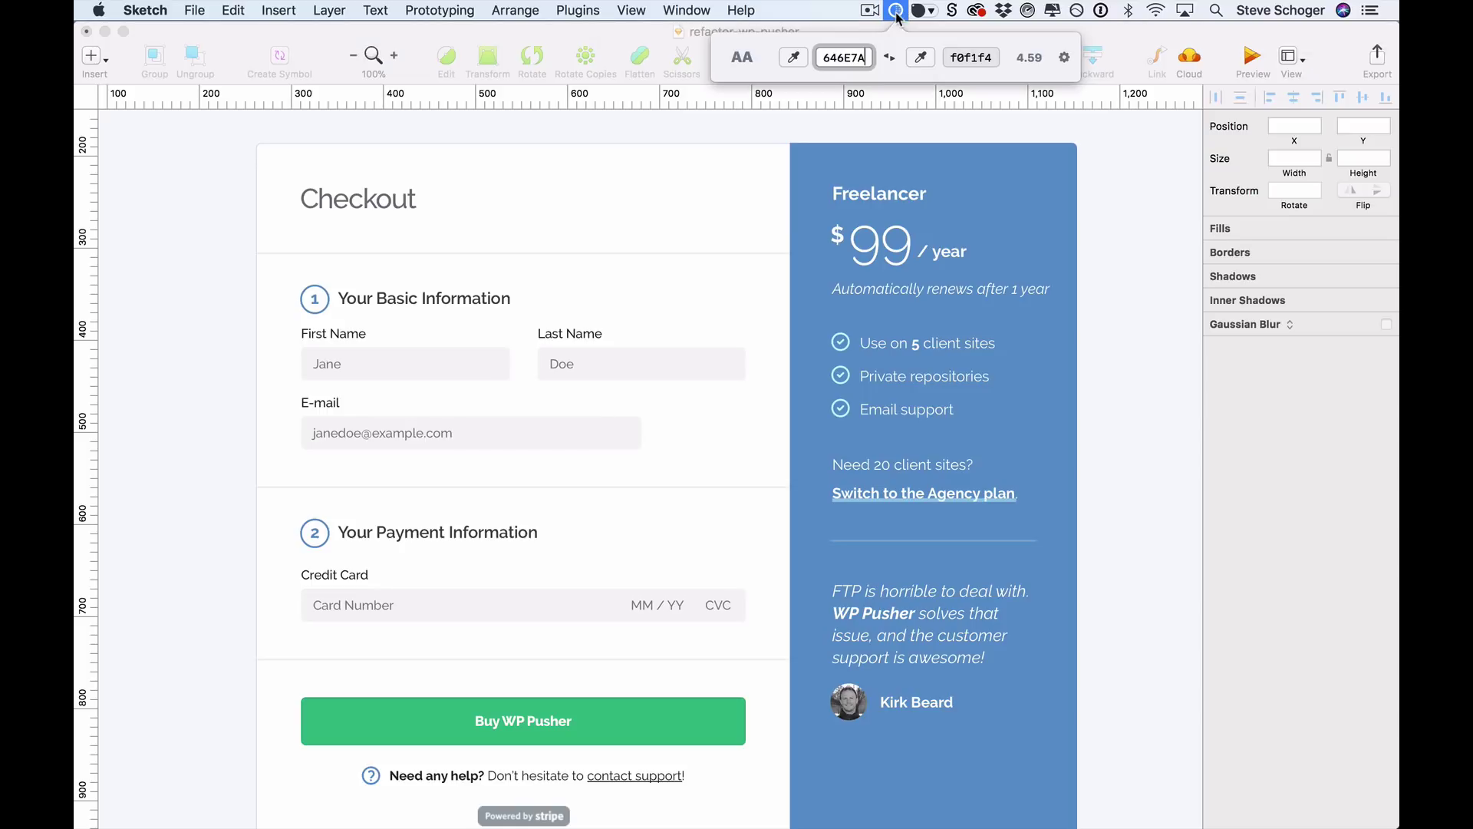
left_click(793, 57)
left_click(763, 198)
left_click(920, 58)
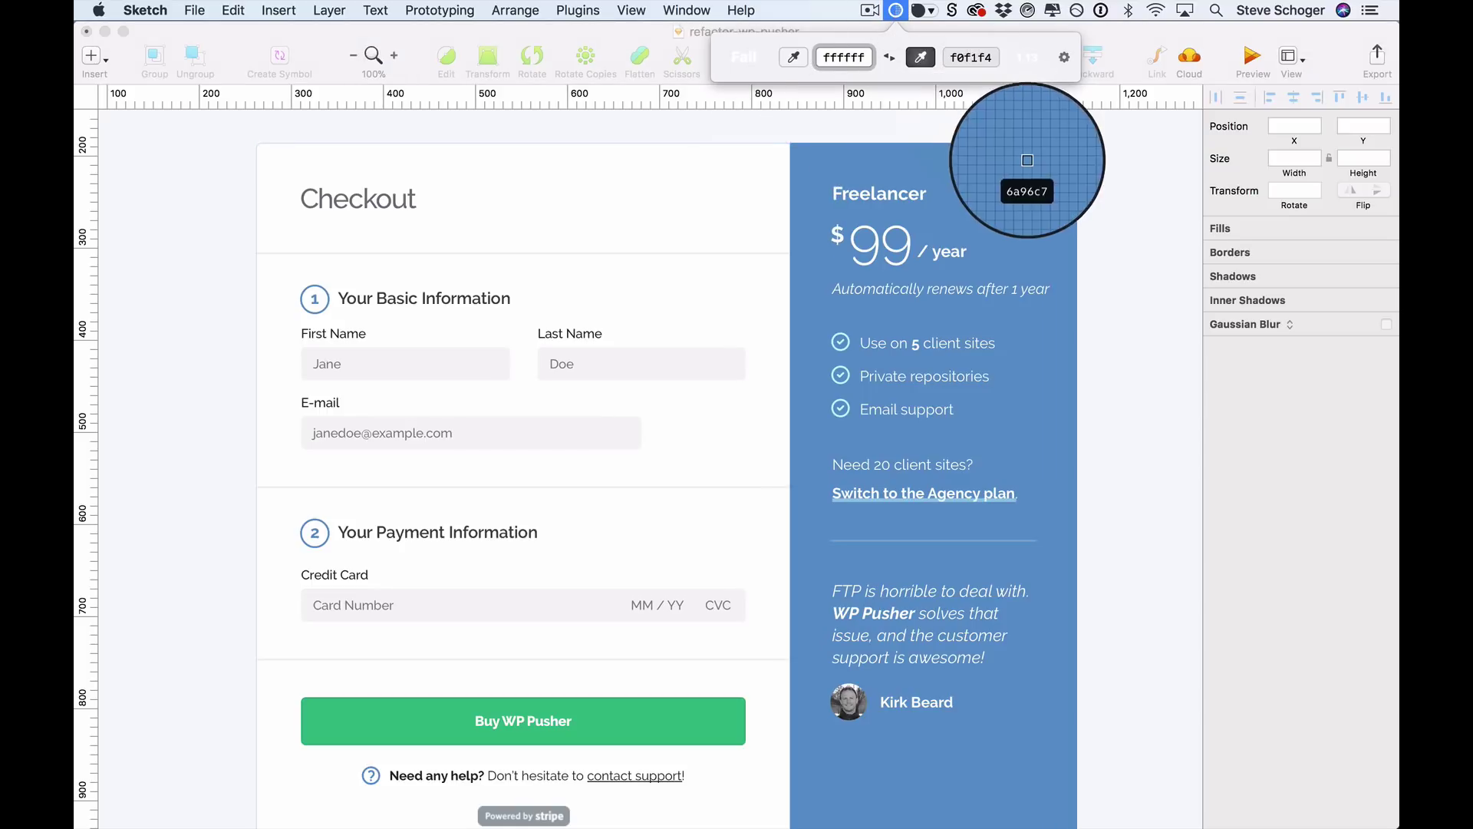
left_click(1030, 150)
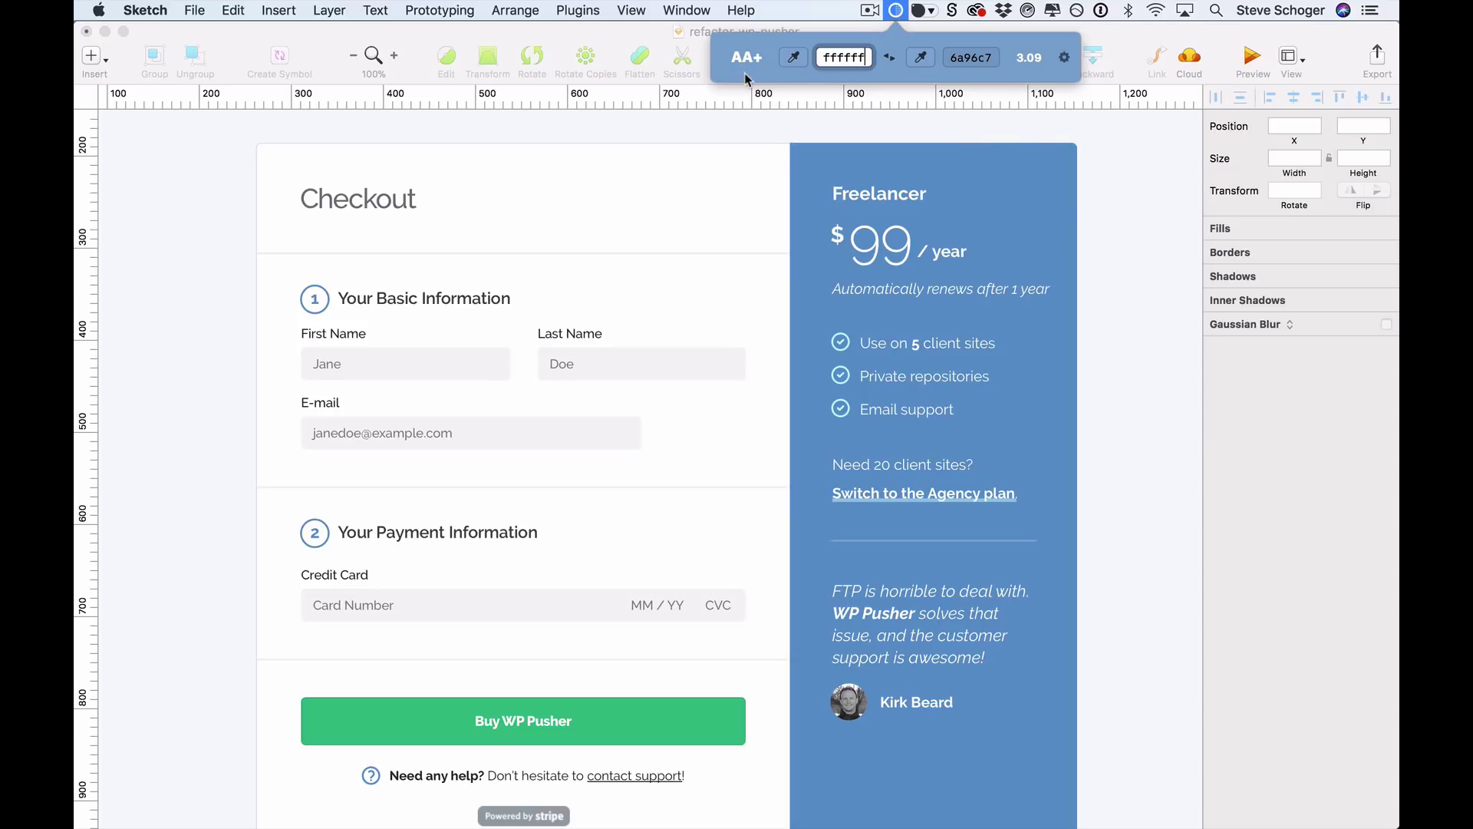
left_click(1125, 174)
Change the sidebar background's fill to a deeper, more saturated blue
left_click(1052, 163)
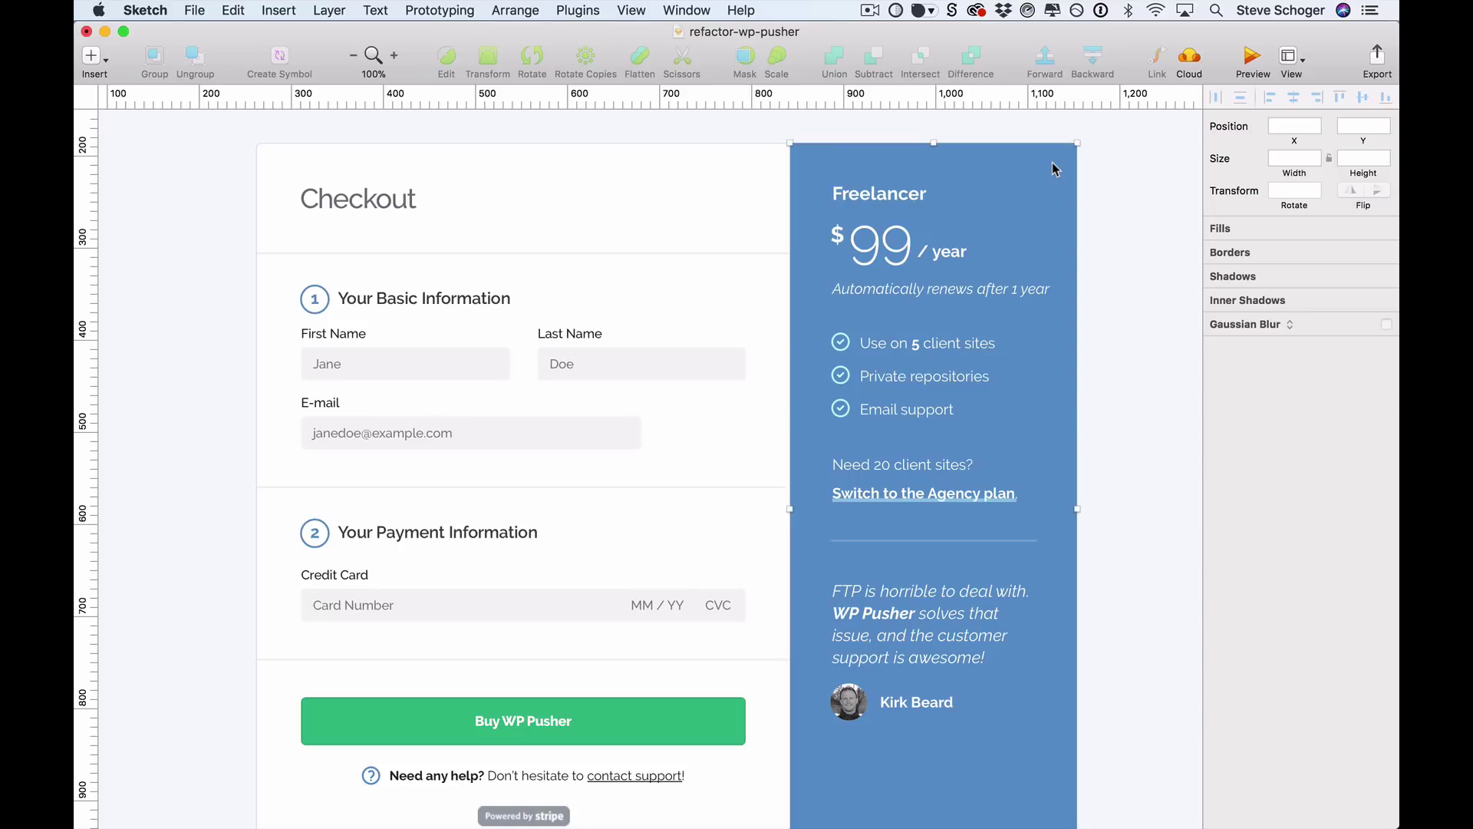
left_click(1243, 493)
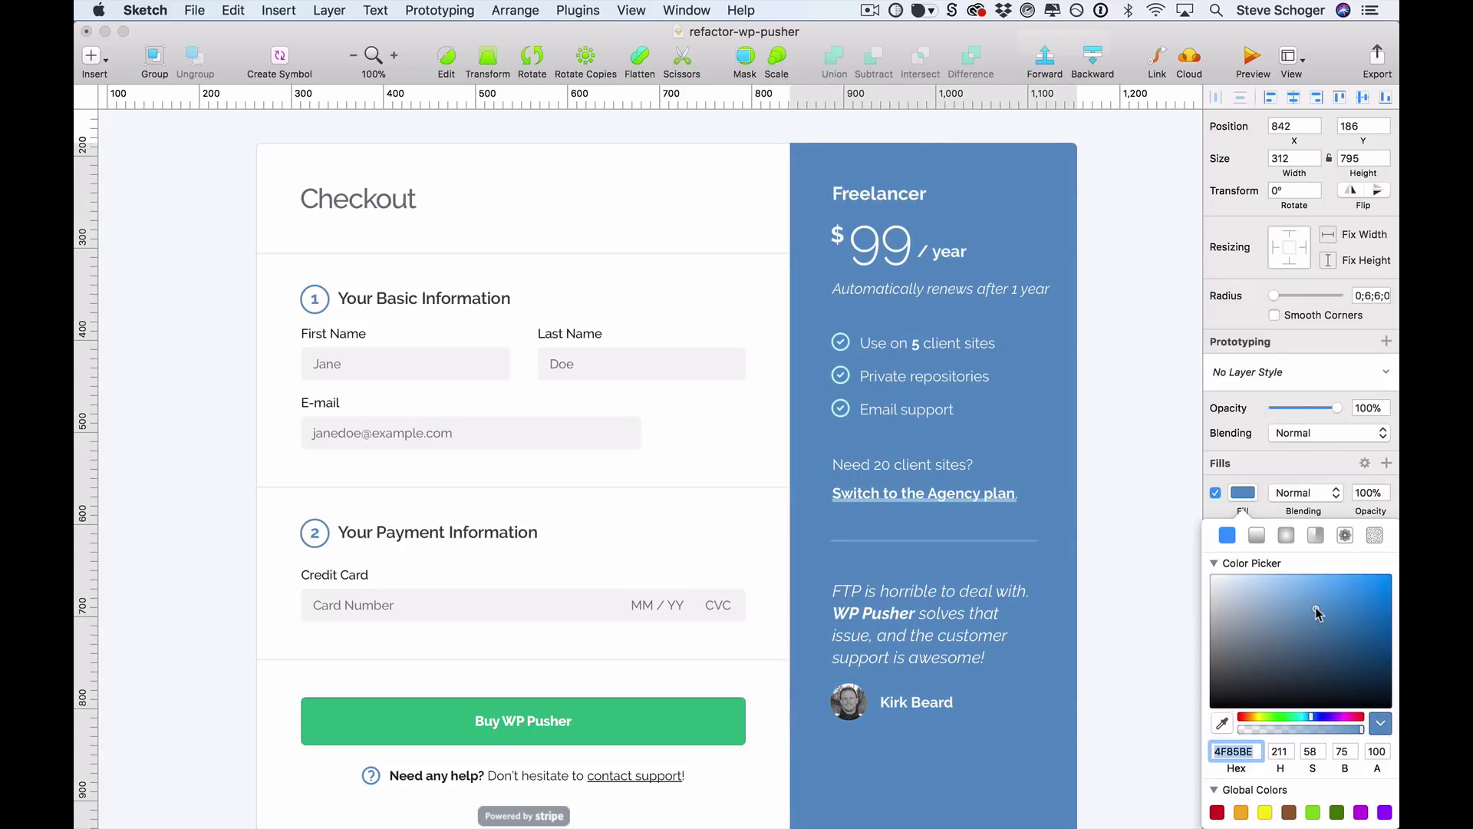
left_click(1222, 723)
left_click(746, 56)
left_click(1161, 576)
scroll(1161, 576, "right", 3)
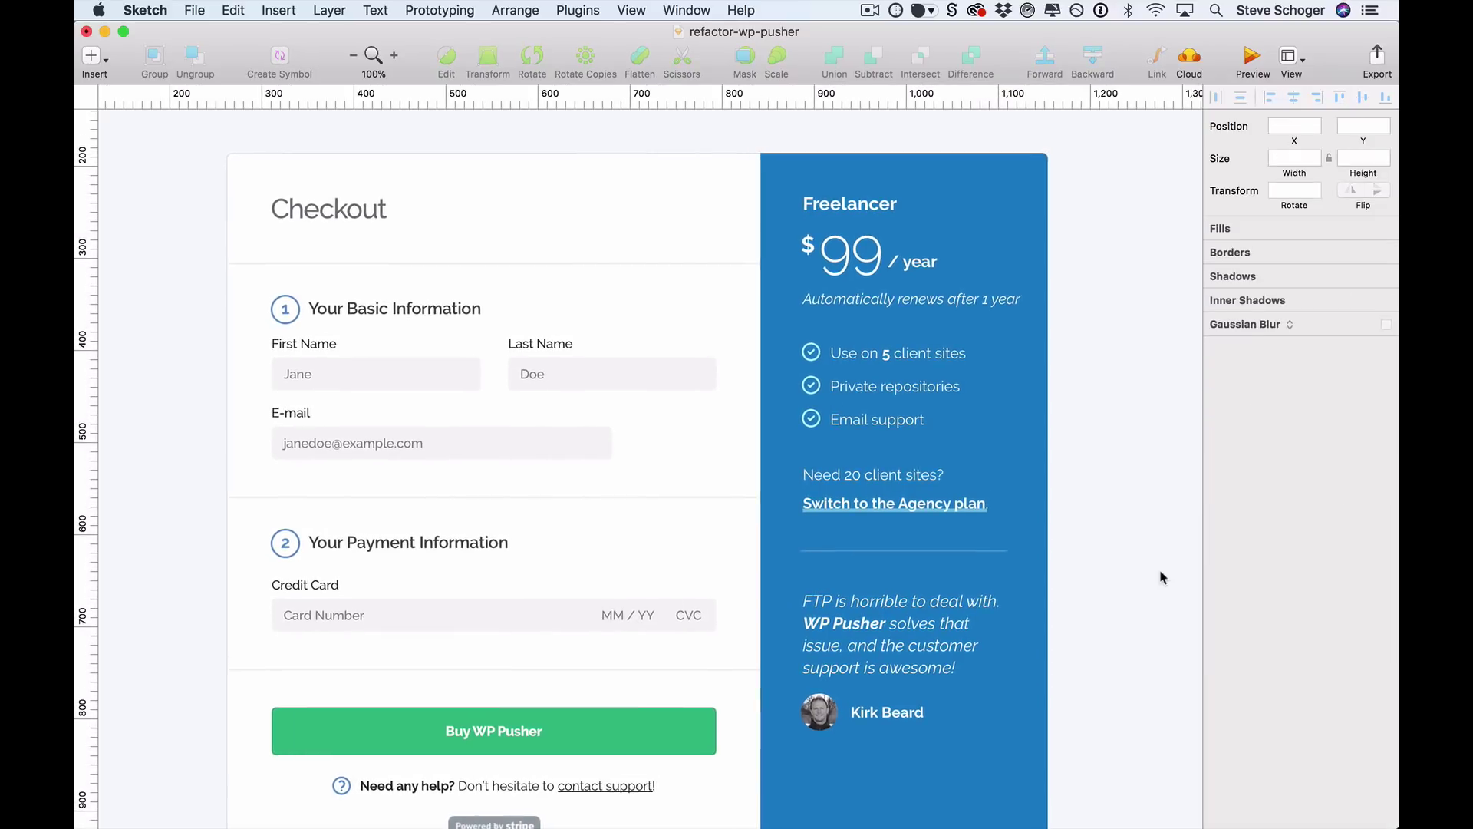
scroll(1105, 353, "down", 3)
Check the contrast of white against the green of the "Buy WP Pusher" button with the contrast checker
left_click(897, 10)
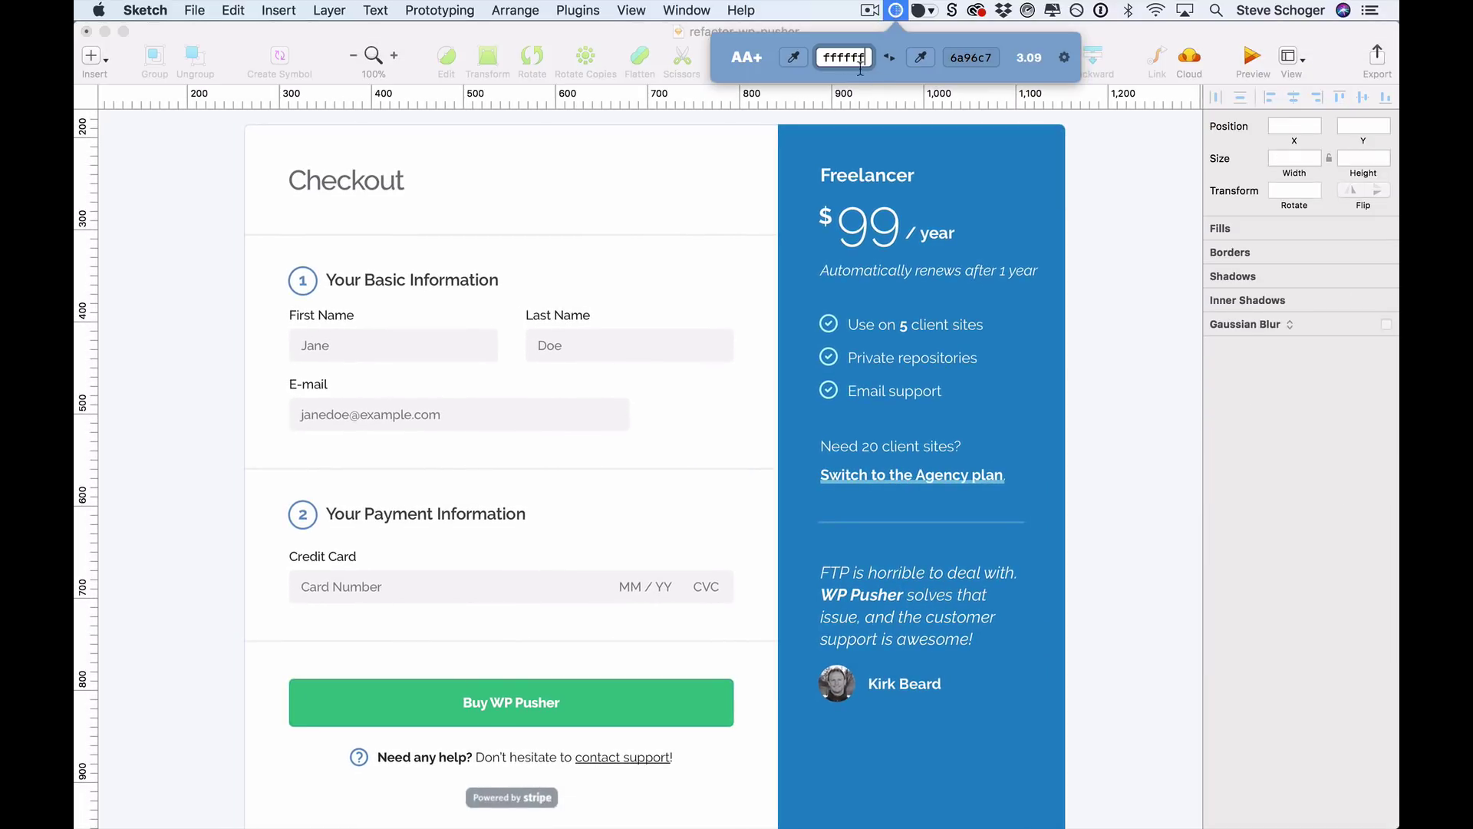
left_click(796, 59)
left_click(734, 177)
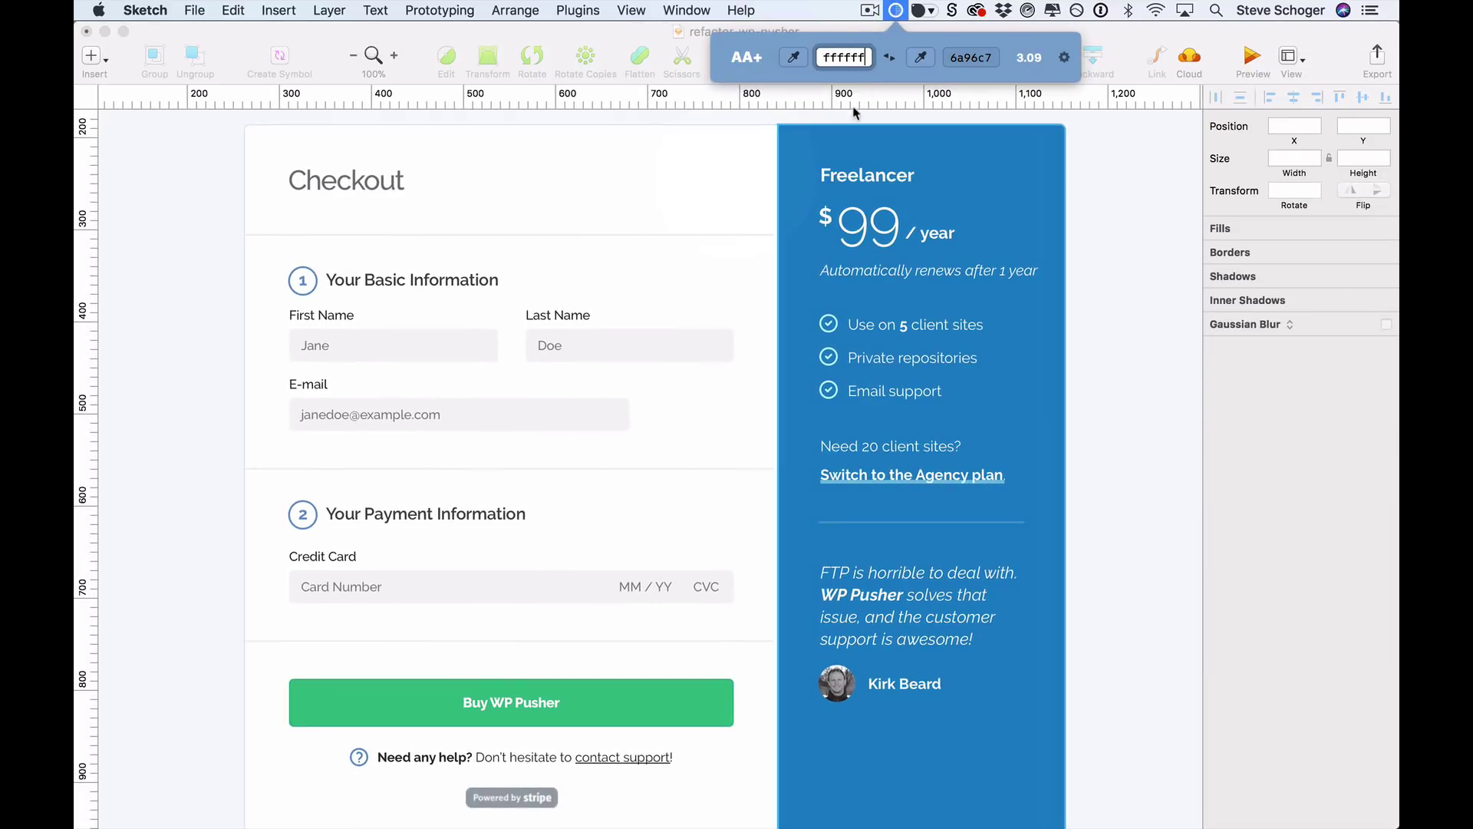
left_click(920, 58)
left_click(690, 702)
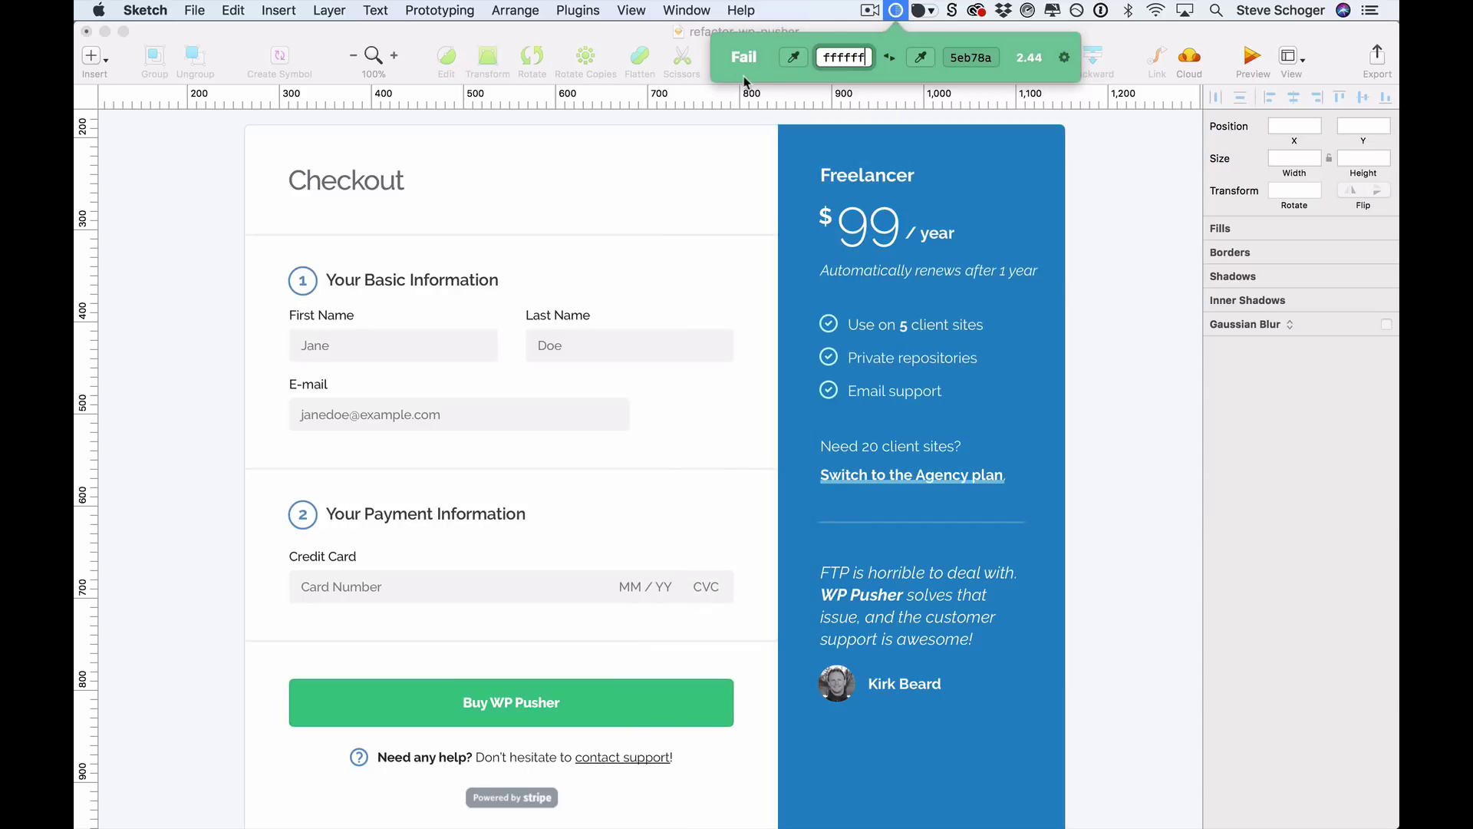
left_click(1158, 561)
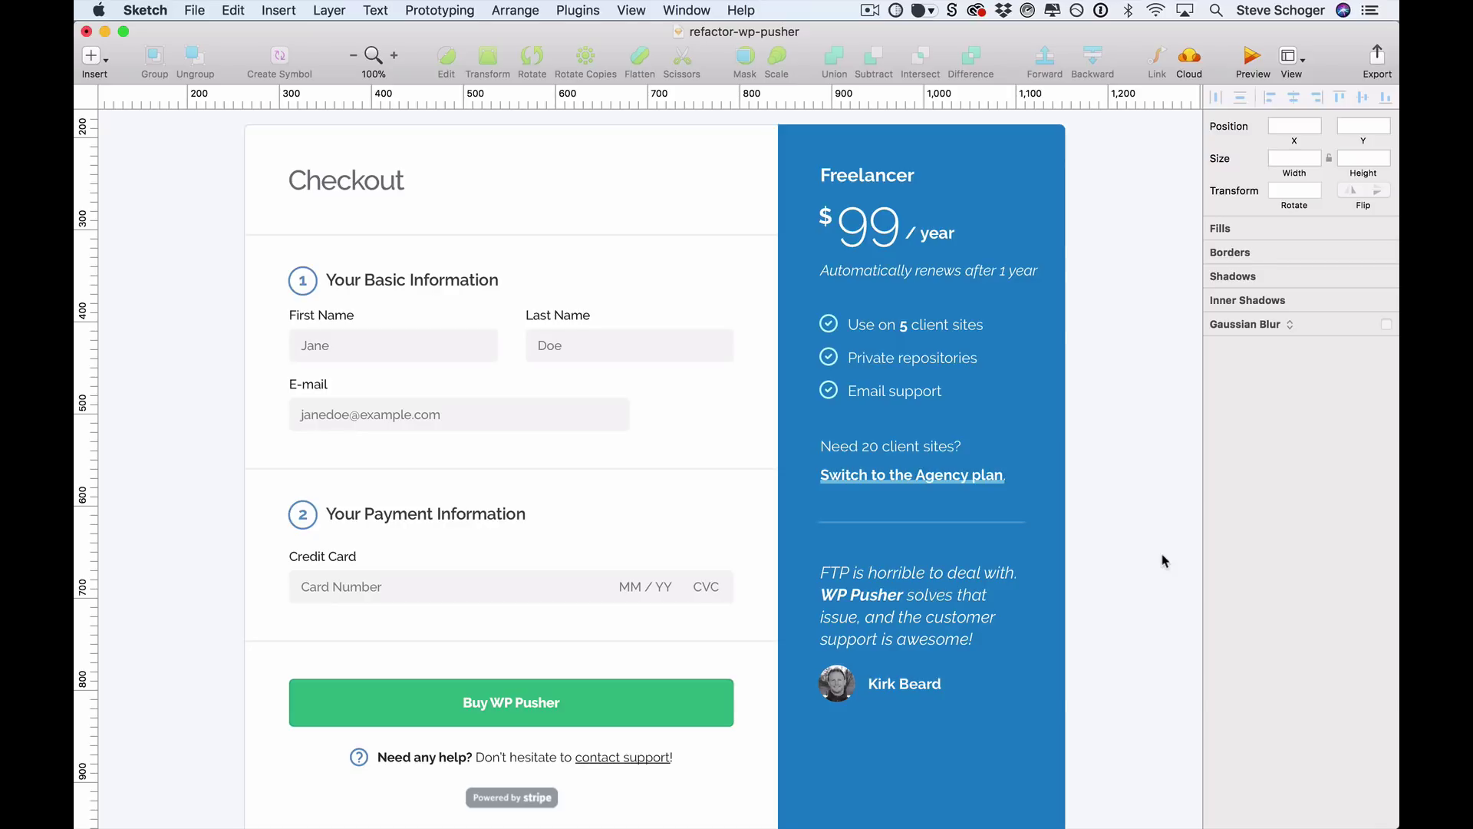
Change the "Buy WP Pusher" button's fill to a darker, more saturated green
left_click(723, 685)
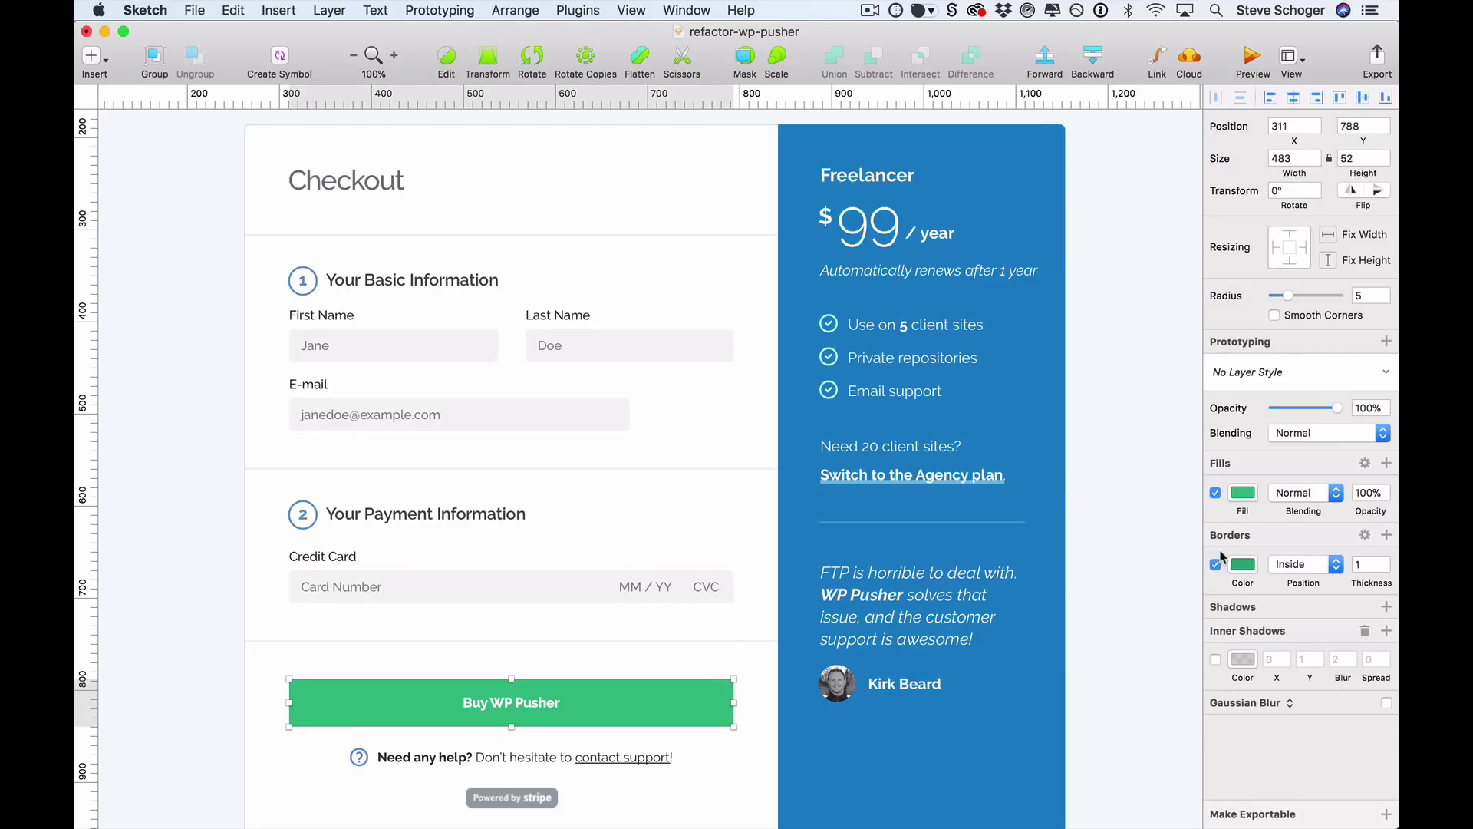
left_click(1243, 492)
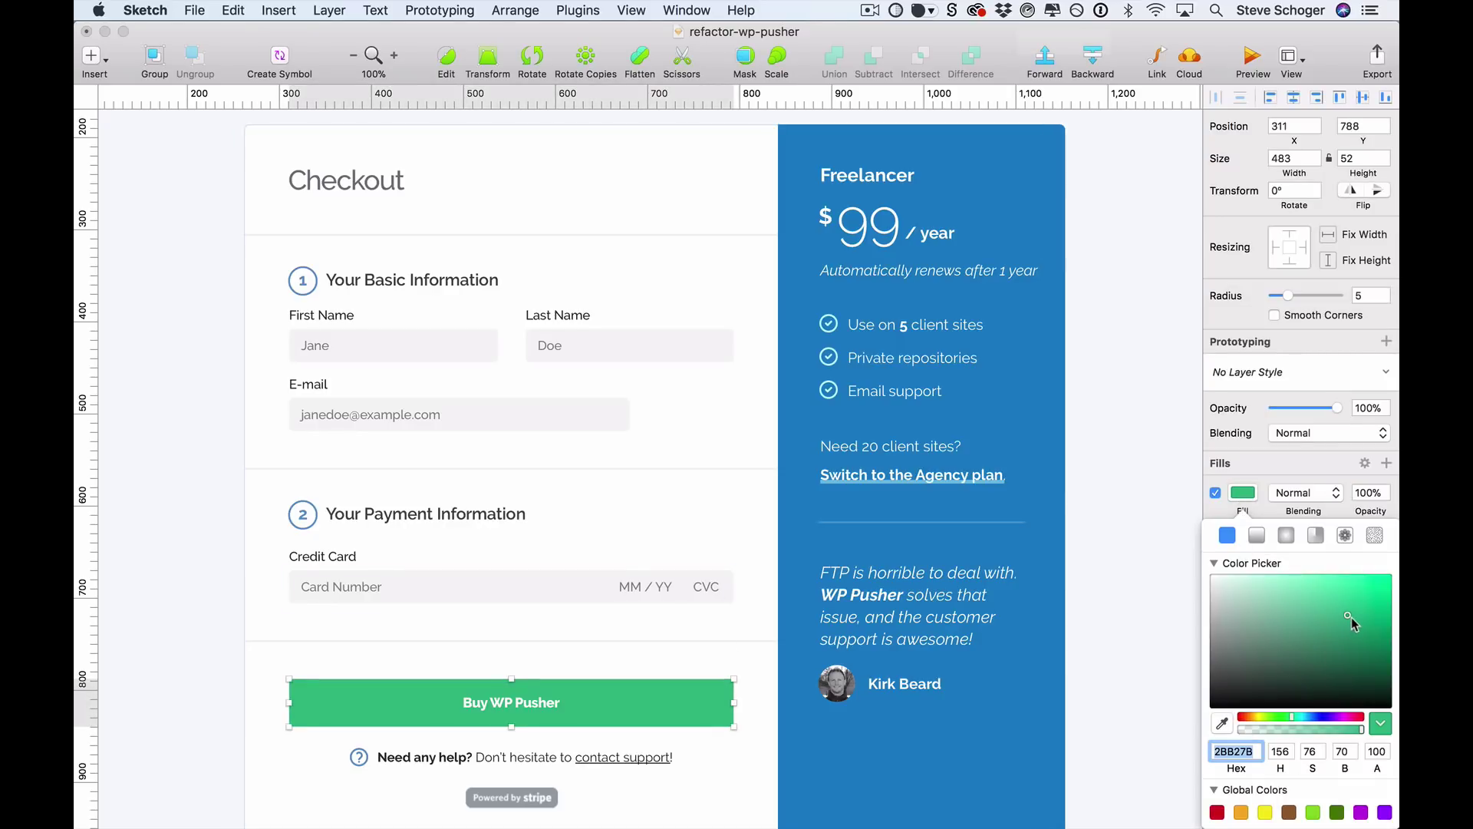
left_click_drag(1352, 624, 1388, 634)
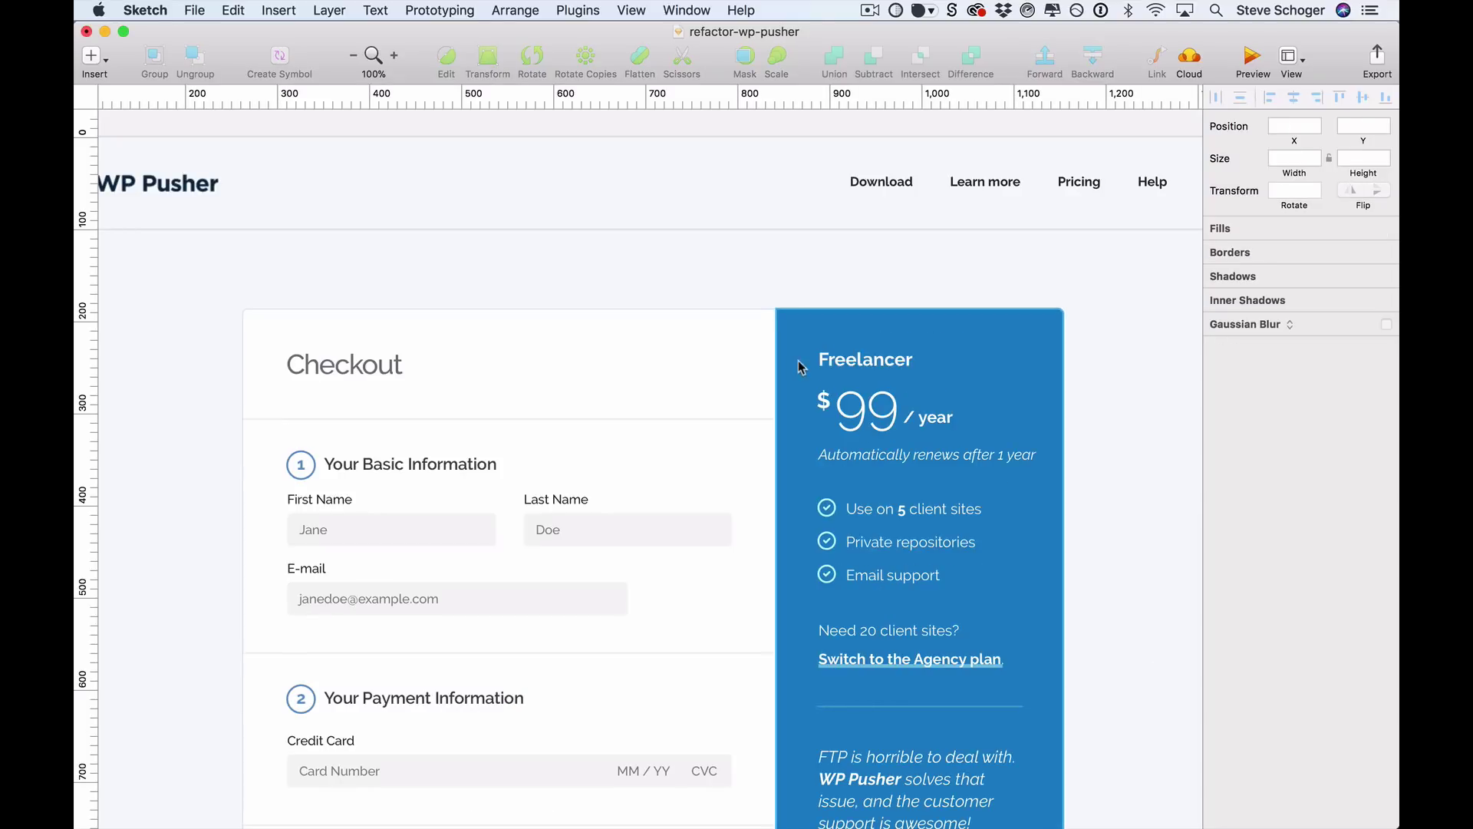
Widen the white checkout card behind the sidebar to 892 so its right edge meets the sidebar's outer edge
left_click(716, 323)
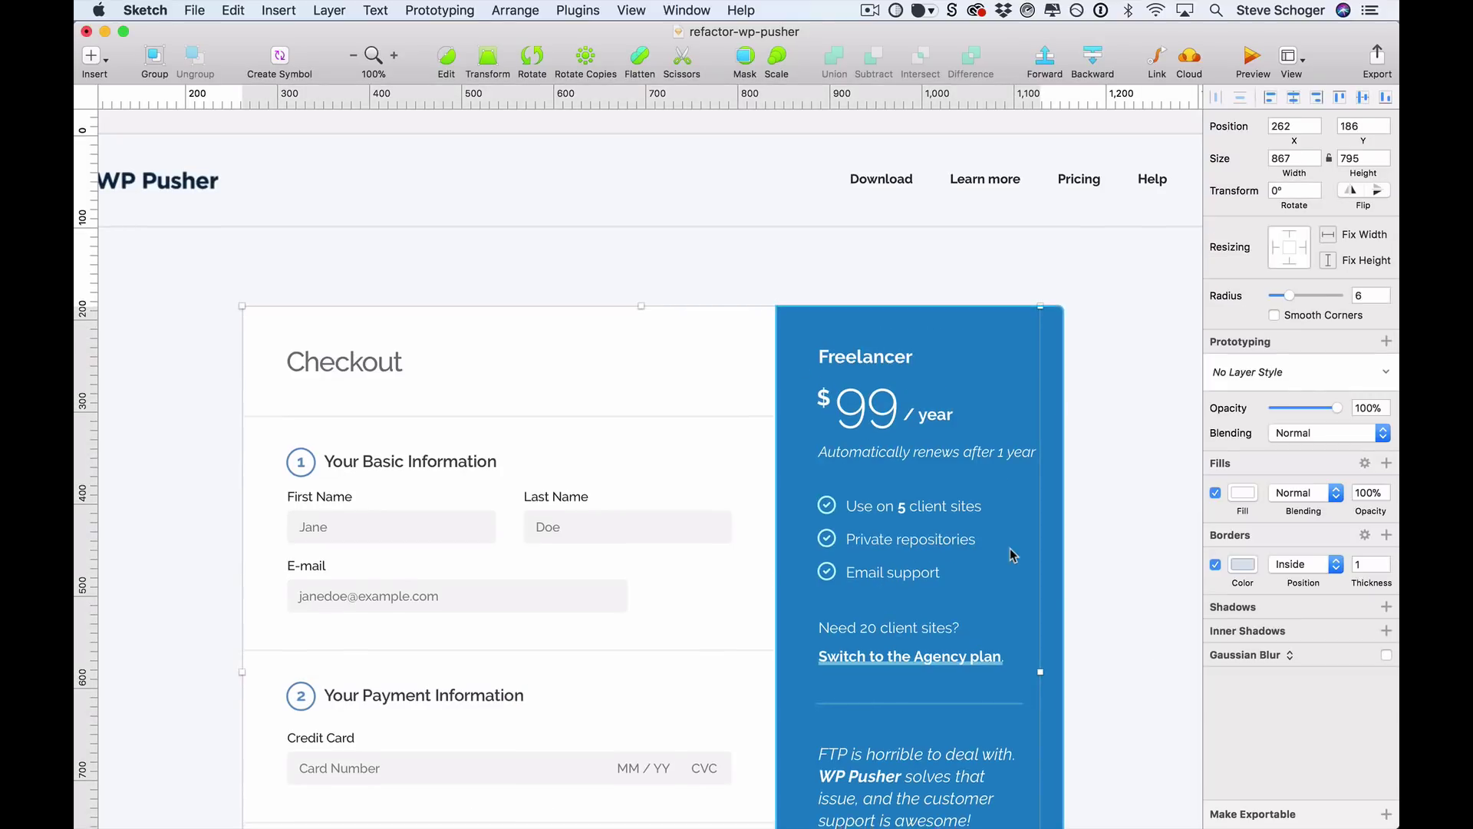
scroll(1012, 555, "down", 1)
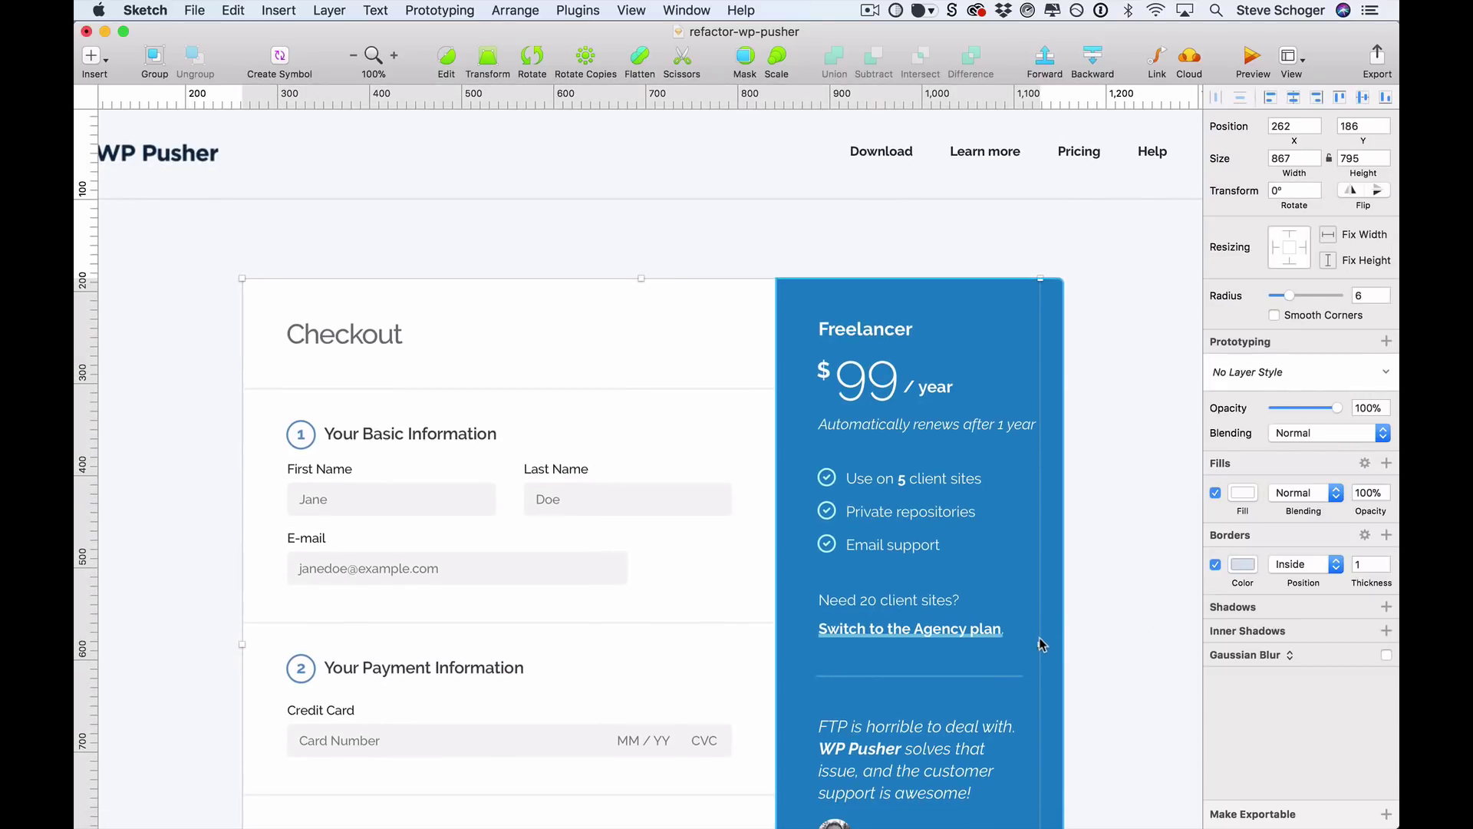
left_click_drag(1042, 643, 1072, 649)
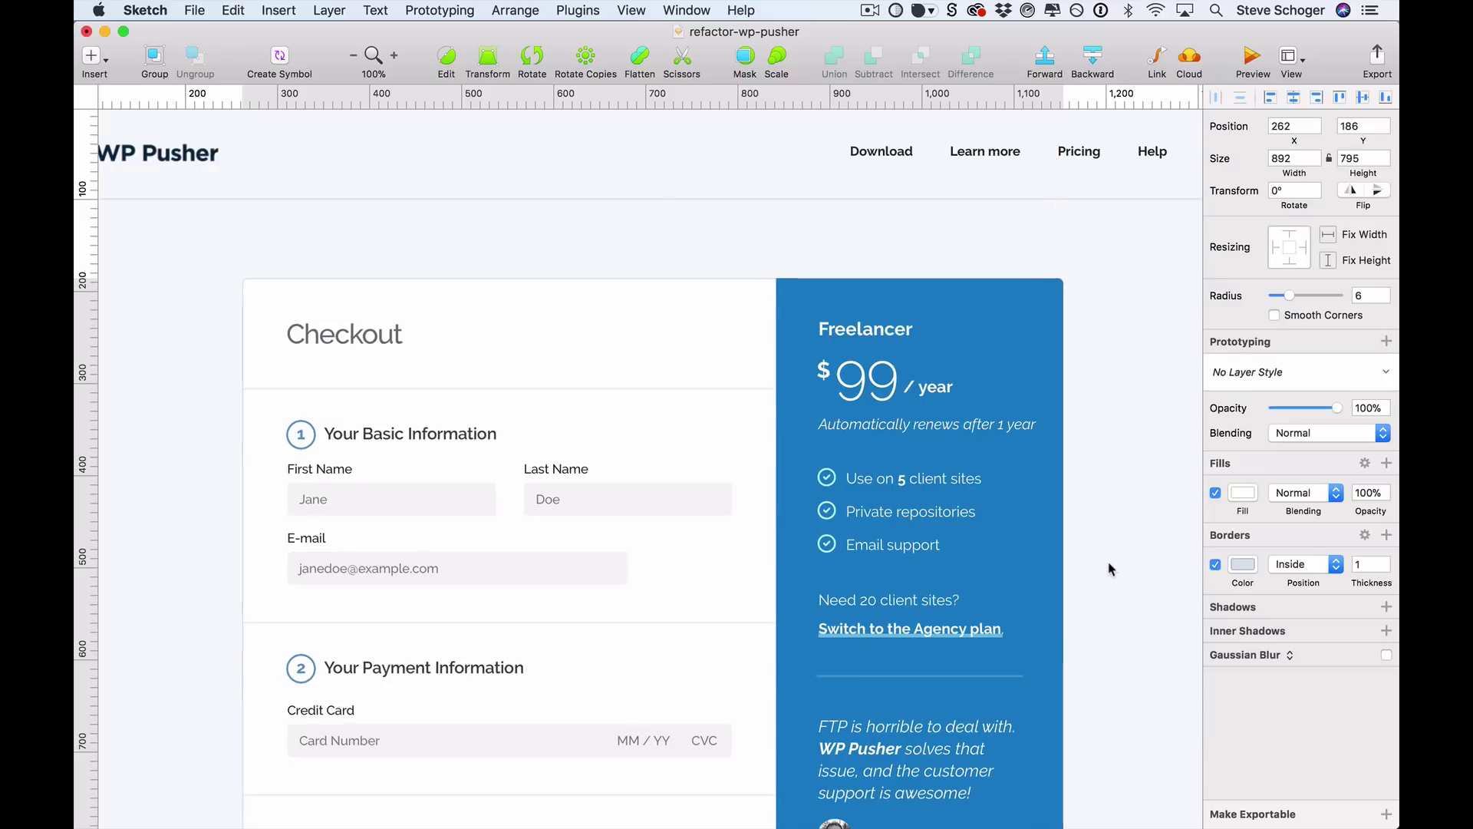
left_click(1108, 568)
scroll(1108, 483, "down", 3)
scroll(1111, 475, "left", 1)
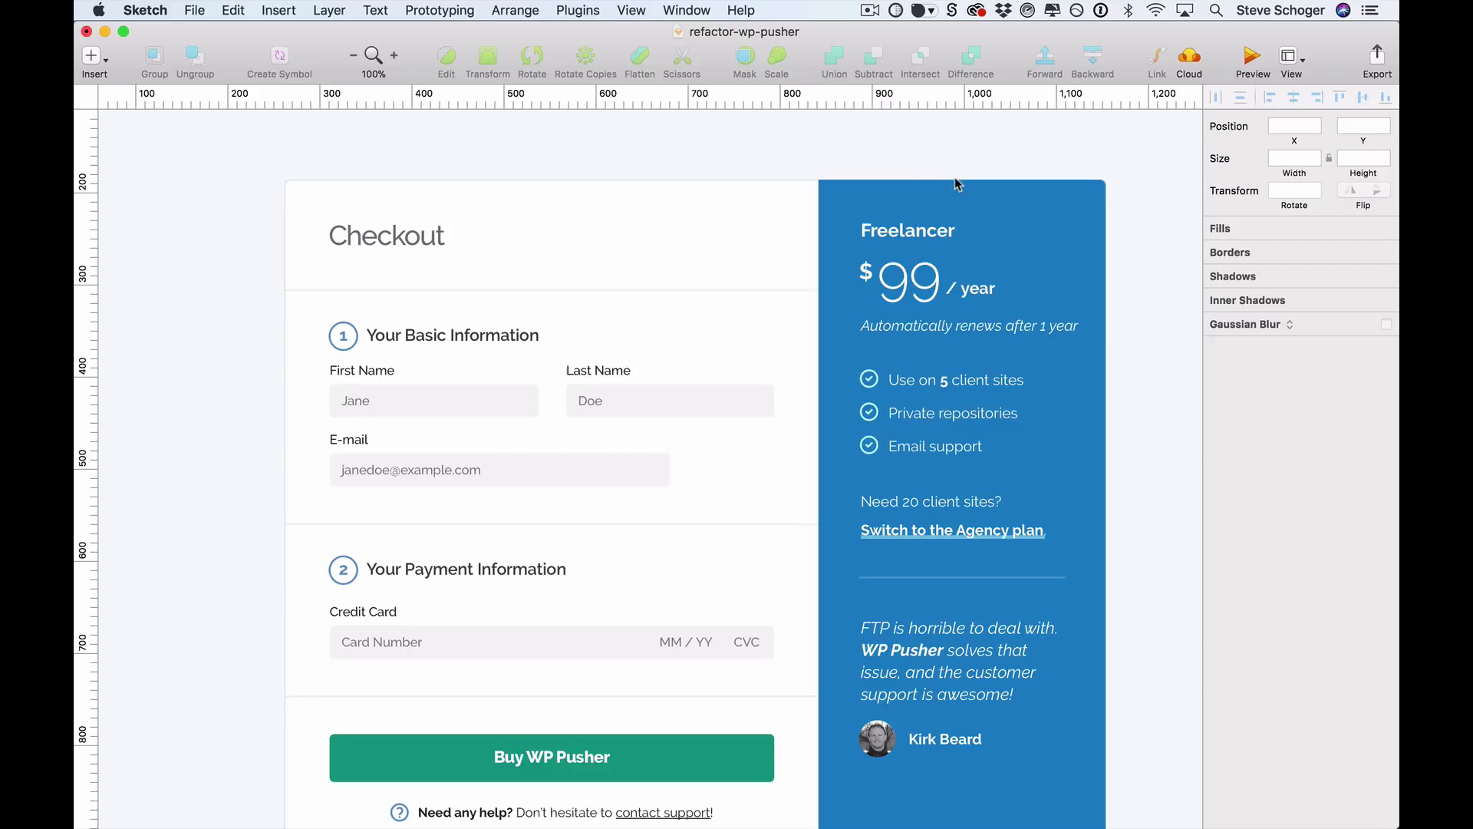
Tint the selected shape's dark grey 222222 fill blue by setting its hue to 204 and raising its saturation
scroll(249, 217, "up", 2)
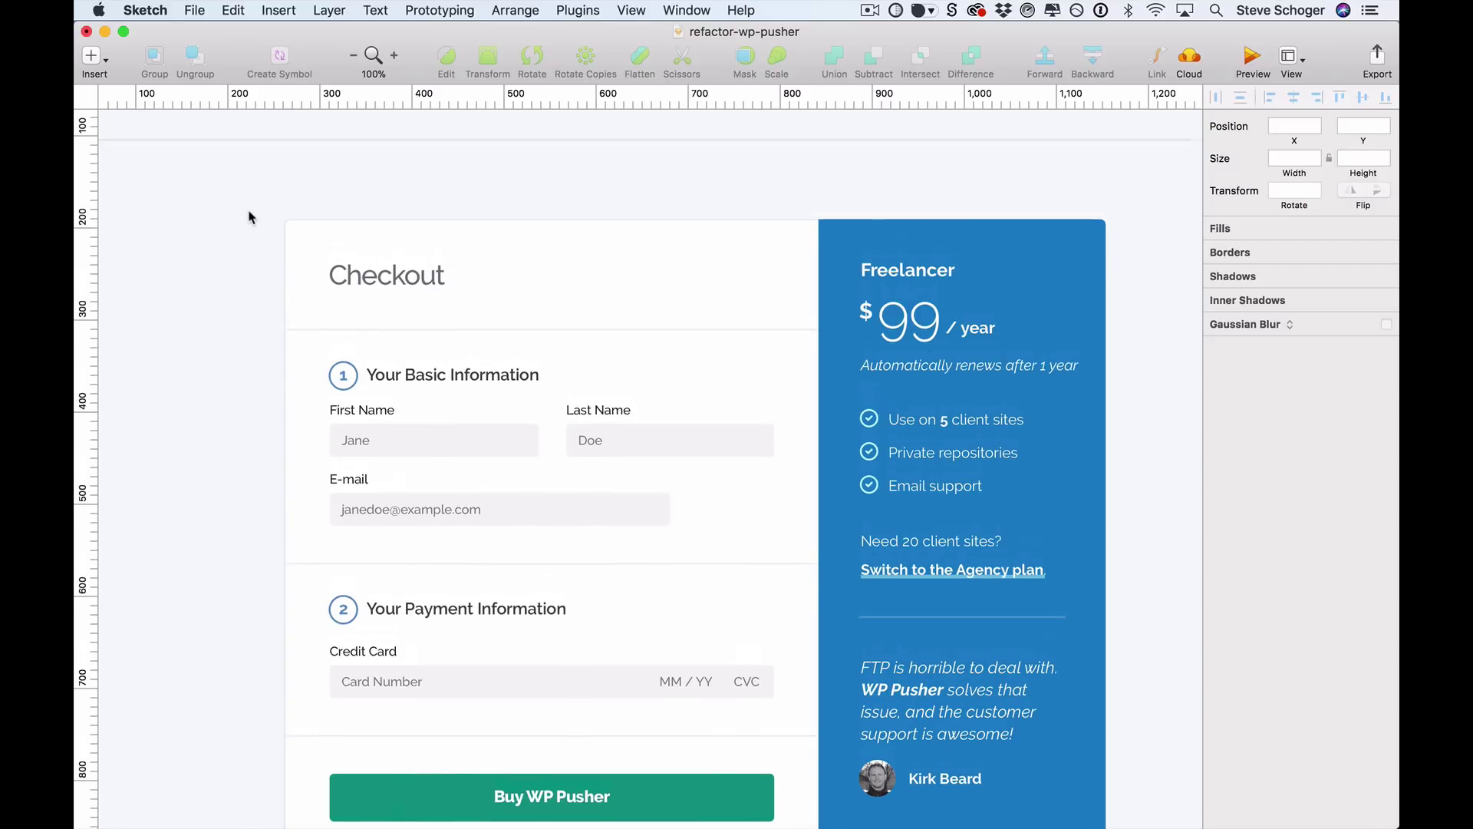
scroll(250, 217, "down", 2)
scroll(249, 217, "right", 1)
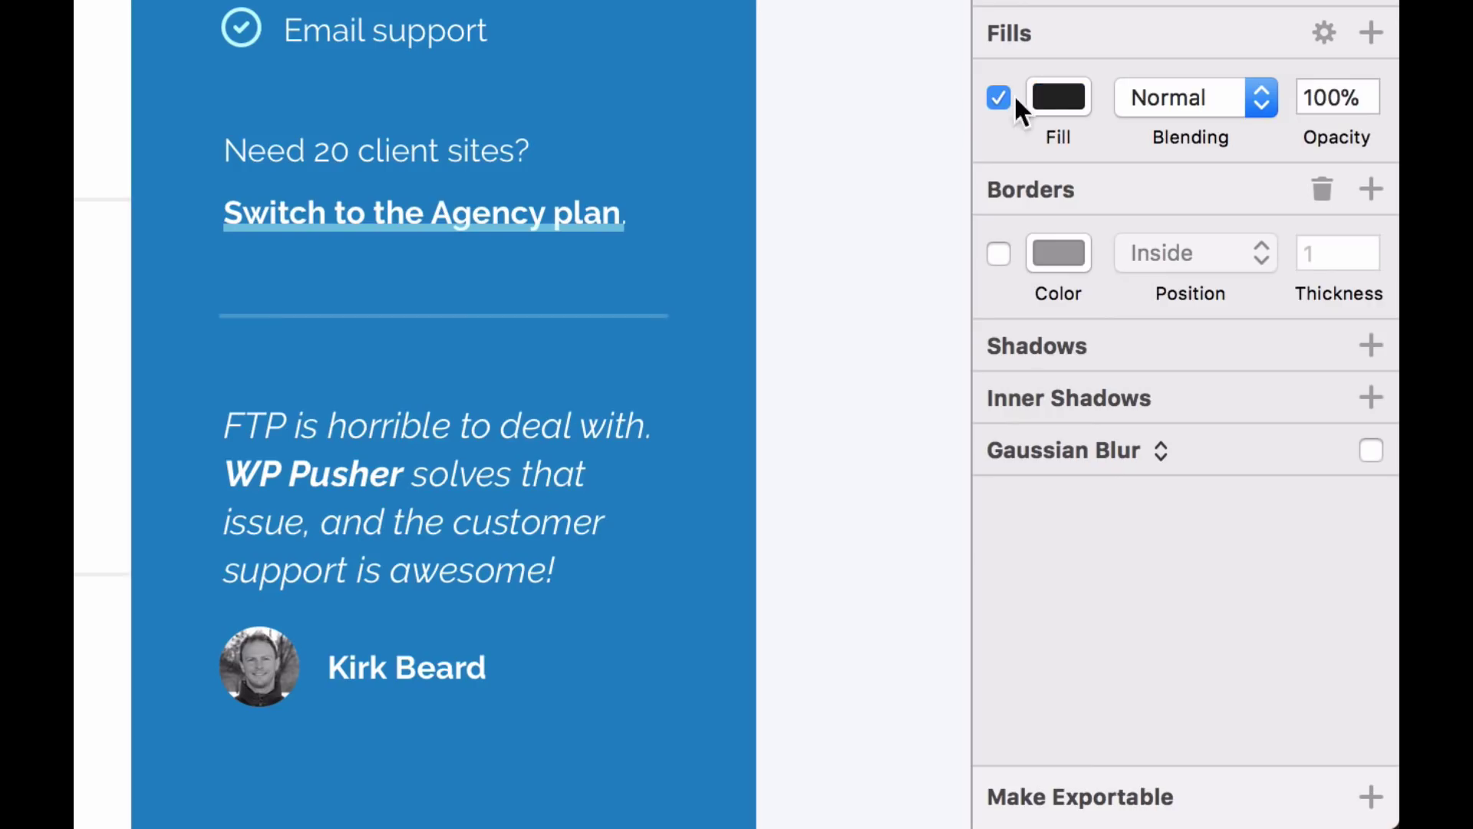
left_click(1140, 659)
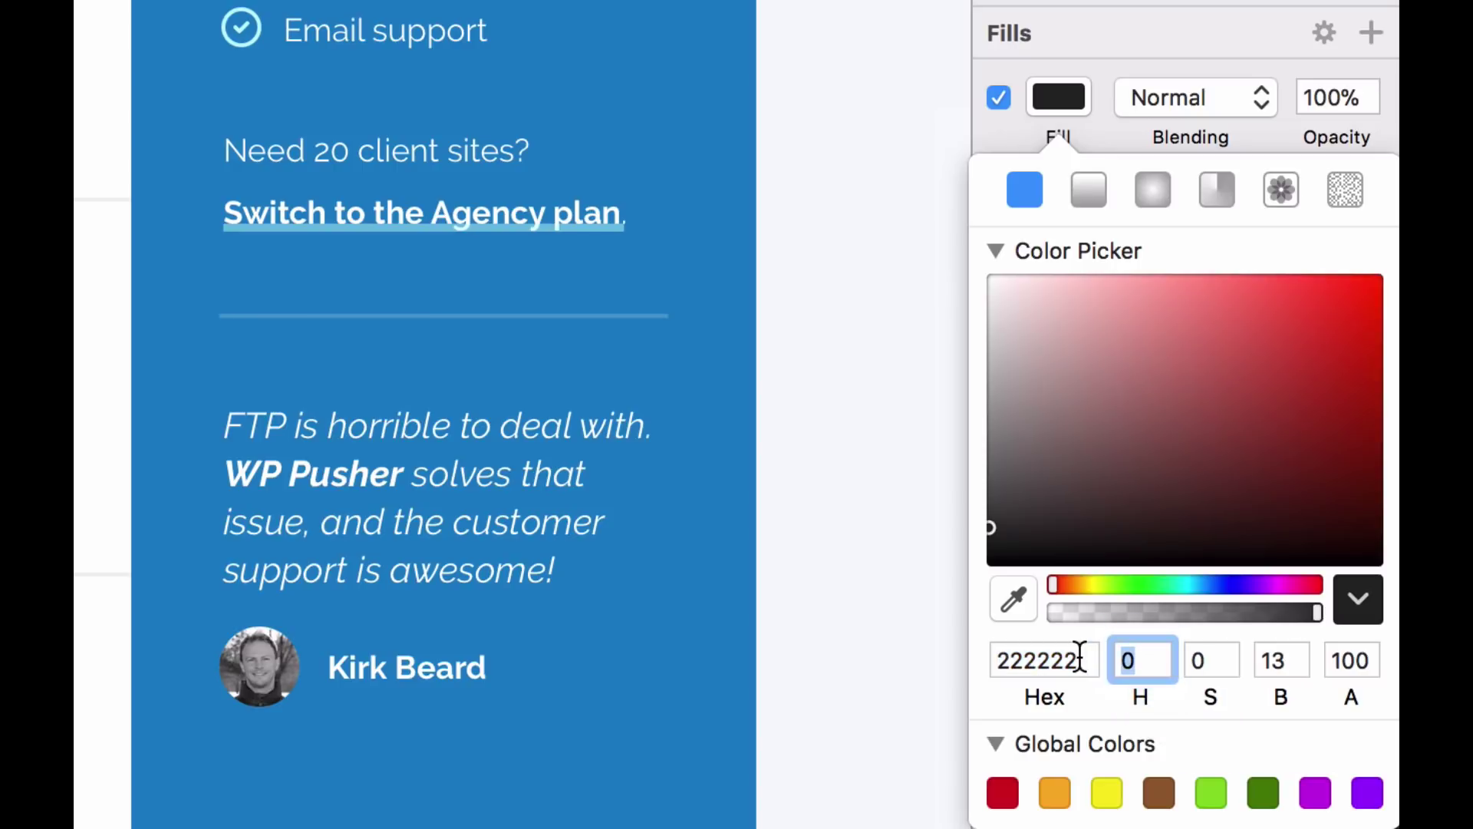
type("204")
key("Return")
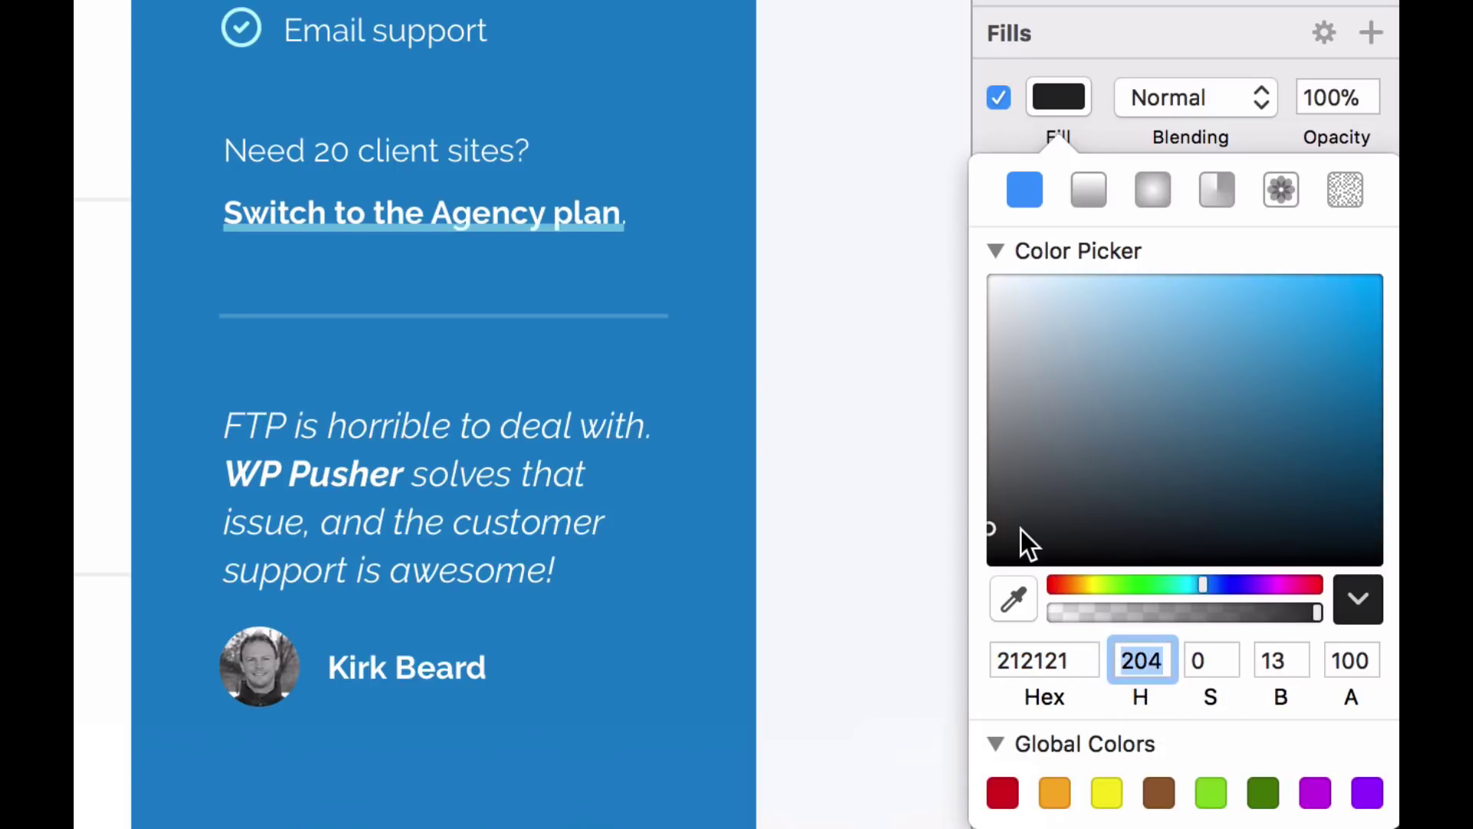
left_click_drag(1020, 529, 1072, 527)
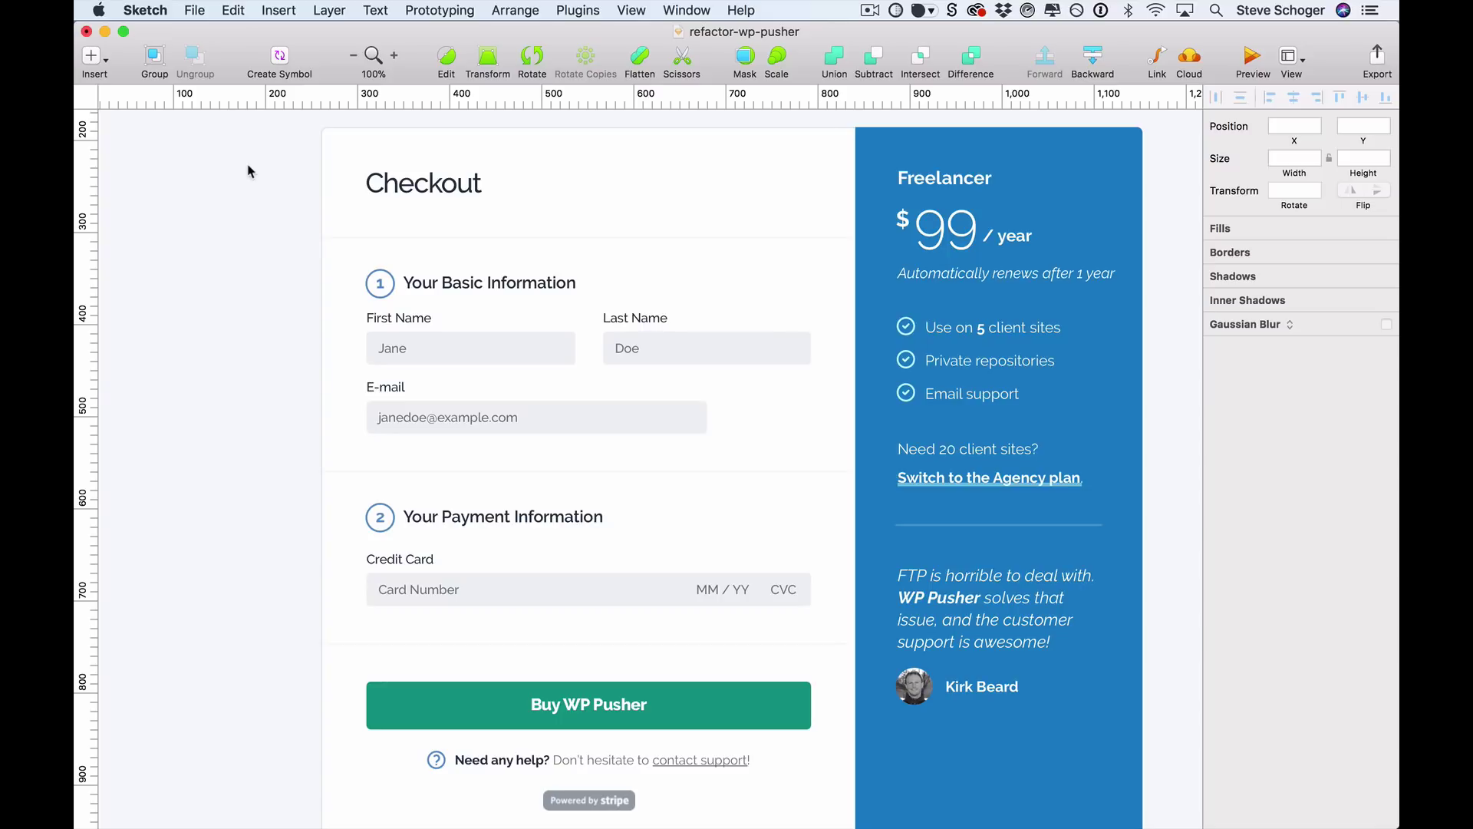
scroll(247, 171, "up", 2)
scroll(248, 171, "right", 2)
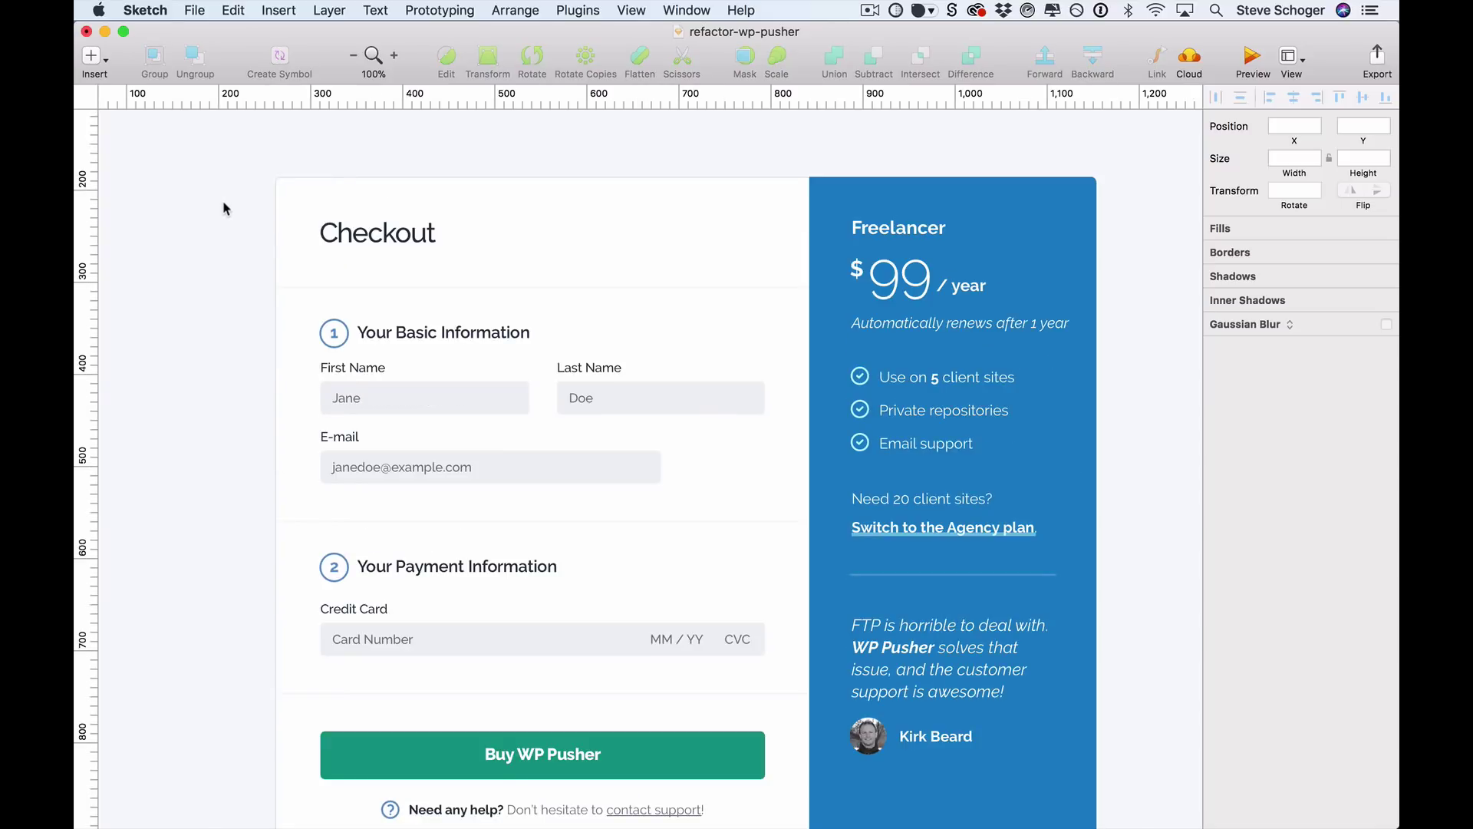
Switch to Chrome and inspect the box-shadow values of the "Explore the Docs" card on stripe.com
scroll(230, 222, "left", 2)
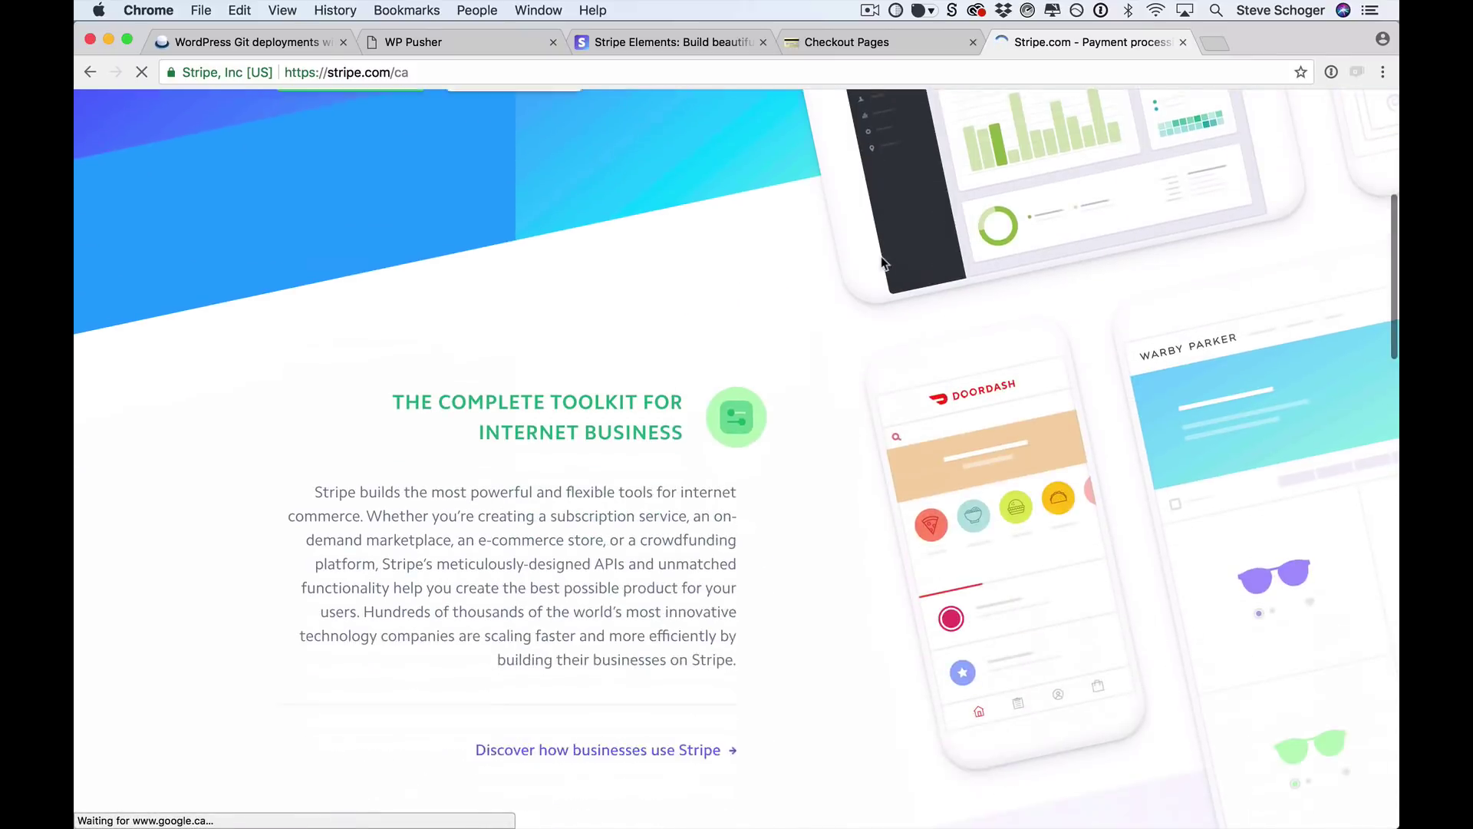
scroll(882, 261, "down", 10)
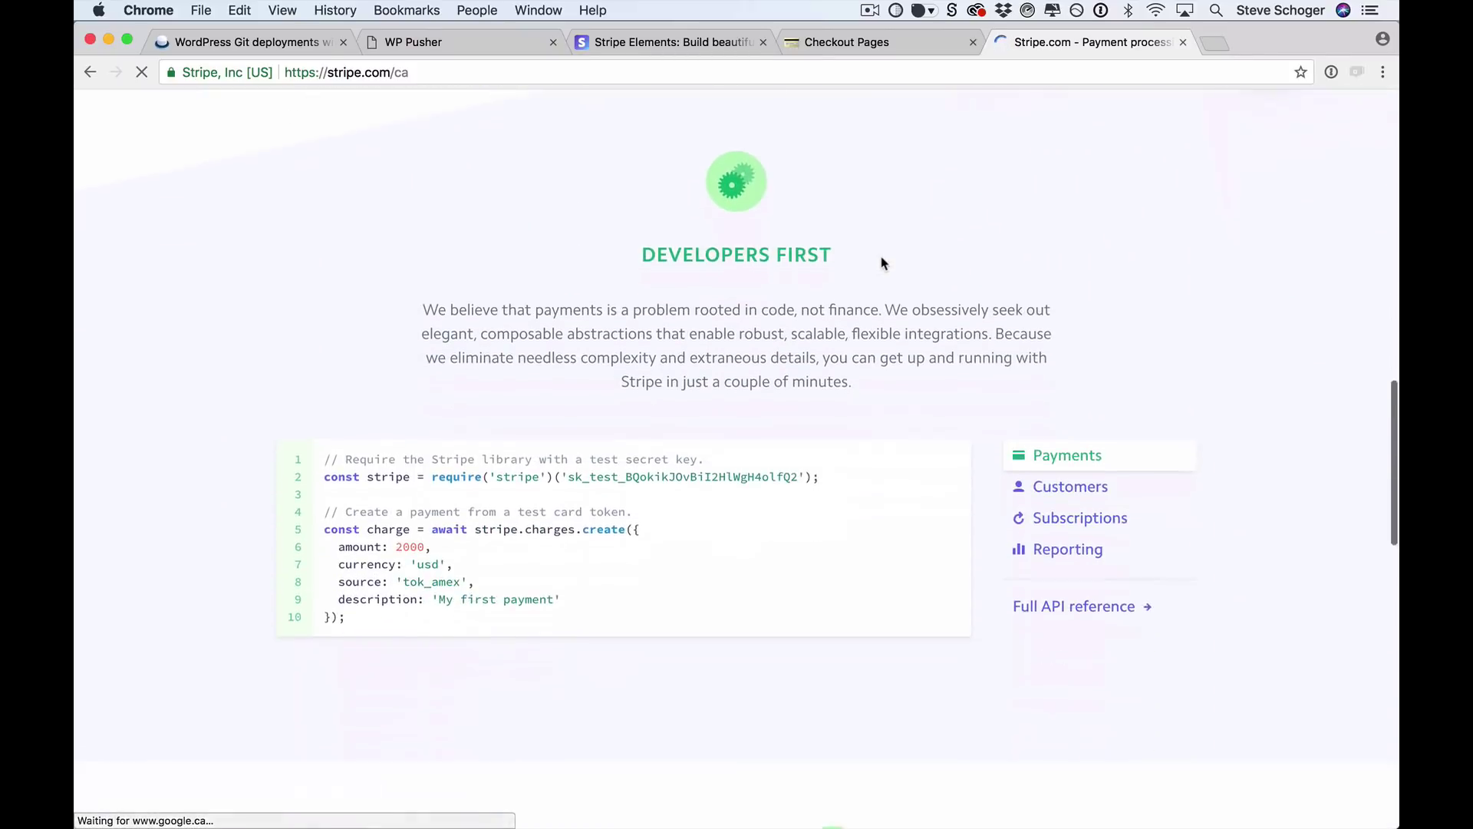
scroll(883, 263, "down", 9)
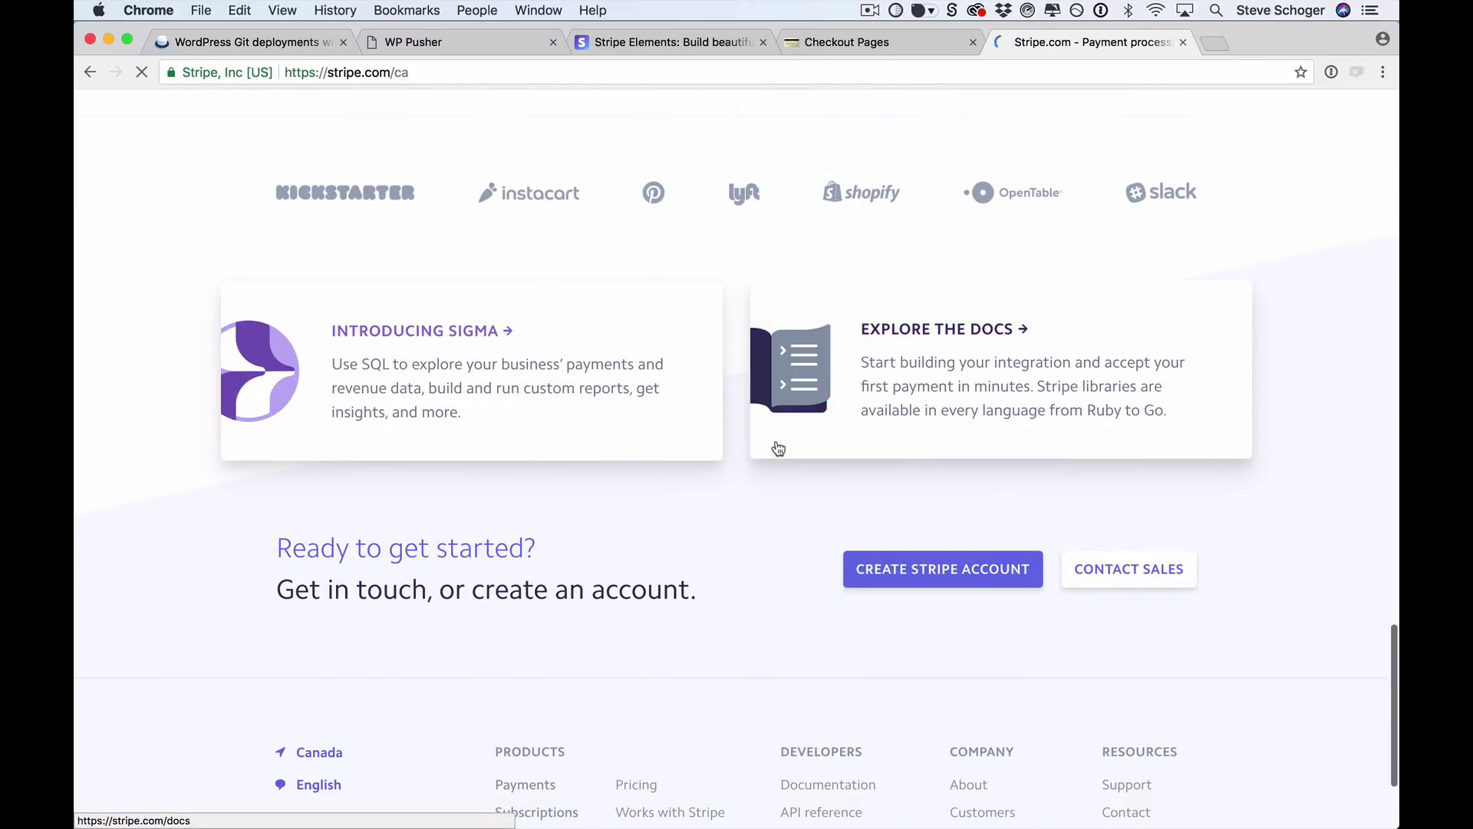
right_click(777, 443)
left_click(806, 592)
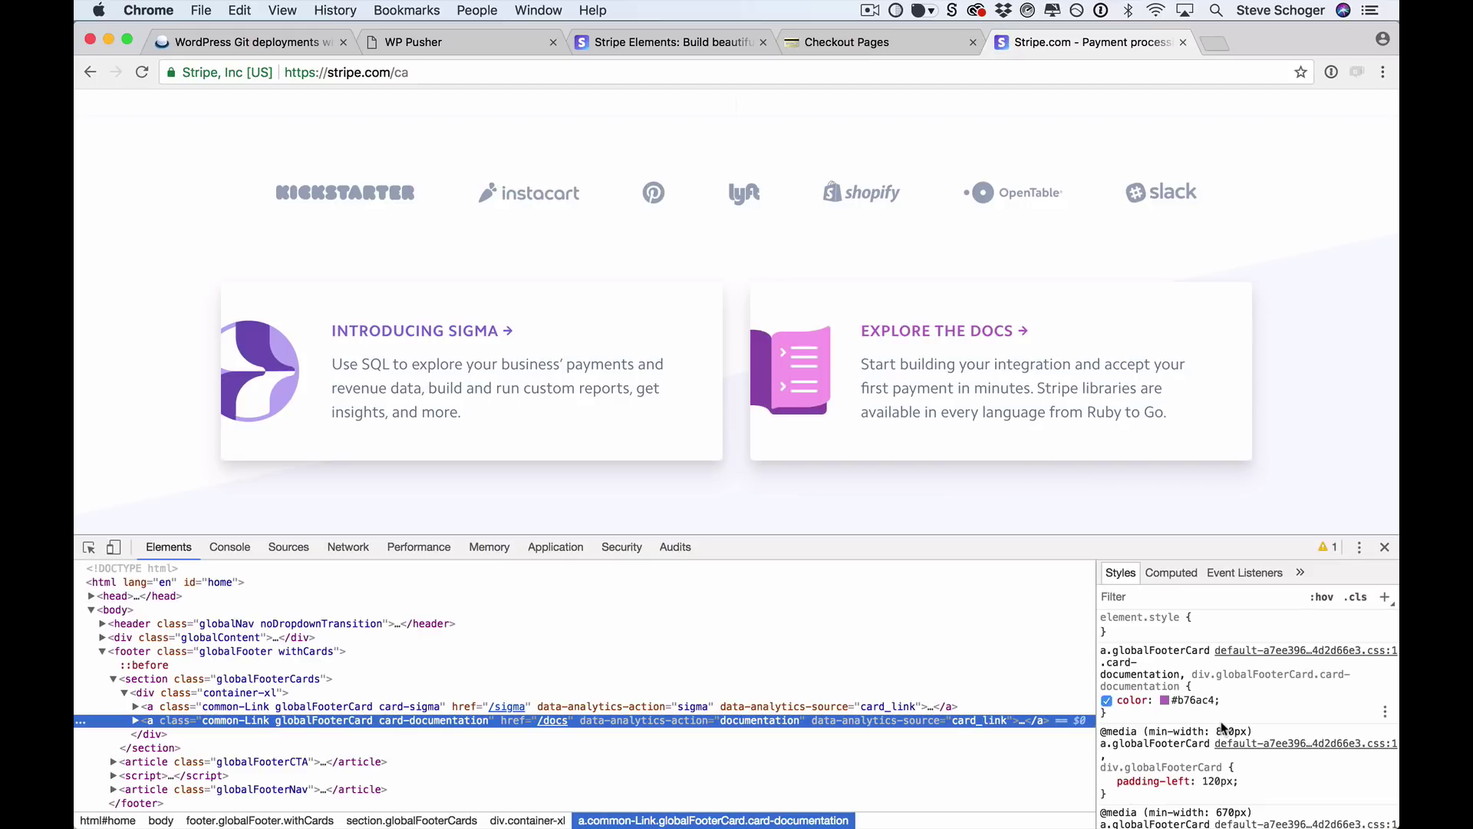
scroll(1220, 737, "down", 5)
scroll(1220, 746, "down", 2)
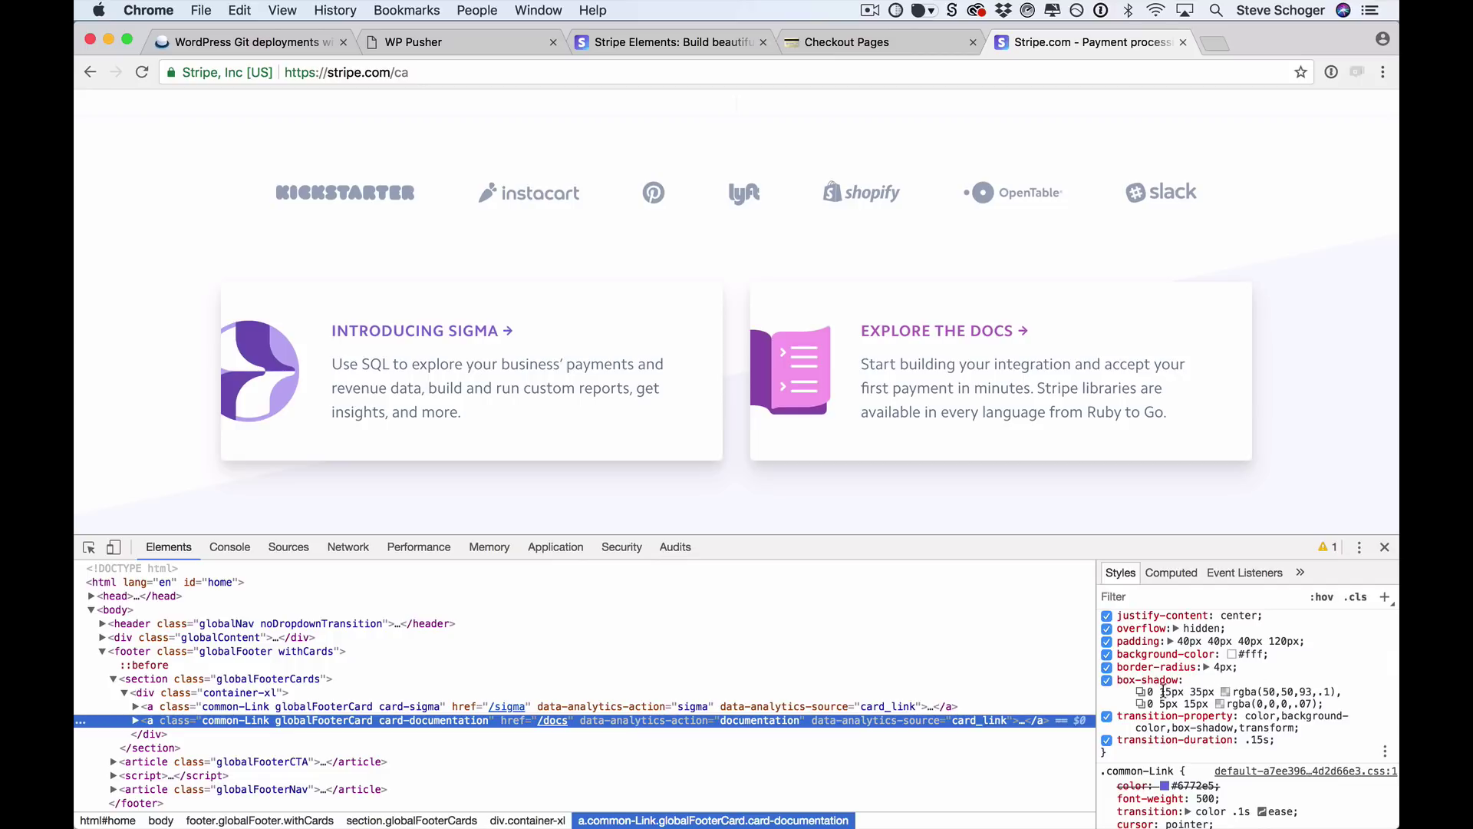
left_click_drag(1161, 692, 1310, 691)
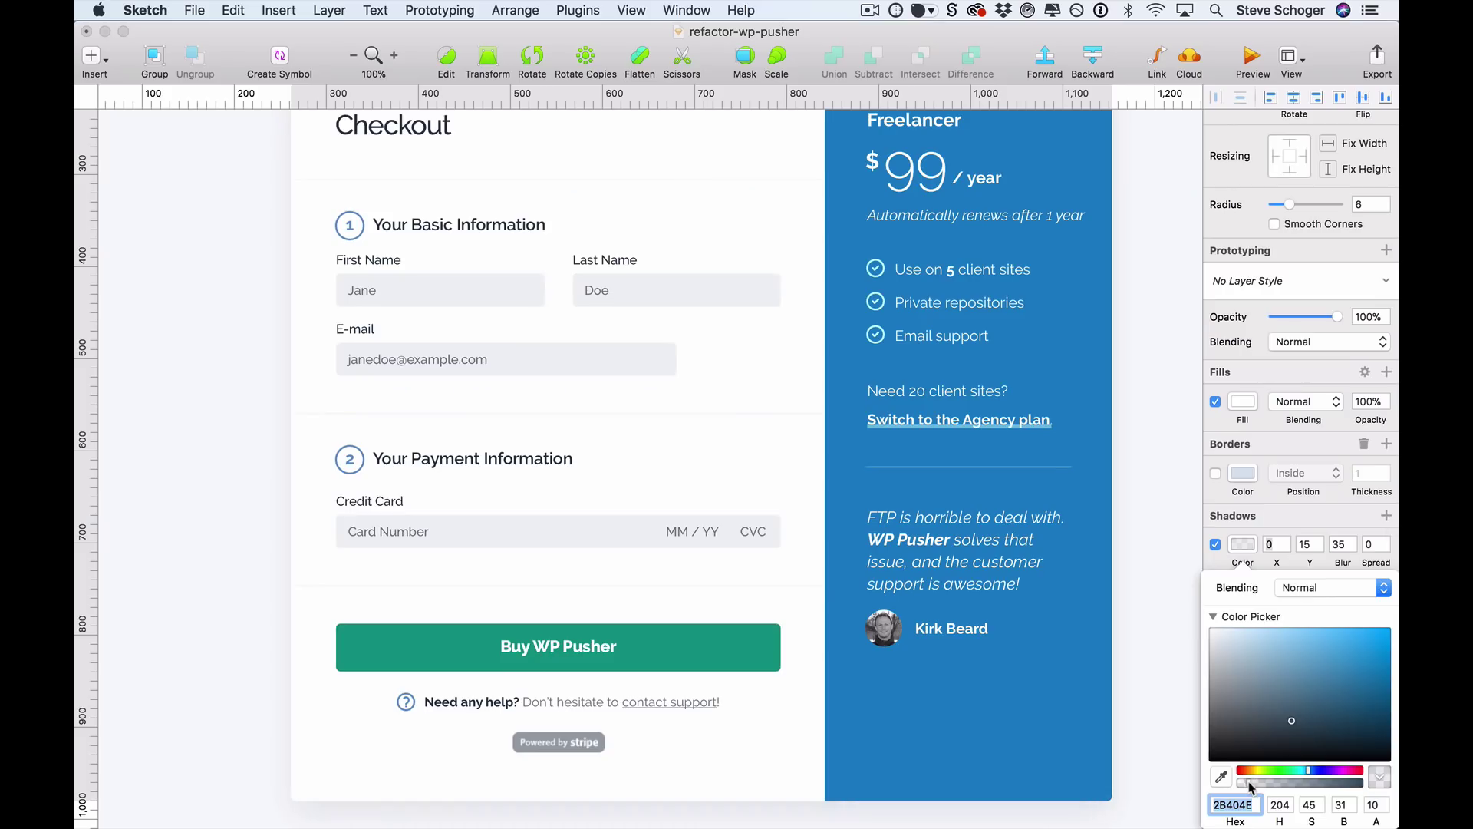
Add a second shadow to the white checkout card, order it below the first shadow, and lower its colour's opacity
key("Escape")
left_click(1387, 607)
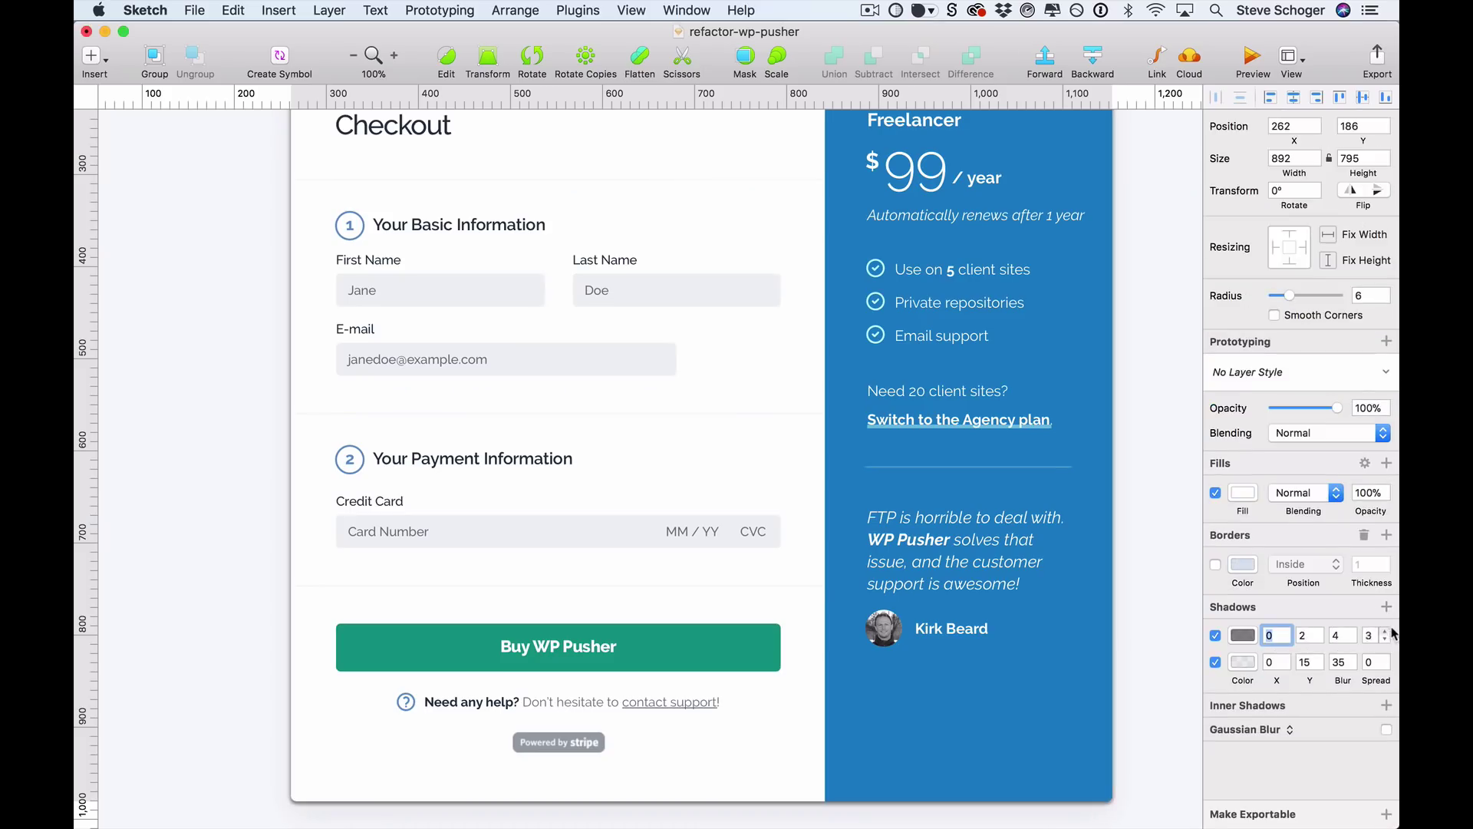
left_click_drag(1394, 638, 1393, 666)
left_click(1252, 663)
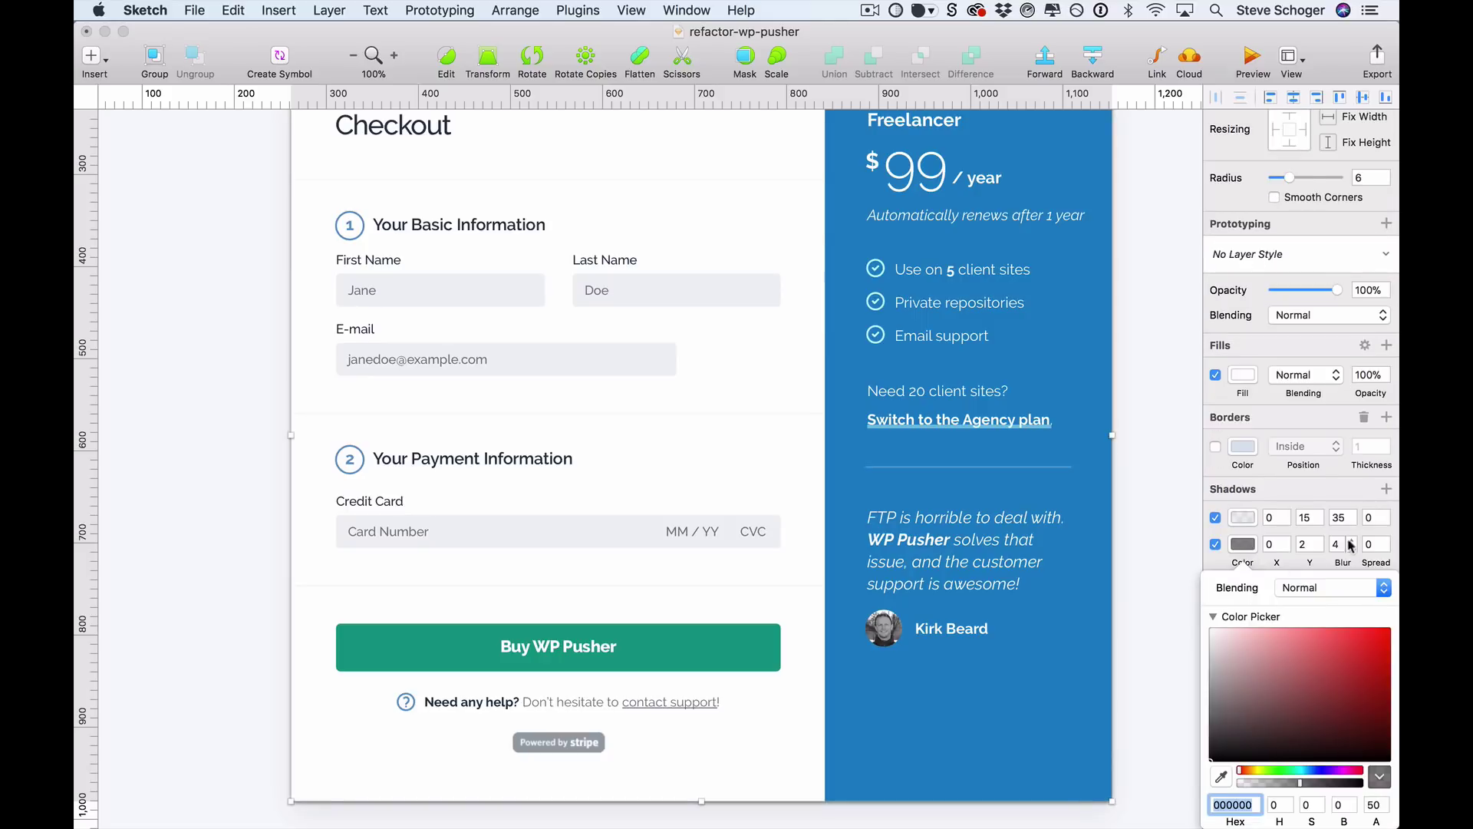
left_click(1319, 547)
left_click_drag(1276, 784, 1242, 785)
scroll(1161, 727, "down", 3)
scroll(1174, 659, "up", 8)
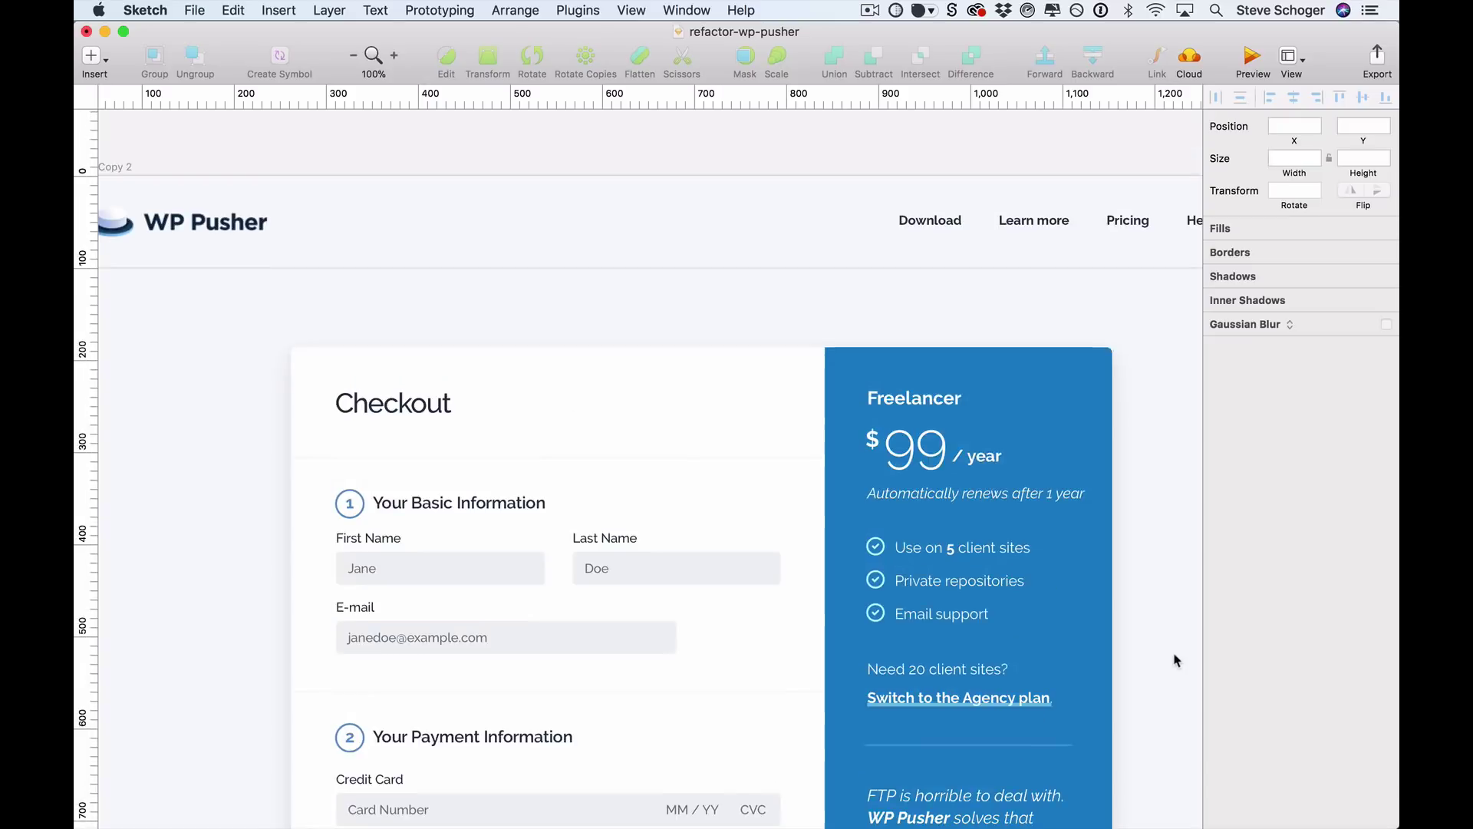
Set the "Checkout" title and all form field labels and placeholder texts to the Gotham Book typeface
scroll(1175, 658, "down", 4)
left_click(380, 224)
left_click(354, 359, "shift")
left_click(591, 358, "shift")
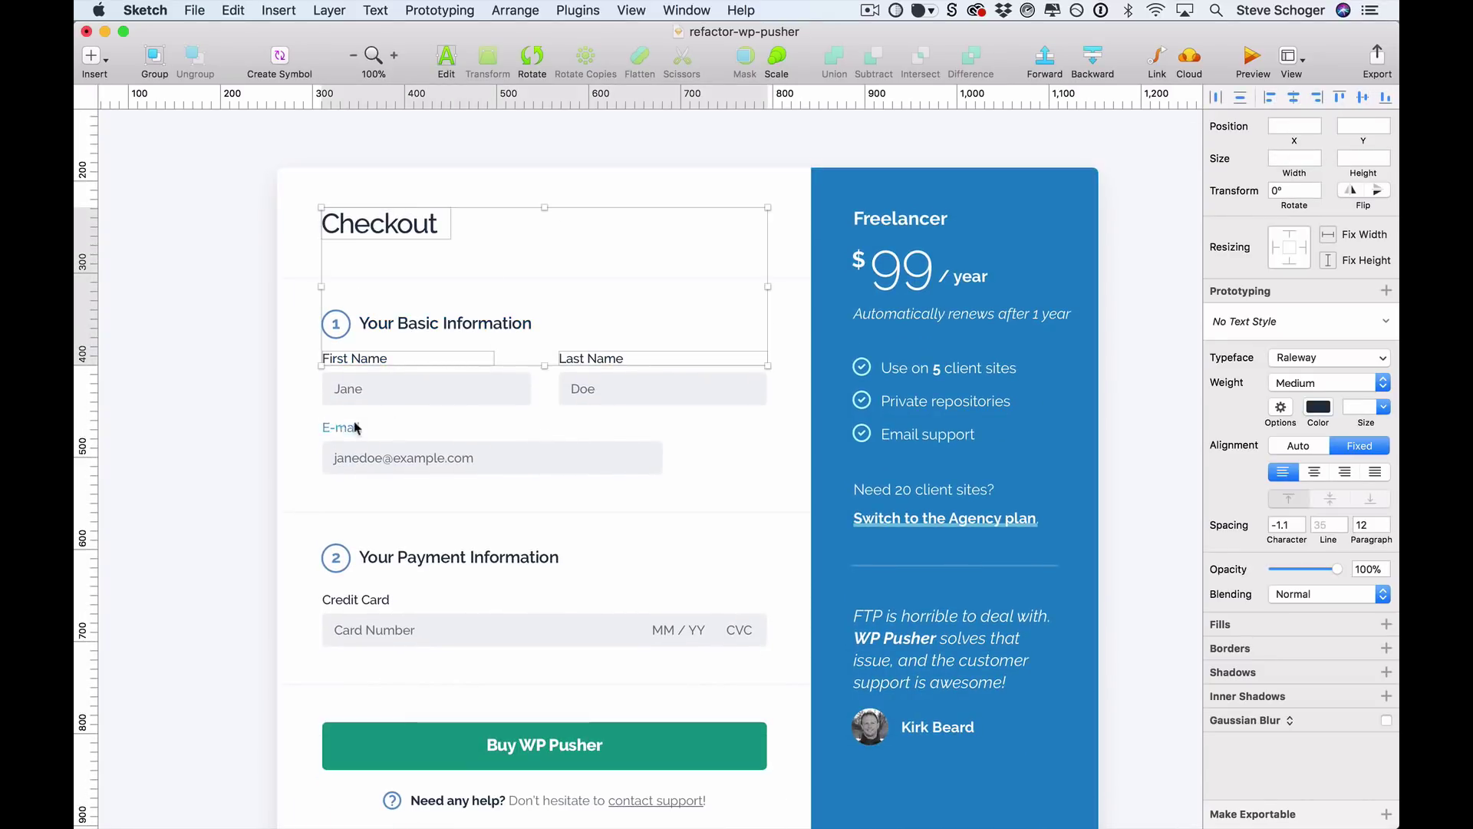
left_click(341, 428, "shift")
left_click(356, 599, "shift")
left_click(374, 629, "shift")
left_click(670, 630, "shift")
left_click(739, 630, "shift")
left_click(404, 459, "shift")
left_click(349, 389, "shift")
left_click(583, 389, "shift")
left_click(1329, 358)
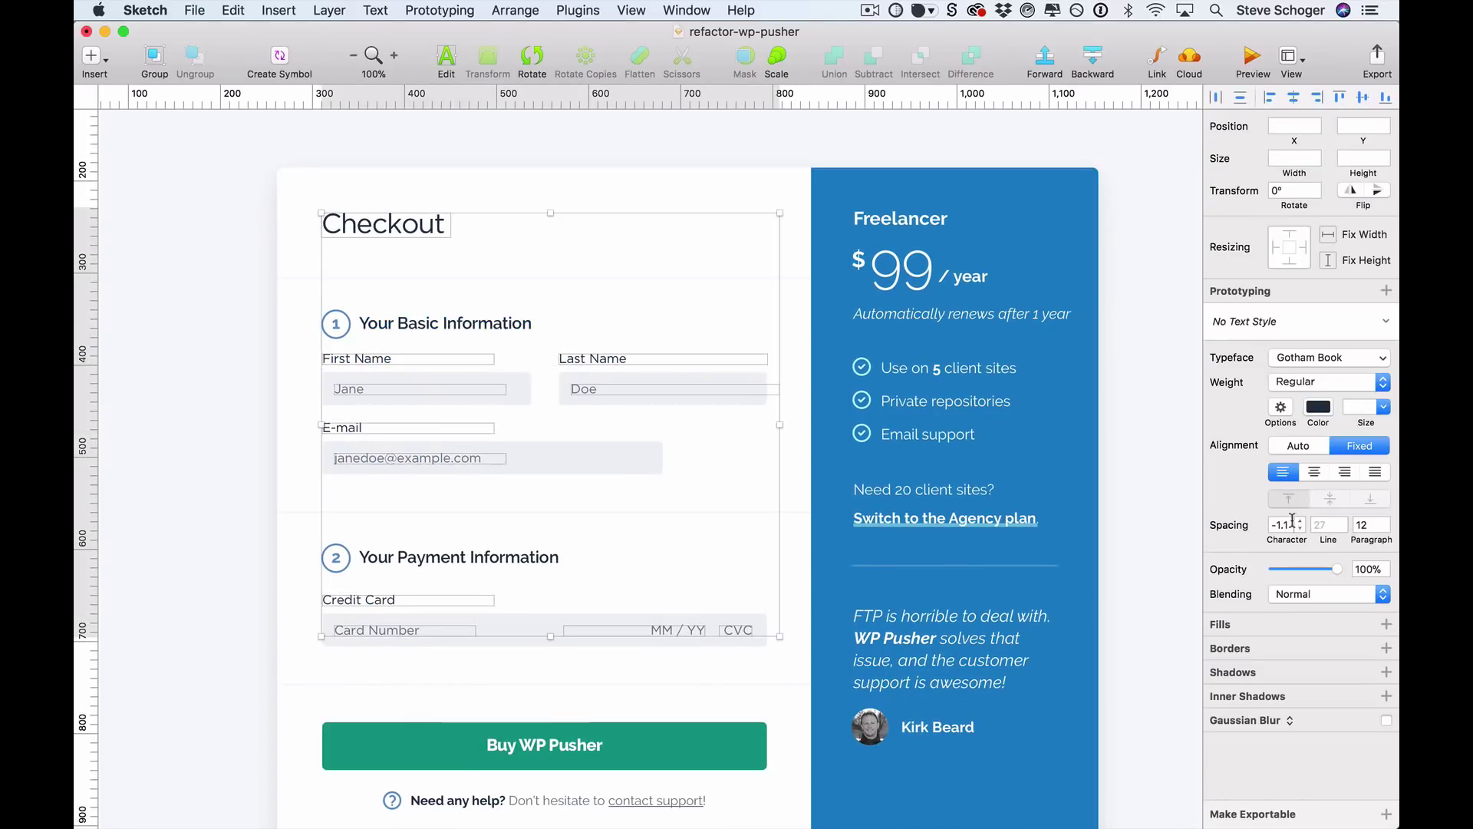
Set both numbered section headings and the "Buy WP Pusher" button label to Gotham Medium
left_click(445, 323)
left_click(459, 557, "shift")
left_click(545, 745, "shift")
left_click(1306, 364)
left_click(1263, 482)
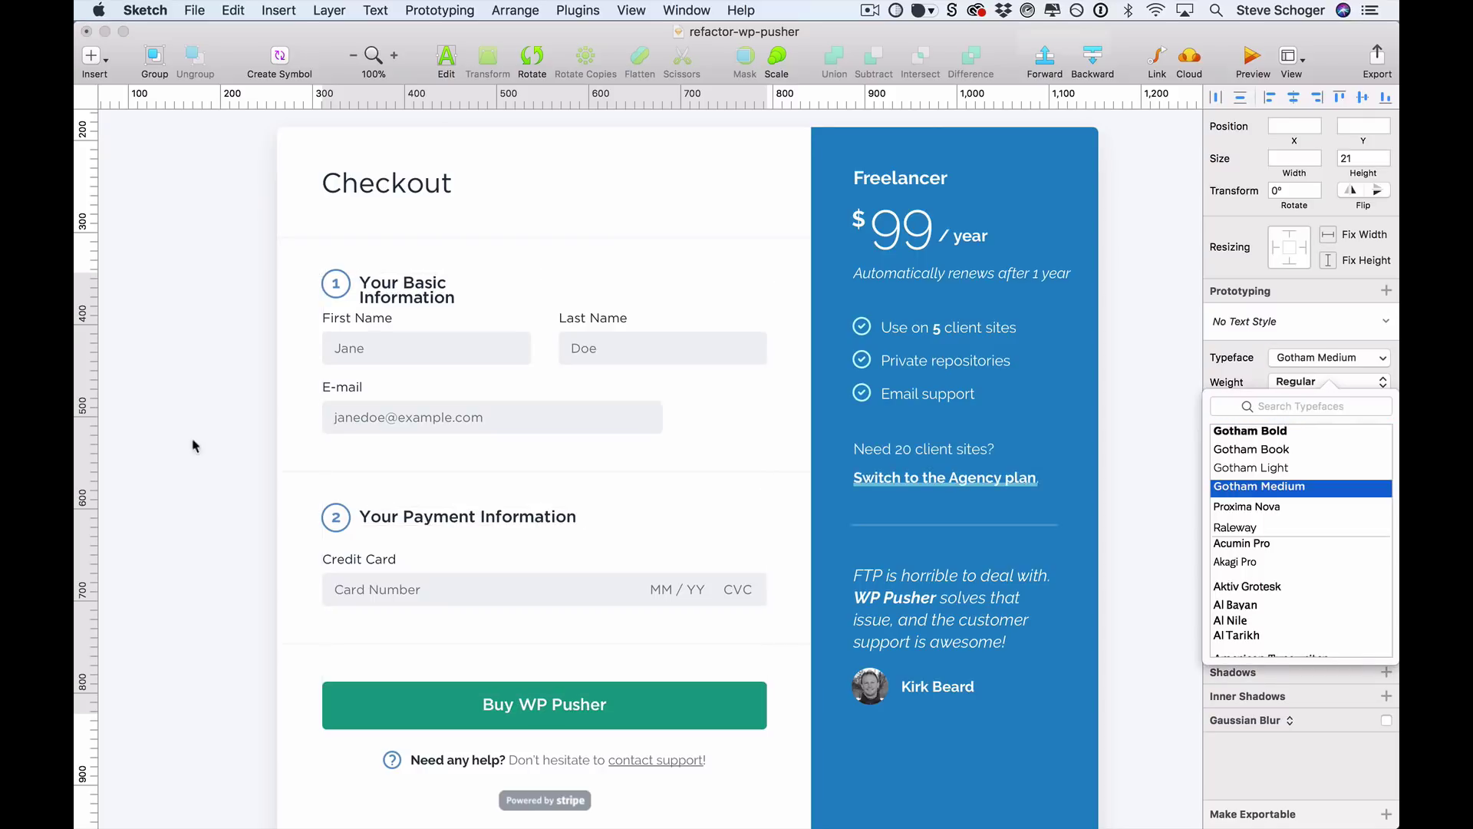
Widen the "Your Basic Information" heading's text box so the heading fits on one line
left_click(223, 317)
left_click(407, 290)
left_click_drag(543, 290, 562, 290)
left_click(260, 430)
Make the "Buy WP Pusher" button label bolder
left_click(545, 705)
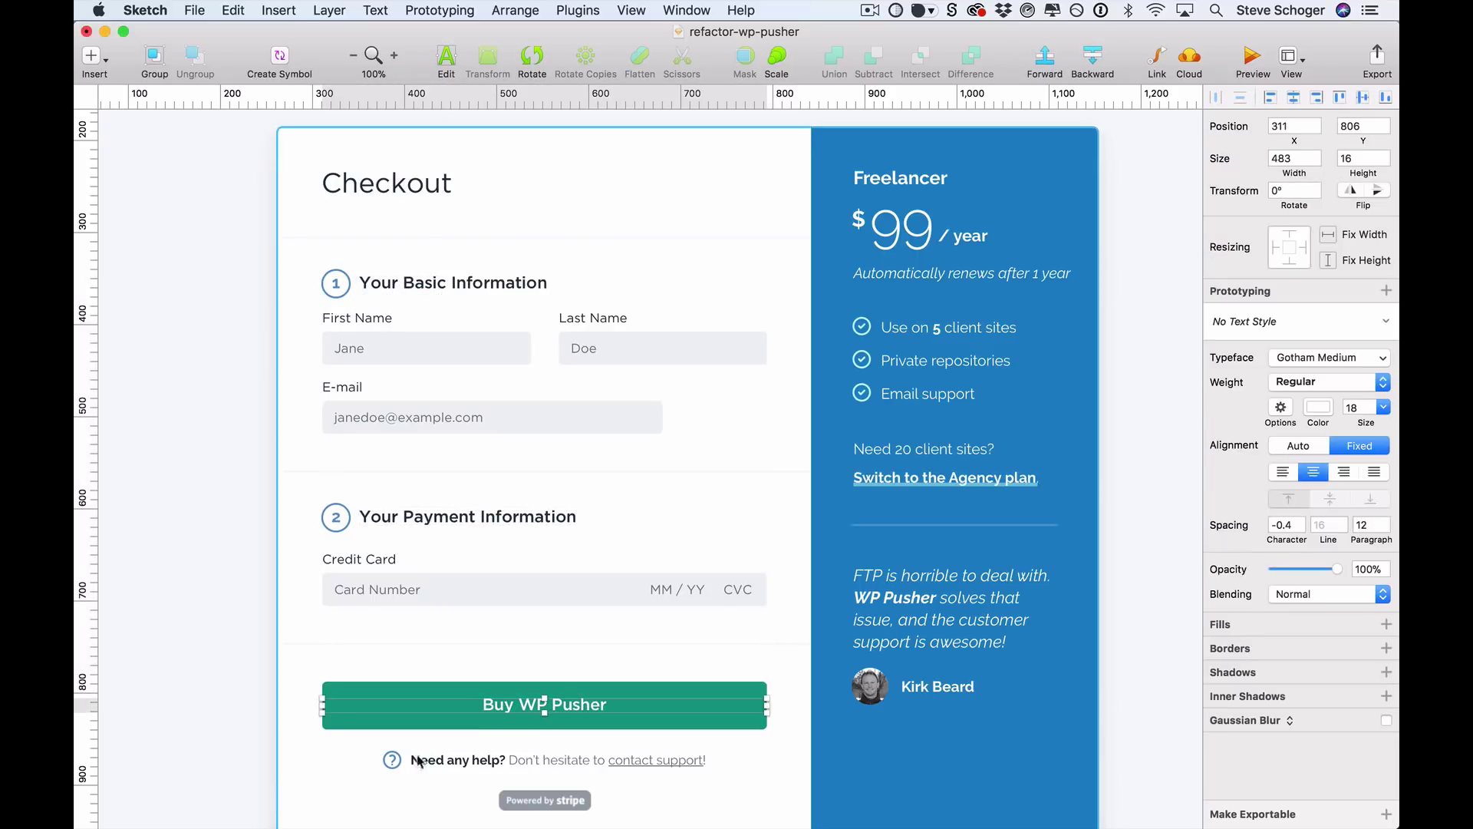
left_click(1291, 380)
left_click(1151, 330)
Switch the blue sidebar's texts to the Gotham typeface, with the "Freelancer" heading in Gotham Medium
scroll(794, 264, "up", 3)
left_click(792, 264)
left_click(1304, 352)
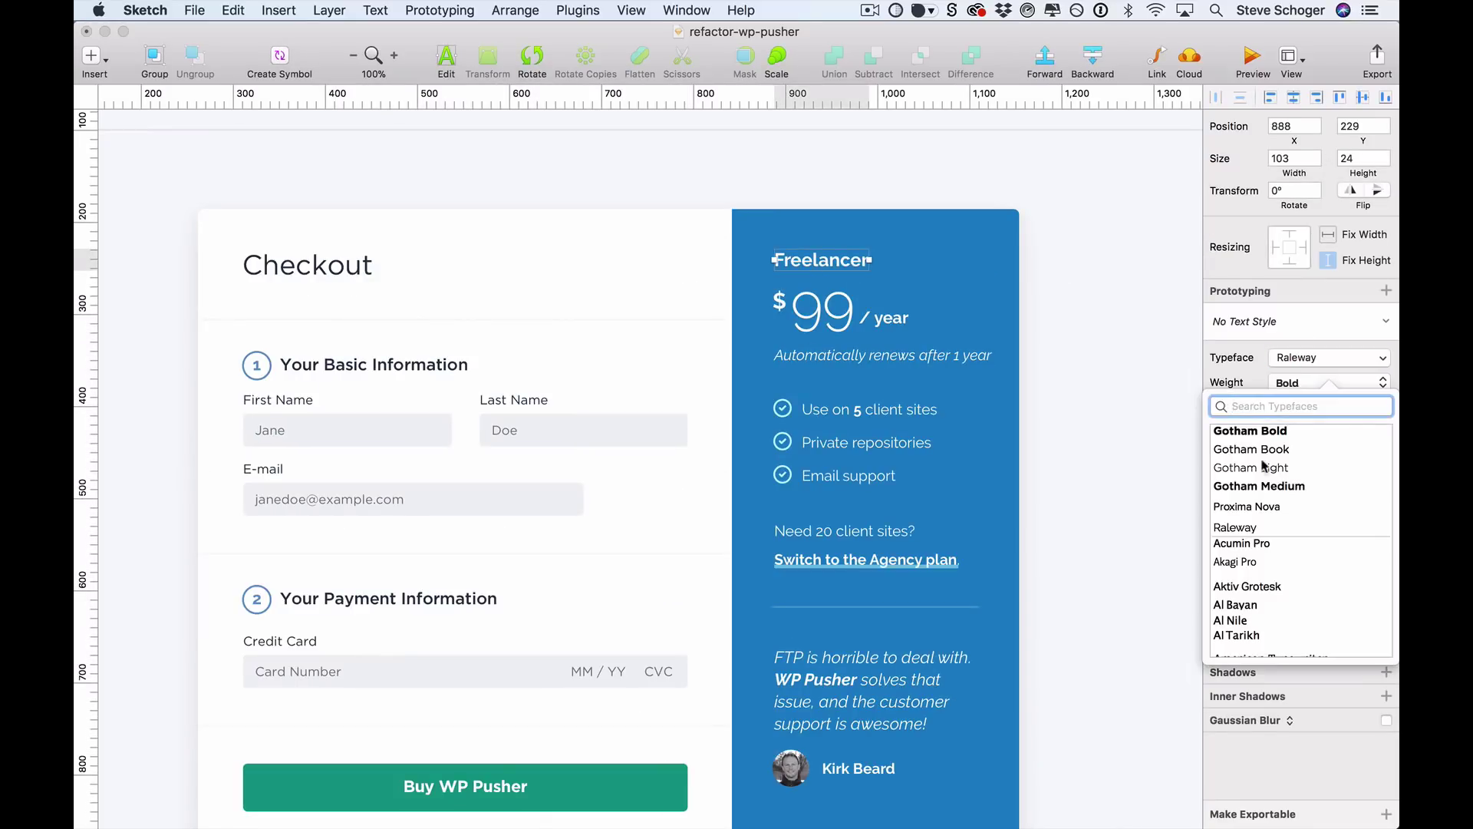
left_click(1266, 480)
left_click(822, 311)
left_click(1309, 310)
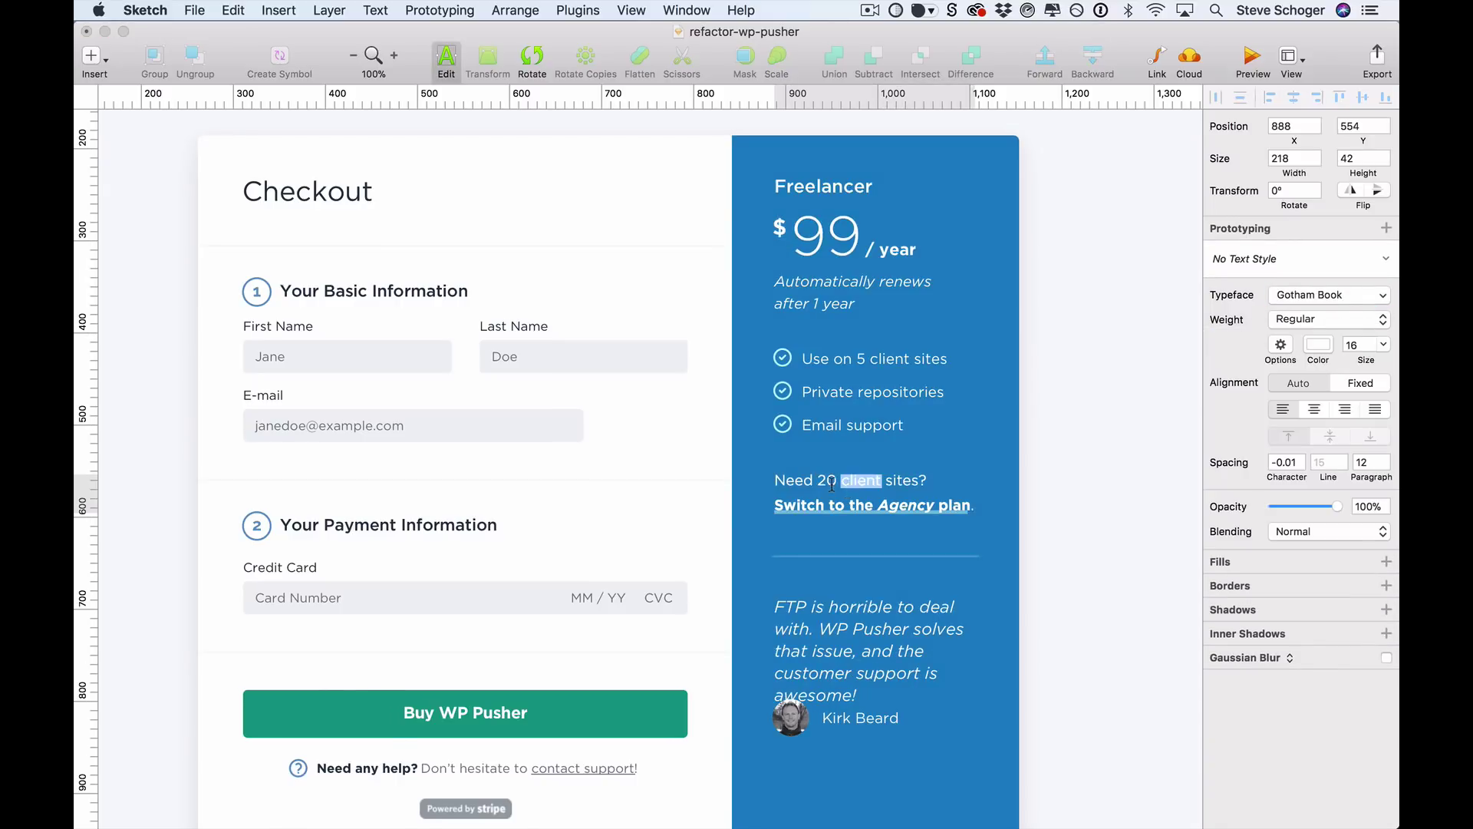
Emphasize the site numbers 20 and 5 in the sidebar text with Gotham Bold
left_click(1304, 294)
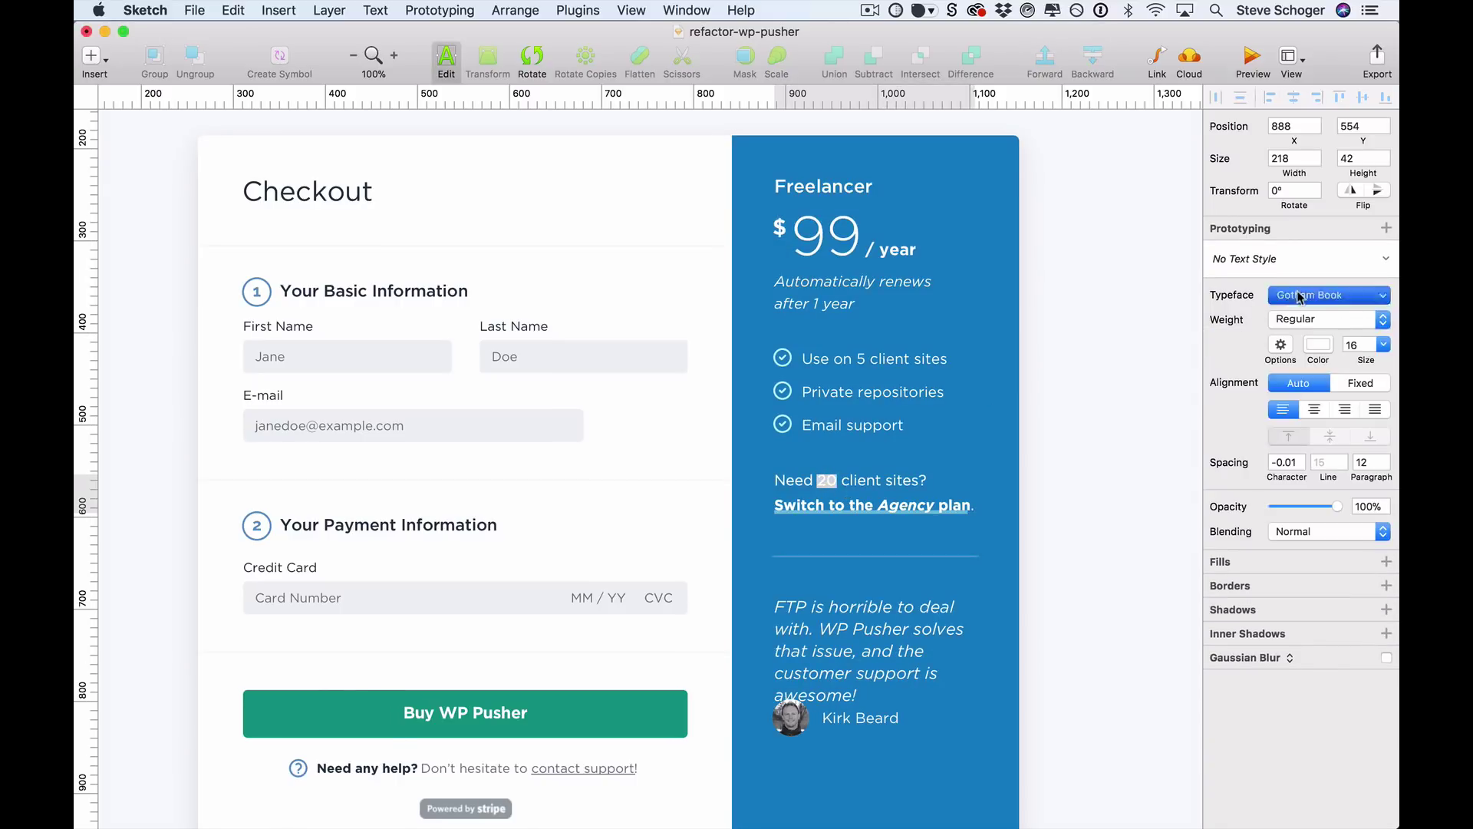
left_click(866, 365)
double_click(865, 363)
left_click(1292, 301)
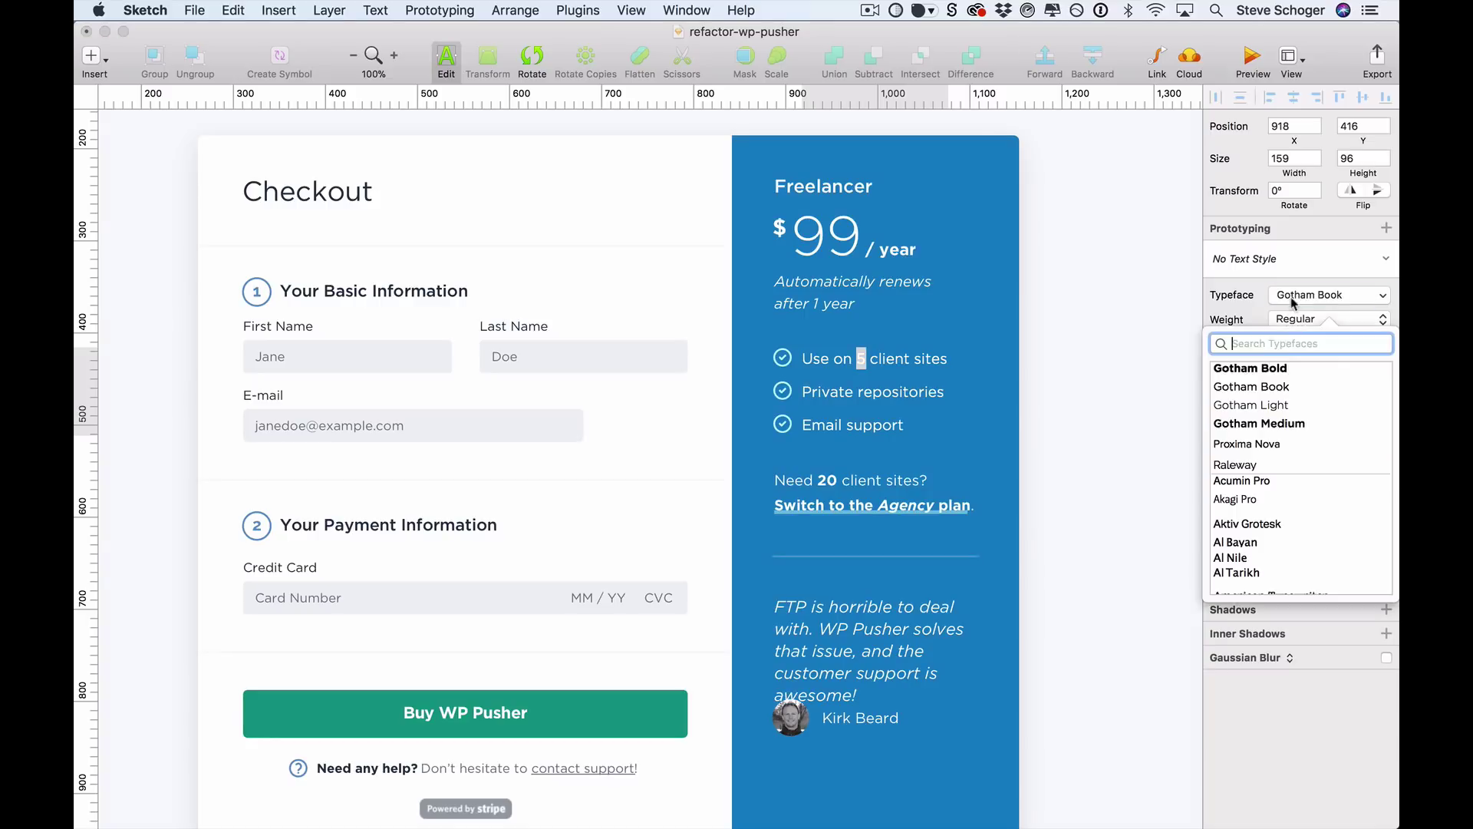
left_click(1266, 369)
Move the testimonial's avatar and author name down so they sit clear of the quote's last line
left_click(790, 726)
key("shift+Up")
key("shift+Up")
key("Up")
key("Up")
key("Up")
key("Up")
key("shift+Down")
key("shift+Down")
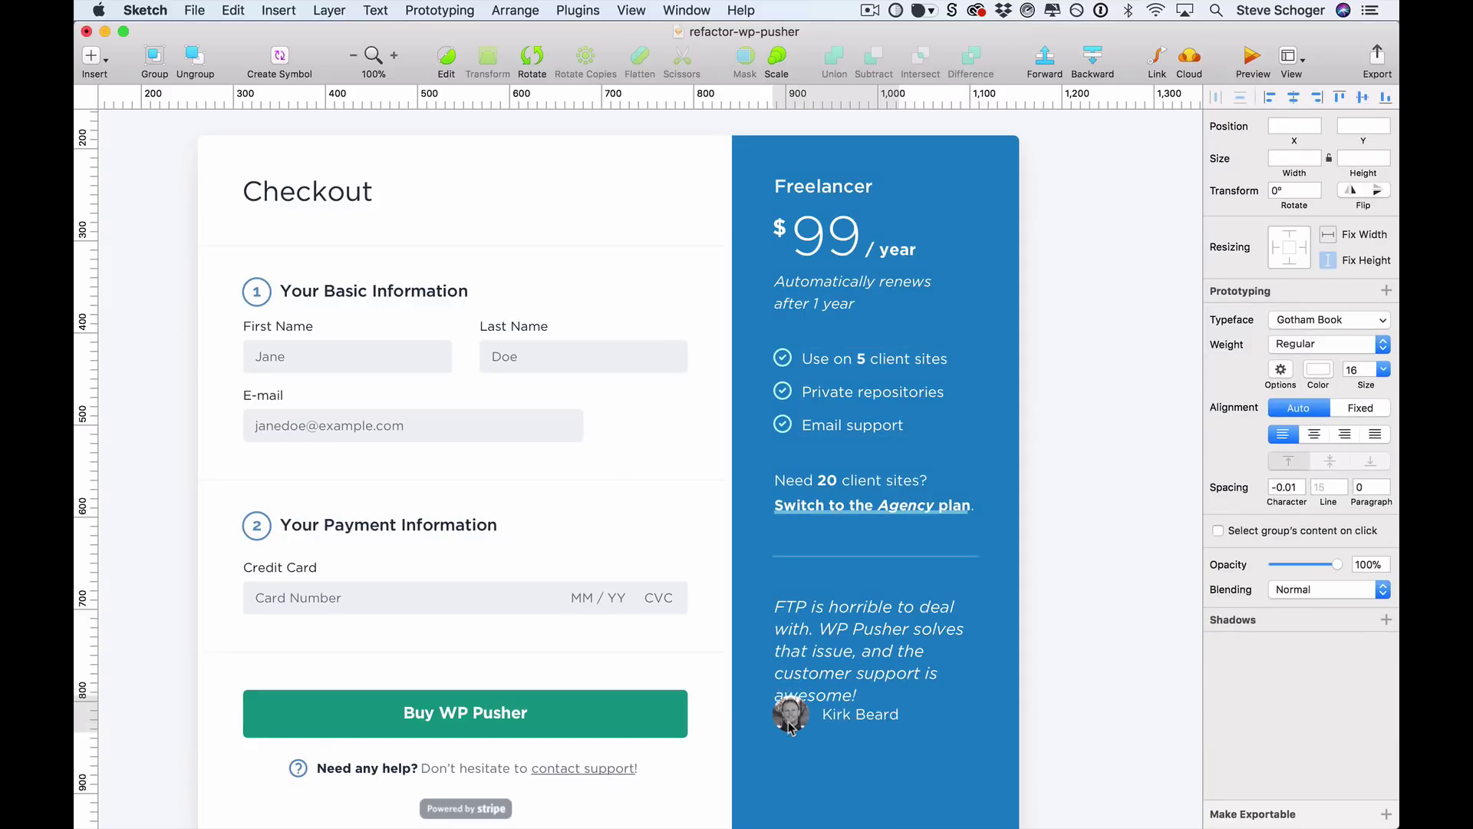
key("Down")
key("Down")
key("Down")
key("Down")
key("shift+Down")
key("shift+Down")
key("Down")
key("Down")
key("Down")
key("Down")
Set the words "WP Pusher" in the testimonial quote to bold italic Gotham
double_click(814, 673)
left_click_drag(821, 629, 910, 630)
left_click(1304, 295)
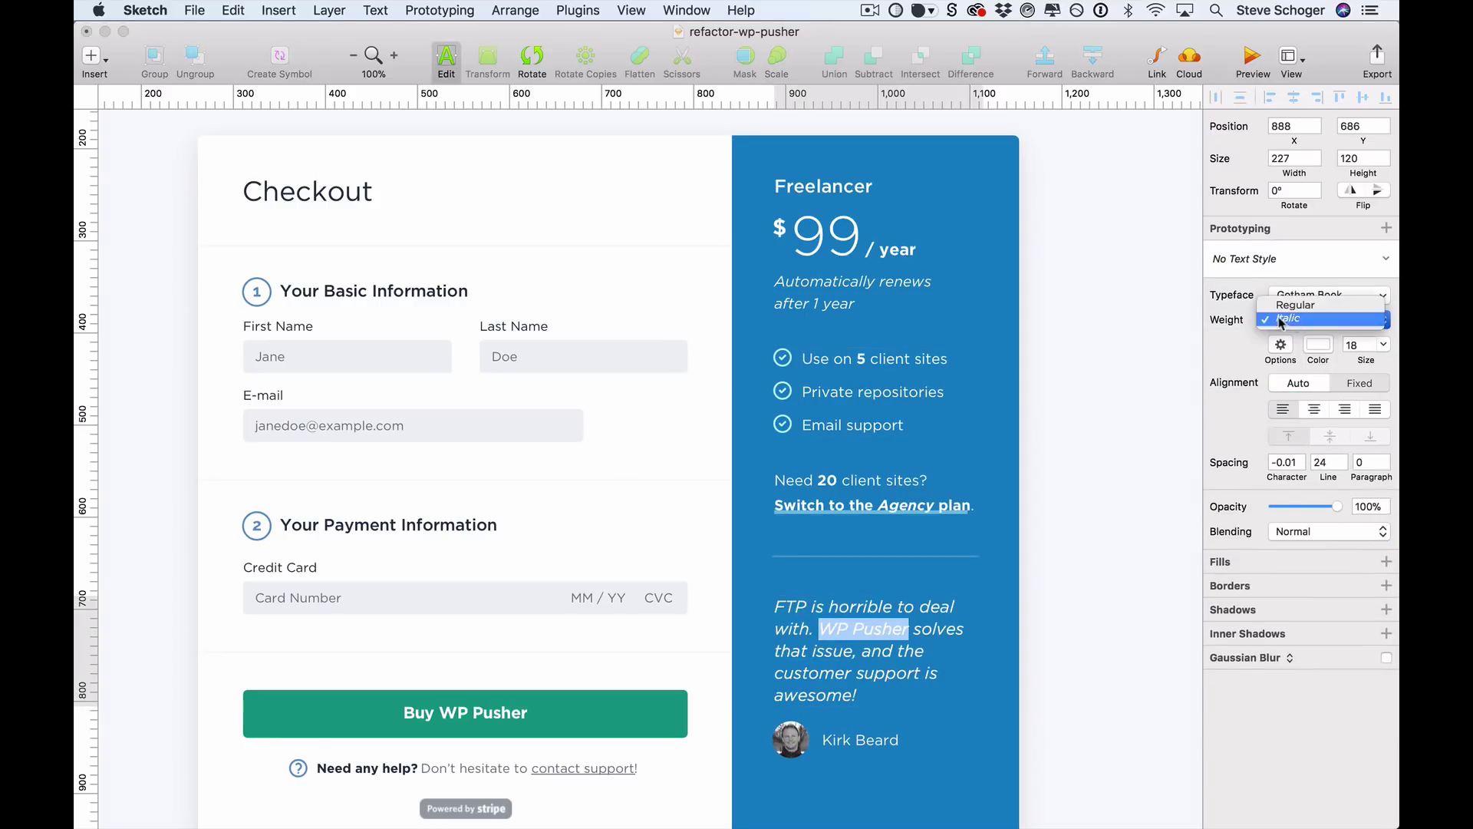
key("Down")
left_click(1108, 597)
Set the testimonial author's name to Gotham Bold
scroll(1105, 602, "down", 1)
left_click(861, 712, "super")
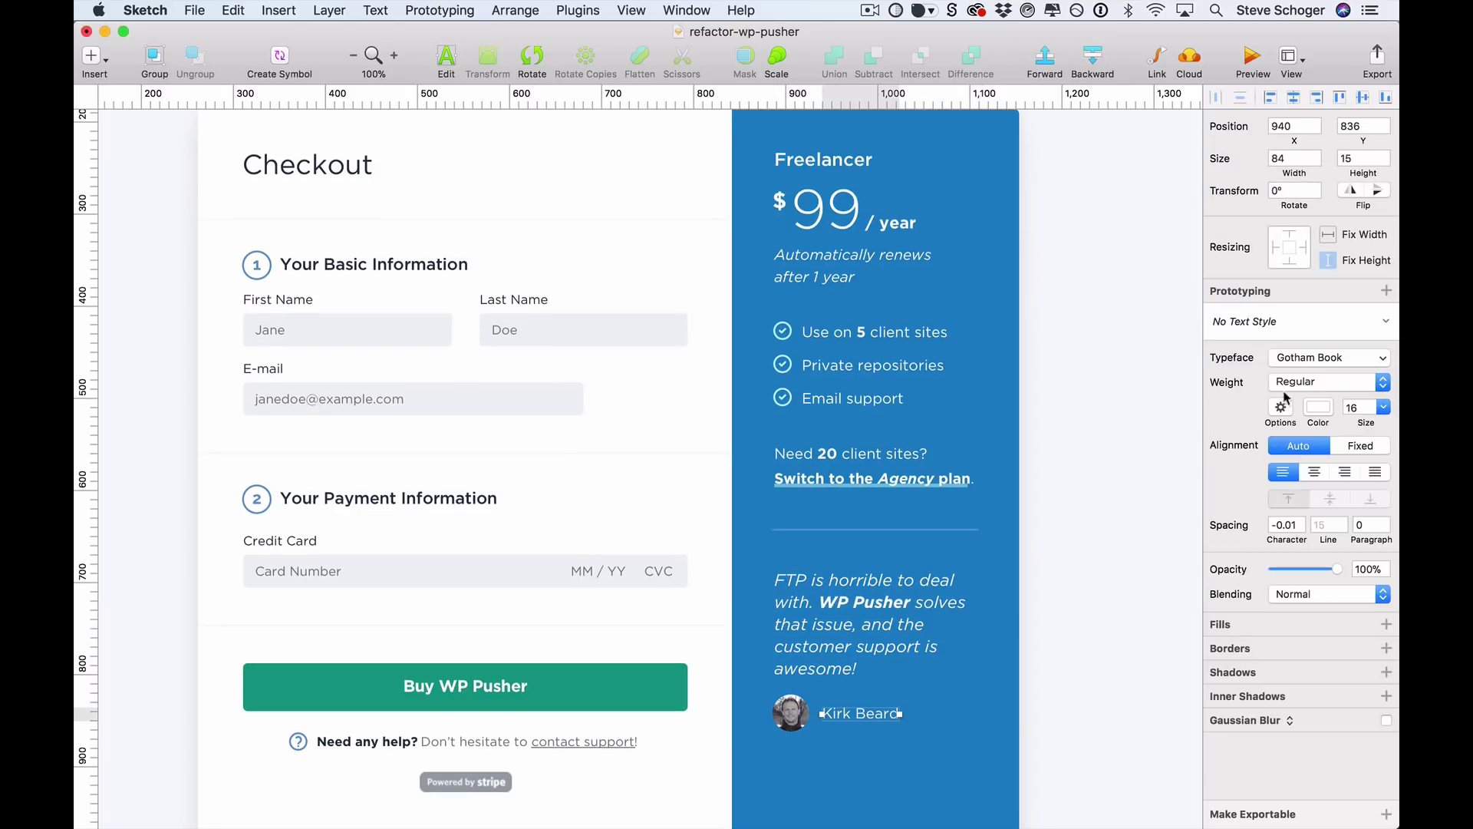
left_click(1304, 355)
left_click(1258, 433)
left_click(1102, 628)
Set the copyright and "Terms of Service" footer text below the card to Gotham Book
scroll(1101, 718, "down", 3)
scroll(1102, 722, "down", 1)
left_click(568, 759)
left_click(1299, 355)
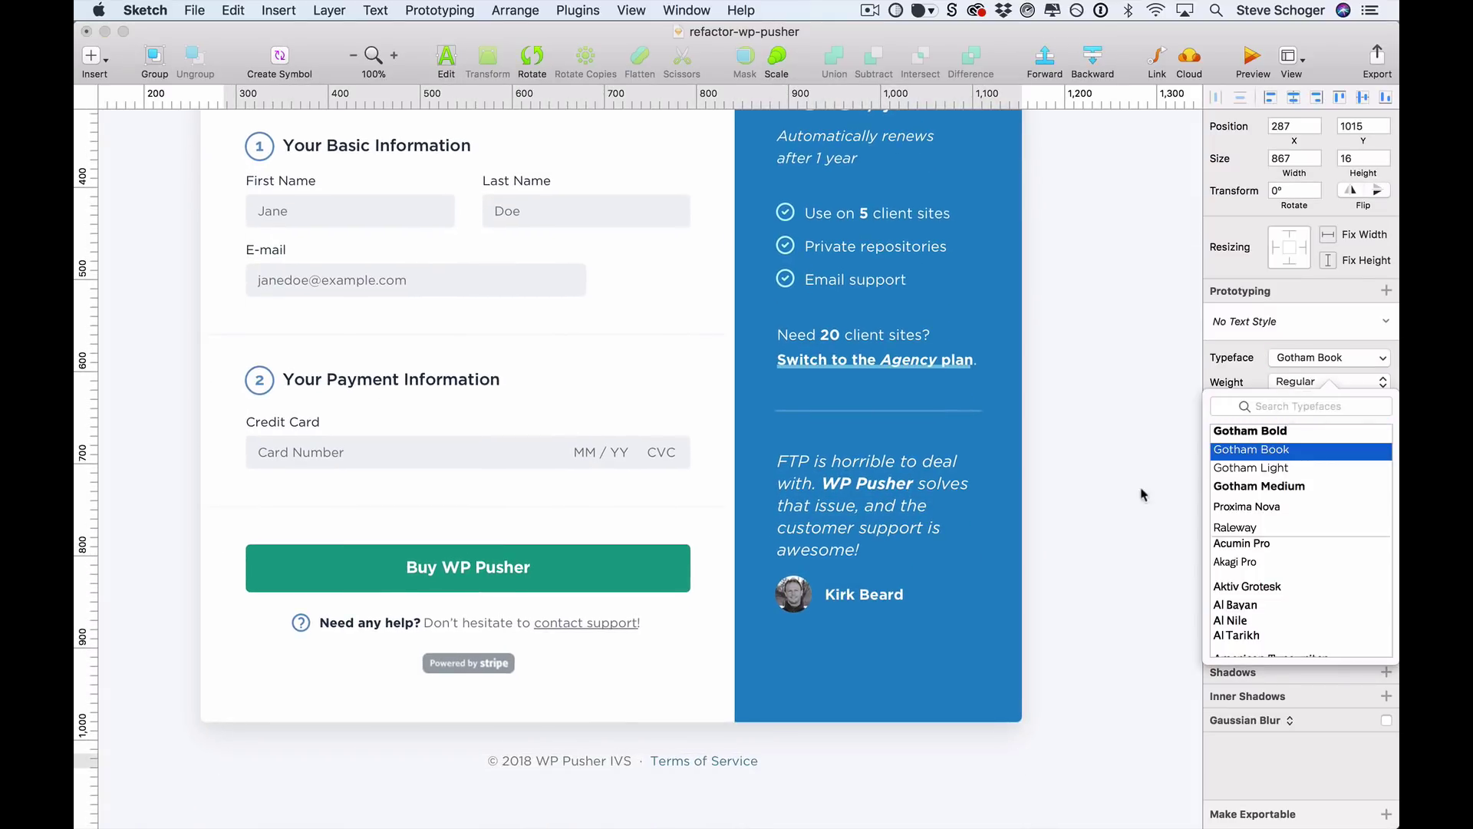